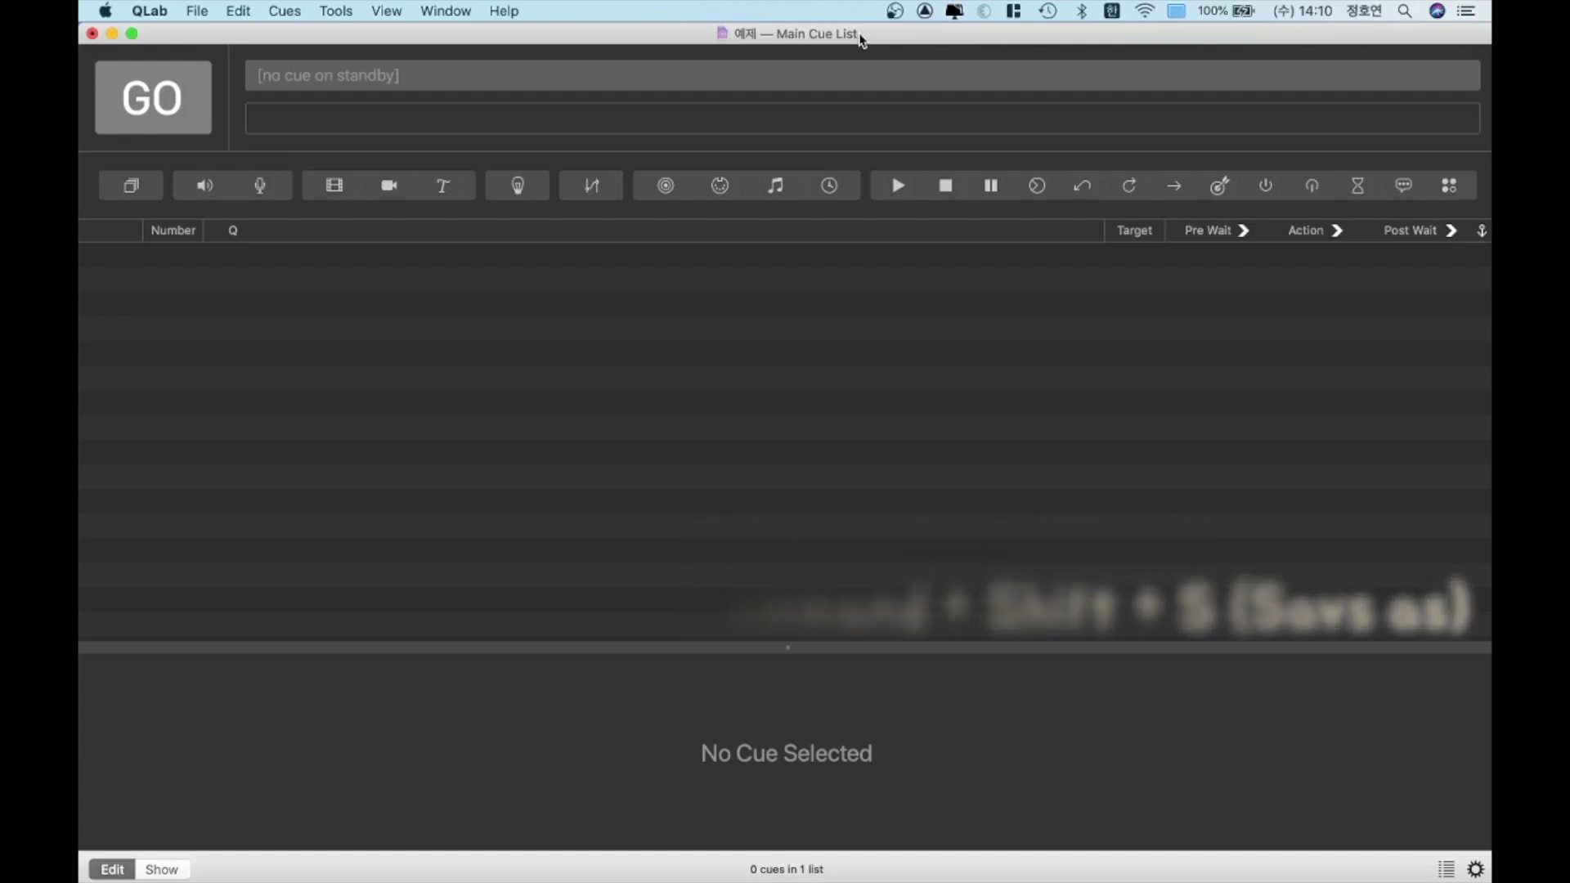
Make the 음원 folder accessible beside the workspace and add 1-01 Sporty!.mp3 from it to the cue list
{"action": "double_click", "coordinate": [862, 35]}
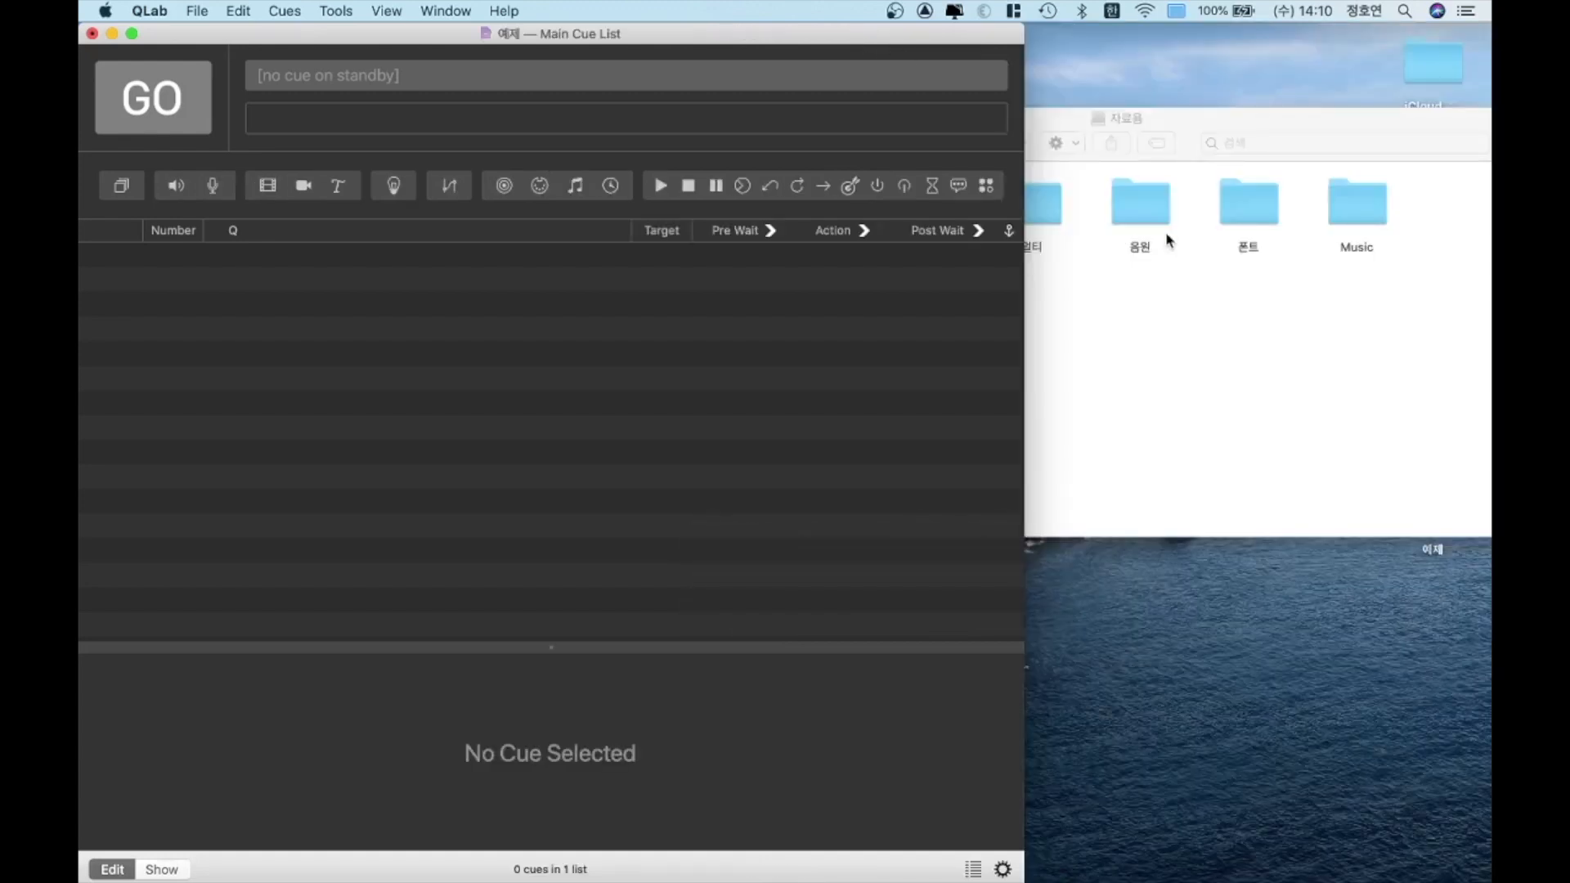
{"action": "left_click", "coordinate": [1148, 385]}
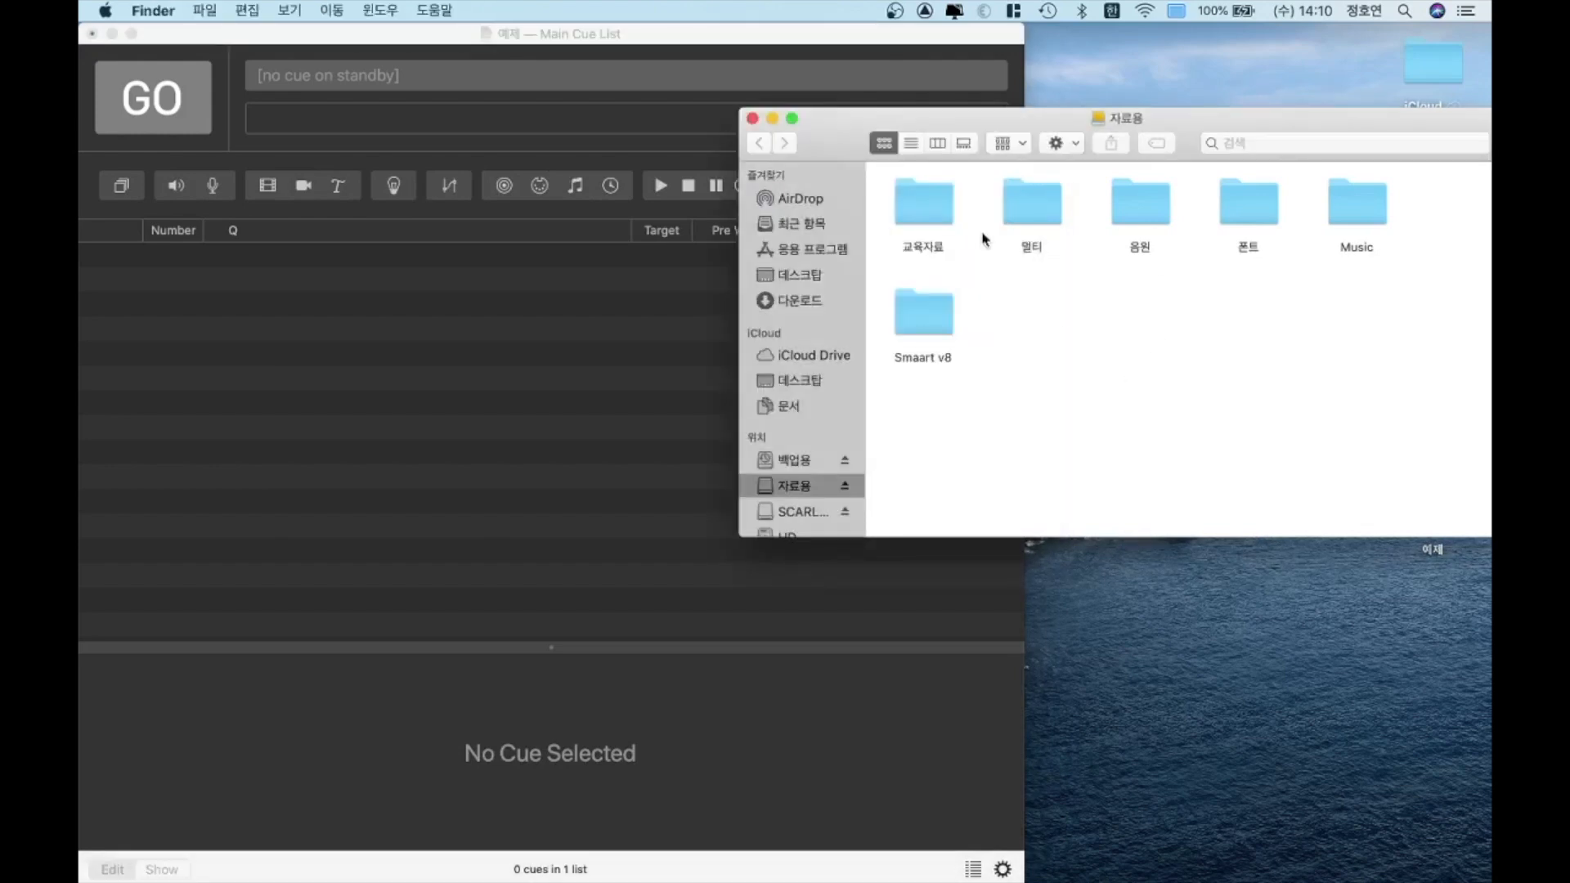
{"action": "left_click", "coordinate": [1166, 212]}
{"action": "double_click", "coordinate": [1167, 211]}
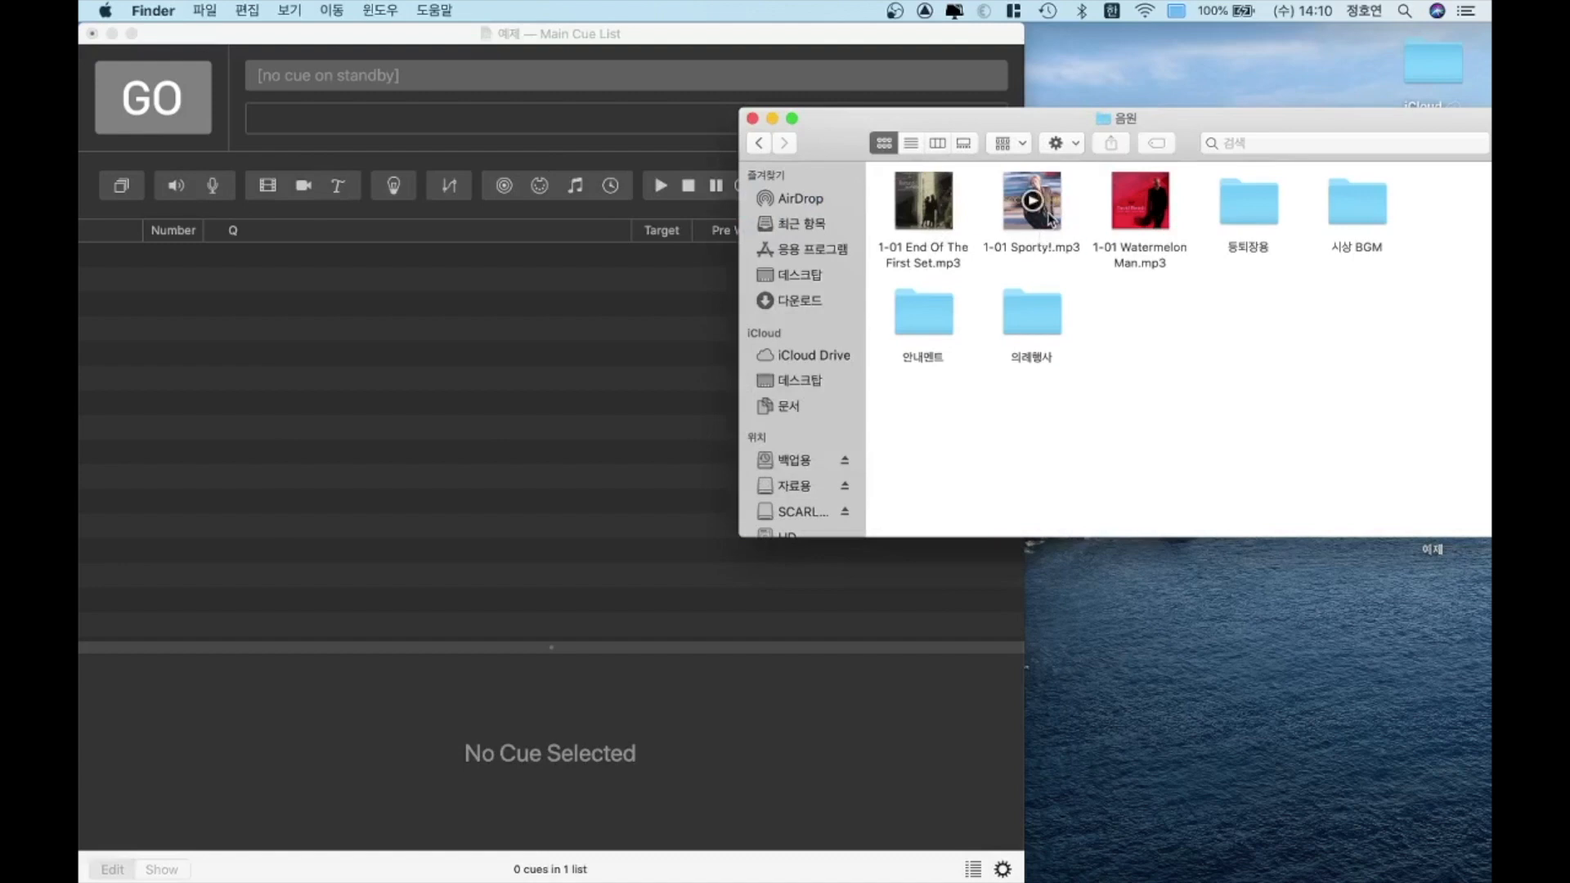
{"action": "left_click_drag", "start_coordinate": [1034, 217], "coordinate": [462, 323]}
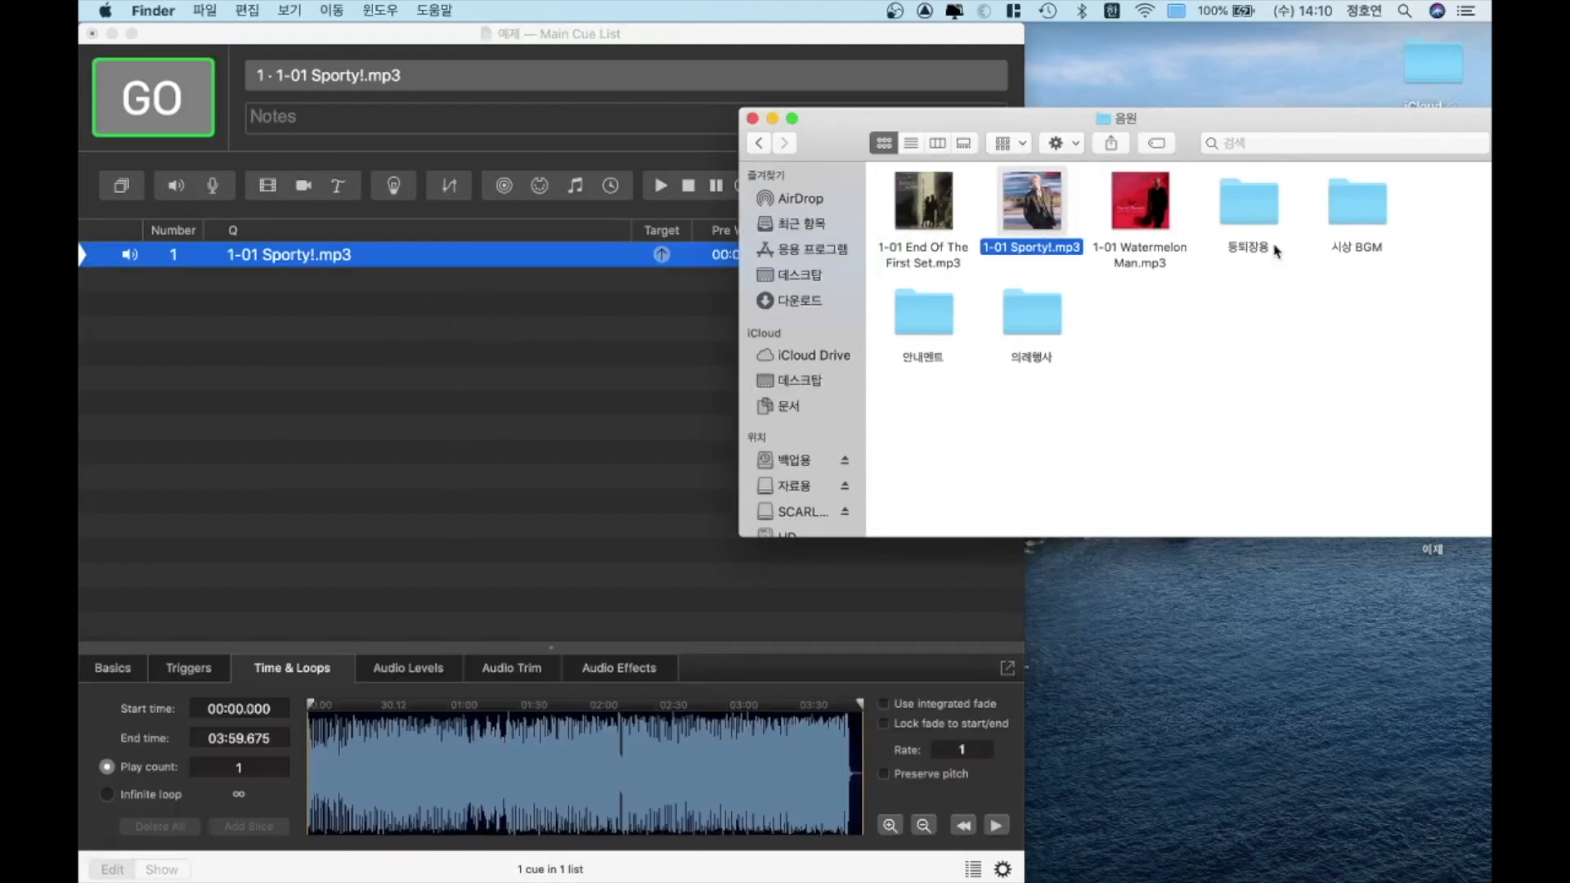
Add 등퇴장퓨전04.wav and 등퇴장퓨전05.wav from the 등퇴장용 folder to the cue list, close the file window and enlarge the workspace
{"action": "double_click", "coordinate": [1244, 222]}
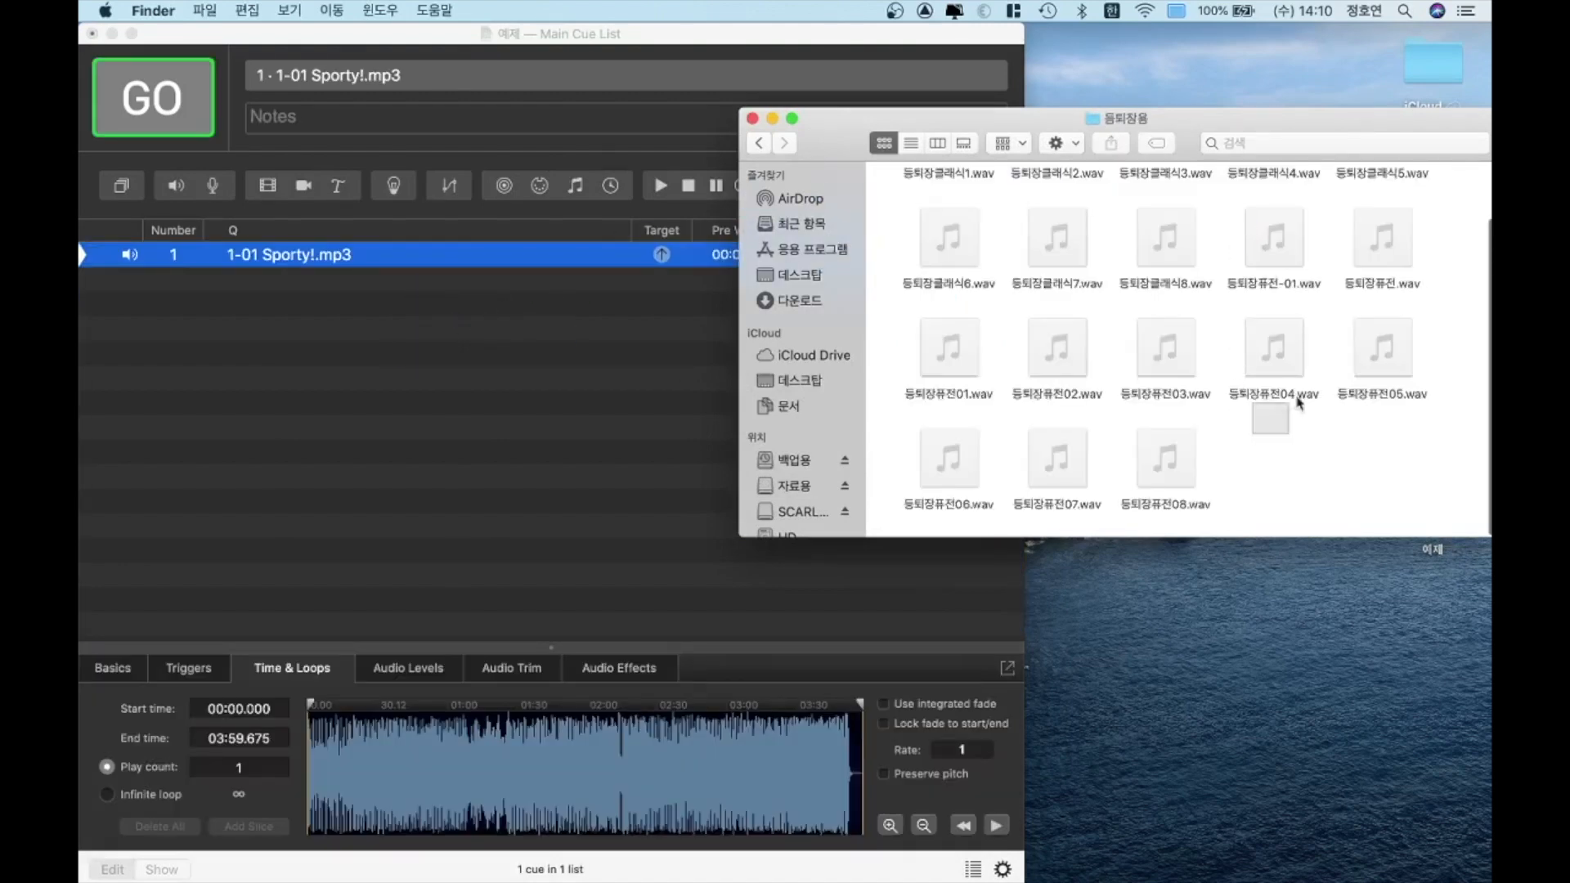
{"action": "left_click_drag", "start_coordinate": [1298, 406], "coordinate": [1381, 340]}
{"action": "left_click_drag", "start_coordinate": [1284, 372], "coordinate": [615, 359]}
{"action": "left_click", "coordinate": [753, 120]}
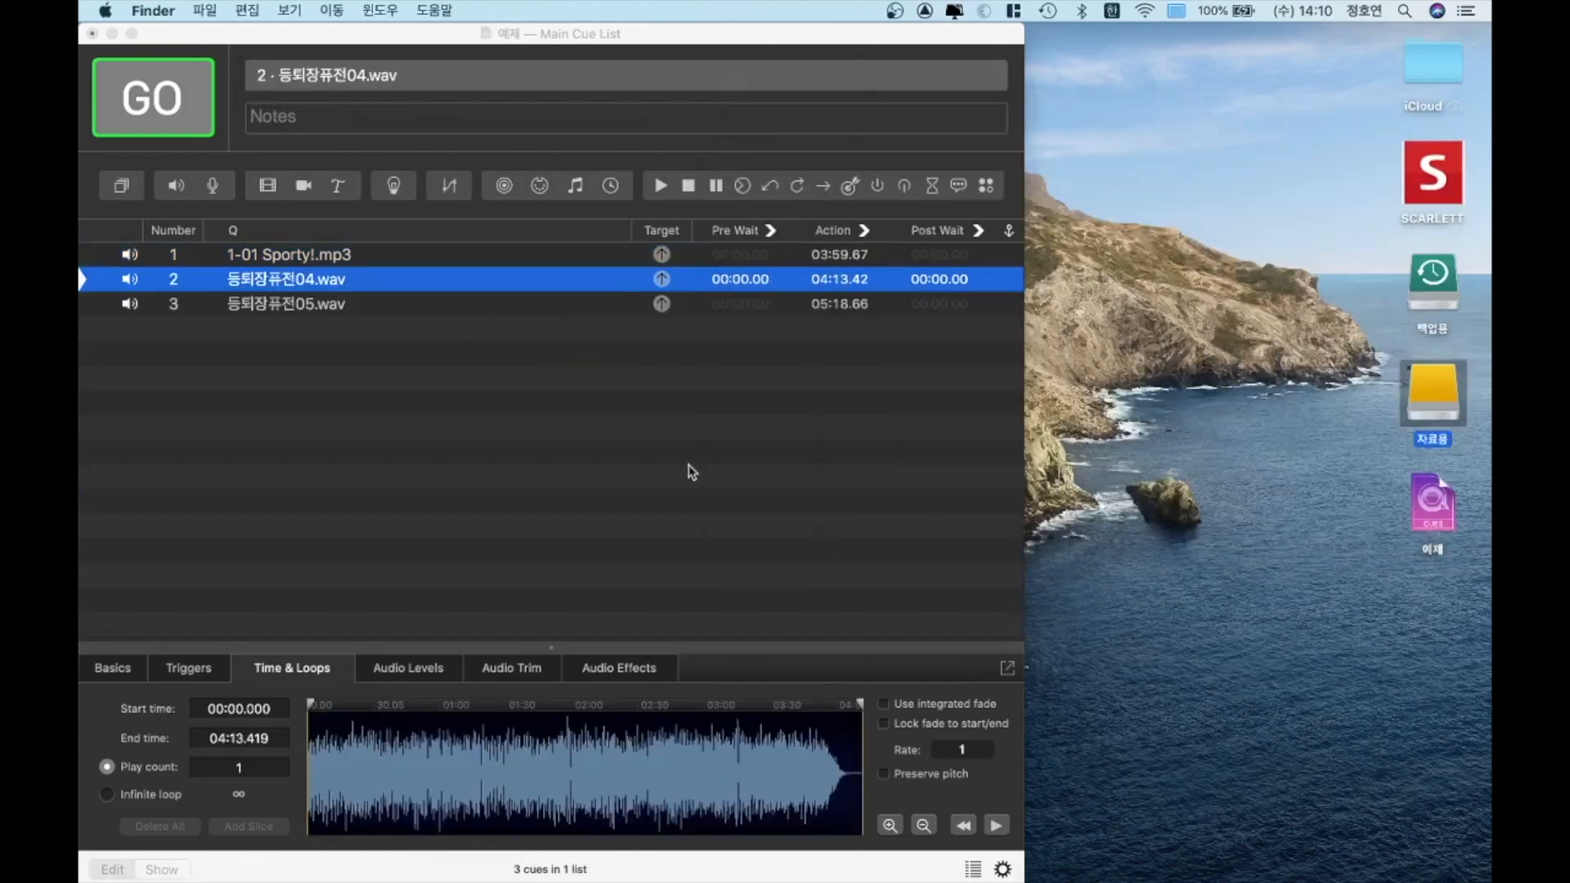
{"action": "left_click", "coordinate": [689, 468]}
{"action": "key", "text": "ctrl+alt+Return"}
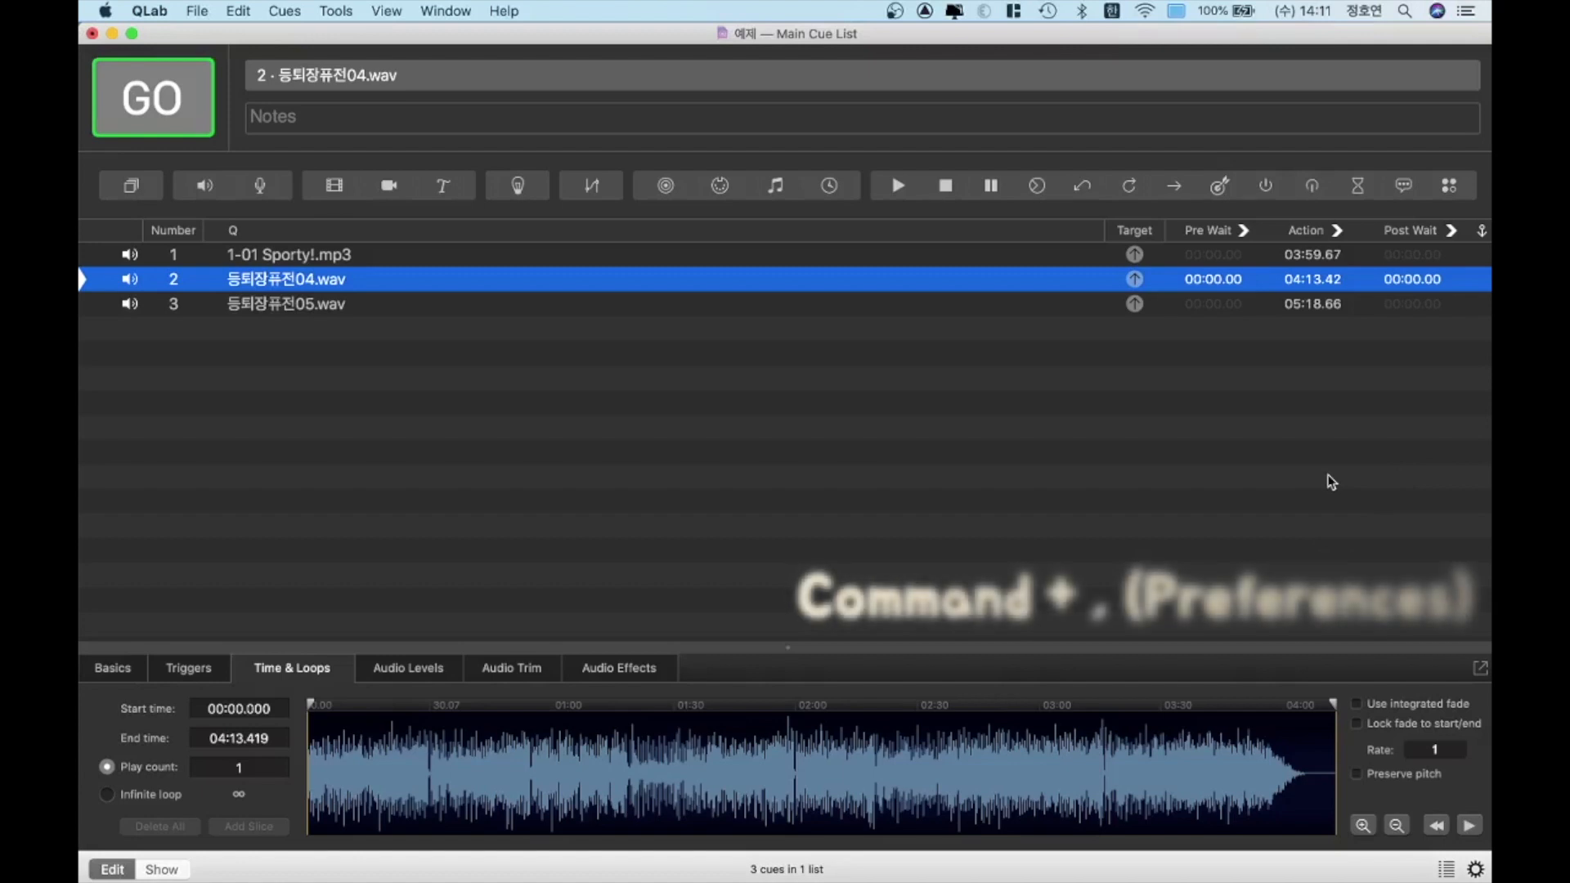
Examine the devices assigned to Audio Patches 1 to 3 in the workspace's audio settings
{"action": "key", "text": "super+comma"}
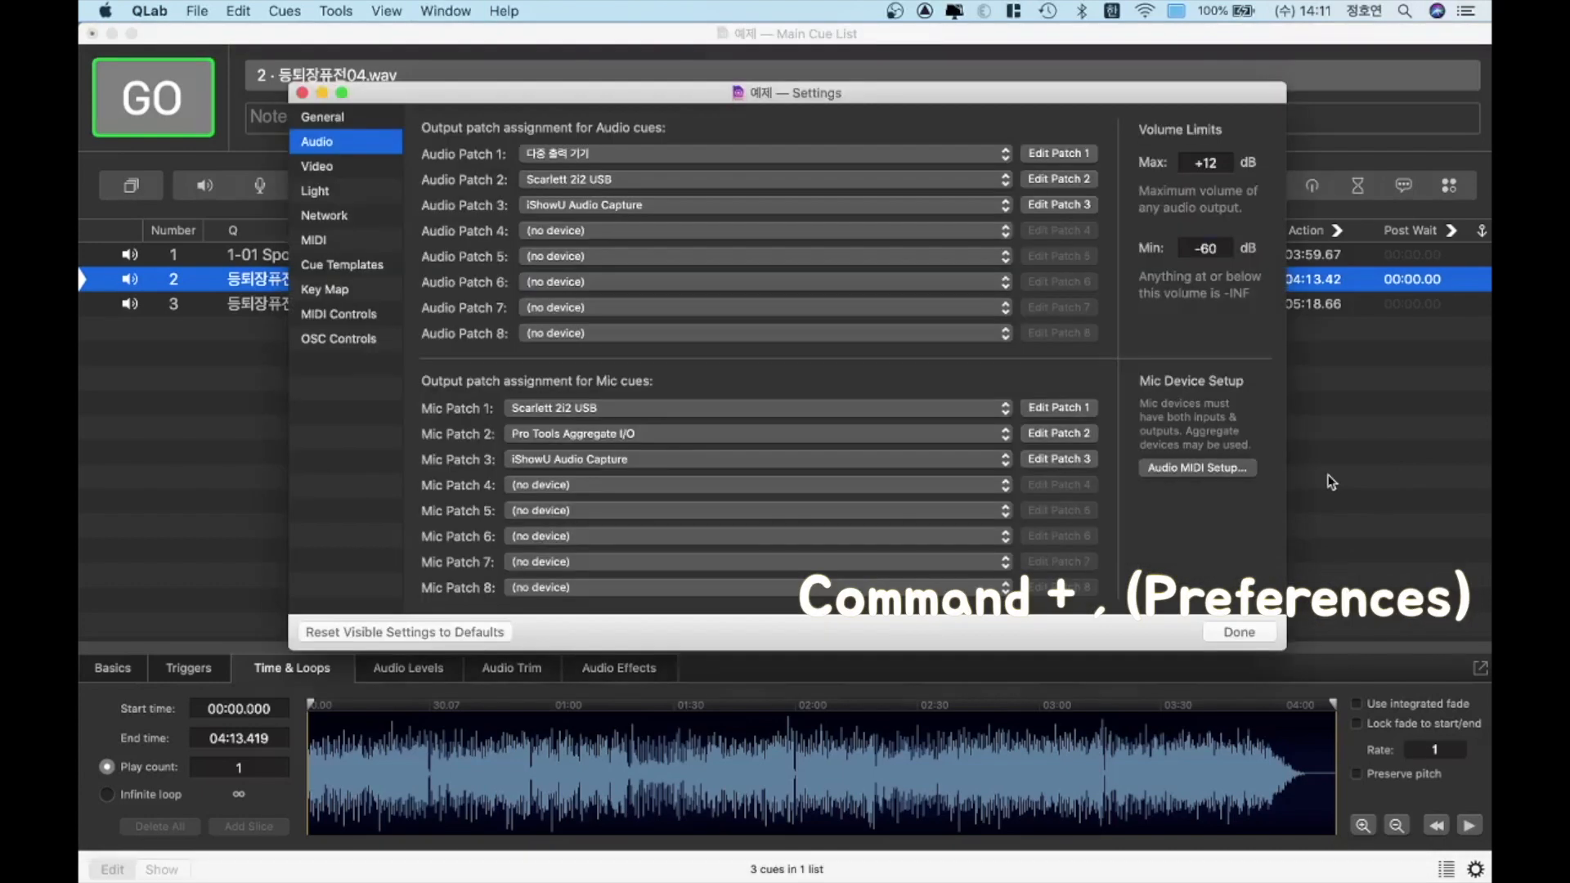
{"action": "left_click", "coordinate": [626, 160]}
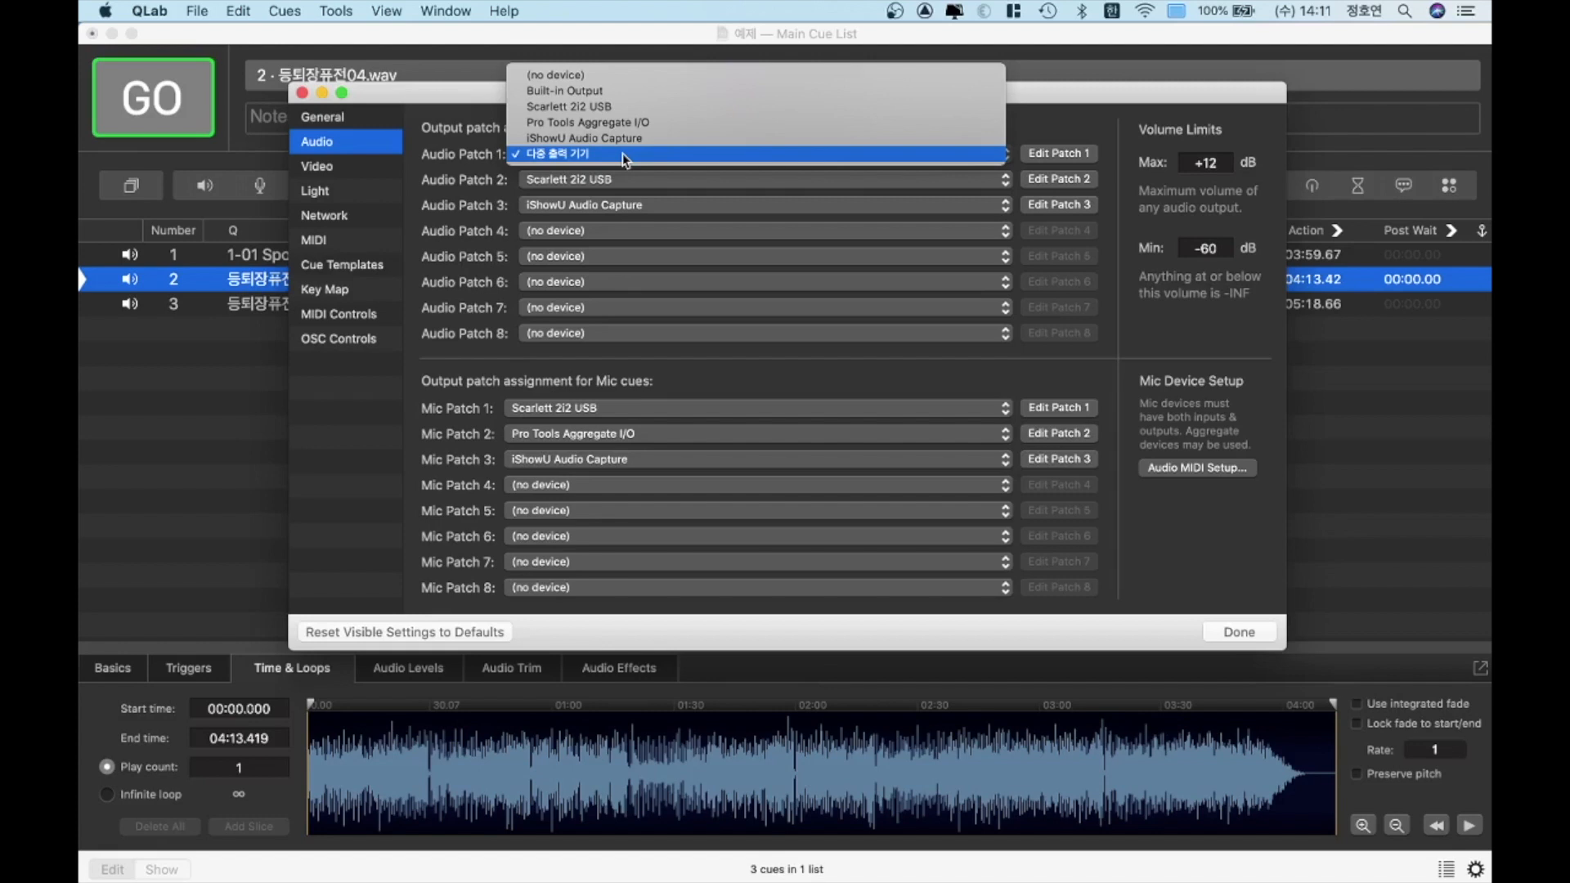
{"action": "left_click", "coordinate": [570, 161]}
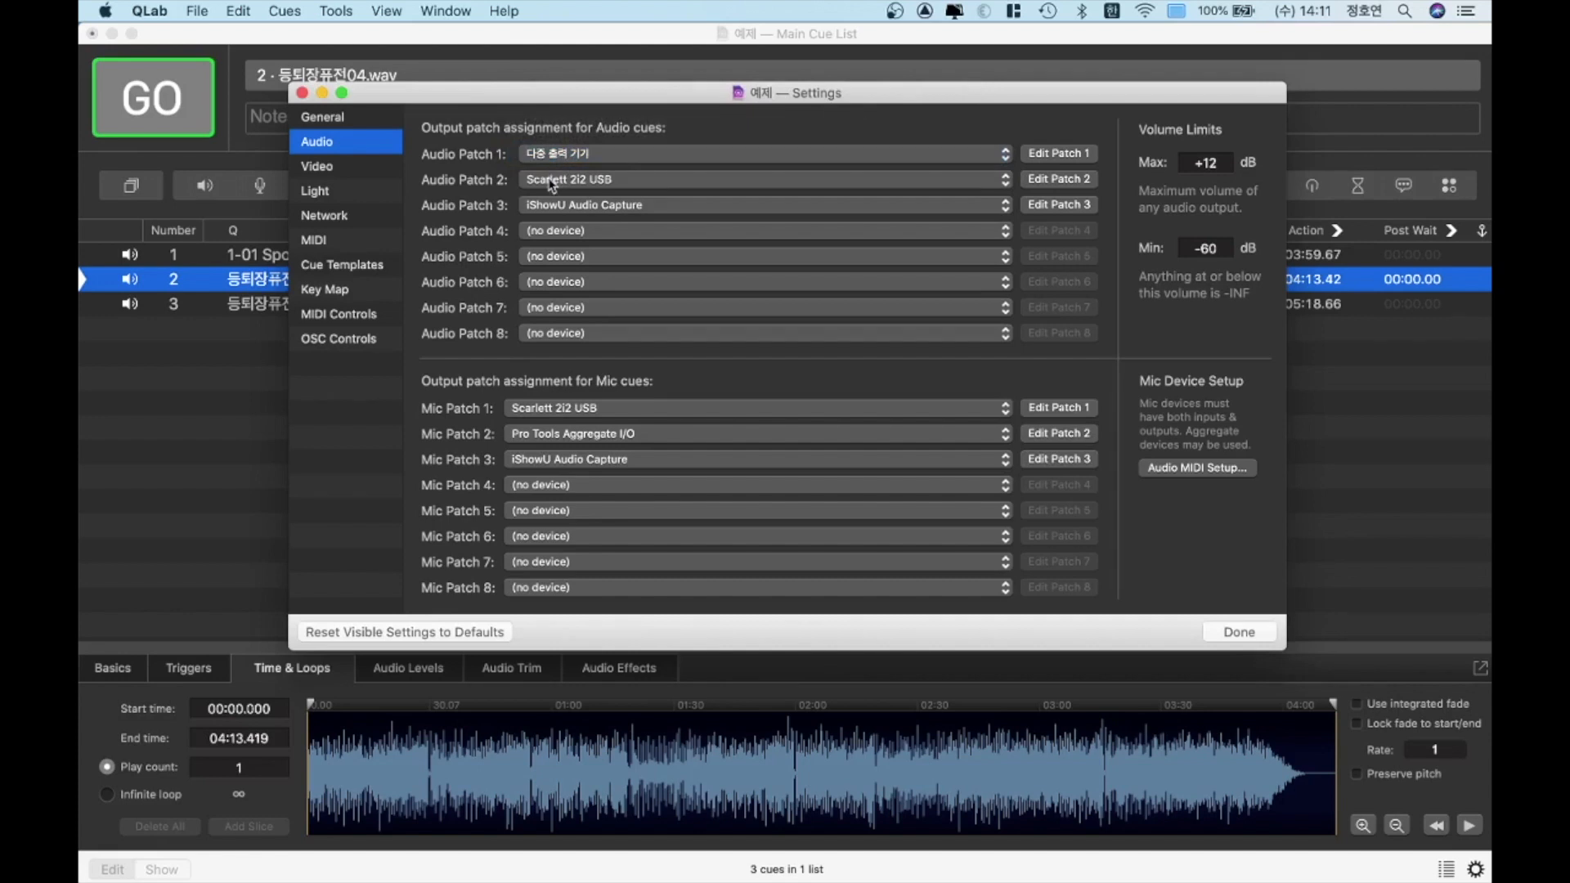
{"action": "left_click", "coordinate": [551, 181]}
{"action": "left_click", "coordinate": [552, 182]}
{"action": "left_click", "coordinate": [549, 209]}
{"action": "left_click", "coordinate": [559, 209]}
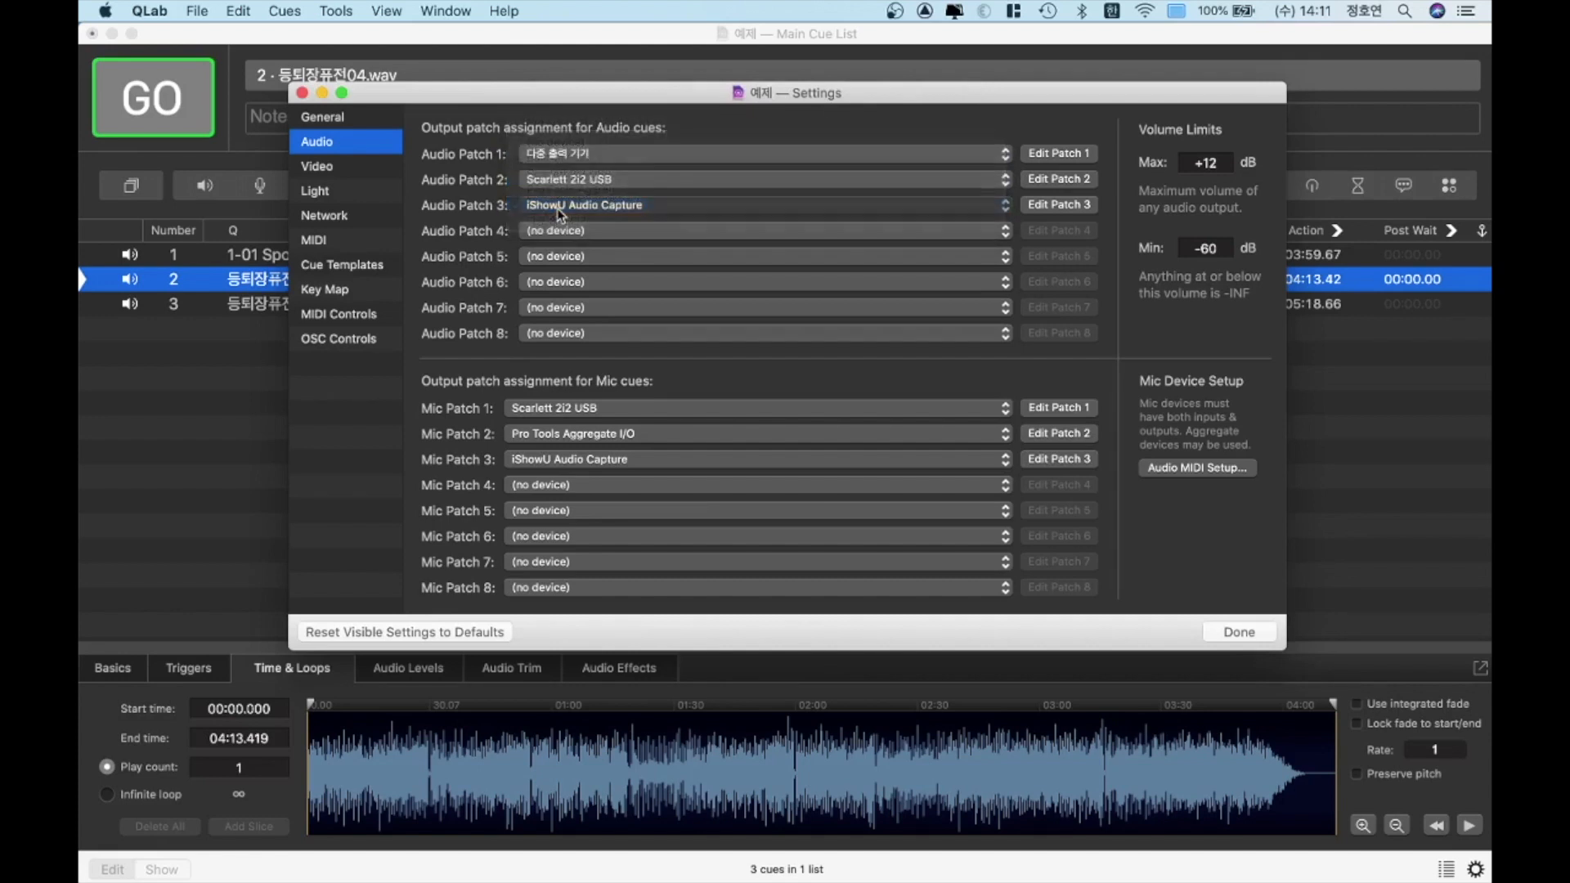
{"action": "left_click", "coordinate": [302, 94]}
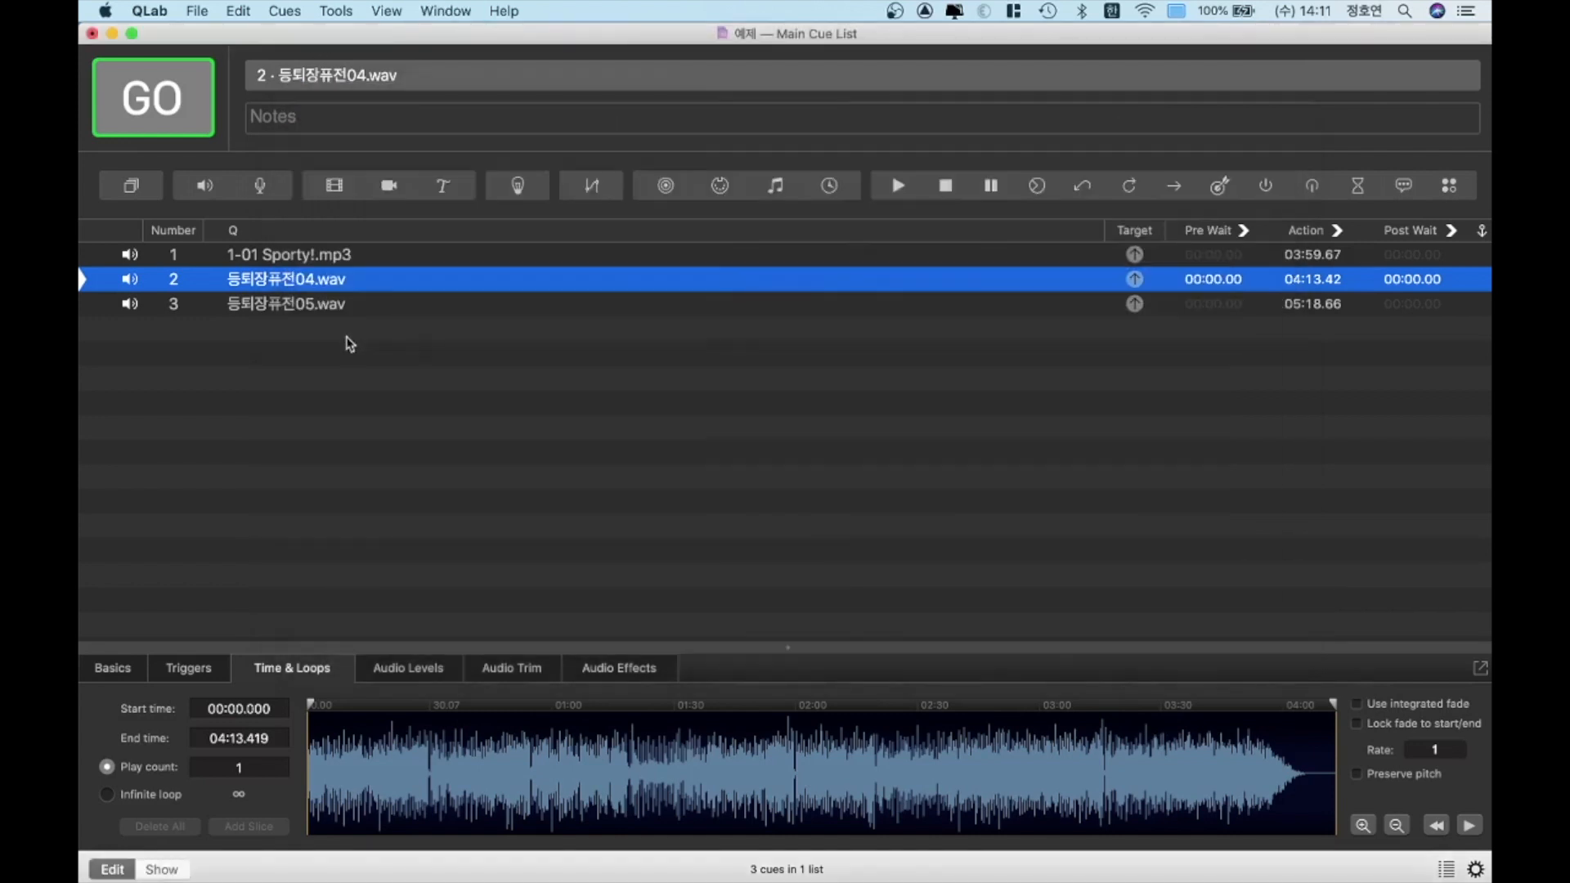
Try master levels of -10 and +5 on the 1-01 Sporty!.mp3 cue, and settle on -15
{"action": "left_click", "coordinate": [320, 258]}
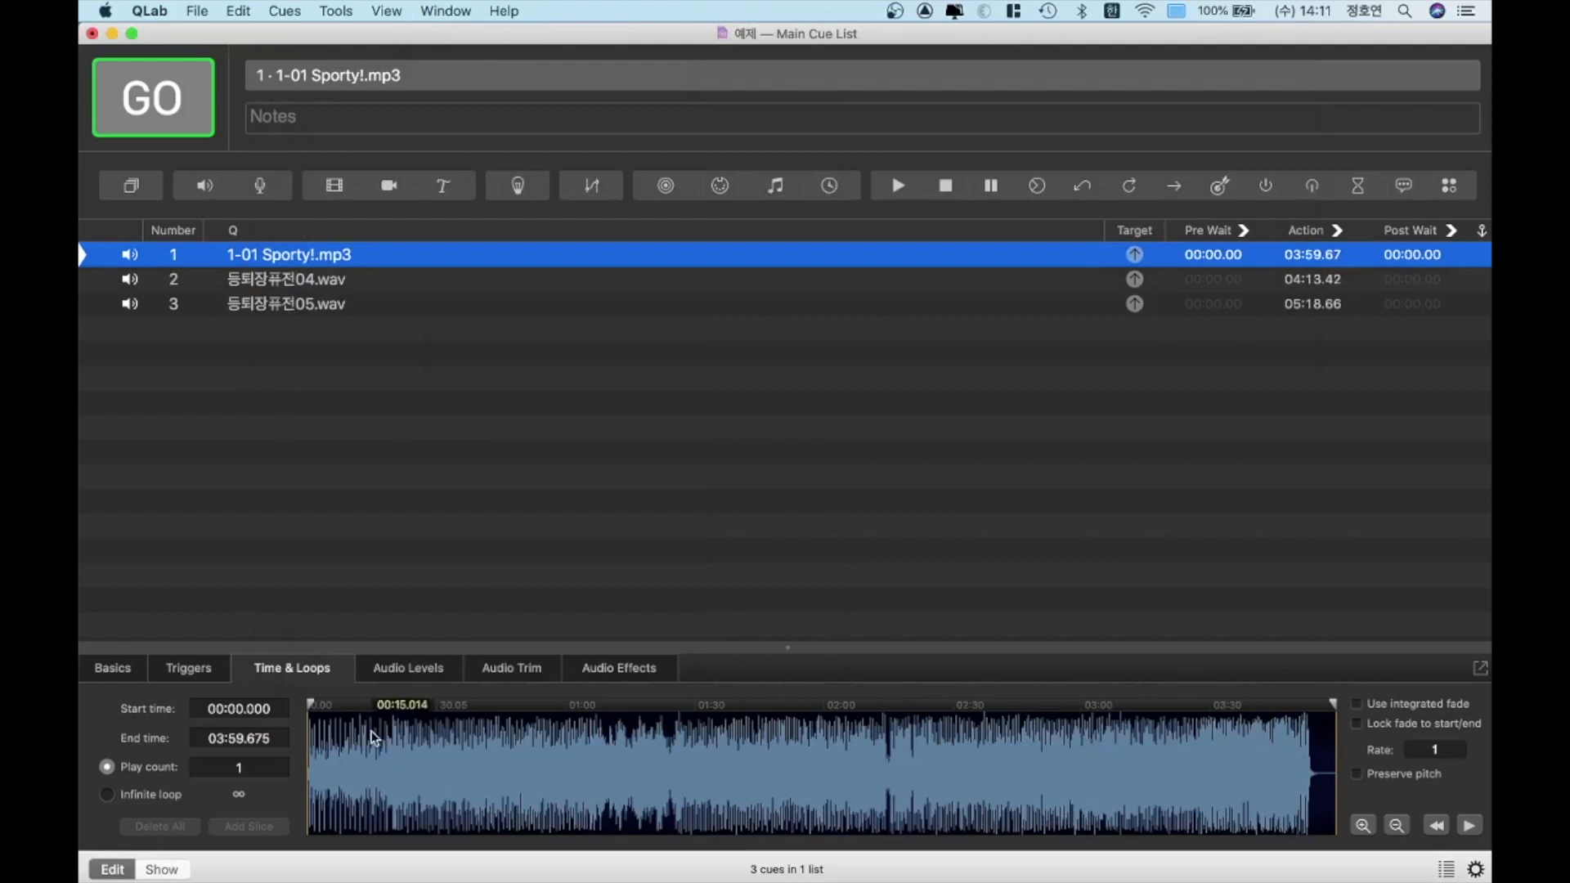
{"action": "left_click", "coordinate": [395, 669]}
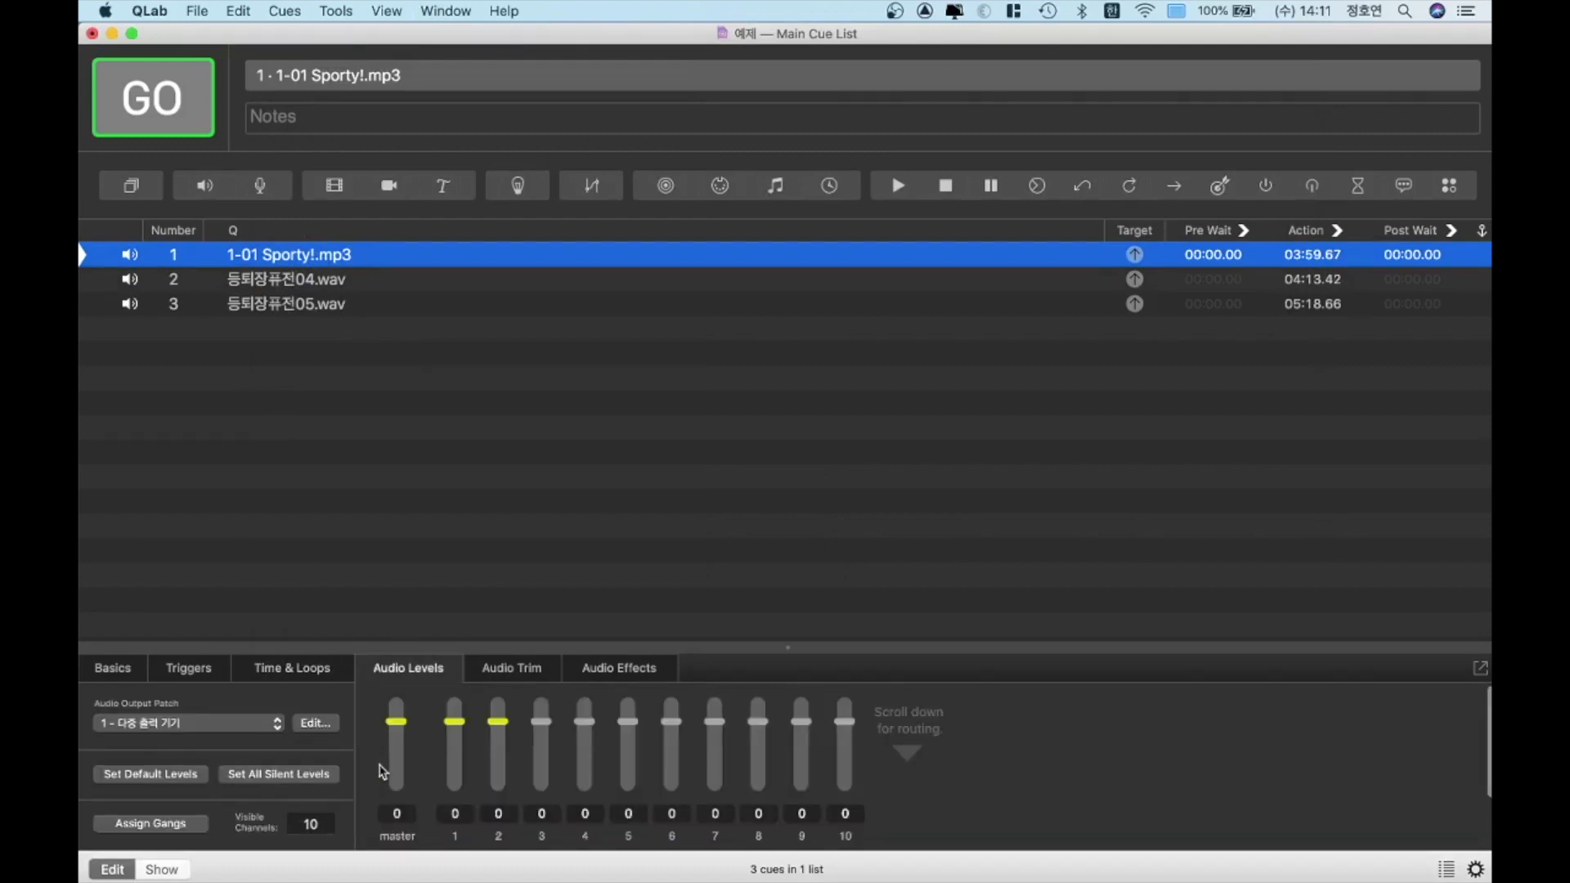
{"action": "left_click", "coordinate": [400, 814]}
{"action": "mouse_move", "coordinate": [431, 858]}
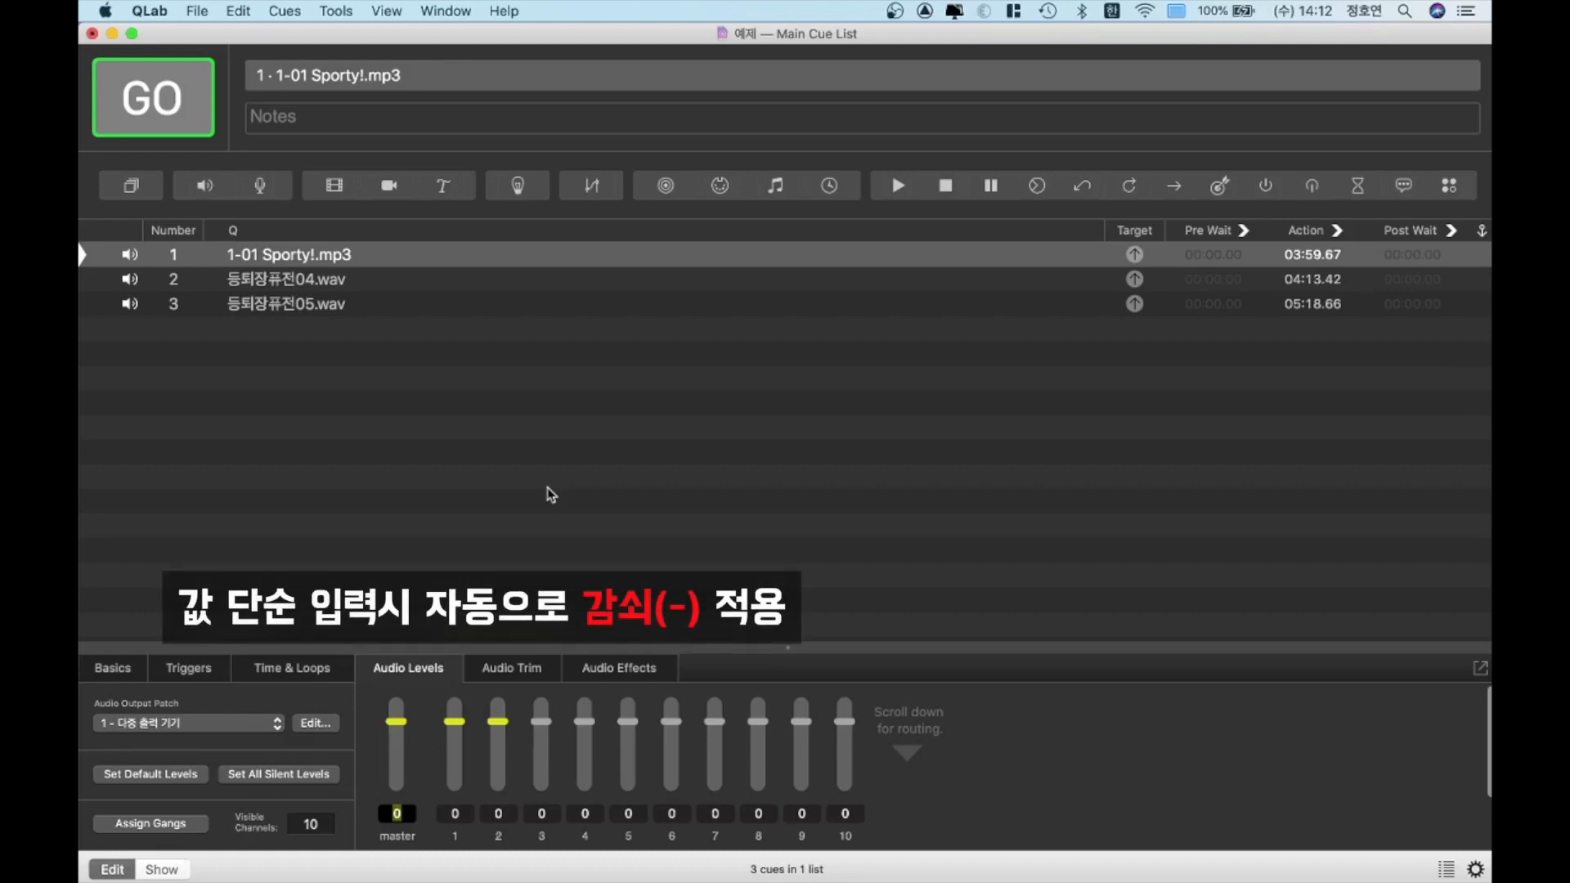
{"action": "type", "text": "10"}
{"action": "key", "text": "Return"}
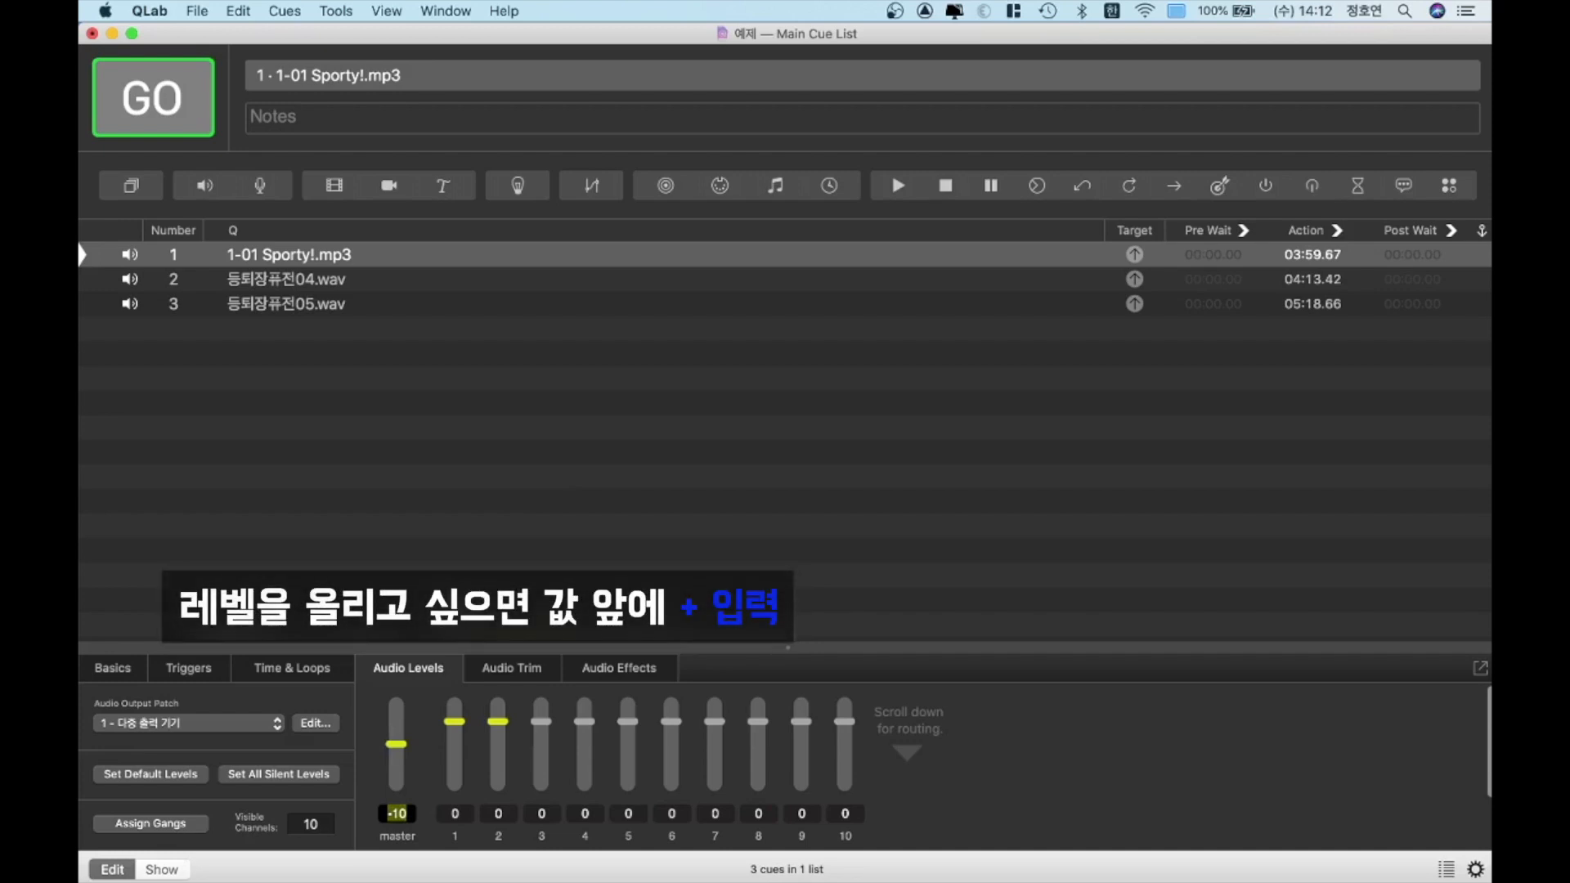
{"action": "type", "text": "+5"}
{"action": "key", "text": "Return"}
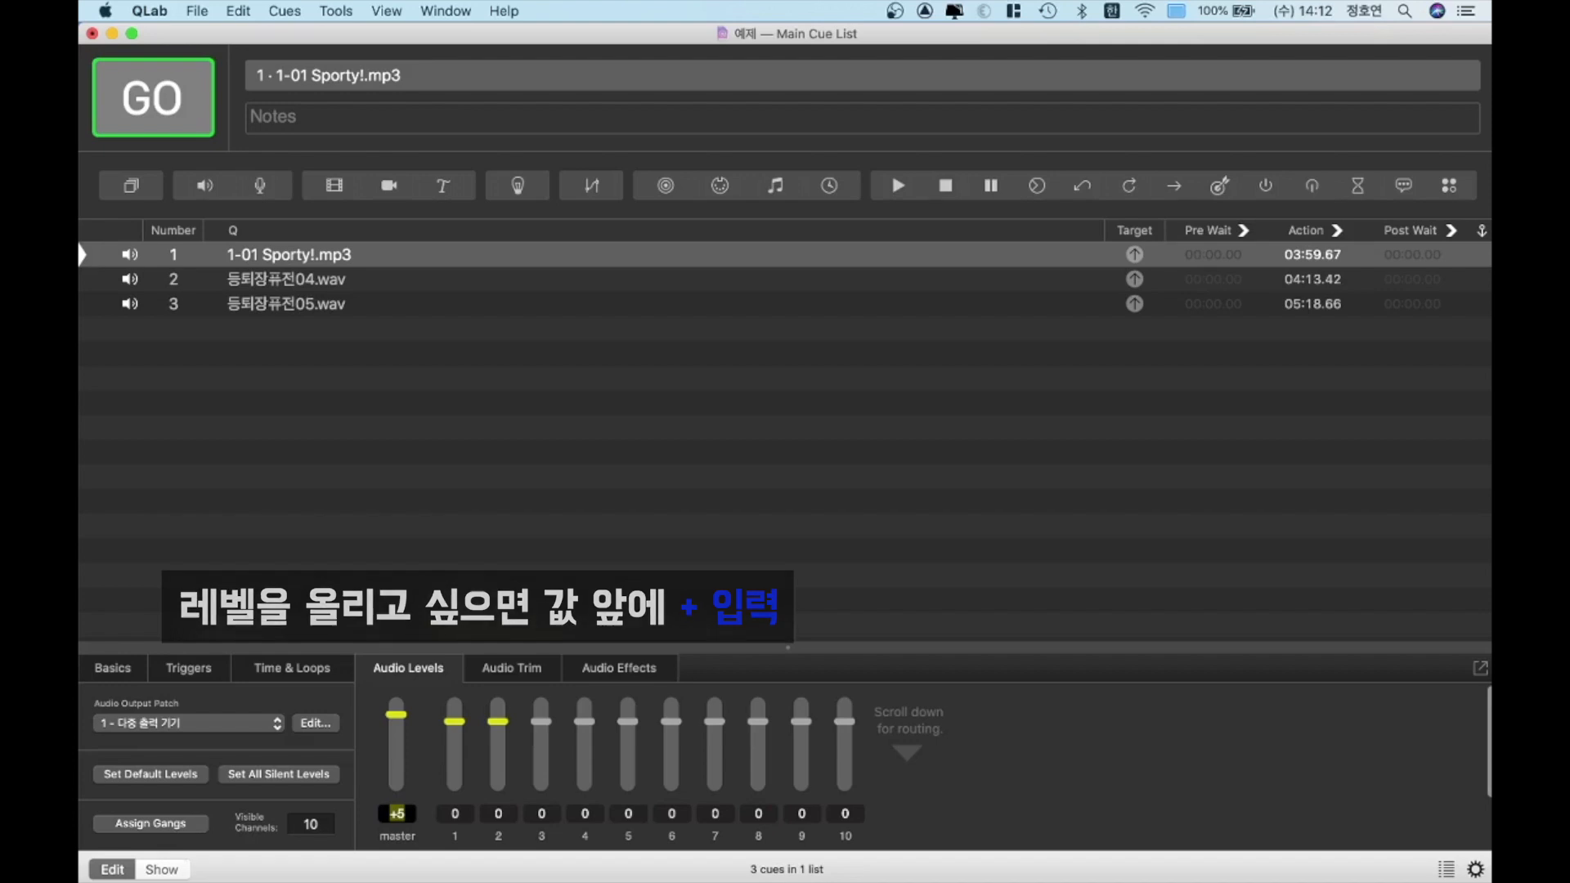
{"action": "type", "text": "-15"}
{"action": "key", "text": "Return"}
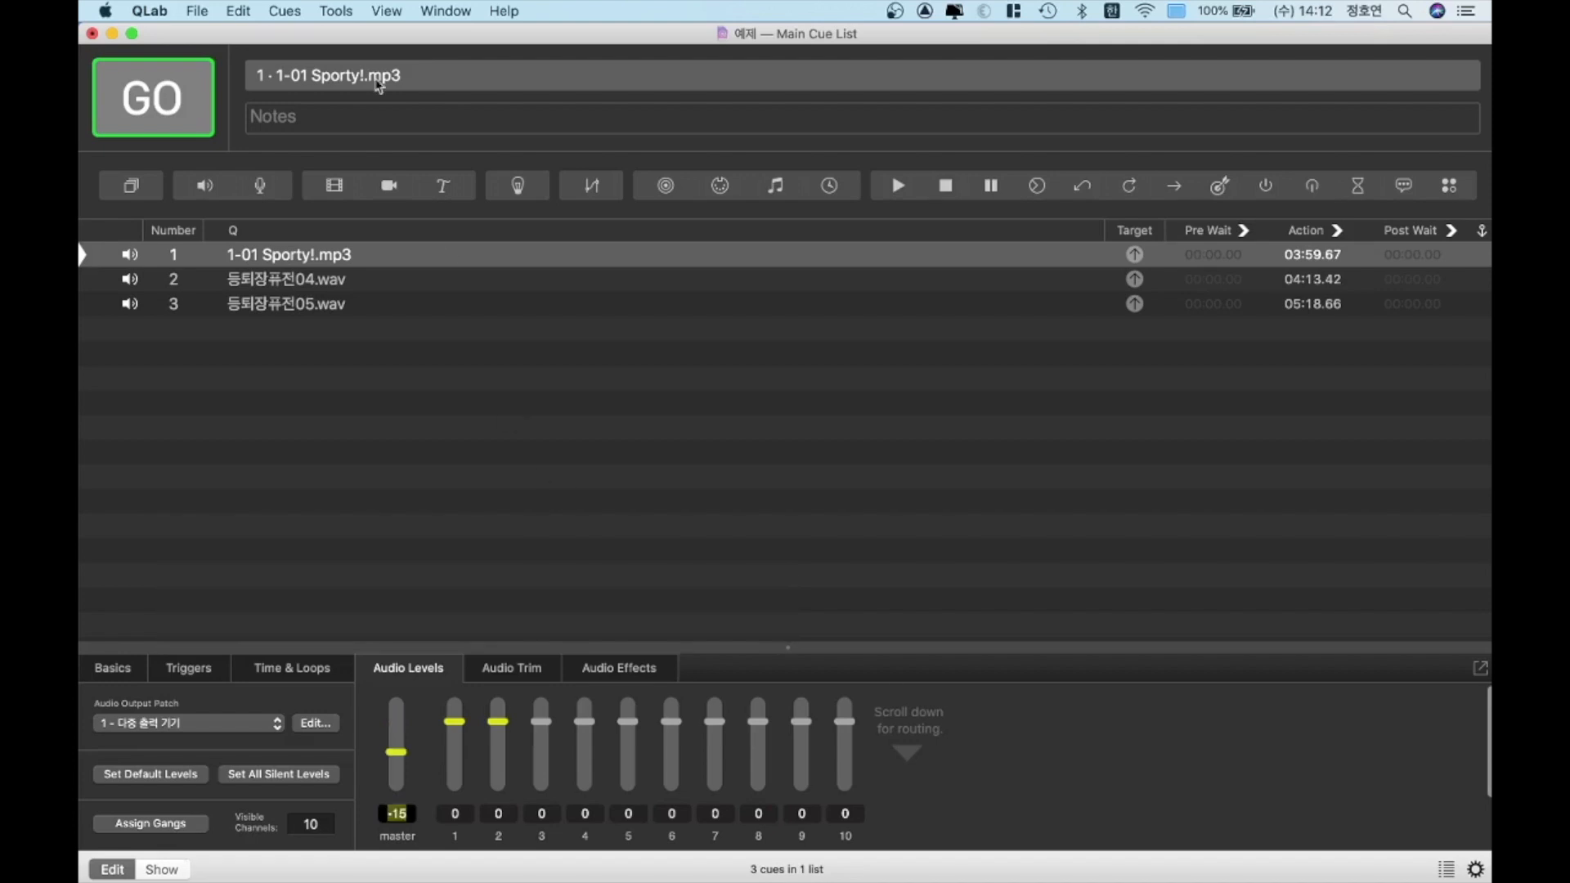
Set the master level of the 등퇴장퓨전04.wav and 등퇴장퓨전05.wav cues to -15
{"action": "left_click", "coordinate": [260, 279]}
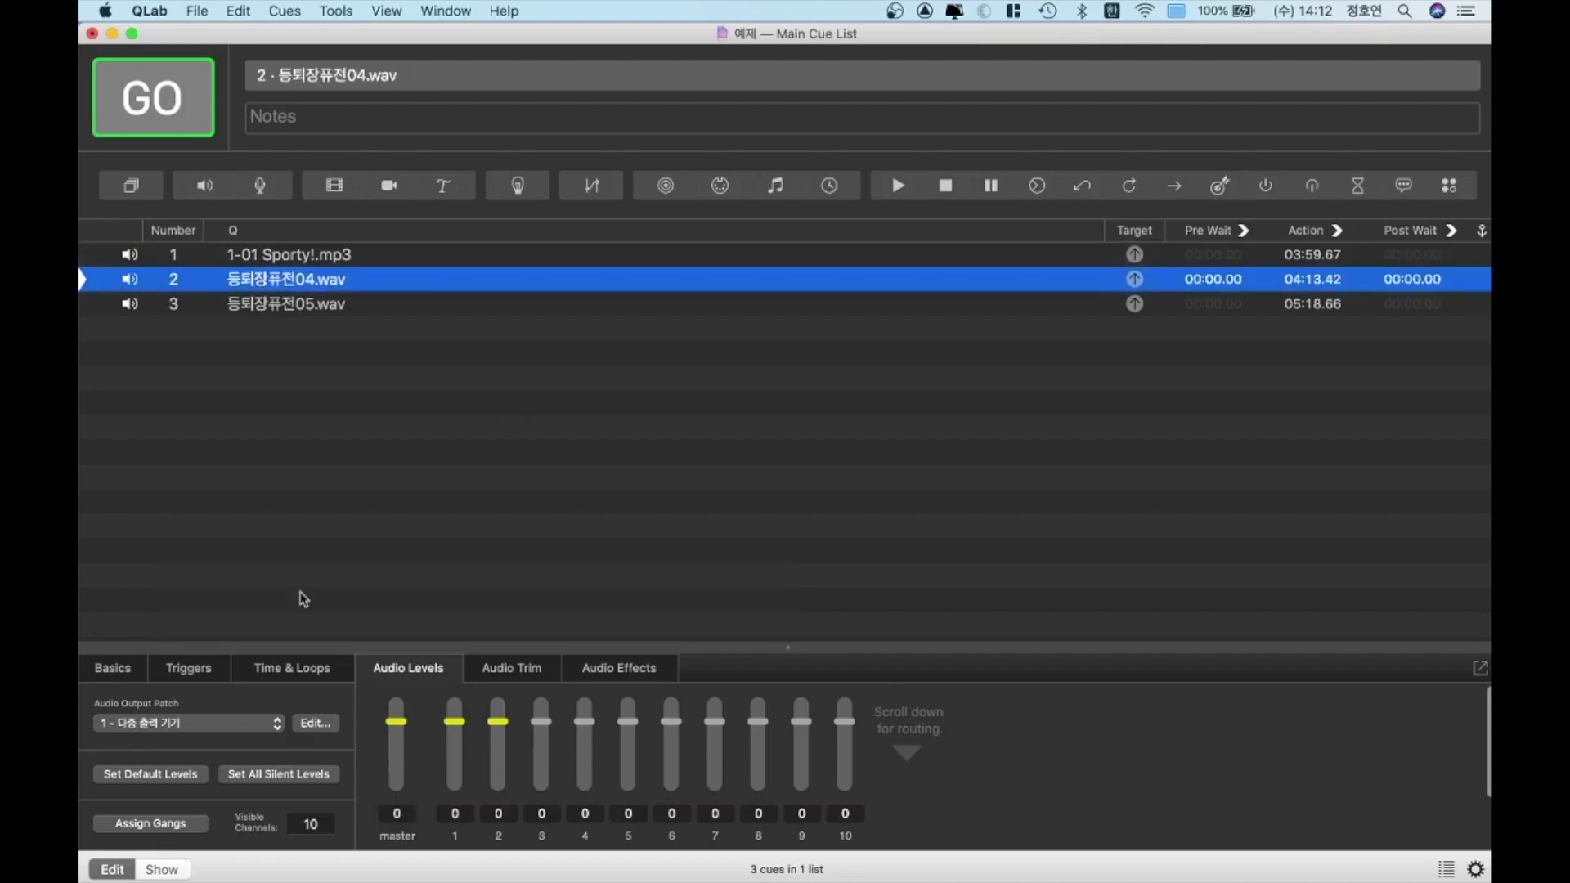
{"action": "left_click", "coordinate": [396, 814]}
{"action": "type", "text": "-15"}
{"action": "key", "text": "Return"}
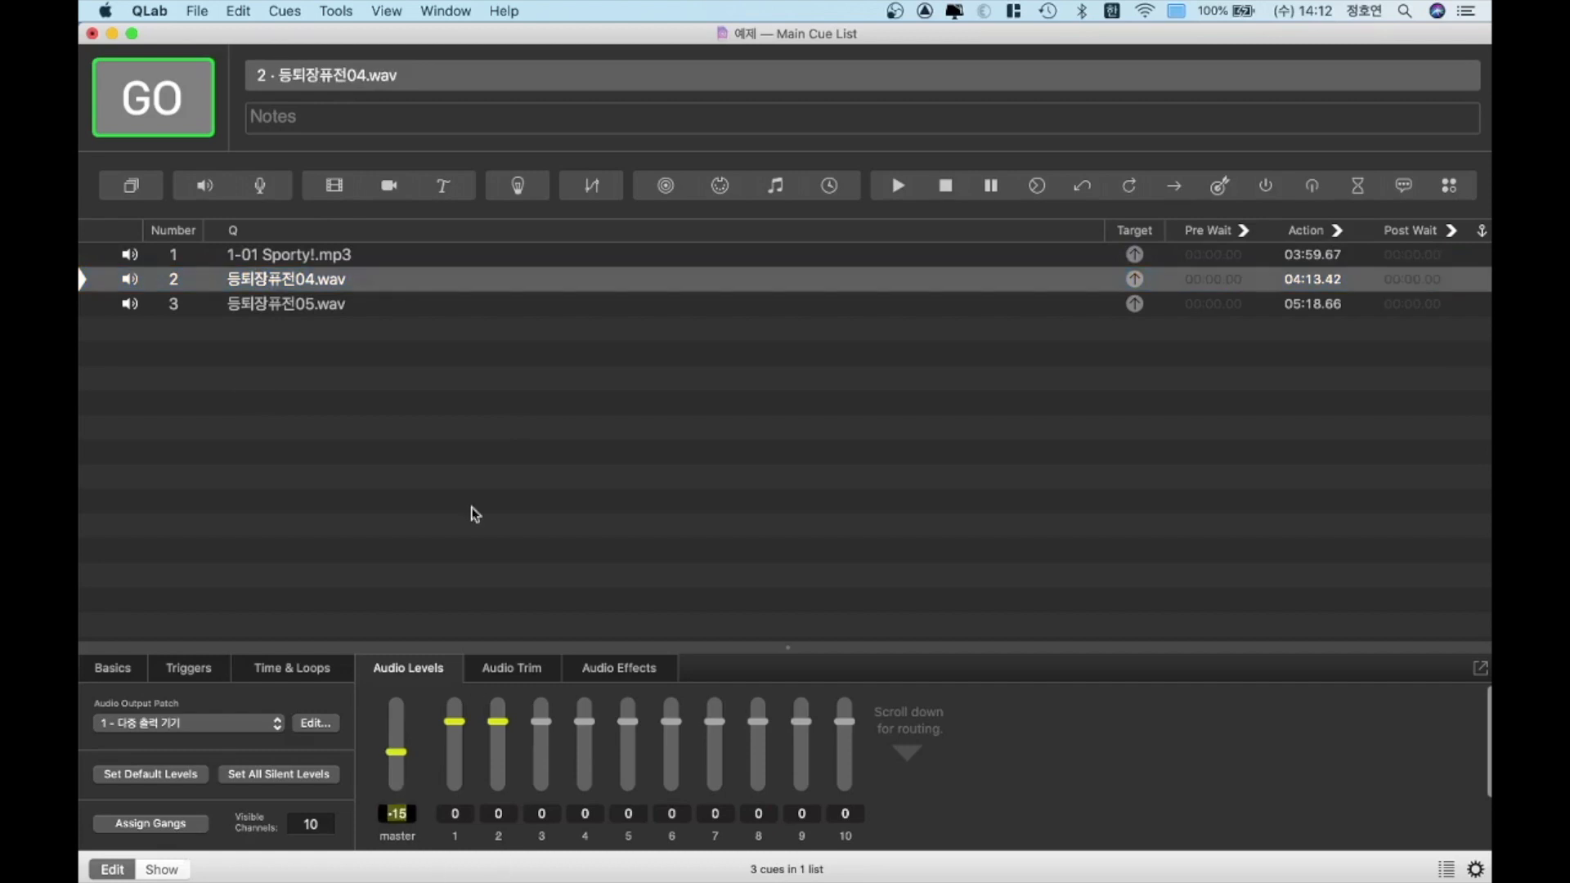
{"action": "left_click", "coordinate": [392, 303]}
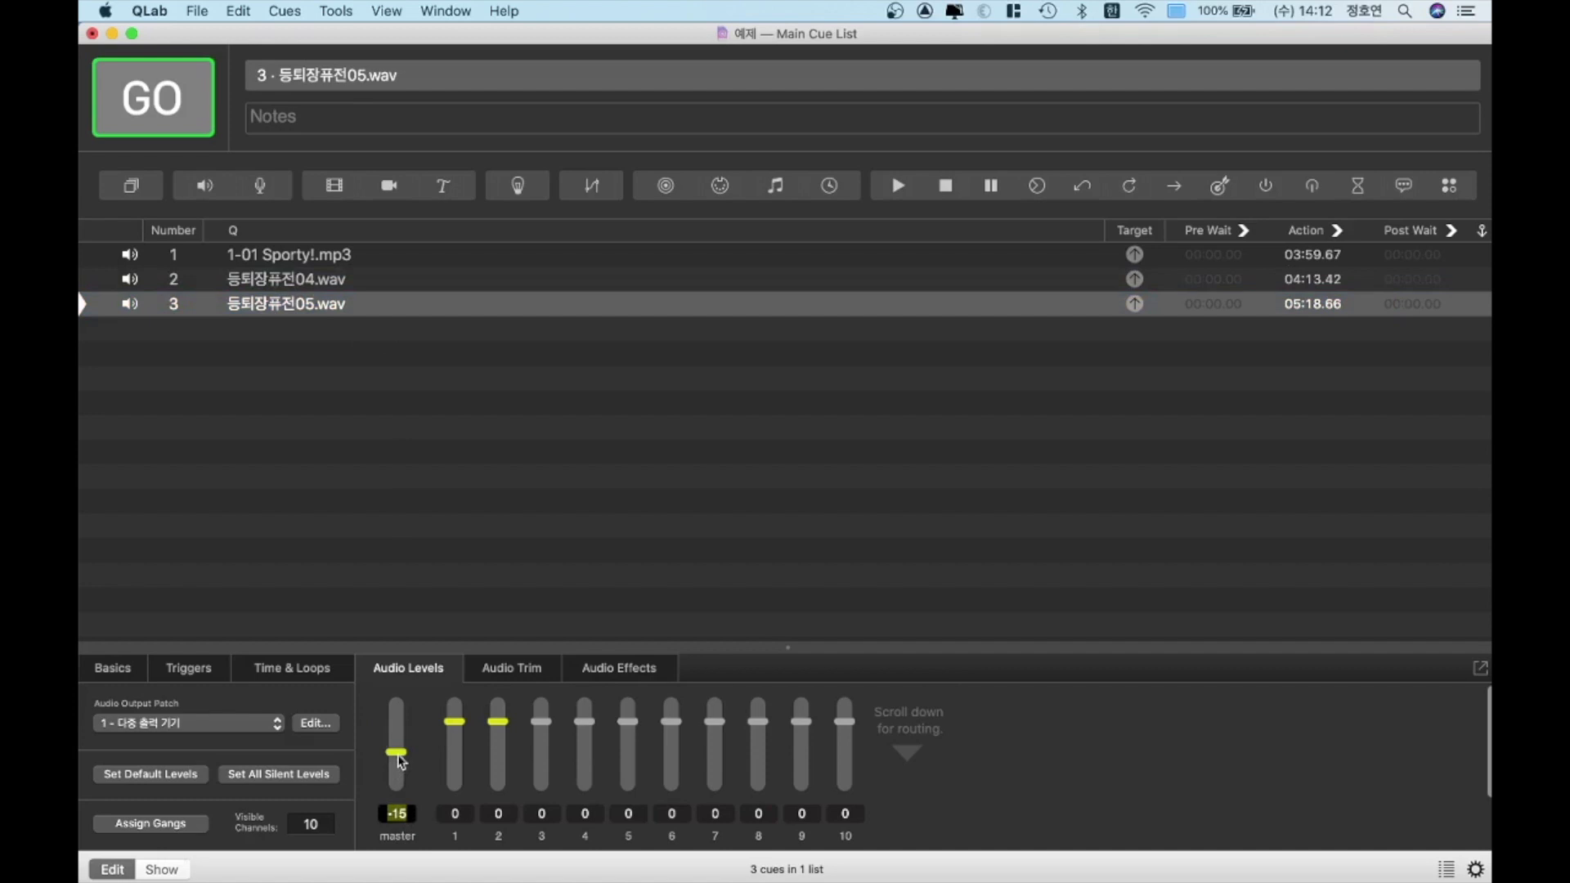
{"action": "left_click_drag", "start_coordinate": [401, 762], "coordinate": [400, 756]}
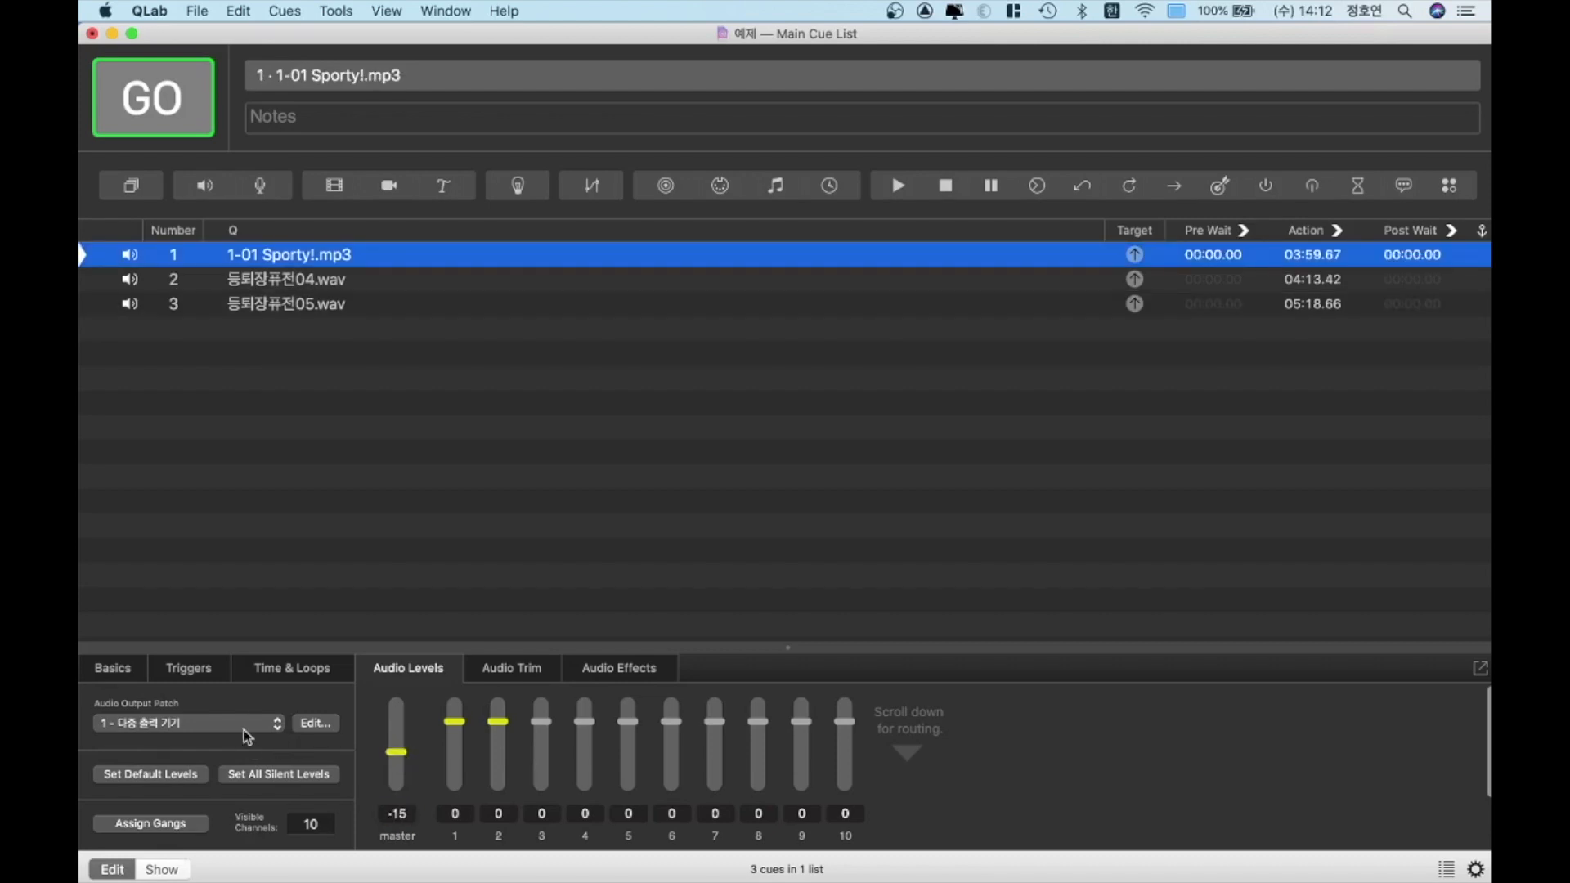
Play the three audio cues one after another, stopping each before starting the following one
{"action": "key", "text": "space"}
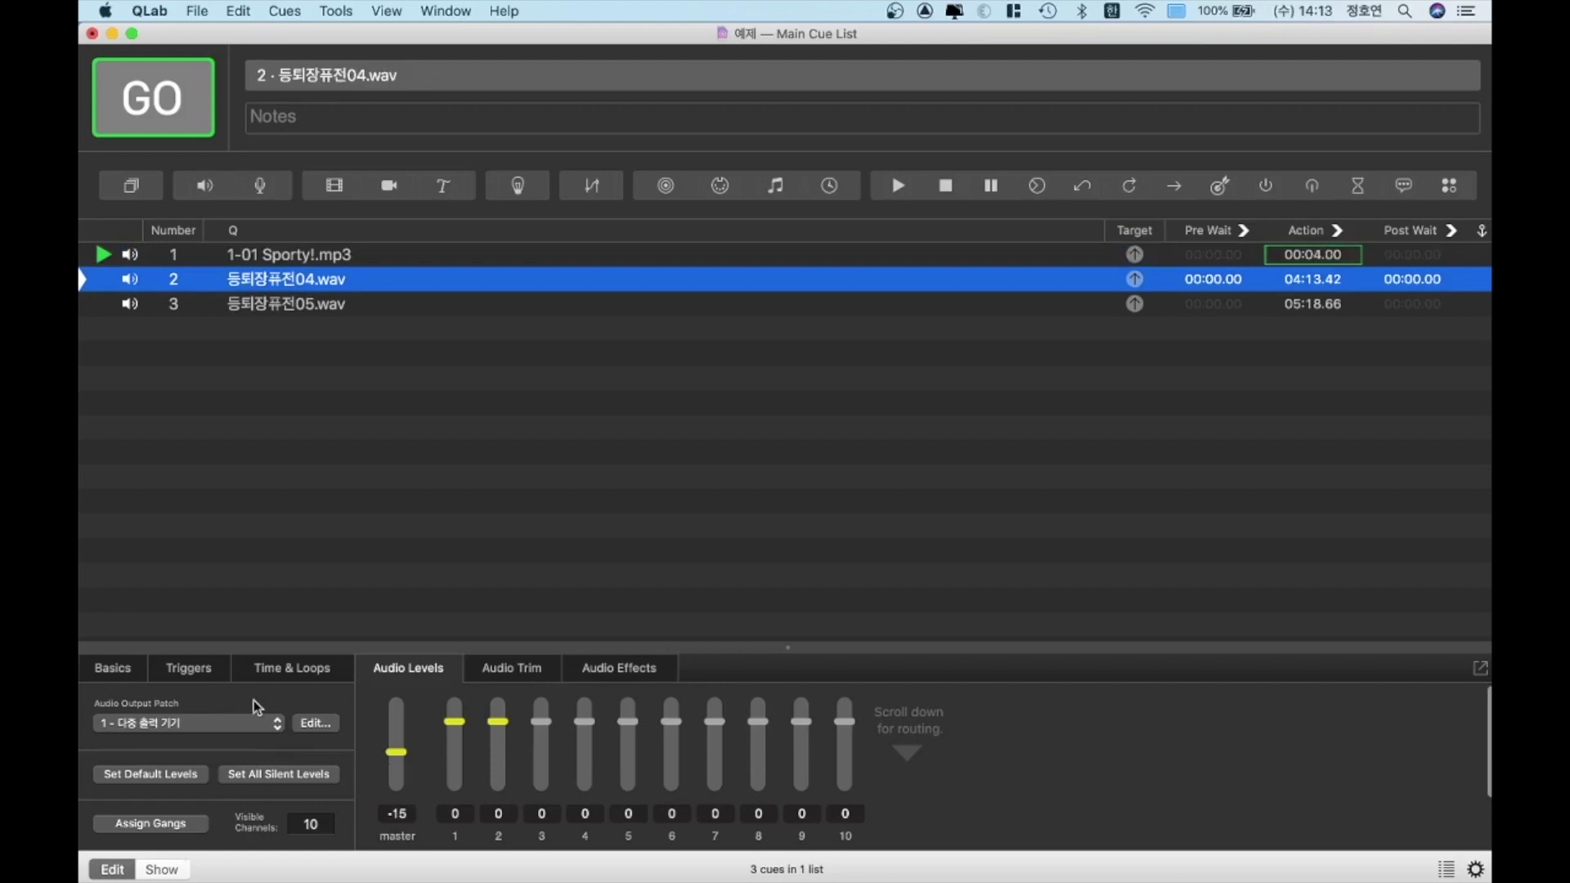
{"action": "key", "text": "Escape"}
{"action": "key", "text": "space"}
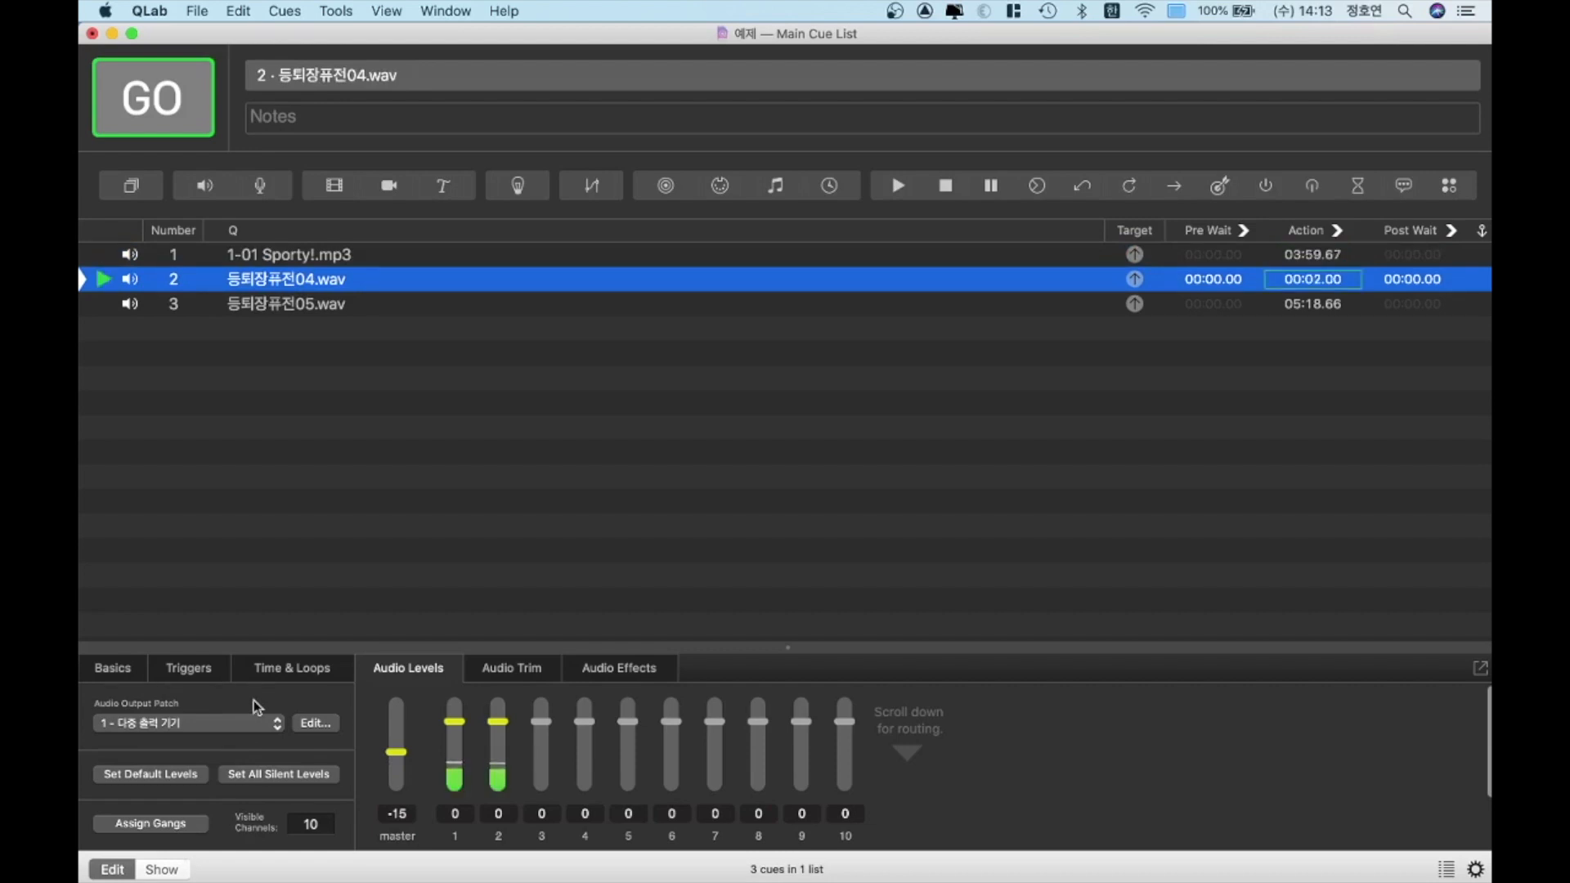
{"action": "key", "text": "Escape"}
{"action": "key", "text": "Down"}
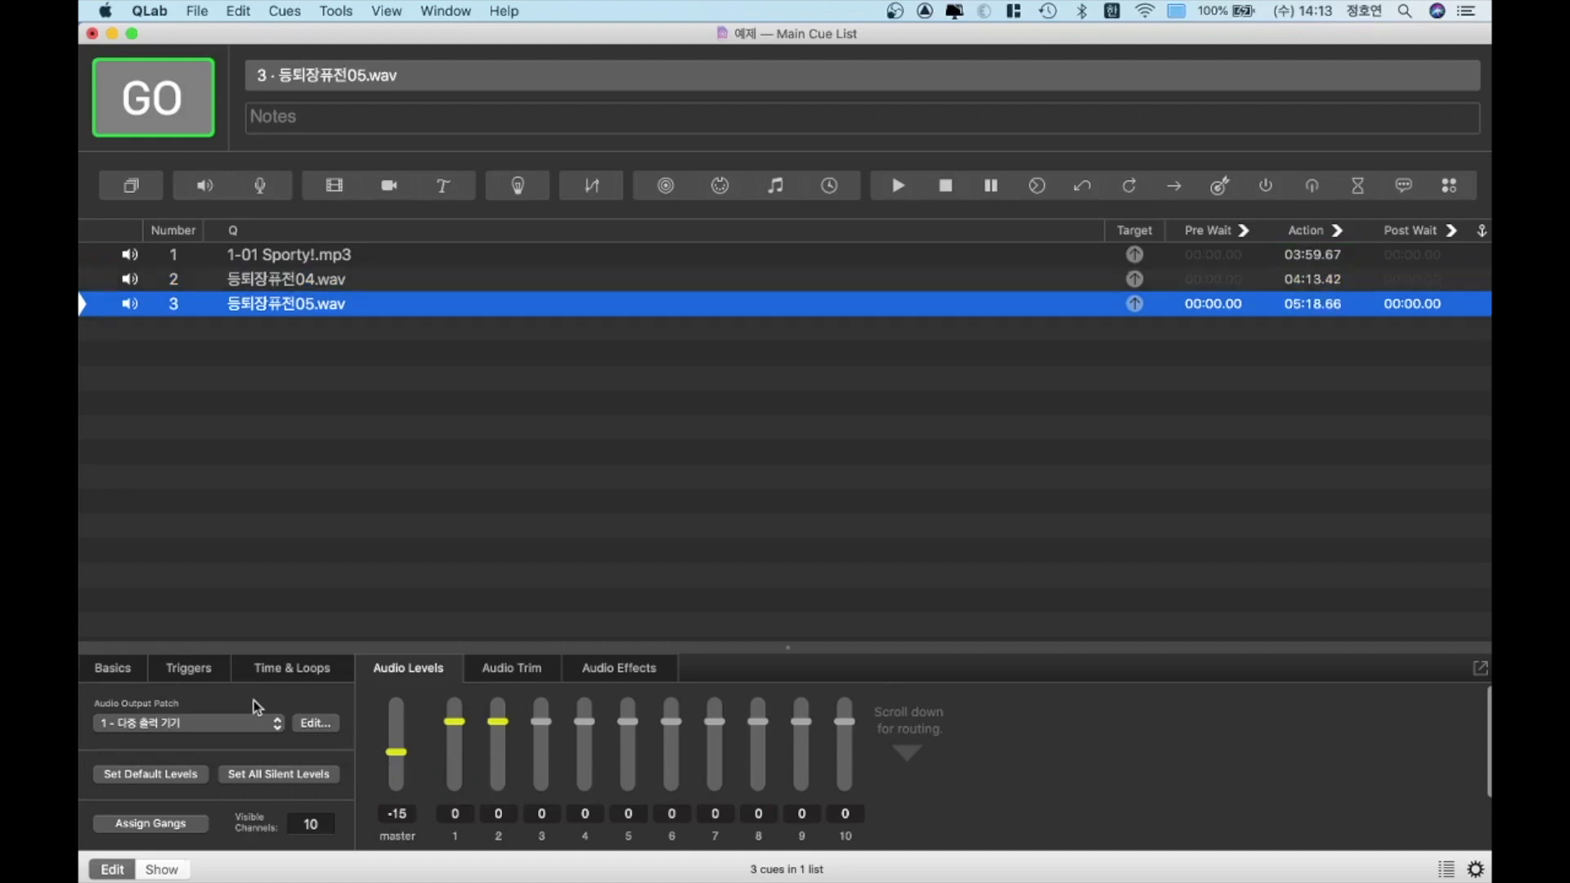
{"action": "key", "text": "space"}
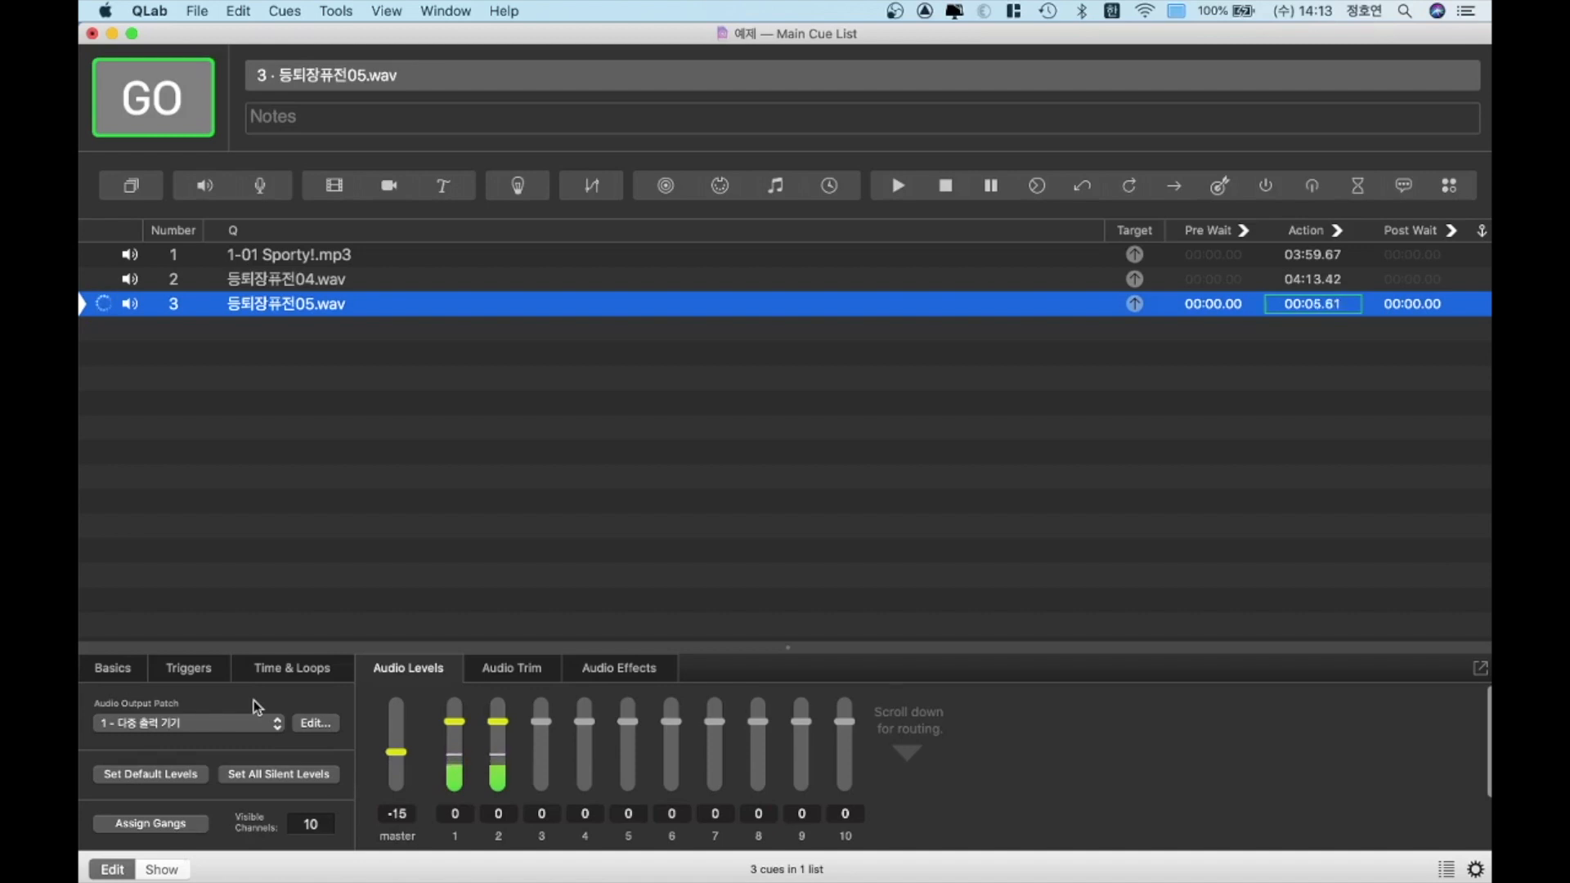
{"action": "key", "text": "Escape"}
Route the 1-01 Sporty!.mp3 cue to output patch 2 - Scarlett 2i2 USB and 등퇴장퓨전04.wav to 3 - iShowU Audio Capture
{"action": "key", "text": "Up"}
{"action": "key", "text": "Up"}
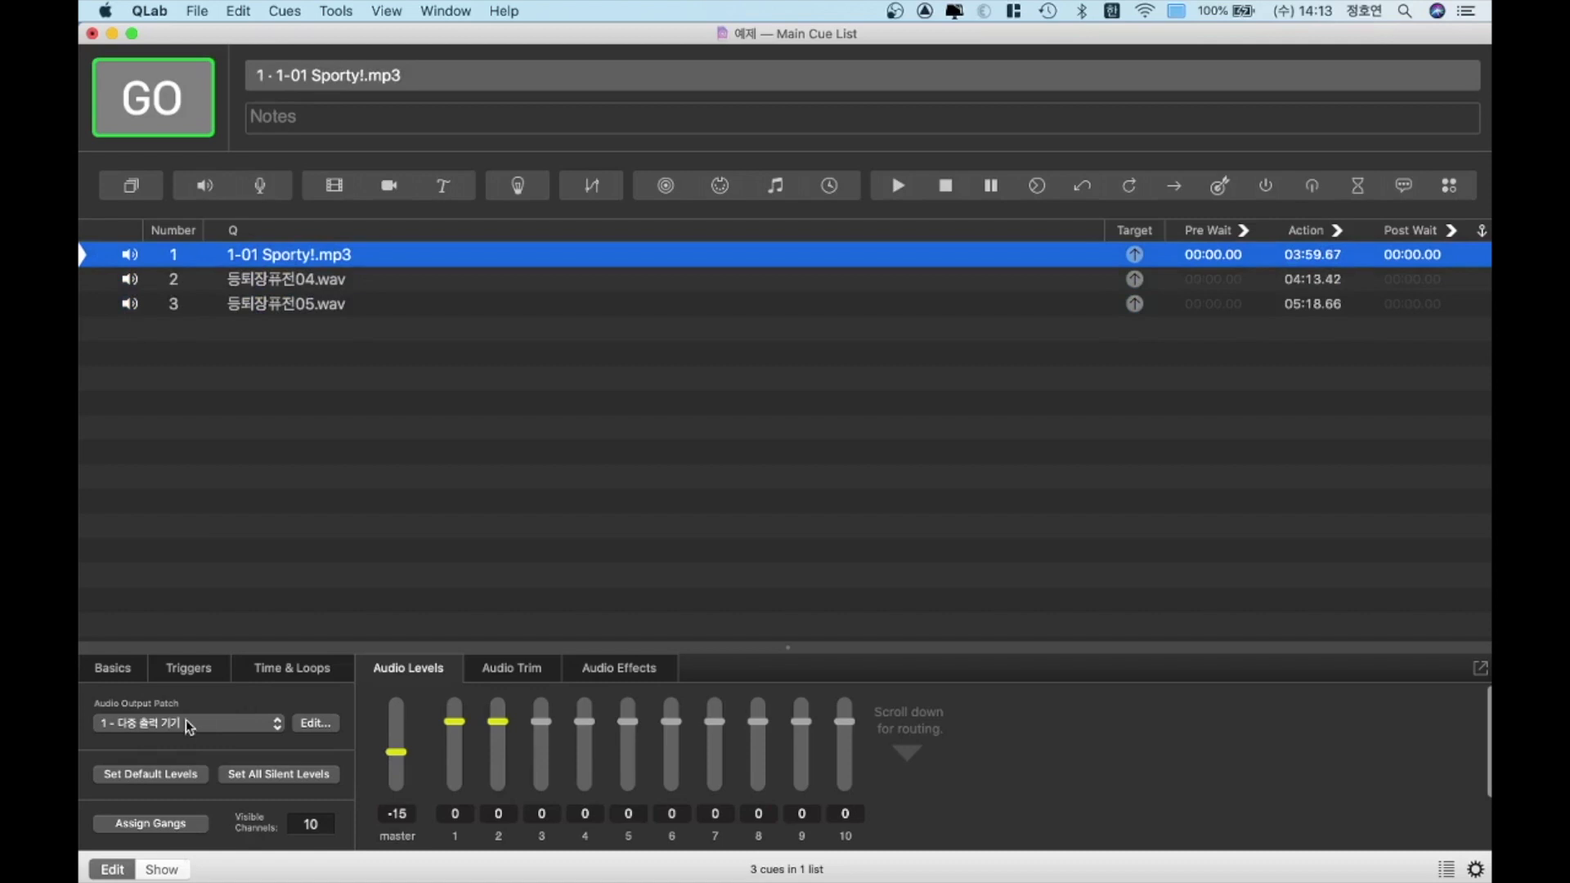
{"action": "left_click", "coordinate": [277, 725]}
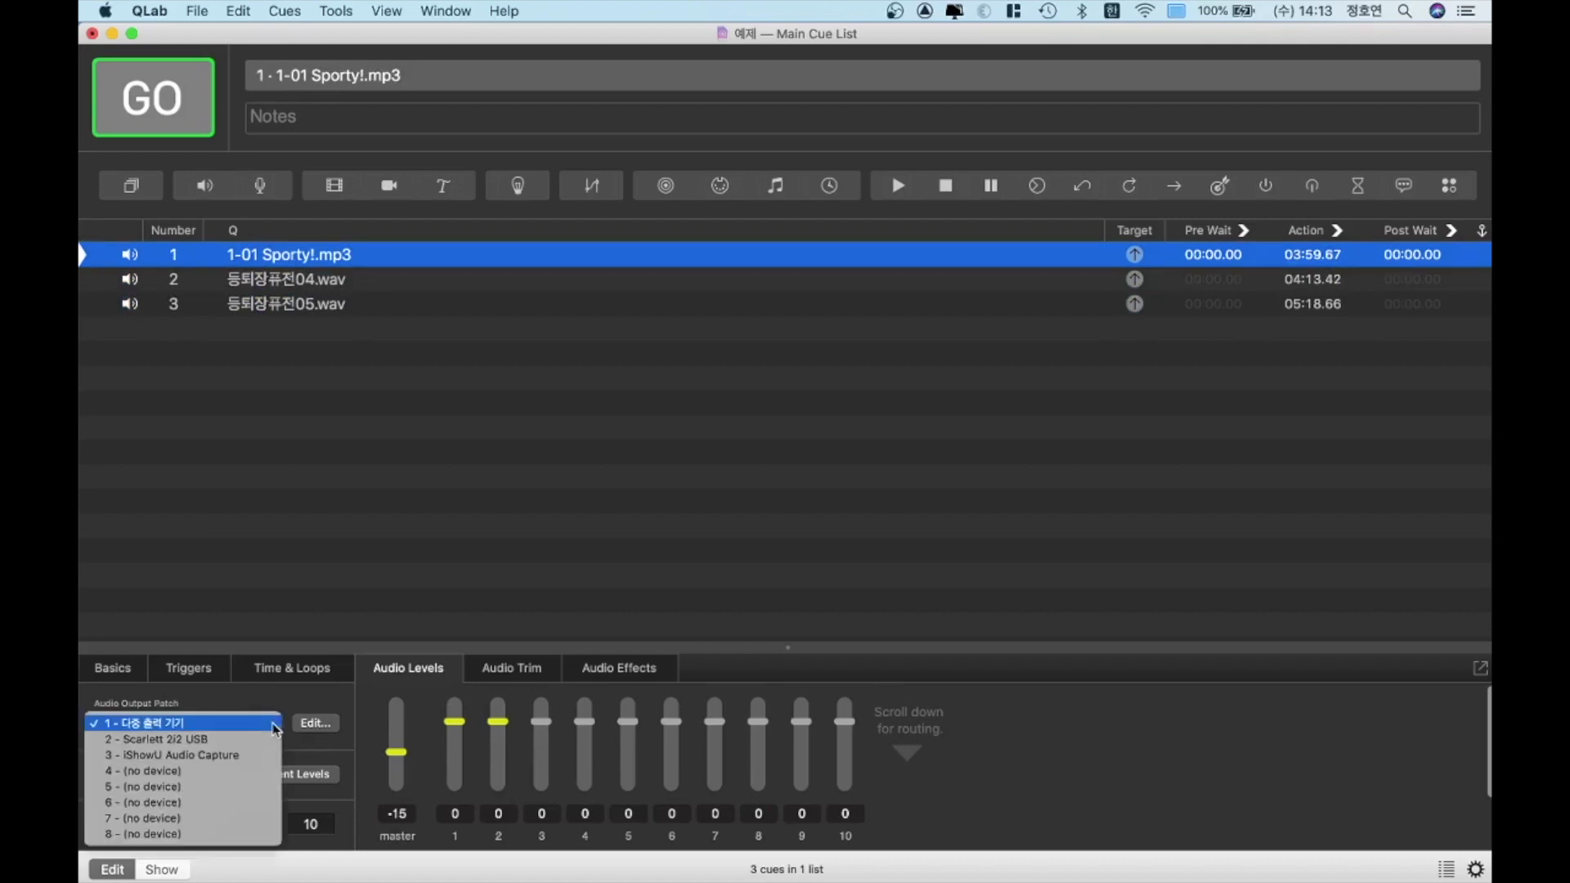
{"action": "left_click", "coordinate": [208, 739]}
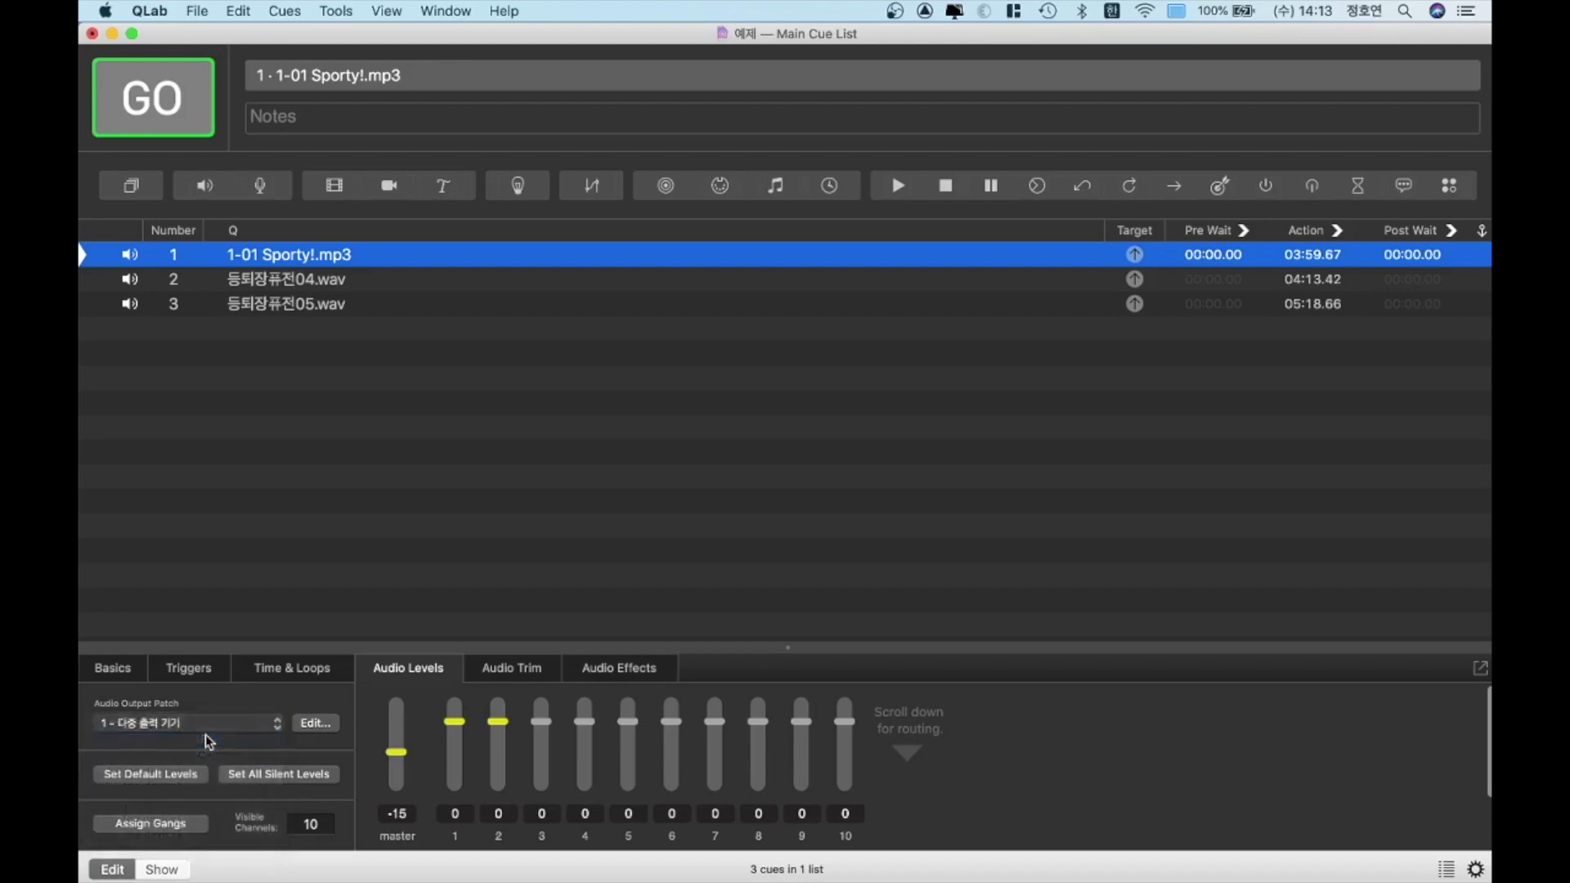
{"action": "left_click", "coordinate": [348, 286]}
{"action": "left_click", "coordinate": [233, 729]}
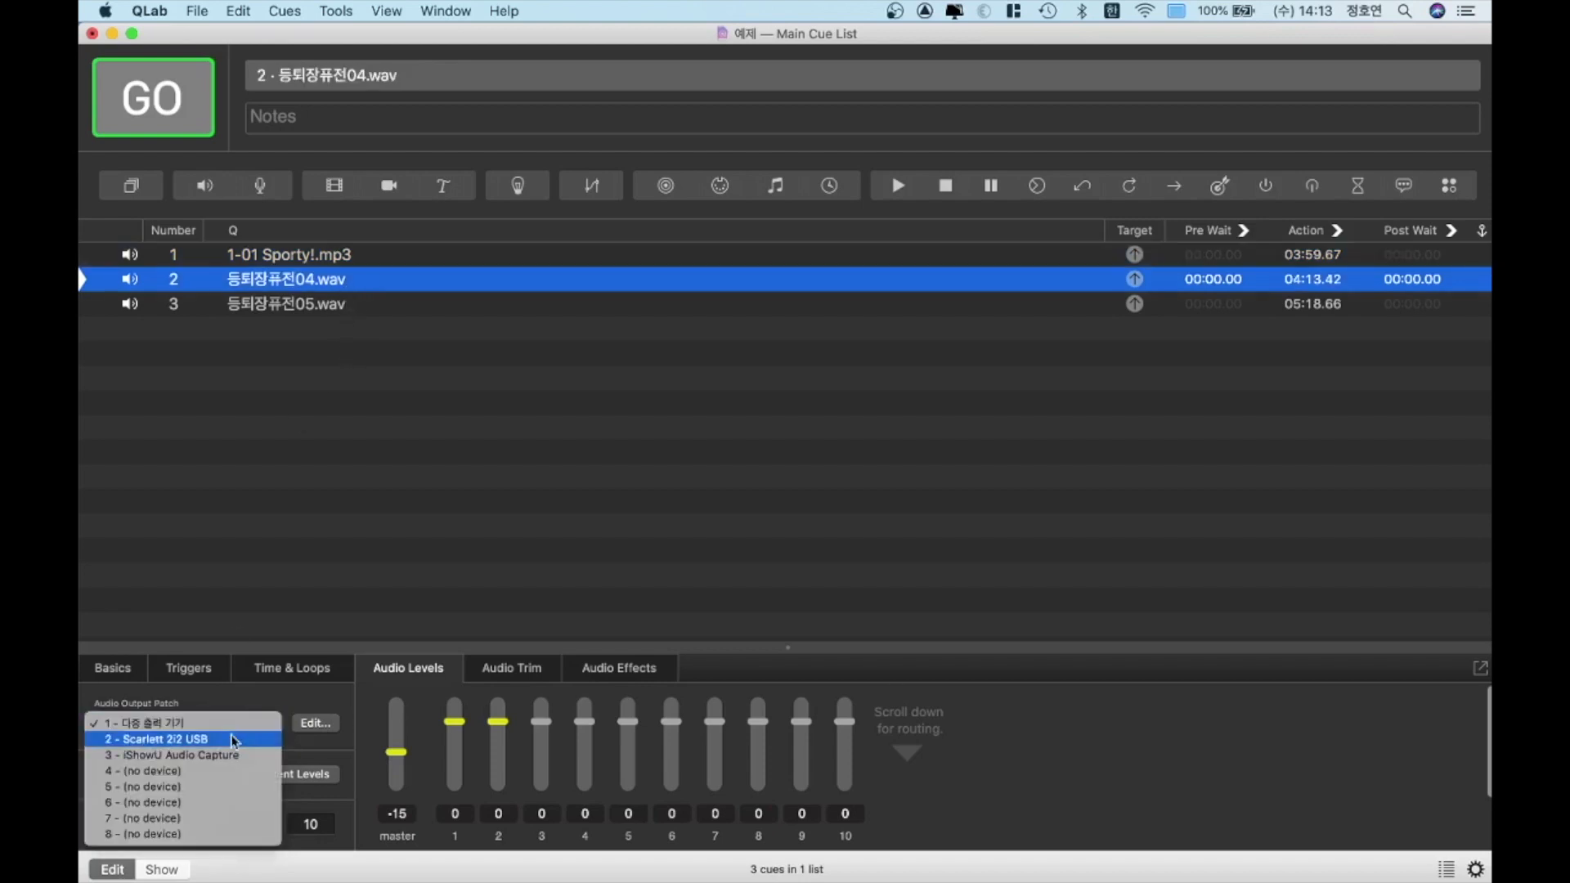
{"action": "left_click", "coordinate": [214, 755]}
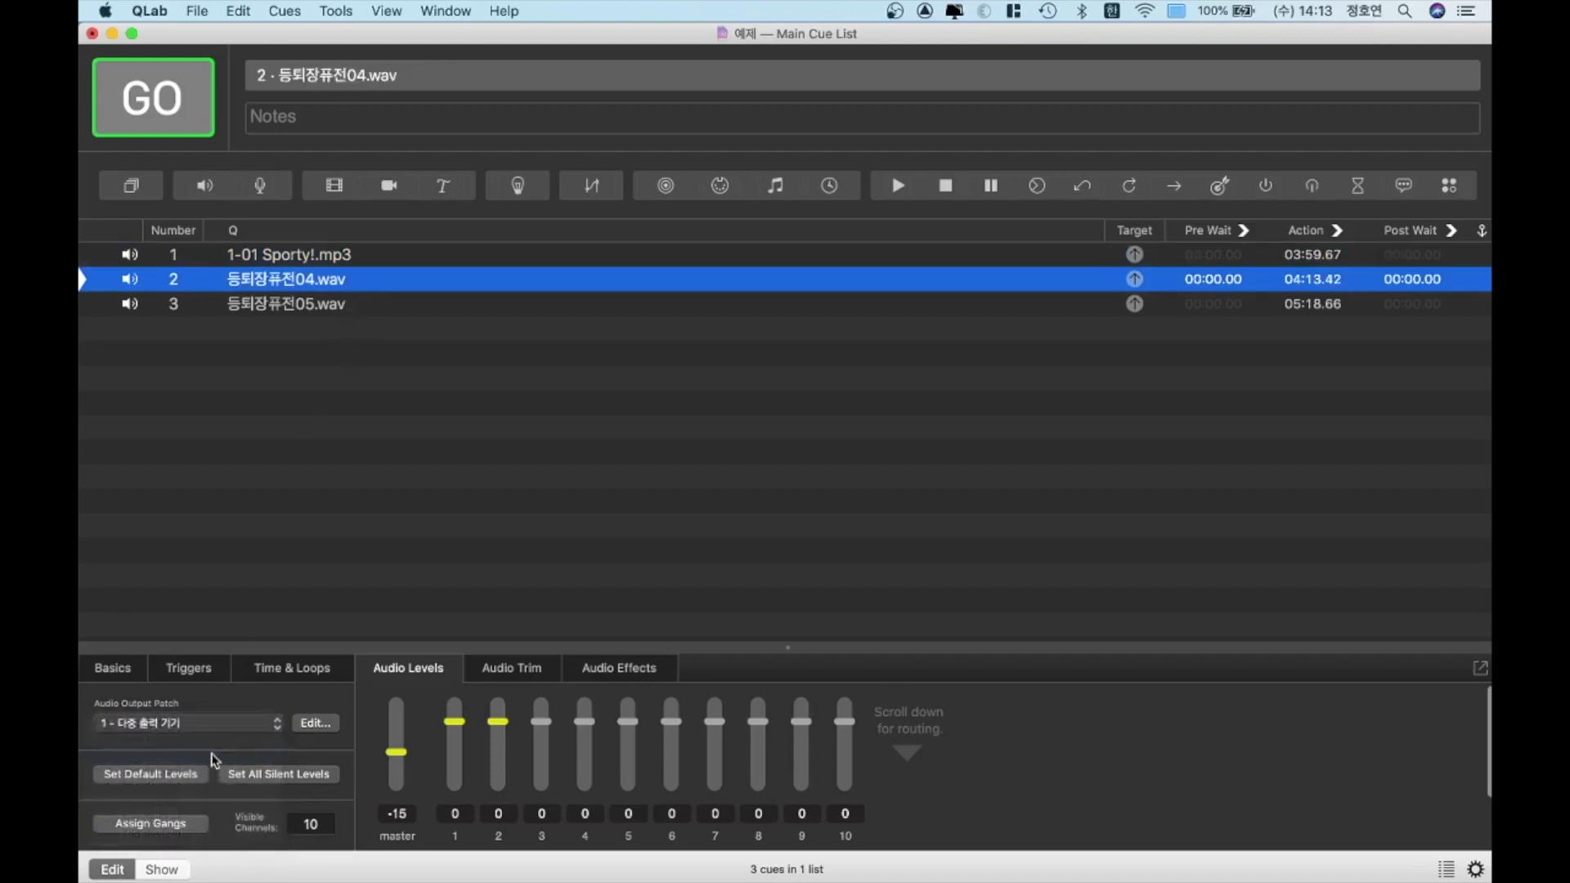
Play the 1-01 Sporty!.mp3 cue and stop it, and play the 등퇴장퓨전04.wav cue to check their output routing
{"action": "left_click", "coordinate": [339, 265]}
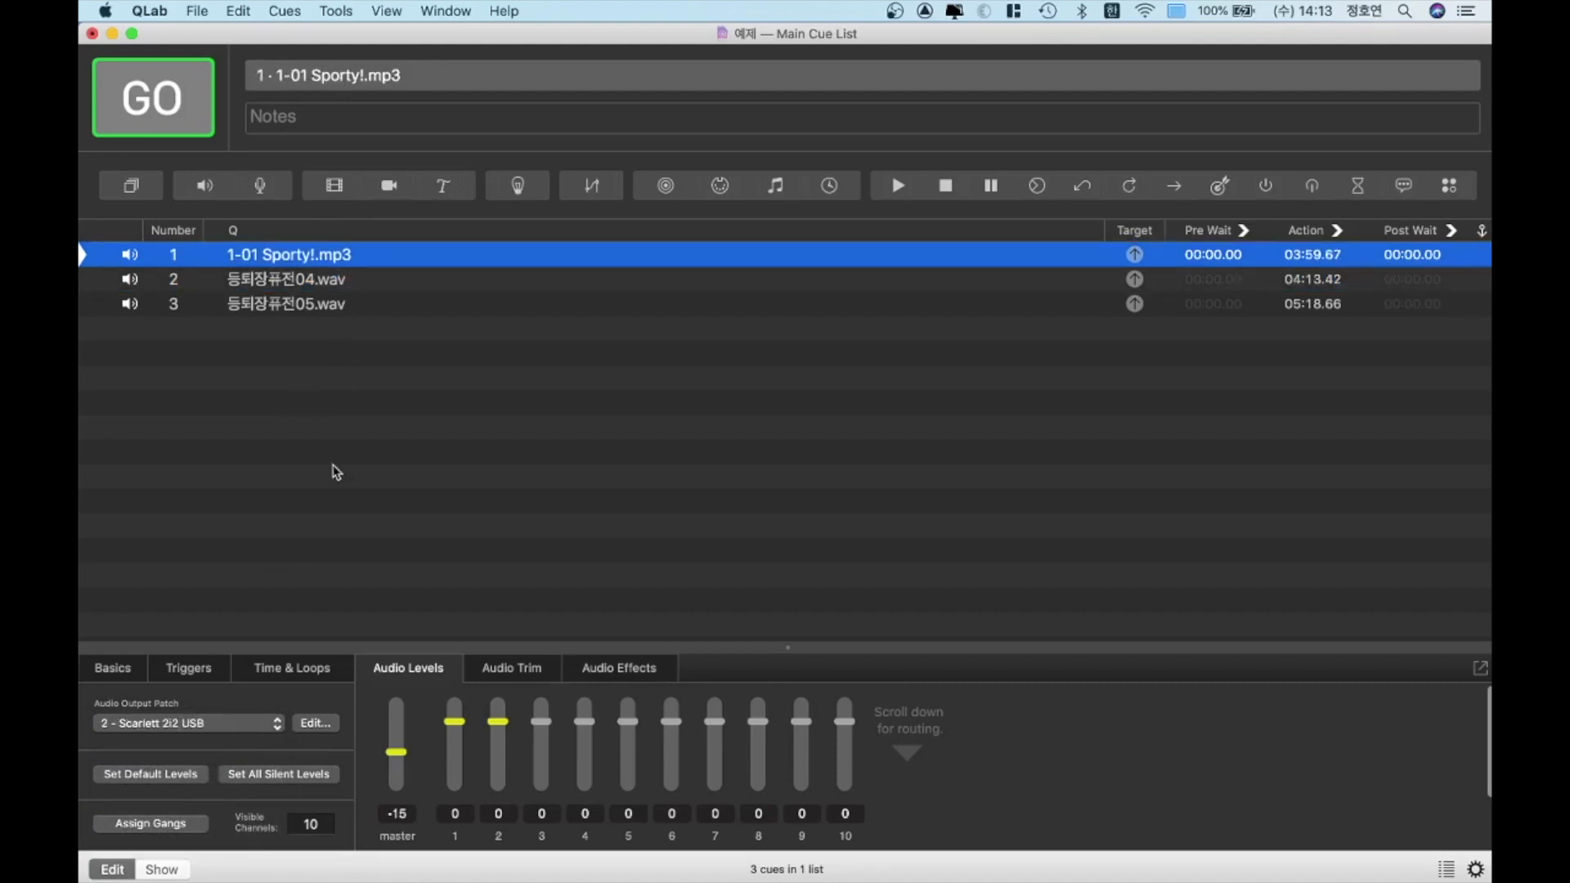
{"action": "key", "text": "space"}
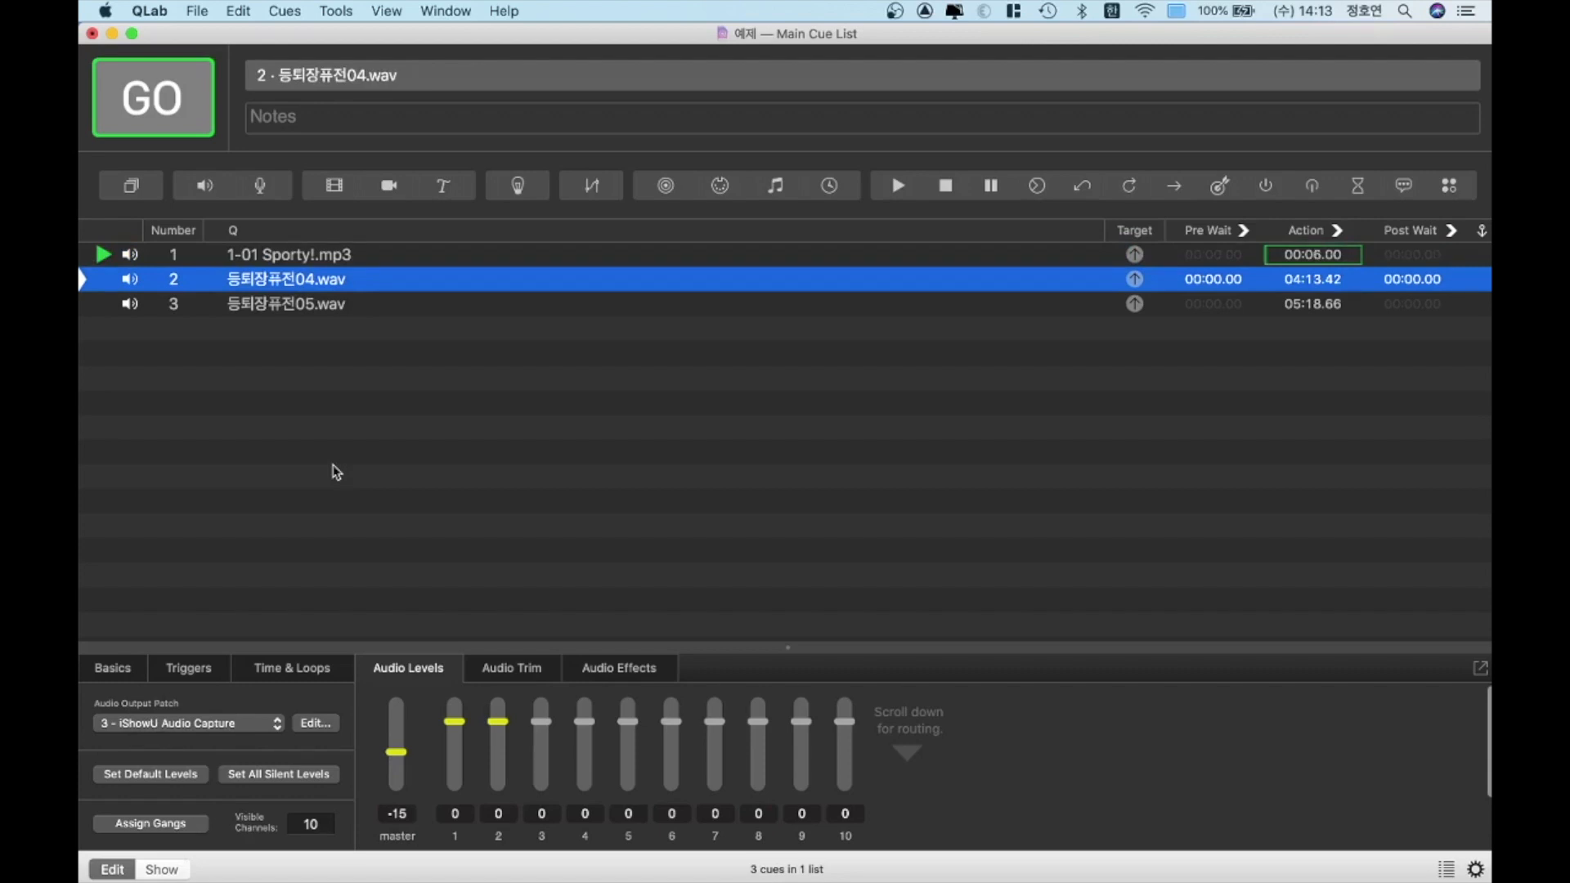
{"action": "key", "text": "Up"}
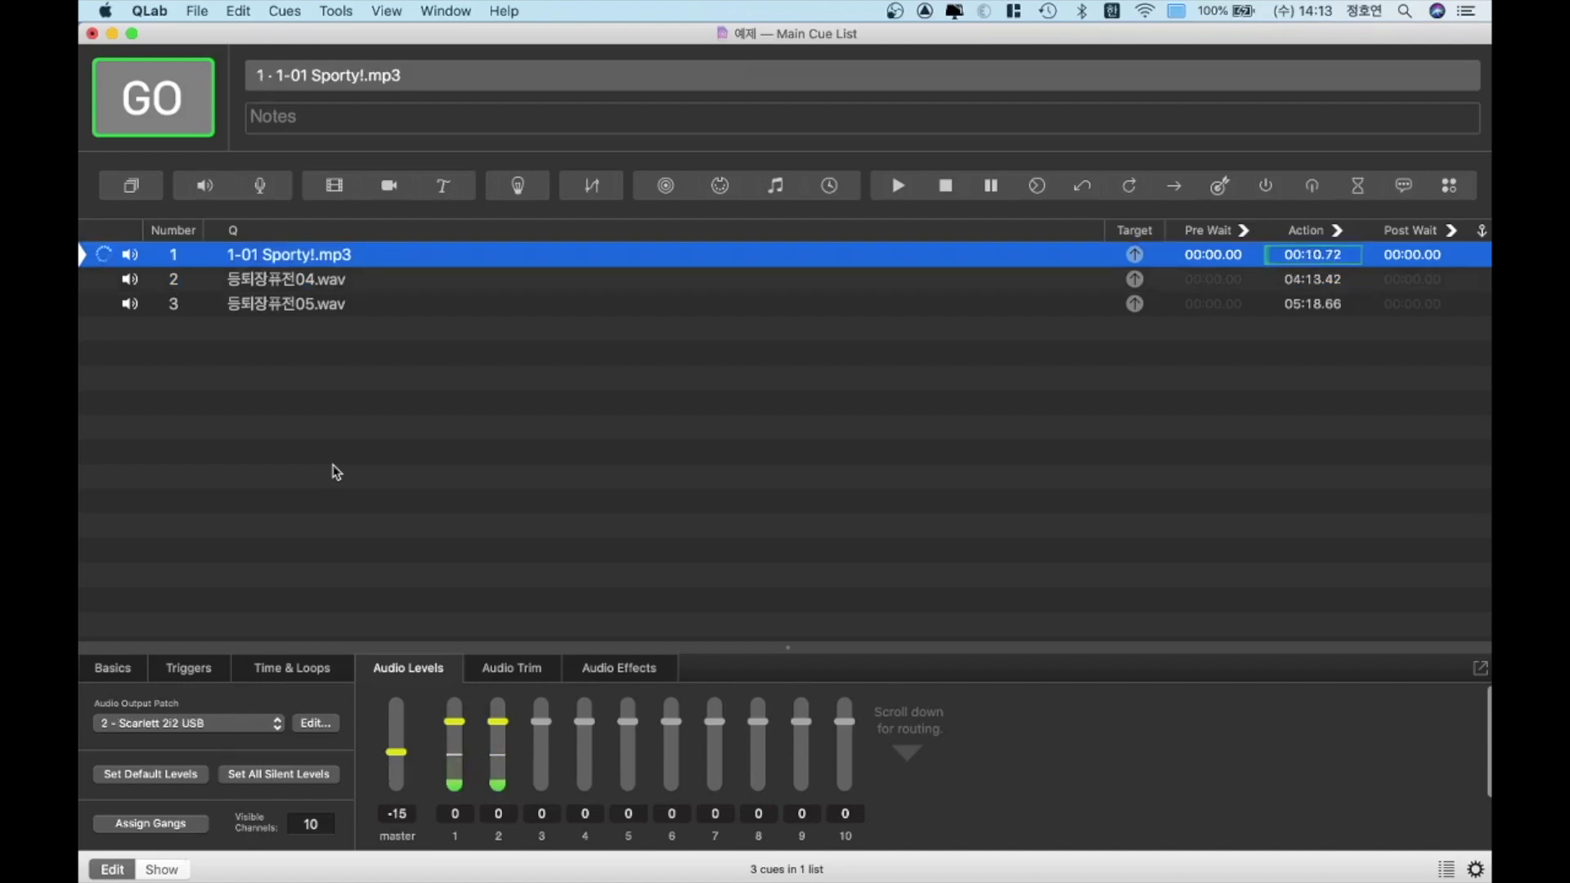
{"action": "key", "text": "Escape"}
{"action": "key", "text": "Down"}
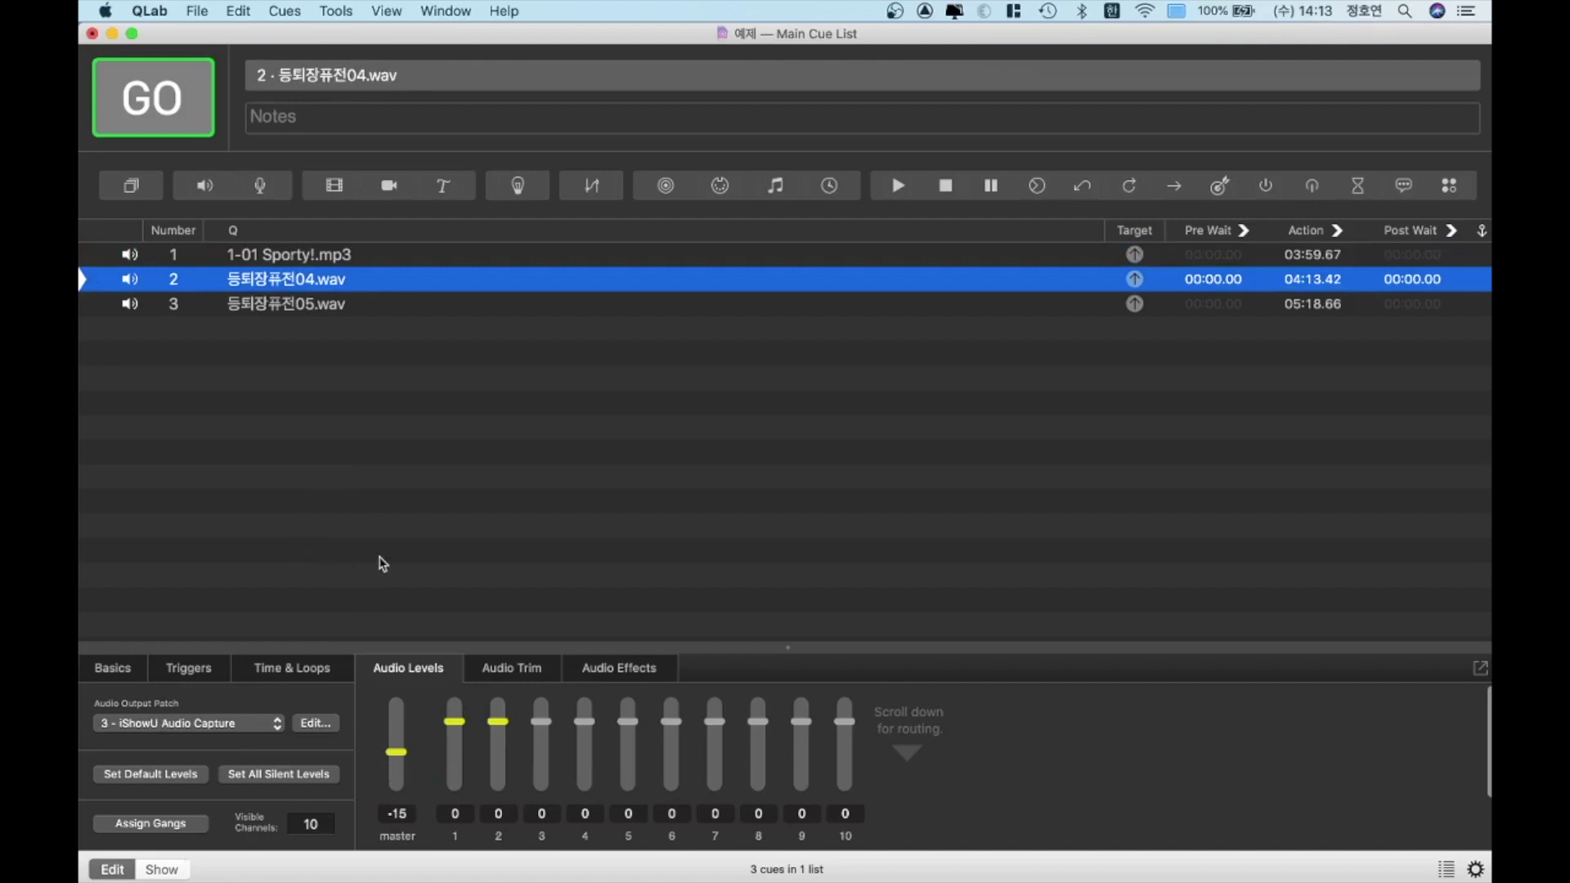
{"action": "key", "text": "space"}
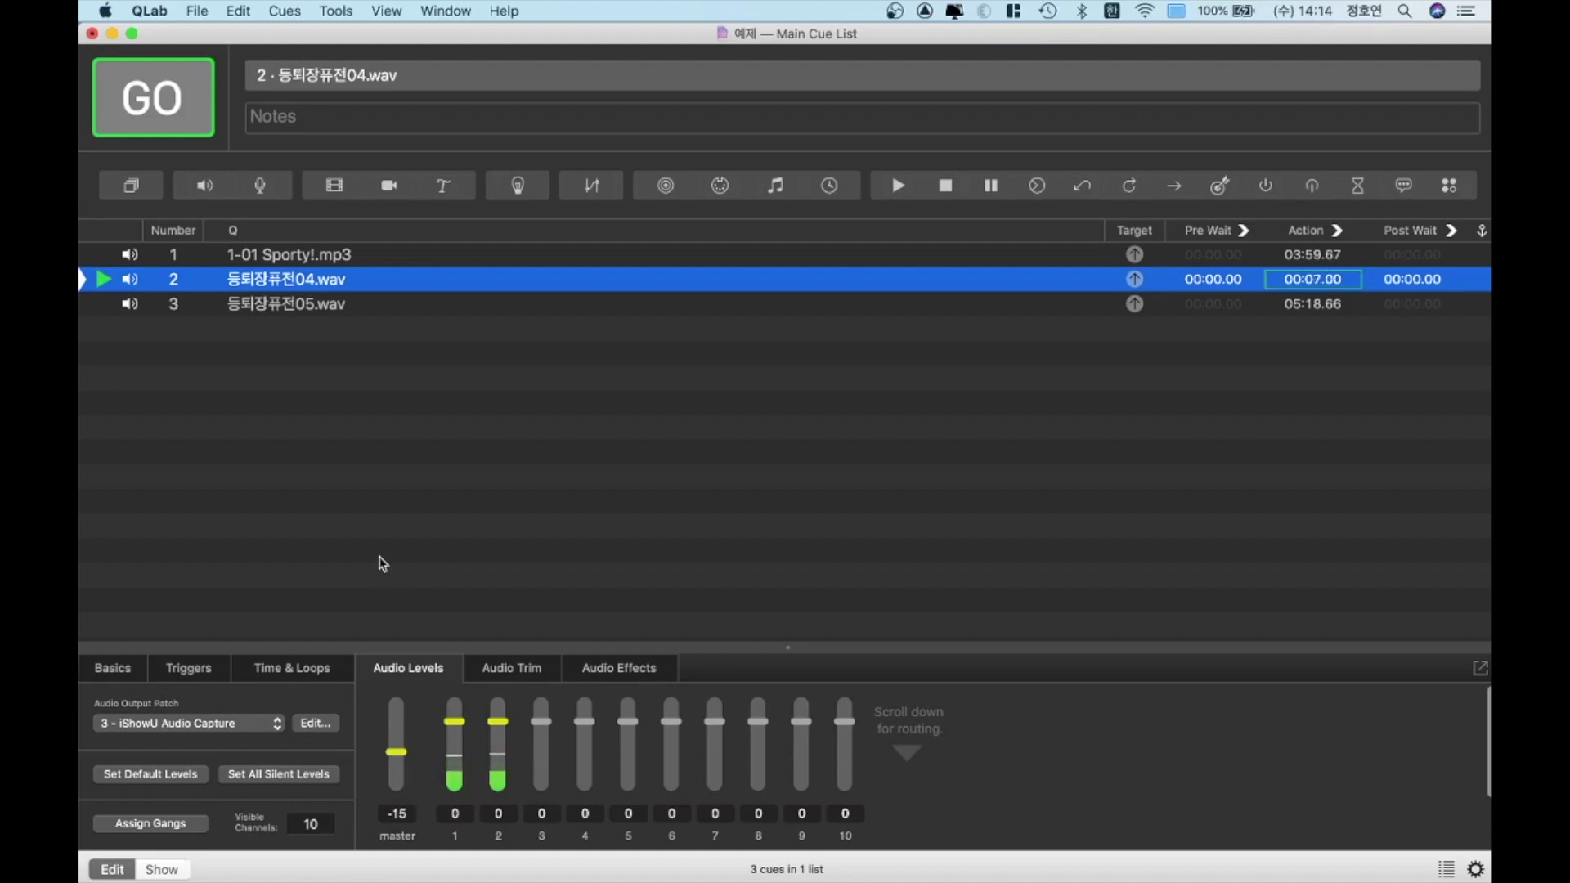
Stop playback and route the 1-01 Sporty!.mp3 and 등퇴장퓨전04.wav cues back to output patch 1 - 다중 출력 기기
{"action": "key", "text": "Escape"}
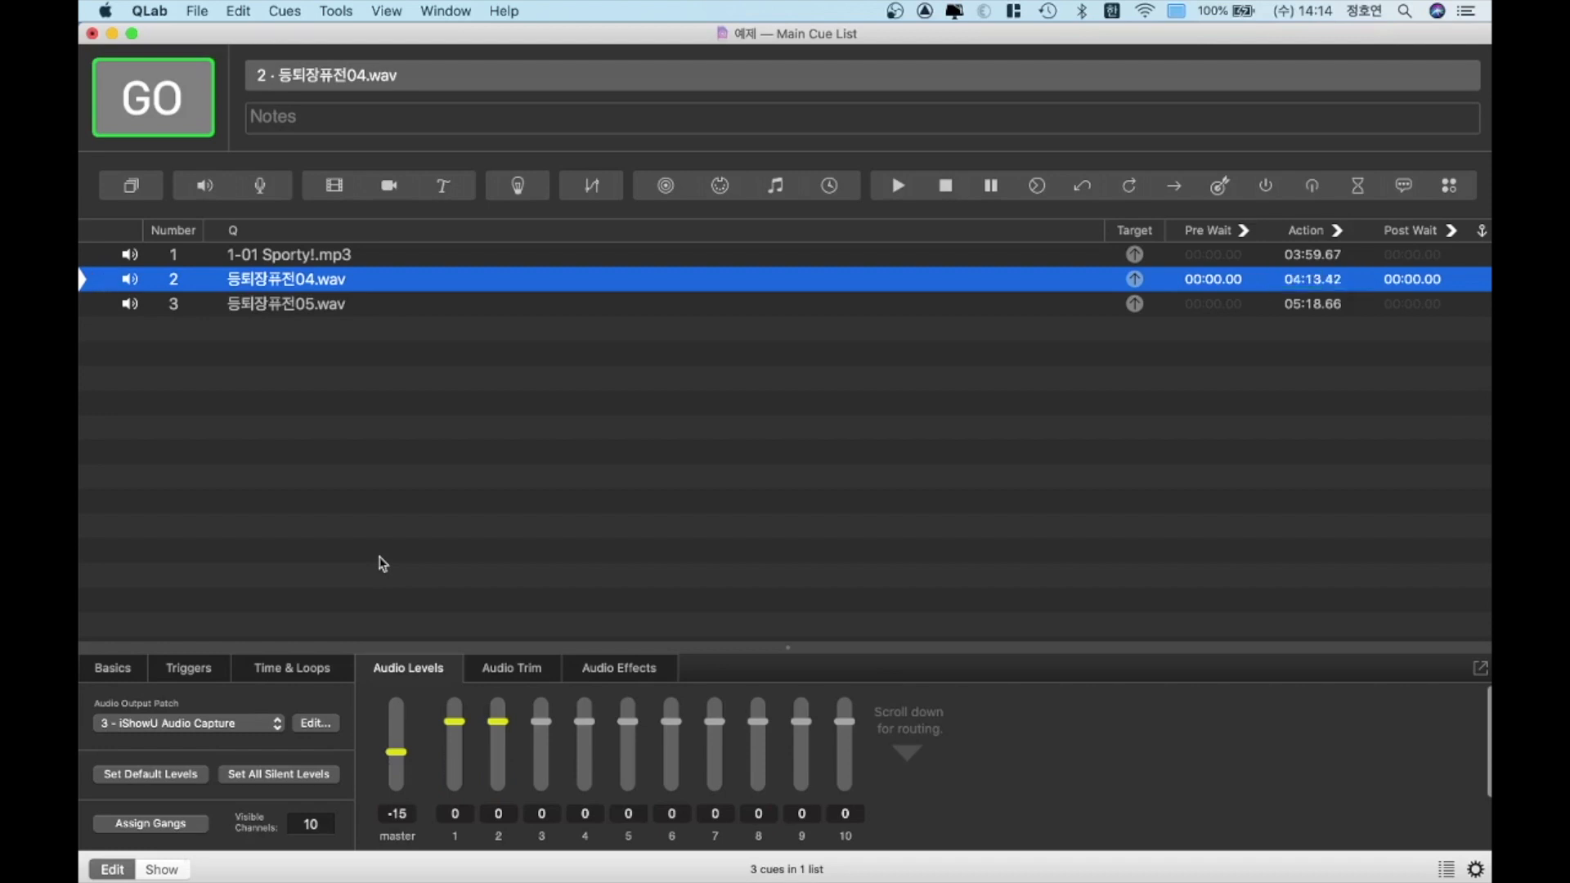
{"action": "key", "text": "Up"}
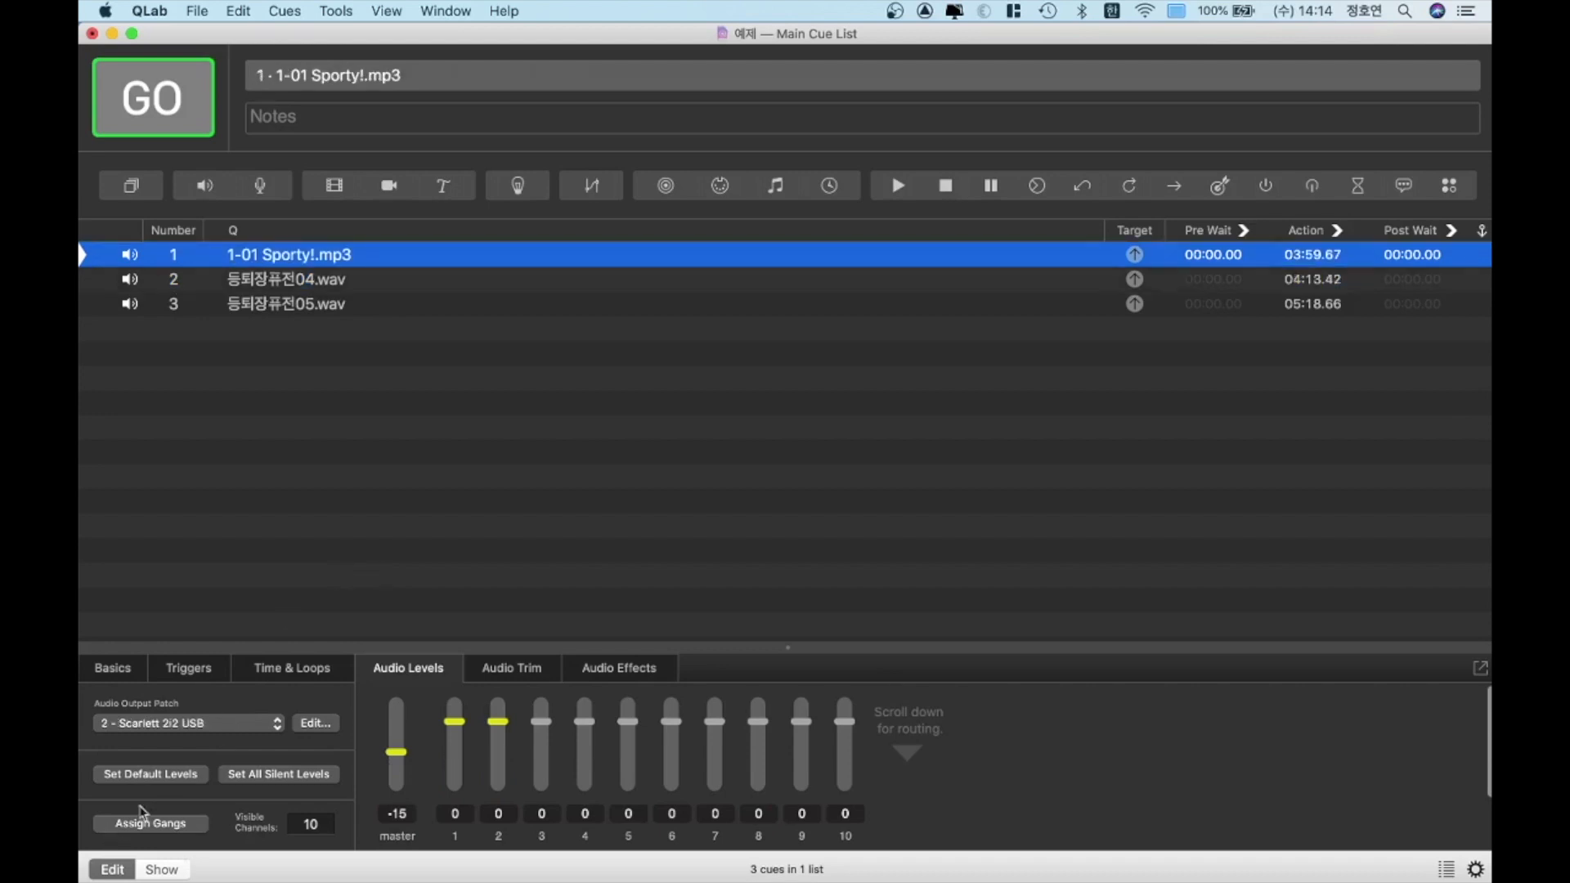
{"action": "left_click", "coordinate": [215, 725]}
{"action": "left_click", "coordinate": [215, 708]}
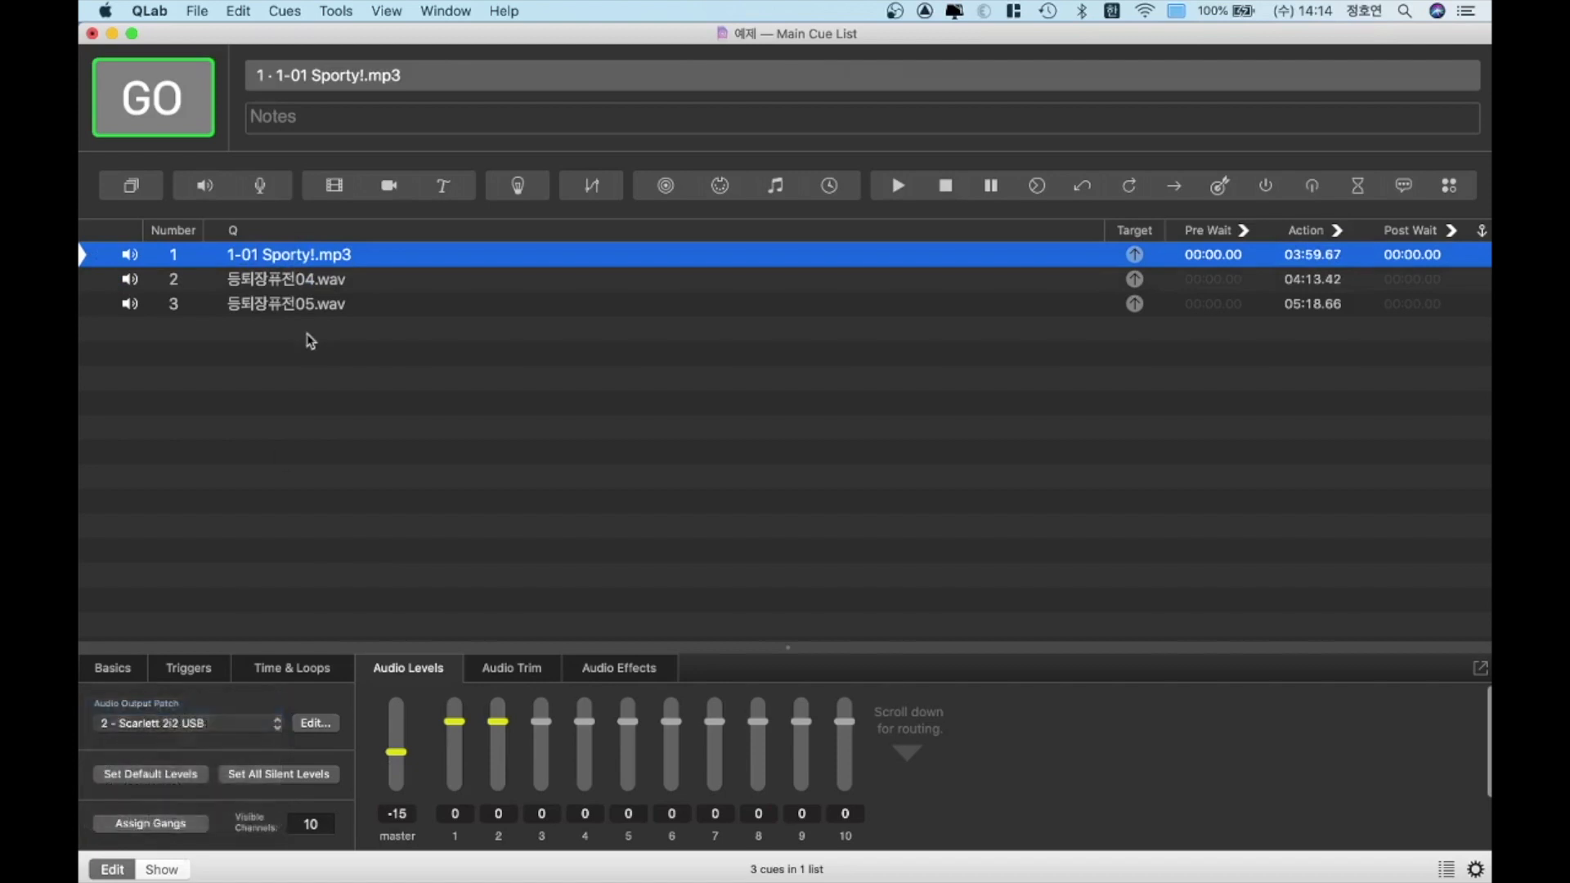
{"action": "left_click", "coordinate": [316, 283]}
{"action": "left_click", "coordinate": [259, 732]}
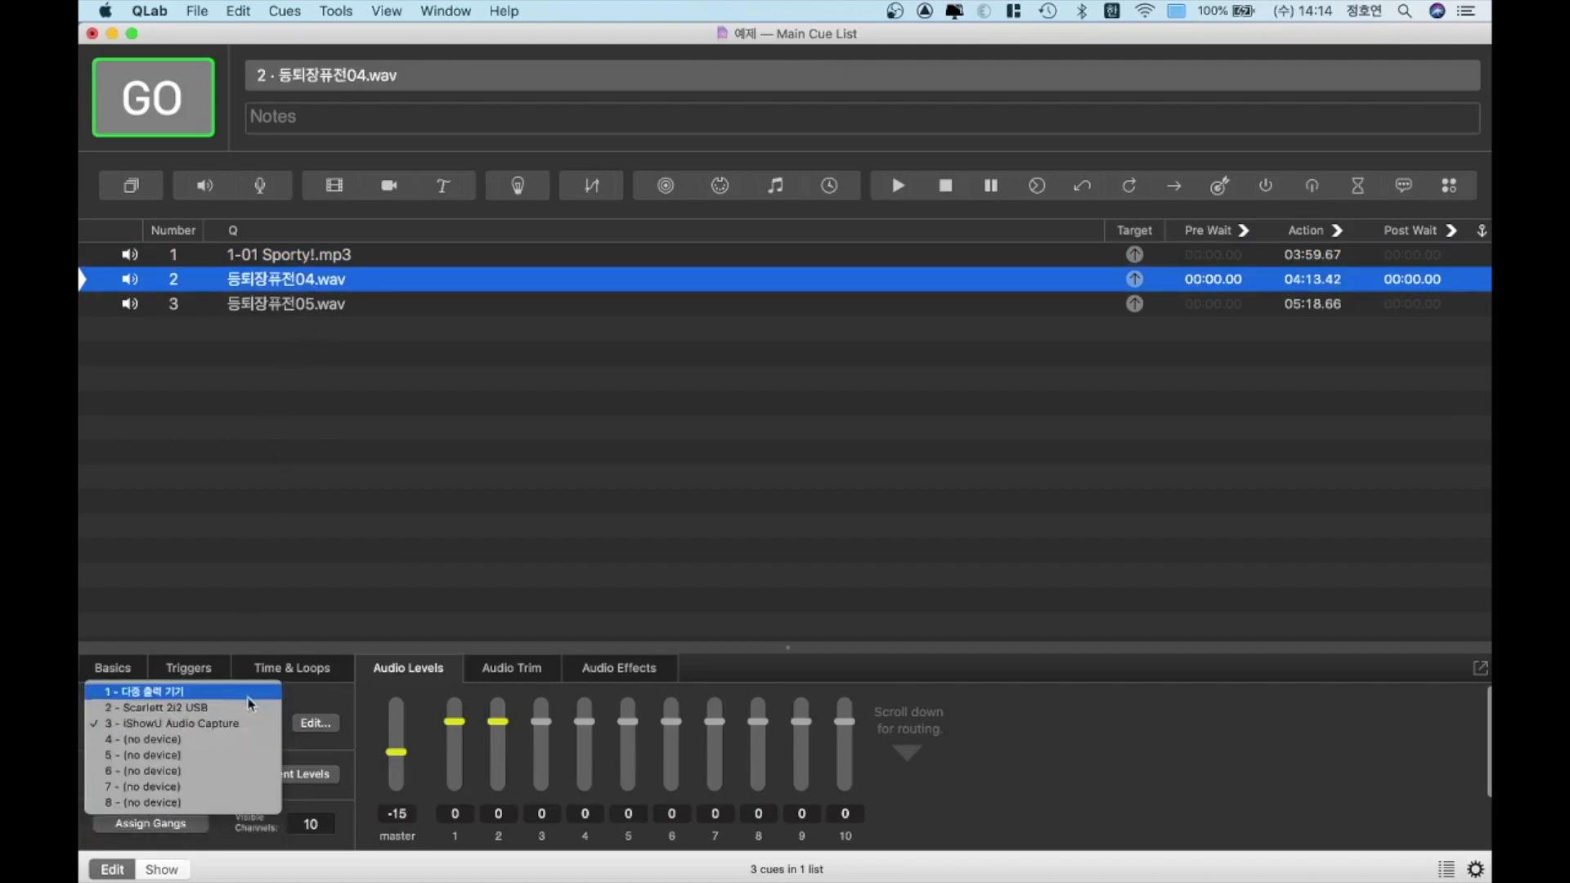
{"action": "left_click", "coordinate": [242, 687]}
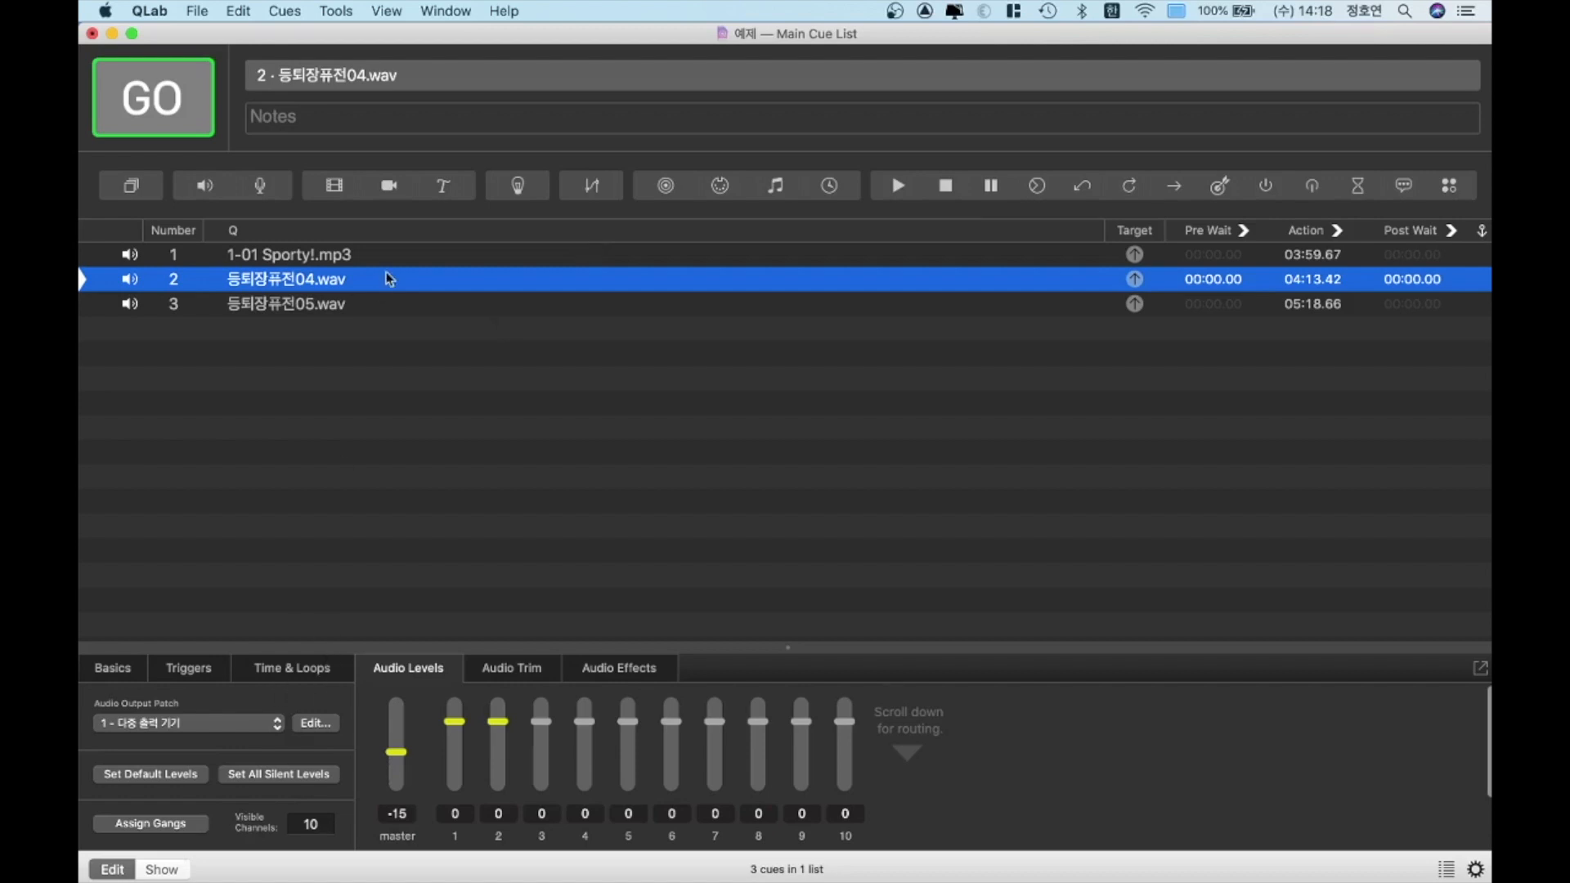
Trim the silence at the beginning of the 1-01 Sporty!.mp3 cue by moving its start time to 00:00.400
{"action": "left_click", "coordinate": [362, 260]}
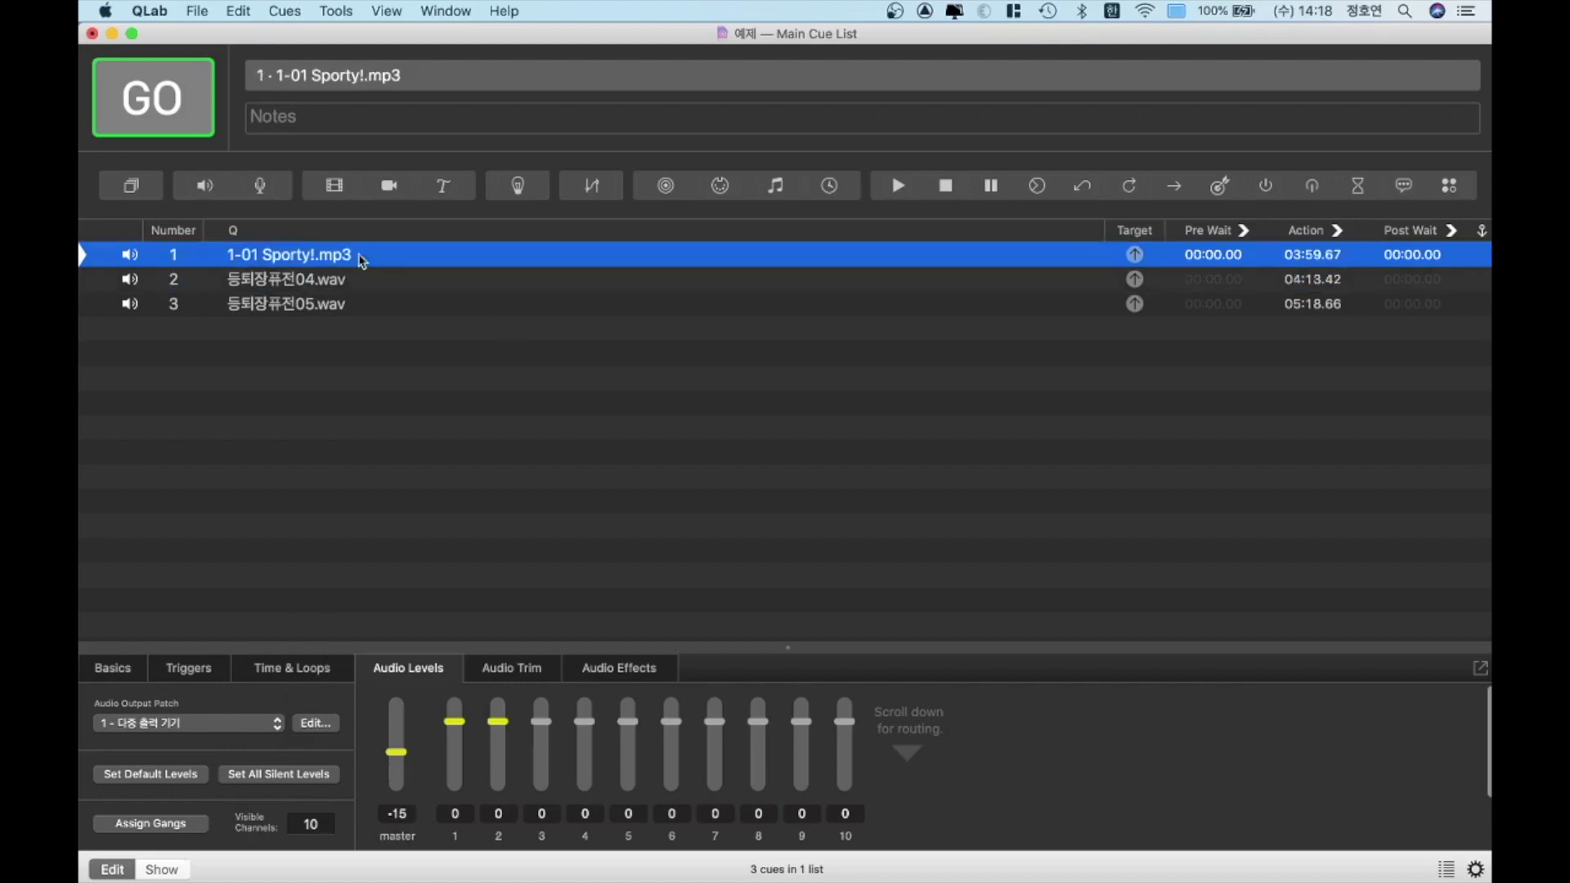
{"action": "left_click", "coordinate": [303, 669]}
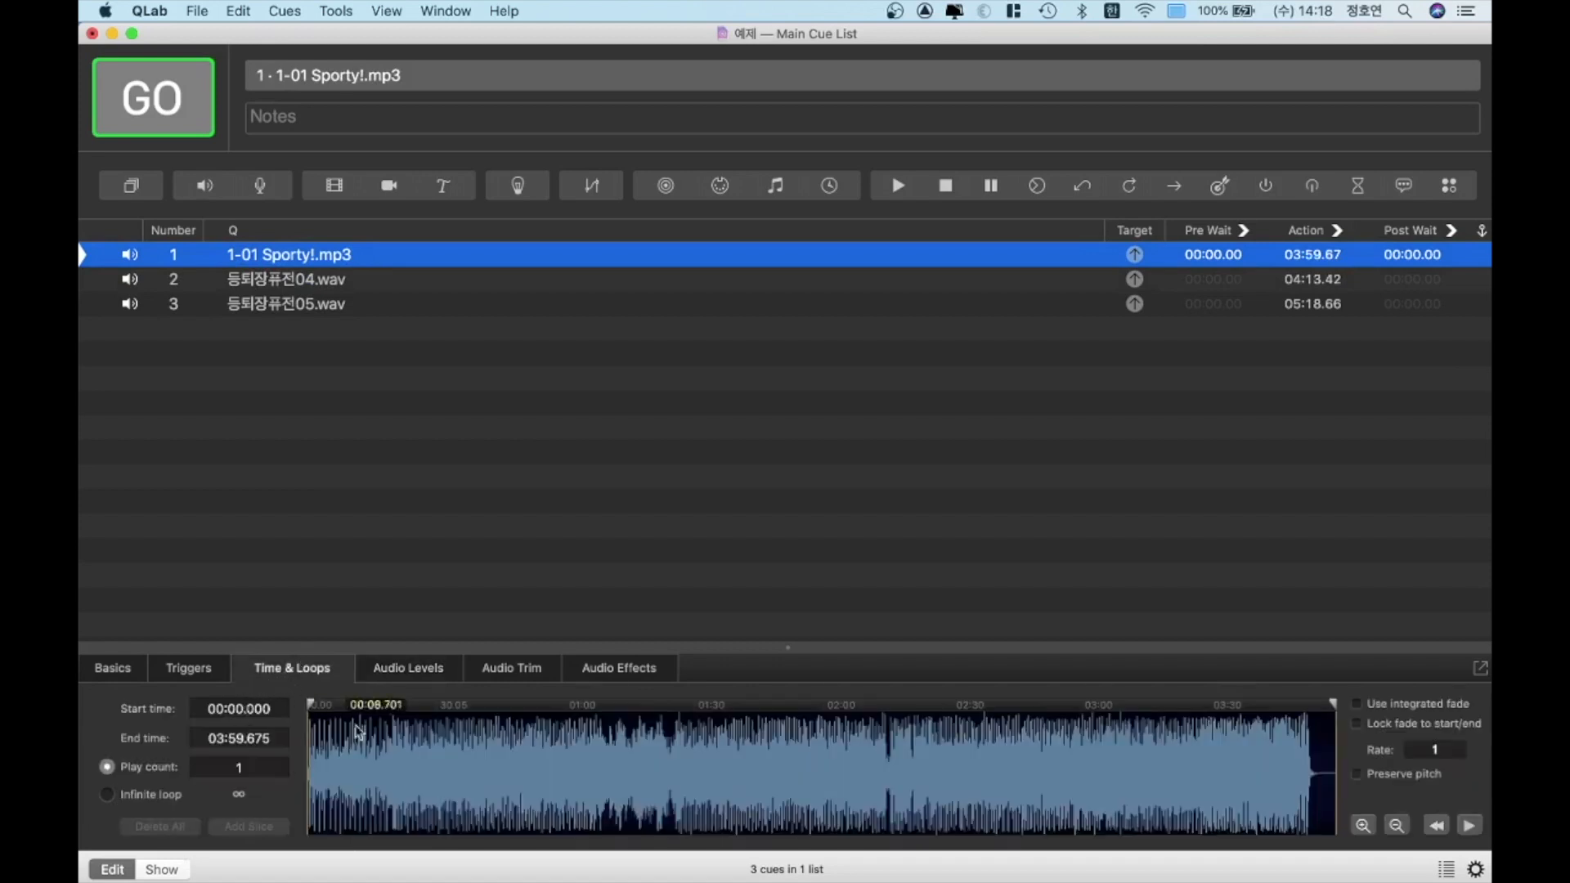
{"action": "scroll", "coordinate": [1309, 787], "scroll_direction": "up", "scroll_amount": 5}
{"action": "scroll", "coordinate": [1309, 787], "scroll_direction": "down", "scroll_amount": 3}
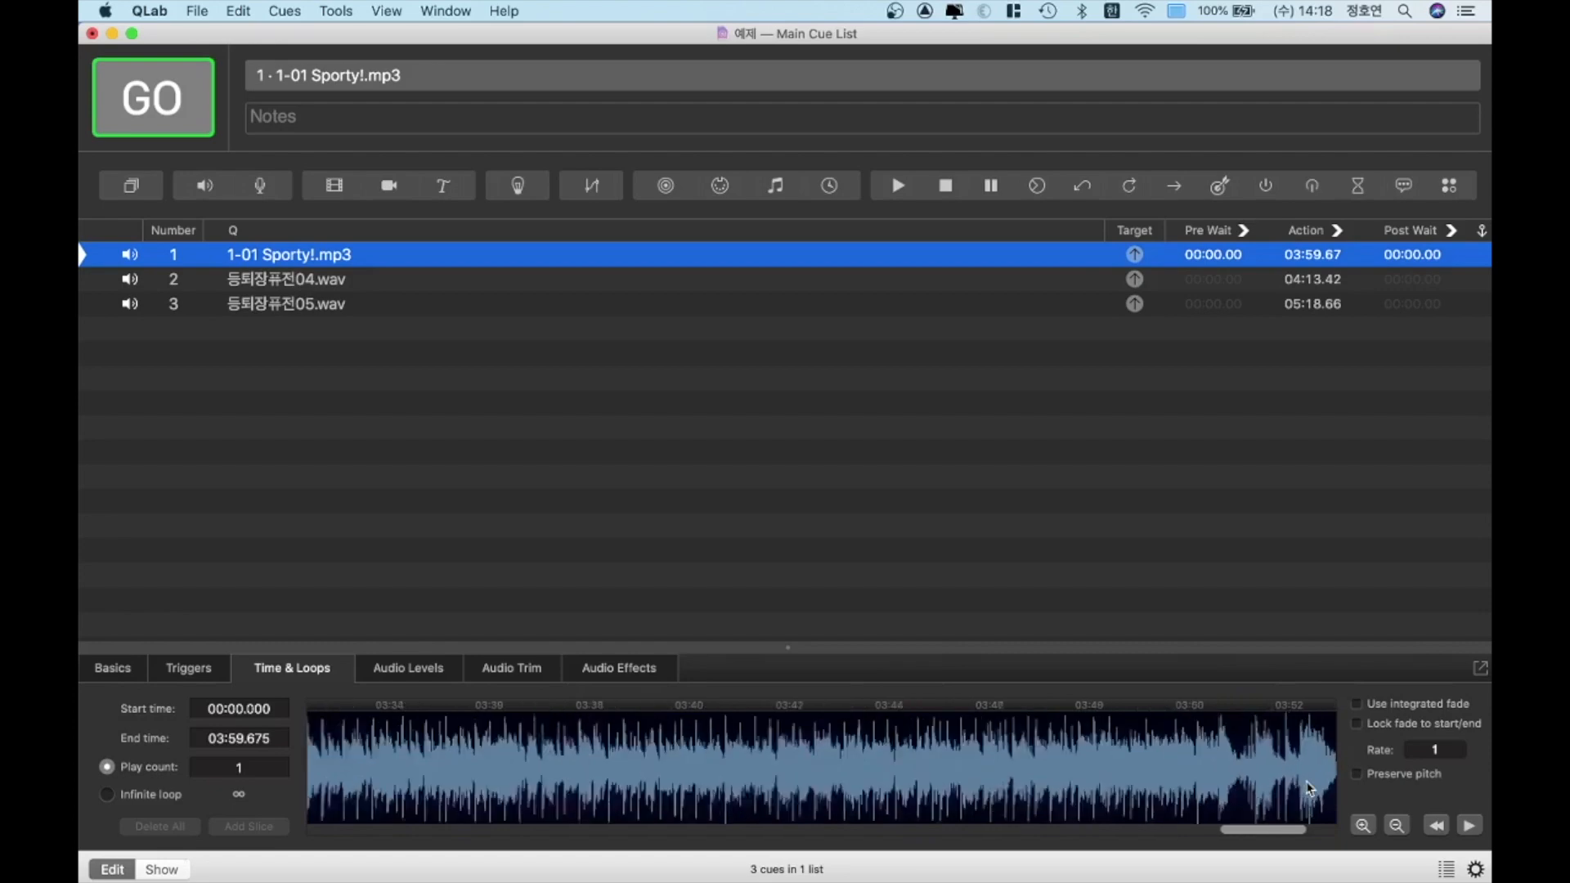
{"action": "scroll", "coordinate": [1309, 787], "scroll_direction": "down", "scroll_amount": 5}
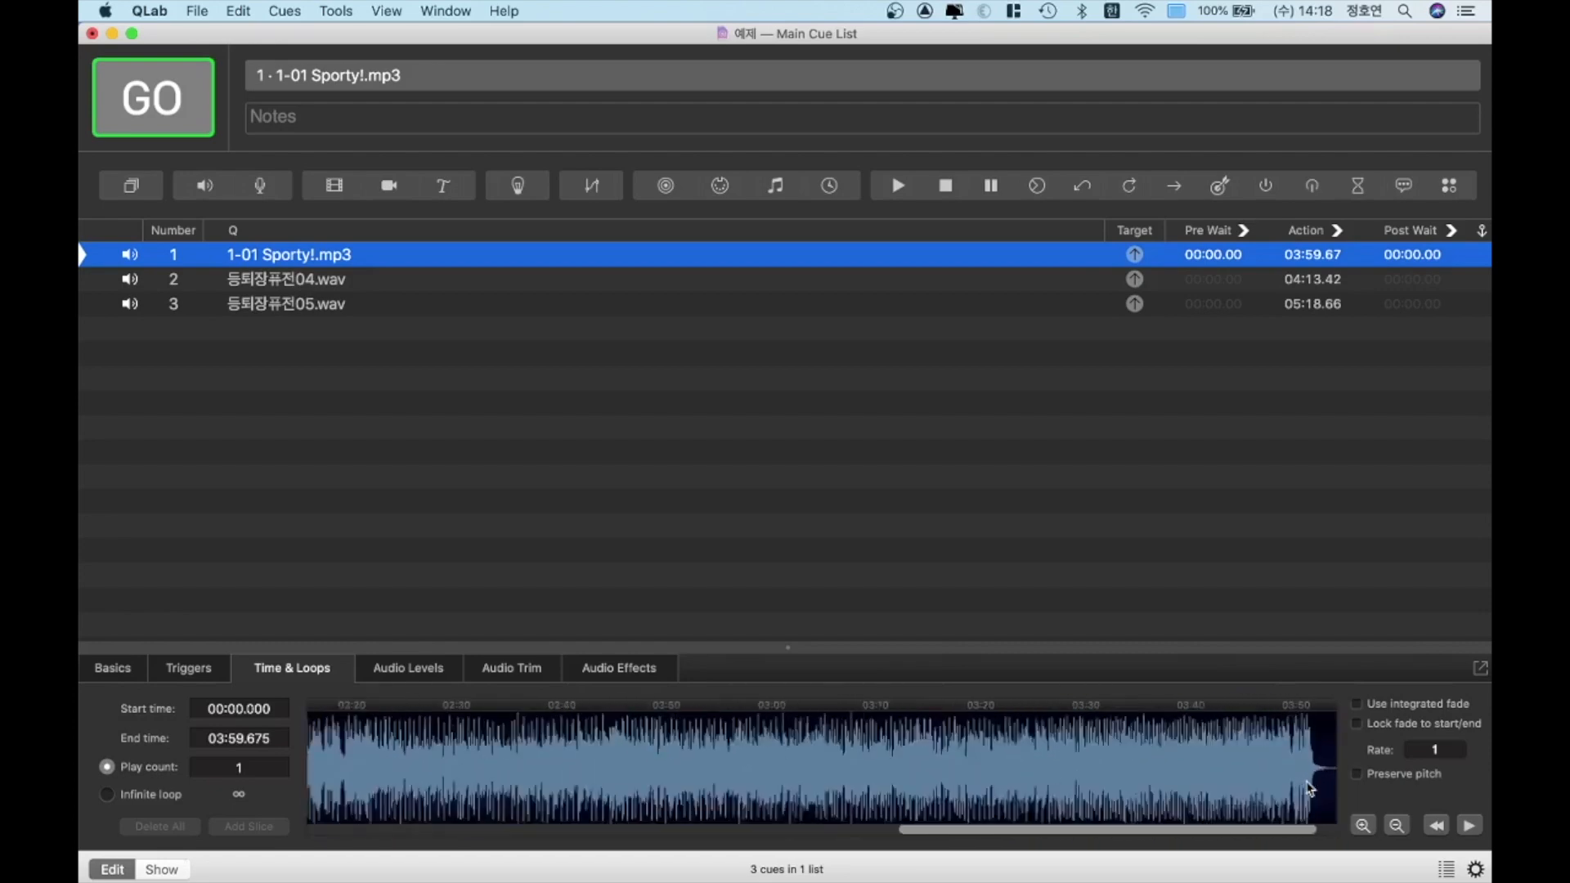
{"action": "scroll", "coordinate": [1309, 787], "scroll_direction": "right", "scroll_amount": 15}
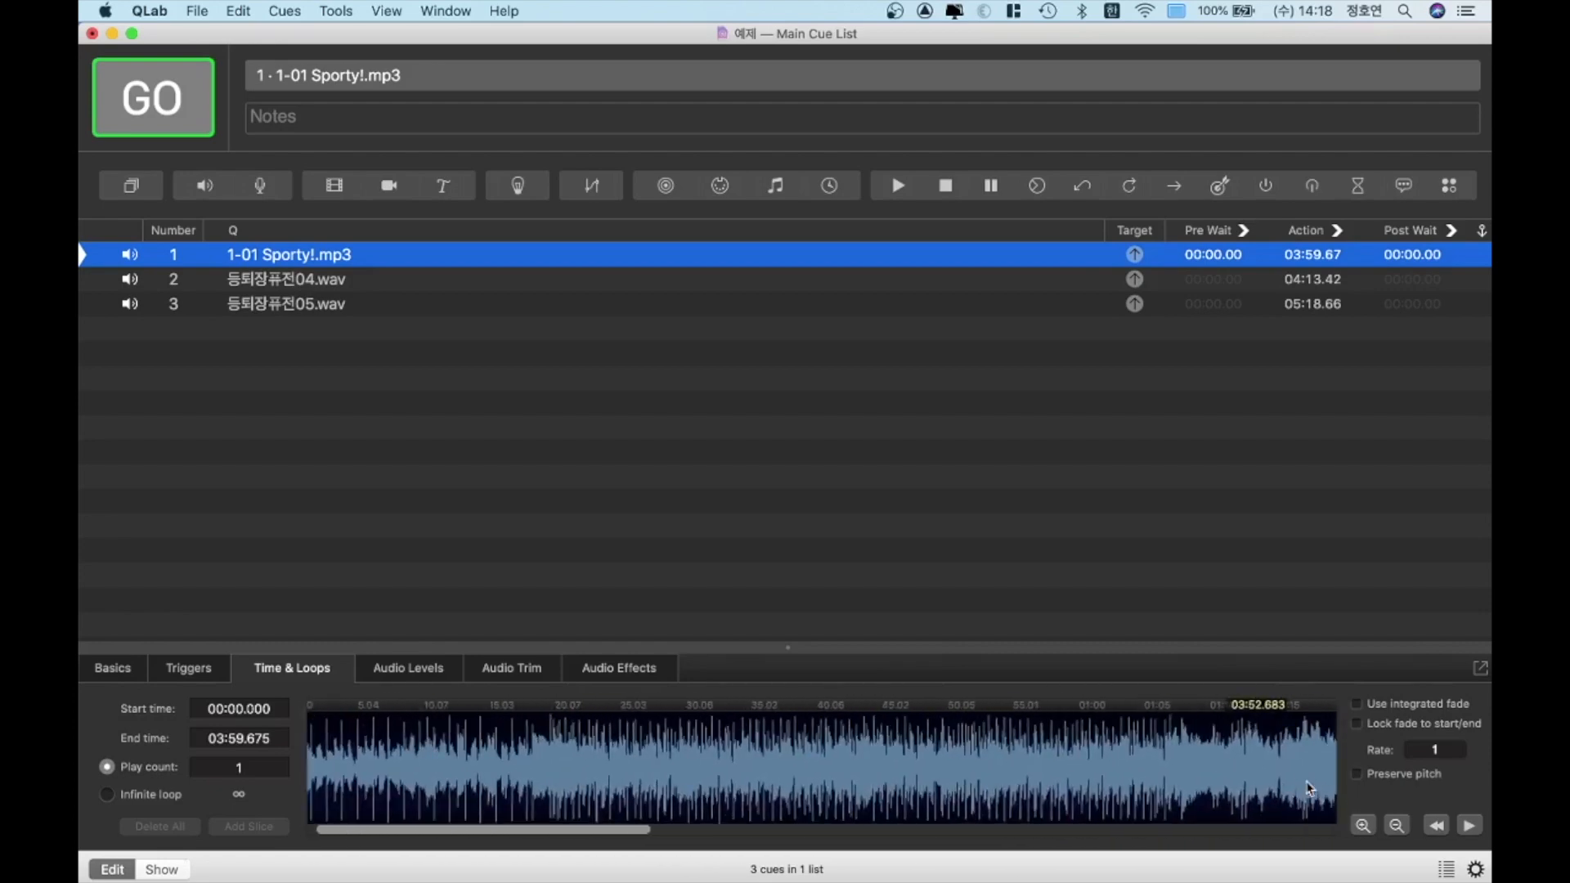
{"action": "scroll", "coordinate": [1309, 788], "scroll_direction": "left", "scroll_amount": 15}
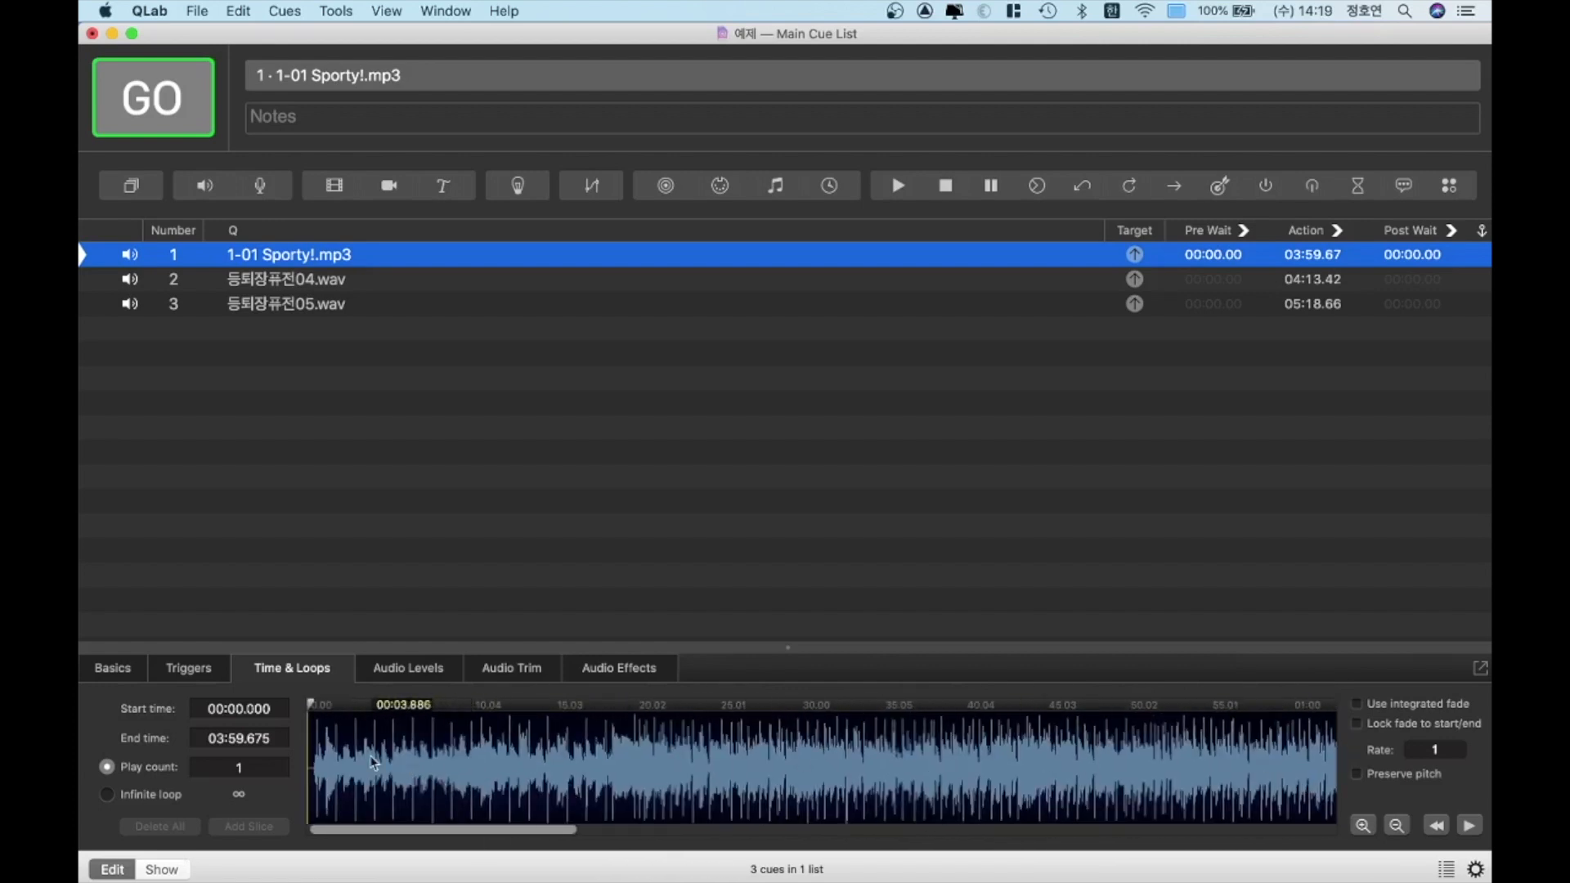
{"action": "scroll", "coordinate": [374, 753], "scroll_direction": "down", "scroll_amount": 4}
{"action": "scroll", "coordinate": [356, 742], "scroll_direction": "up", "scroll_amount": 10}
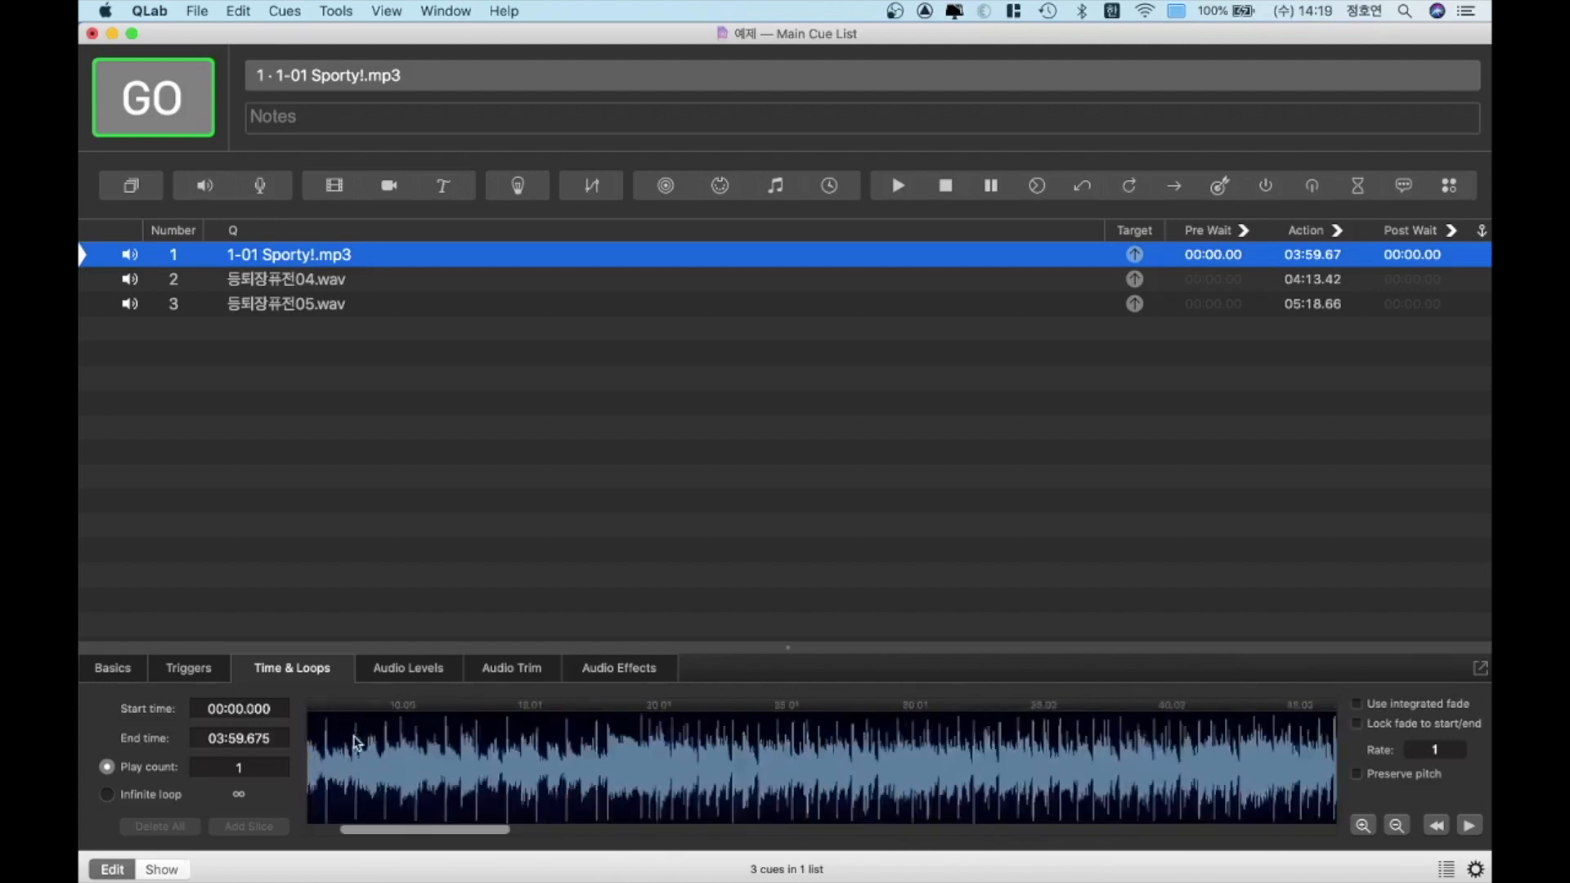
{"action": "scroll", "coordinate": [356, 741], "scroll_direction": "left", "scroll_amount": 5}
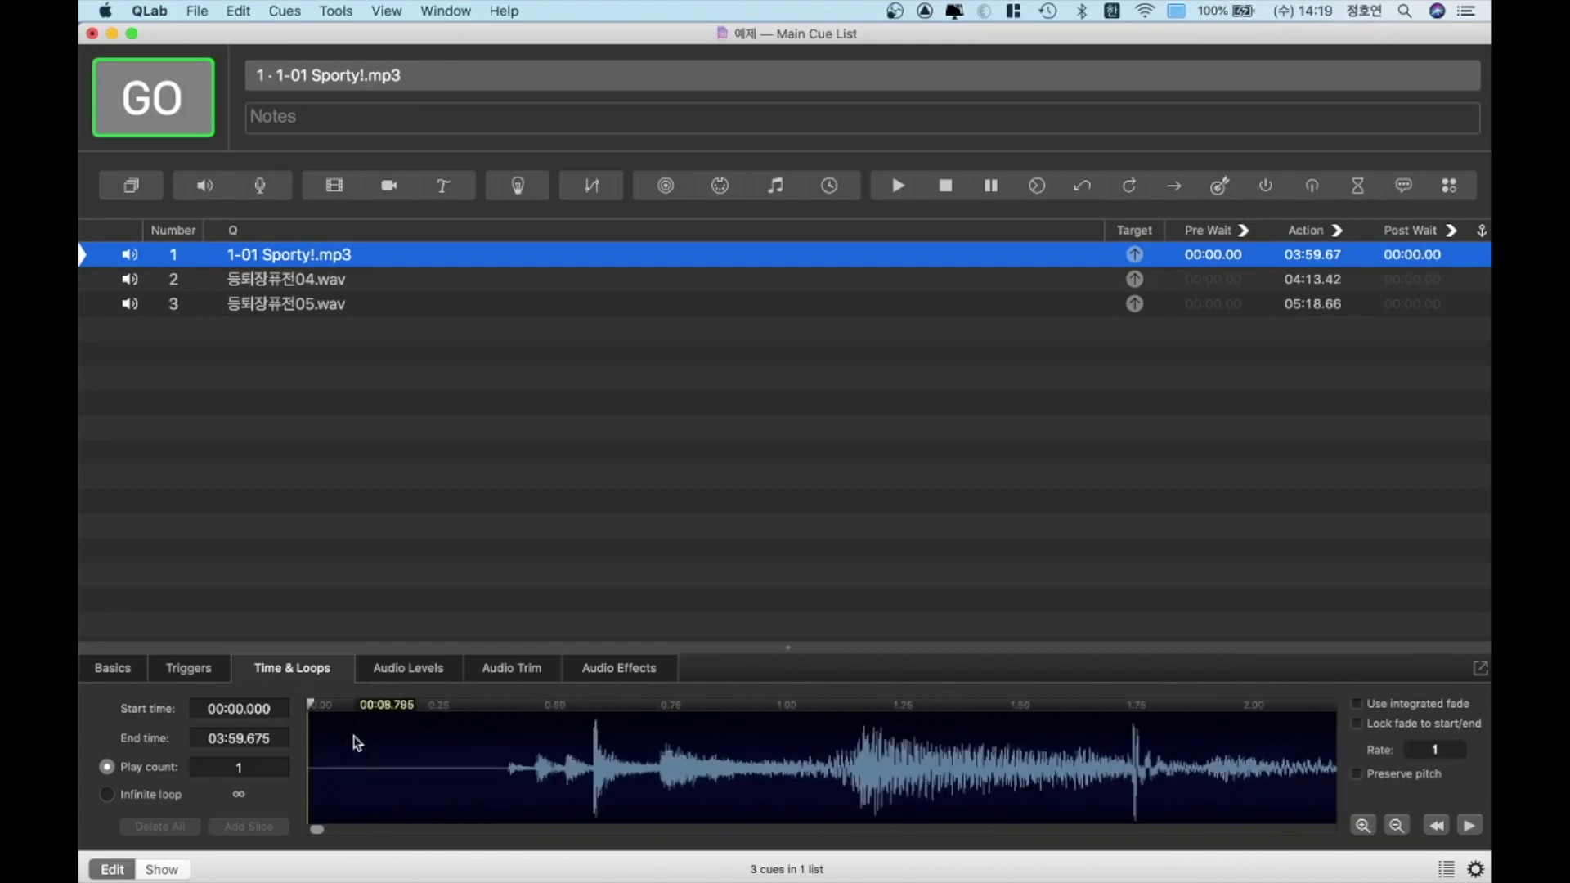
{"action": "left_click_drag", "start_coordinate": [305, 700], "coordinate": [493, 713]}
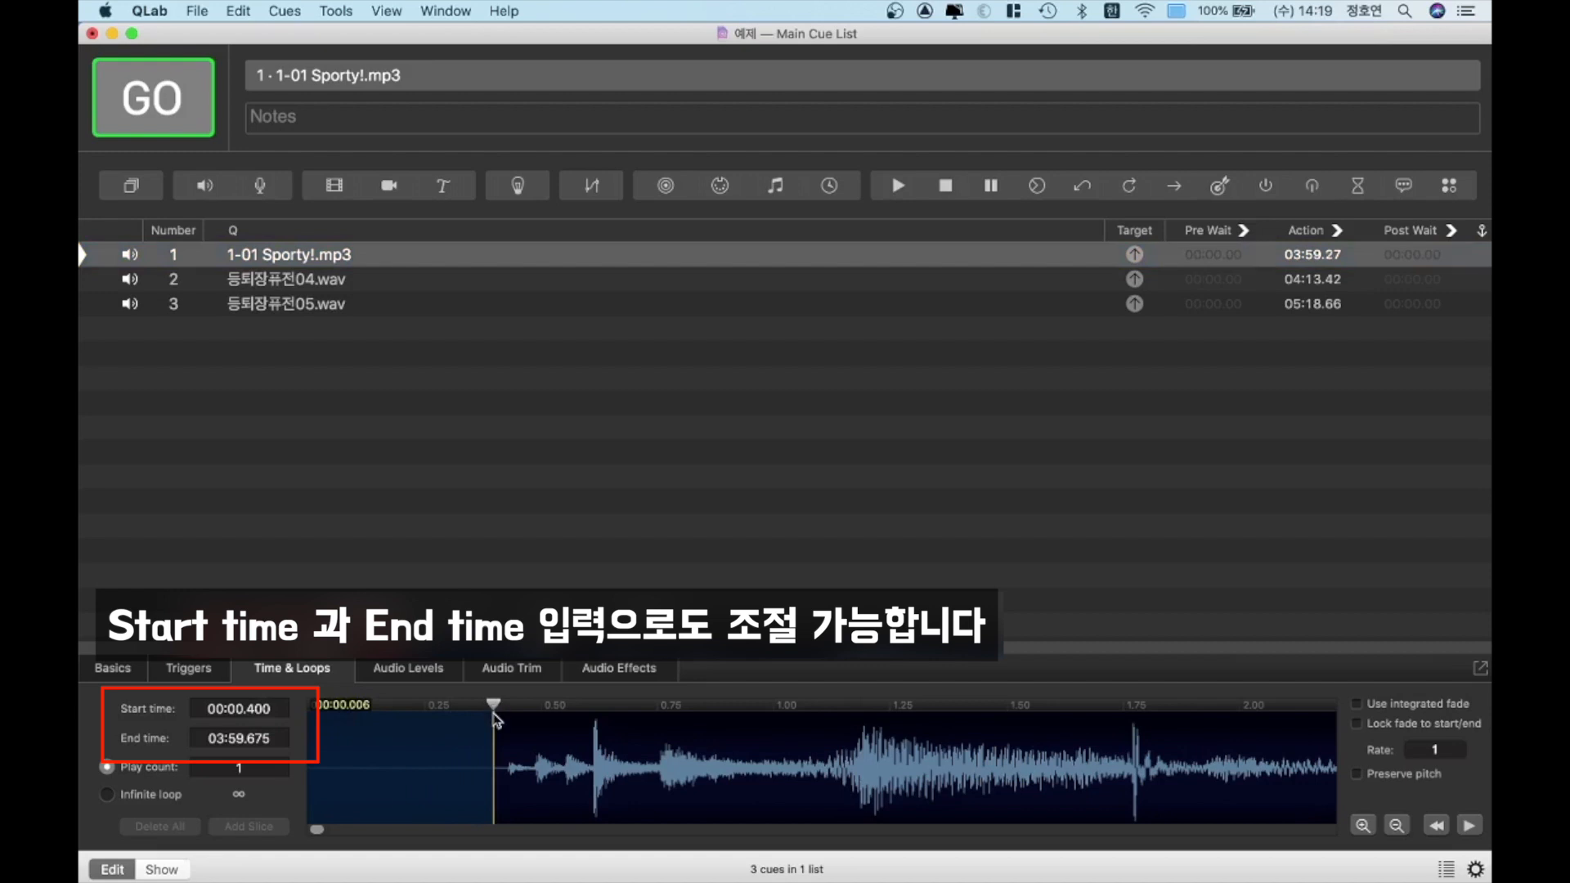
Trim the silent tail of the 1-01 Sporty!.mp3 cue by moving its end time to 03:55.448
{"action": "scroll", "coordinate": [591, 778], "scroll_direction": "up", "scroll_amount": 2}
{"action": "scroll", "coordinate": [590, 779], "scroll_direction": "right", "scroll_amount": 3}
{"action": "scroll", "coordinate": [593, 784], "scroll_direction": "right", "scroll_amount": 15}
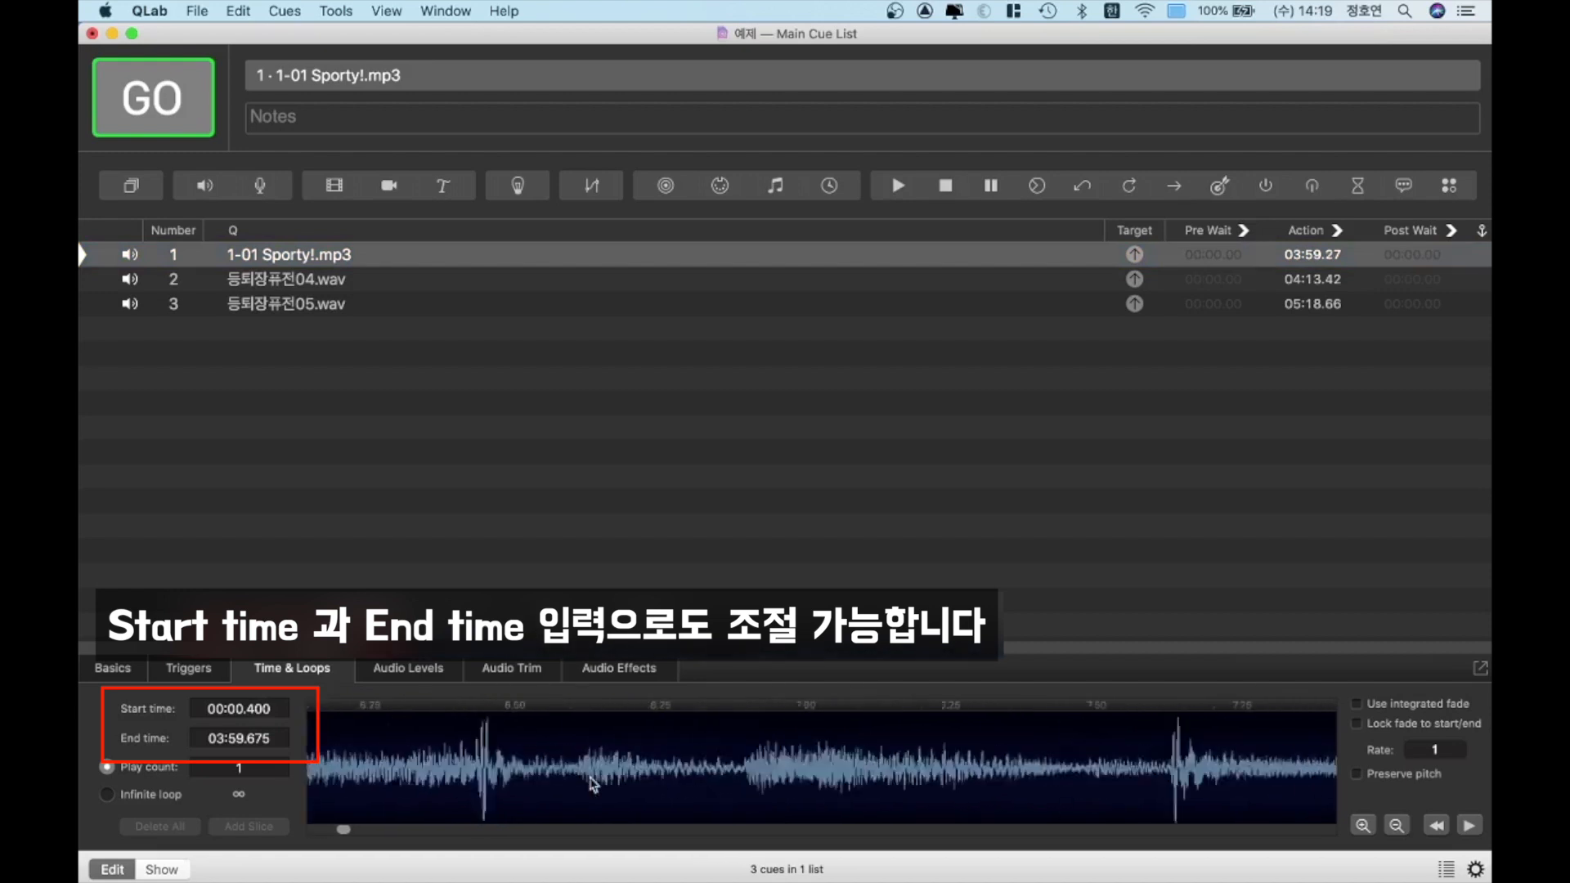
{"action": "left_click_drag", "start_coordinate": [1338, 713], "coordinate": [1250, 712]}
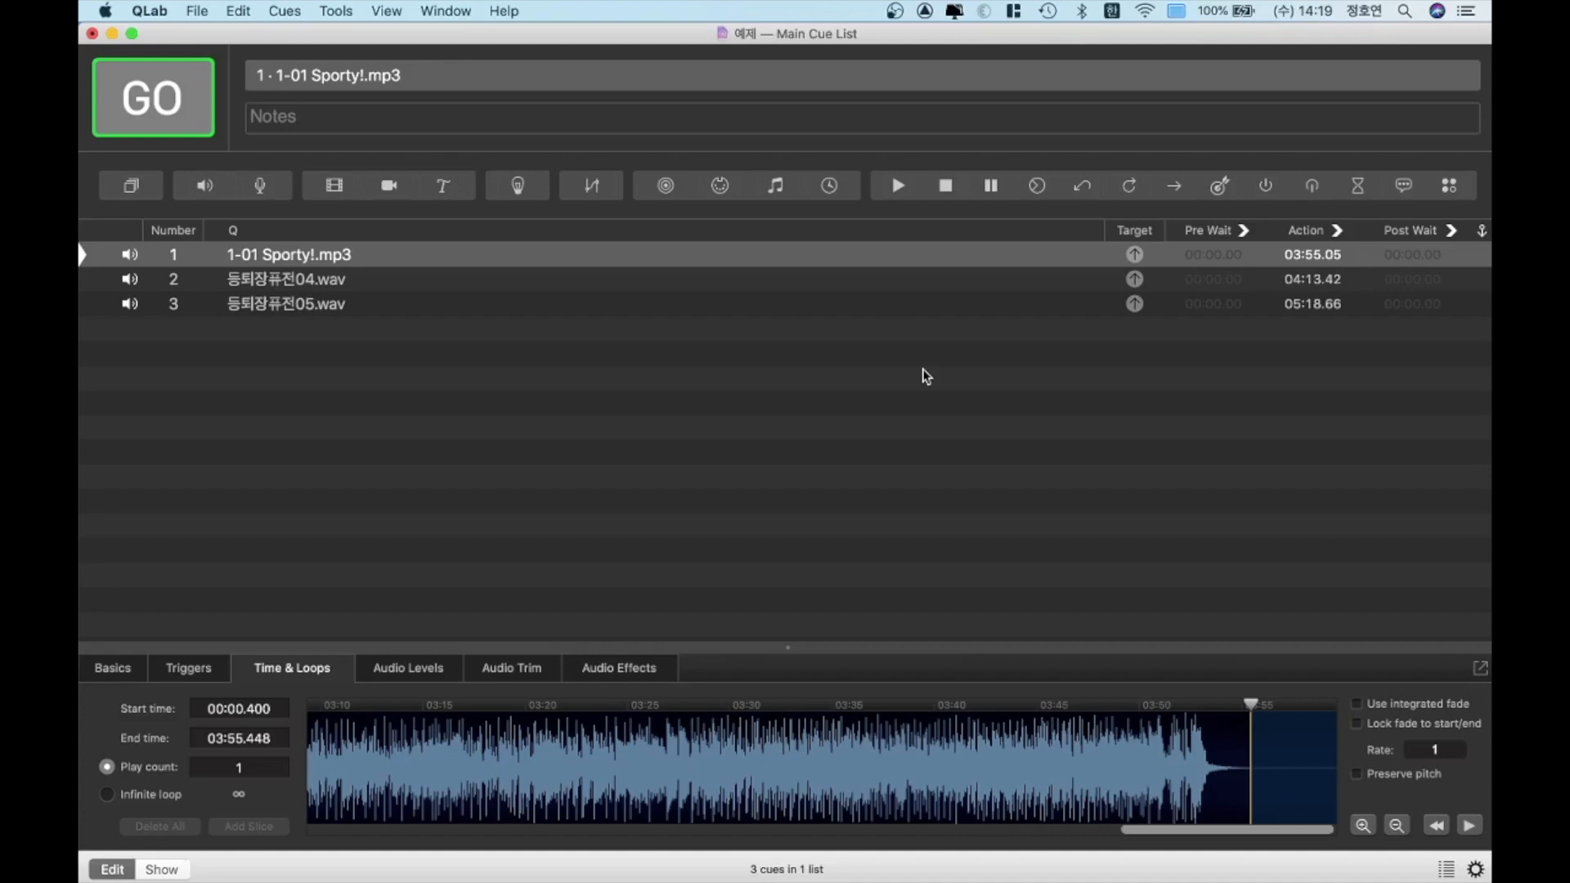
{"action": "left_click", "coordinate": [1011, 533]}
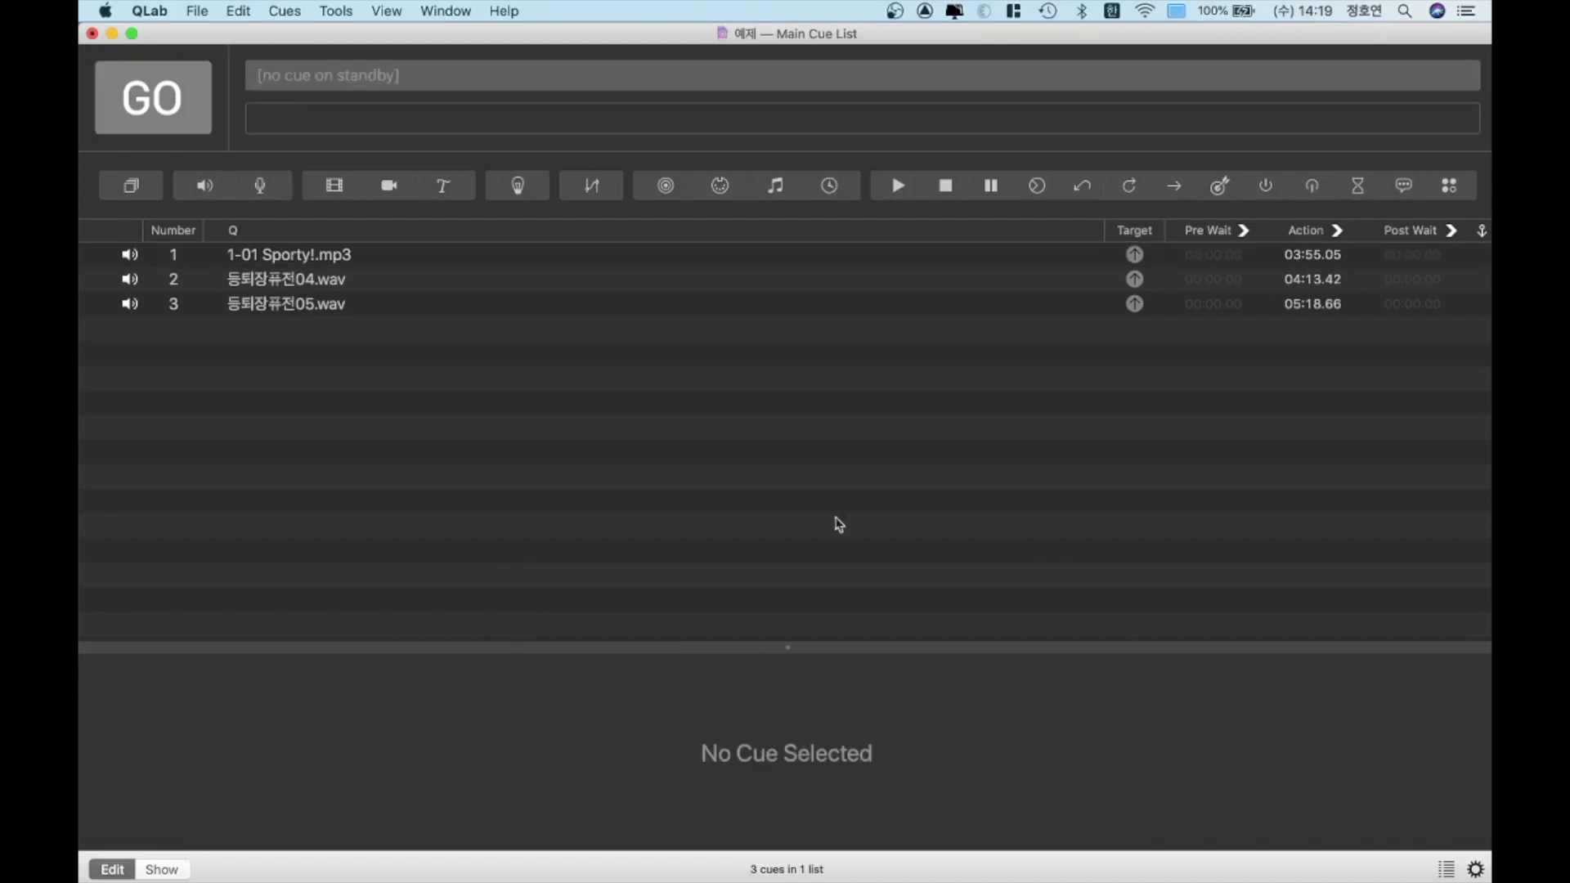
Switch the 1-01 Sporty!.mp3 cue from a fixed play count to an infinite loop
{"action": "left_click", "coordinate": [418, 262]}
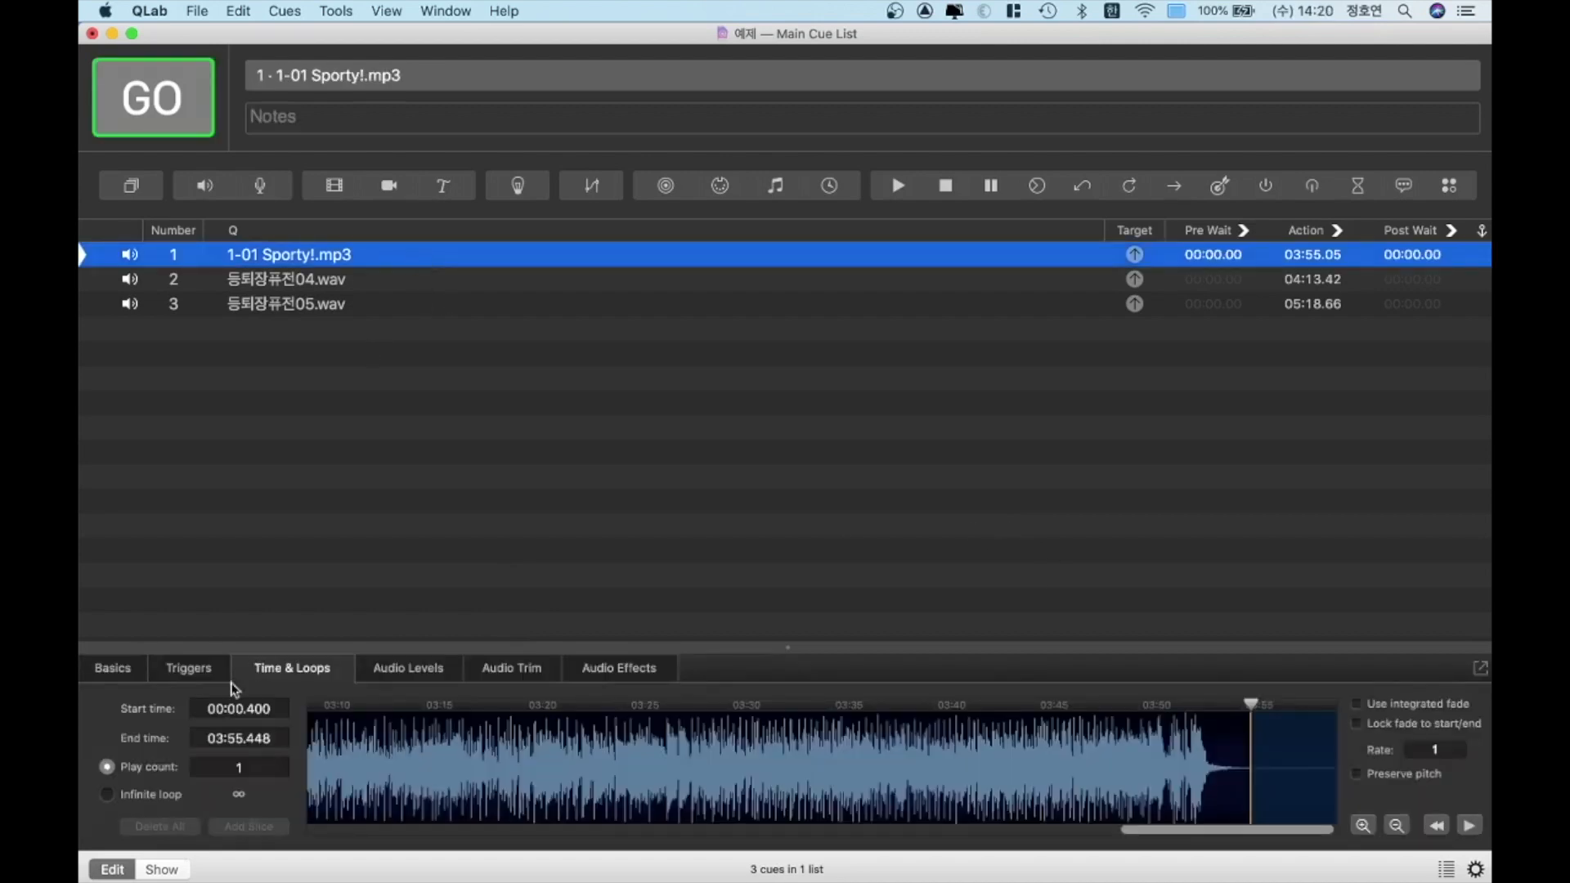
{"action": "left_click", "coordinate": [209, 766]}
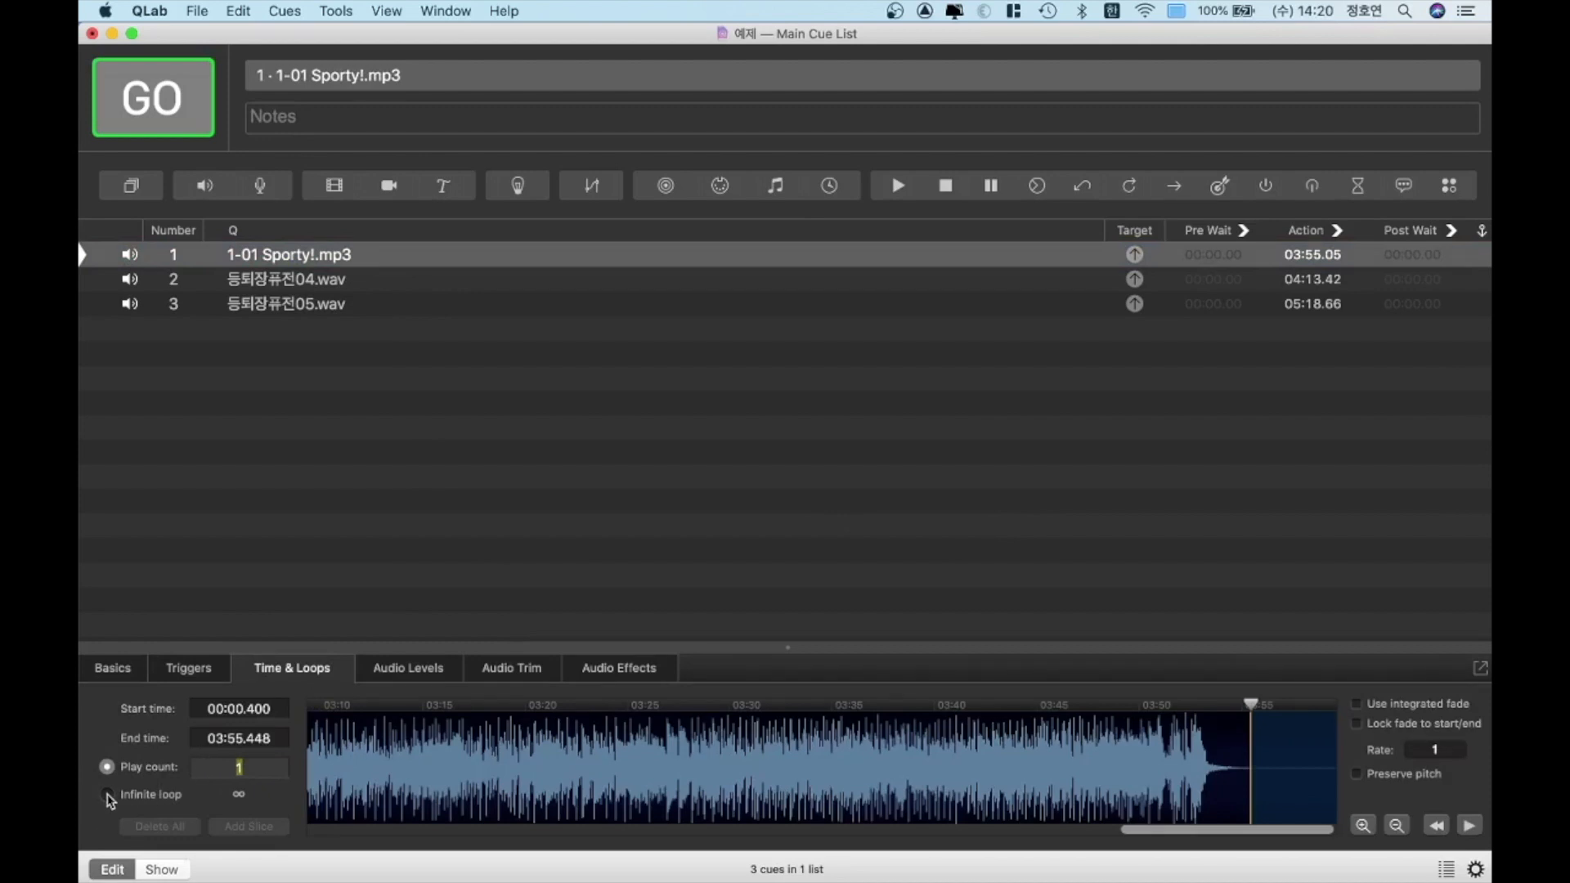
{"action": "left_click", "coordinate": [108, 793]}
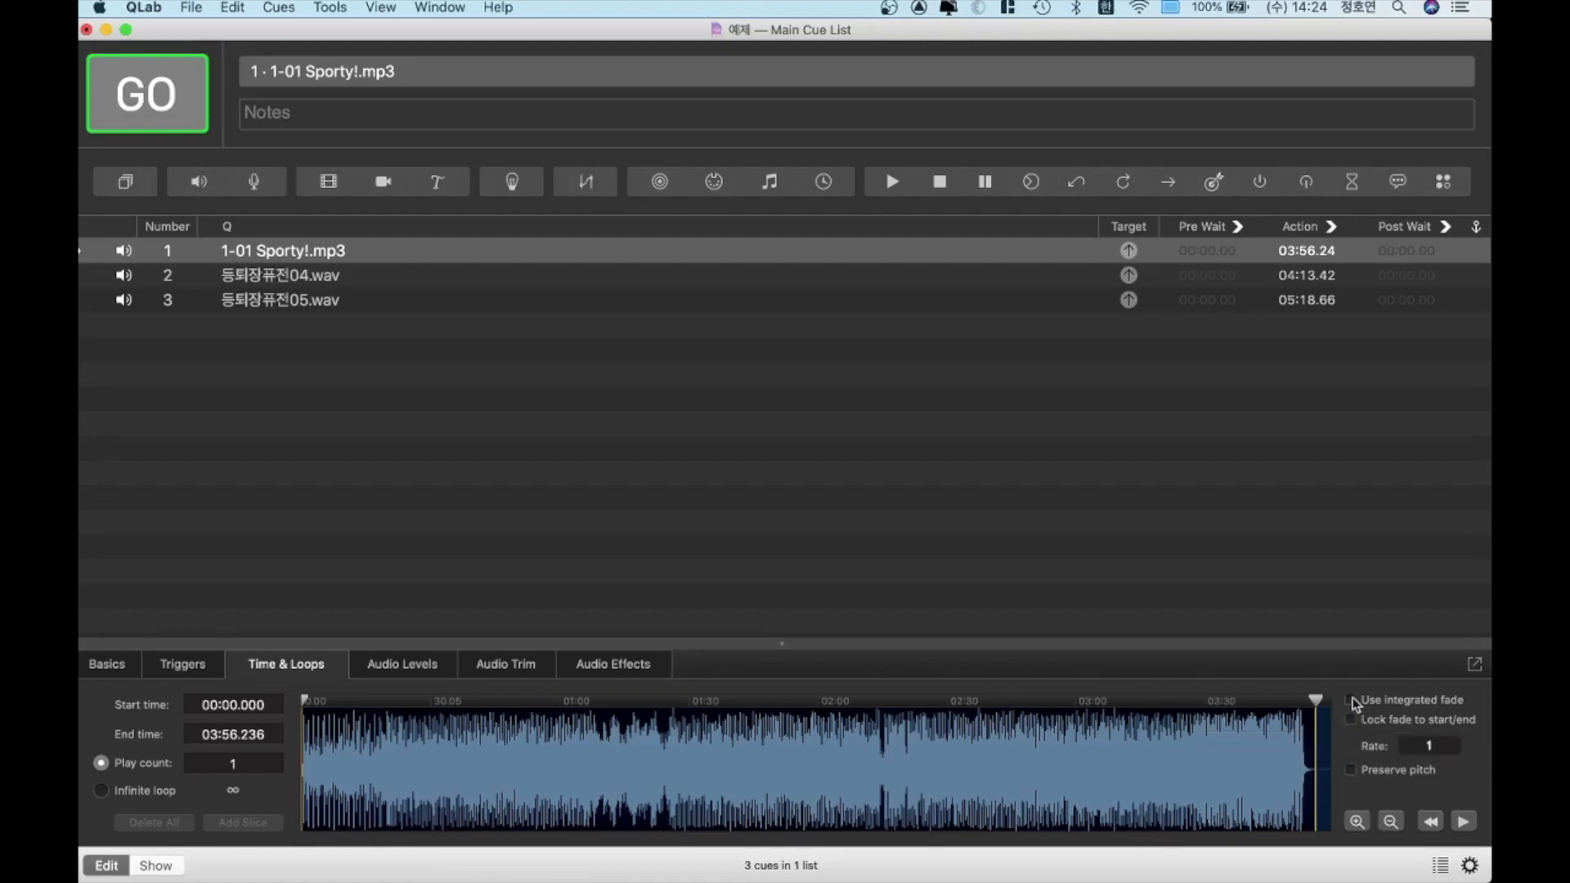
Enable the integrated fade on the 1-01 Sporty!.mp3 cue and shape a fade-in from silence to full level over about 18 seconds
{"action": "left_click", "coordinate": [1348, 701]}
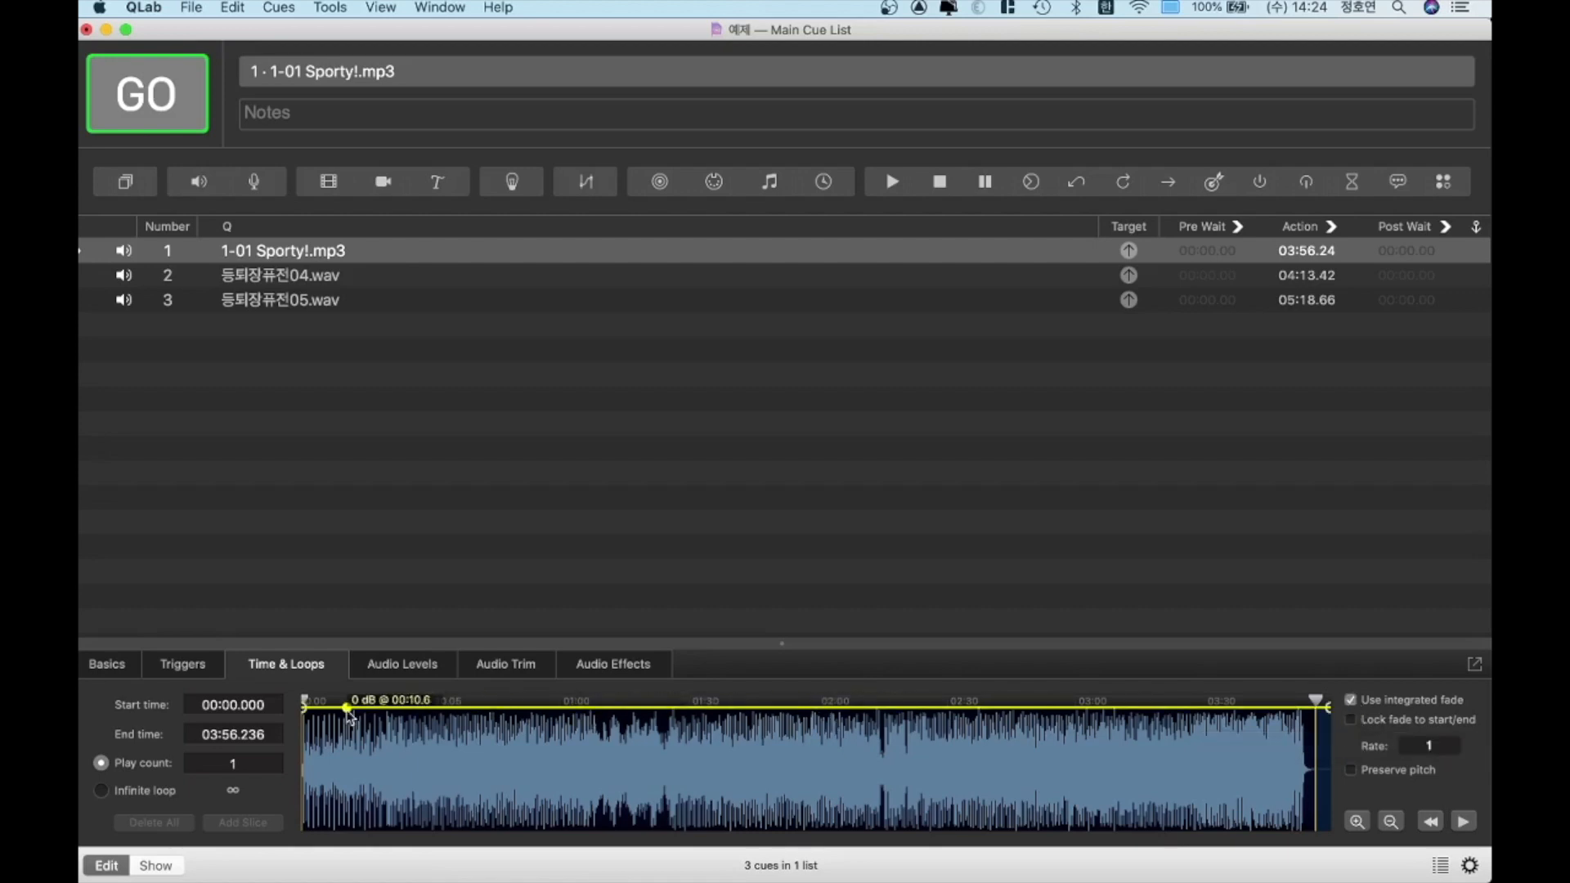
{"action": "left_click_drag", "start_coordinate": [310, 710], "coordinate": [326, 850]}
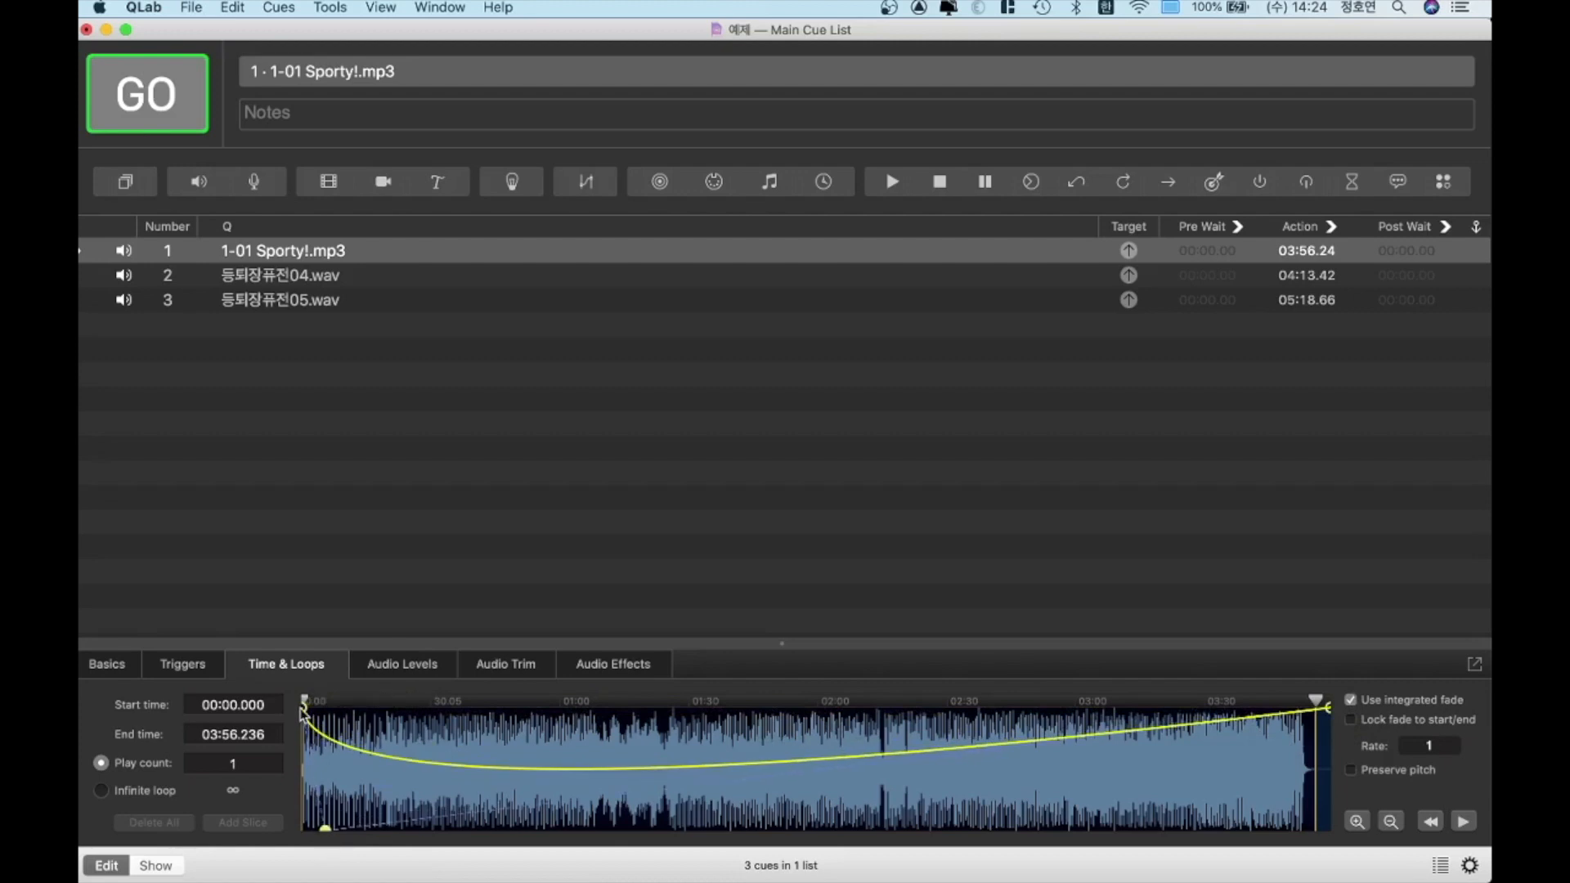
{"action": "left_click_drag", "start_coordinate": [303, 710], "coordinate": [293, 873]}
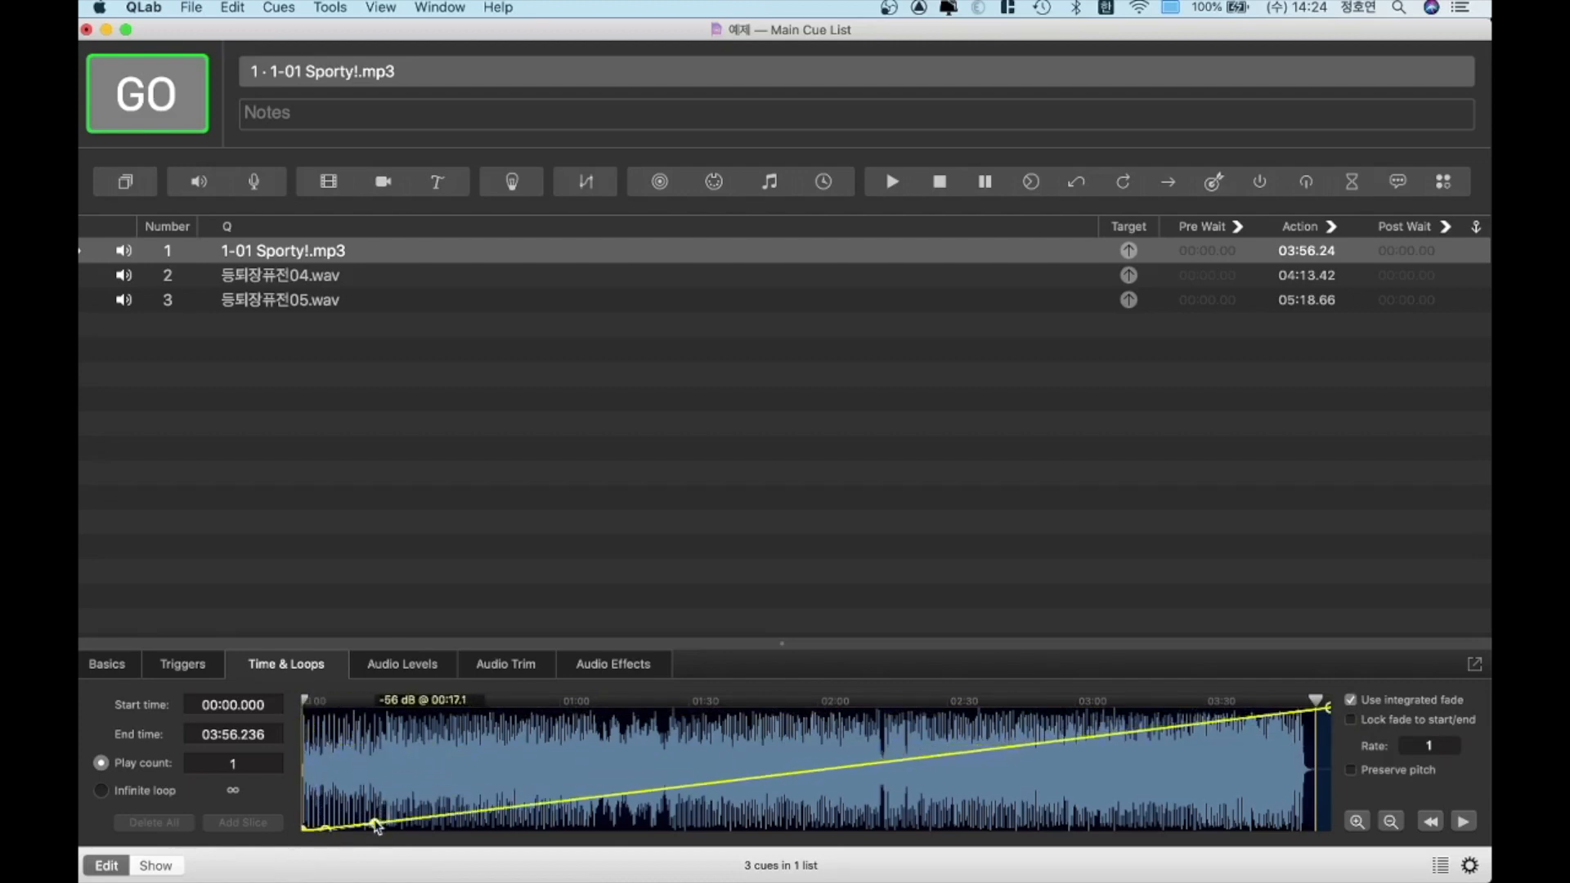
{"action": "left_click_drag", "start_coordinate": [375, 824], "coordinate": [383, 672]}
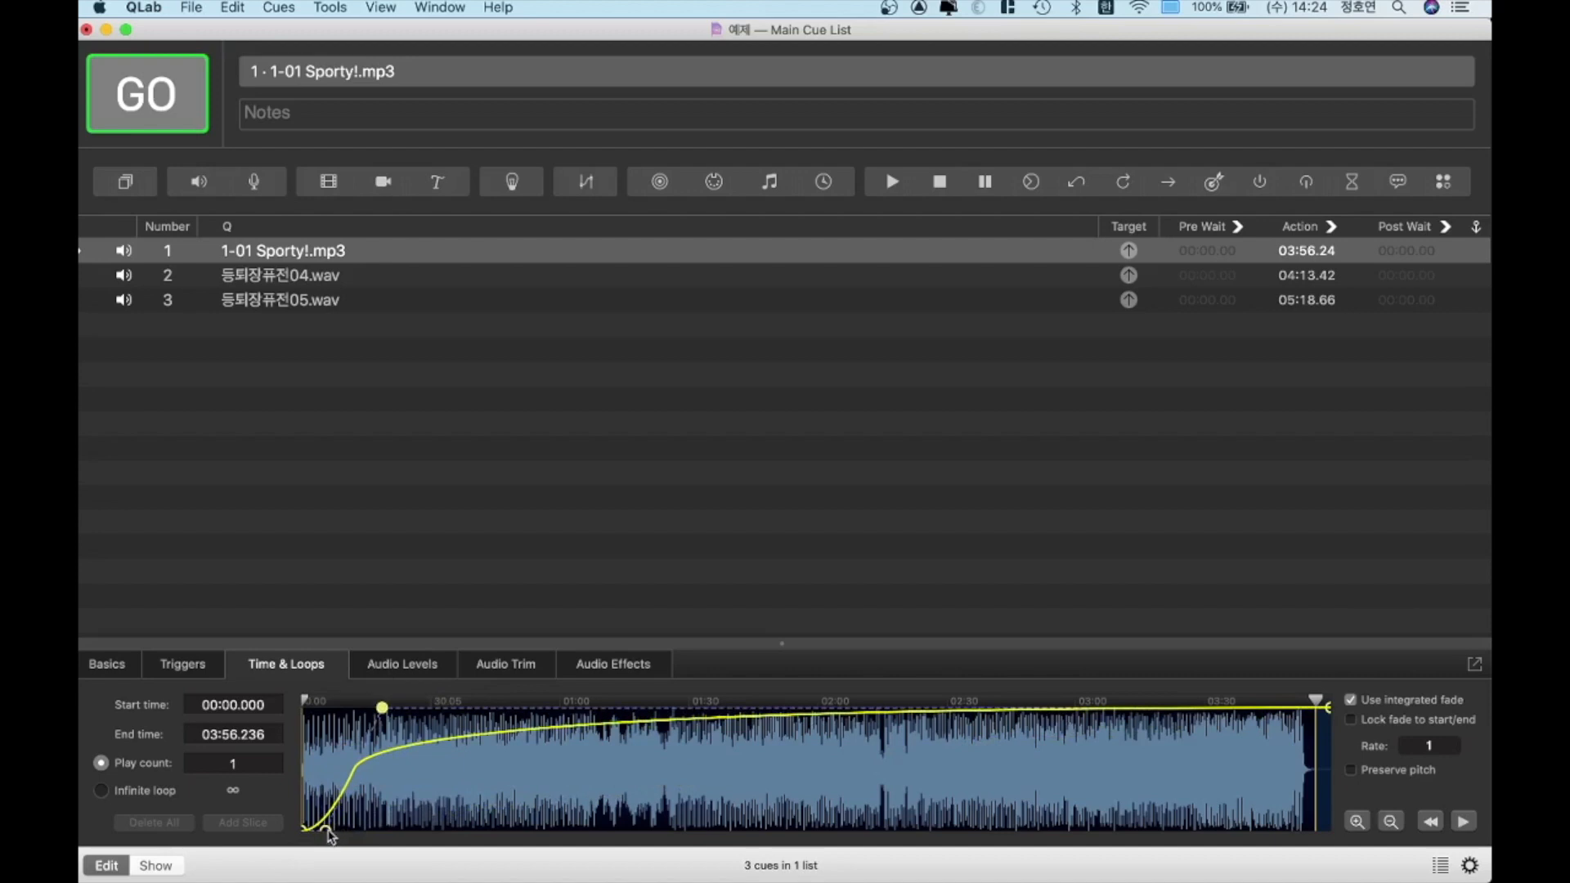
{"action": "left_click_drag", "start_coordinate": [326, 830], "coordinate": [340, 726]}
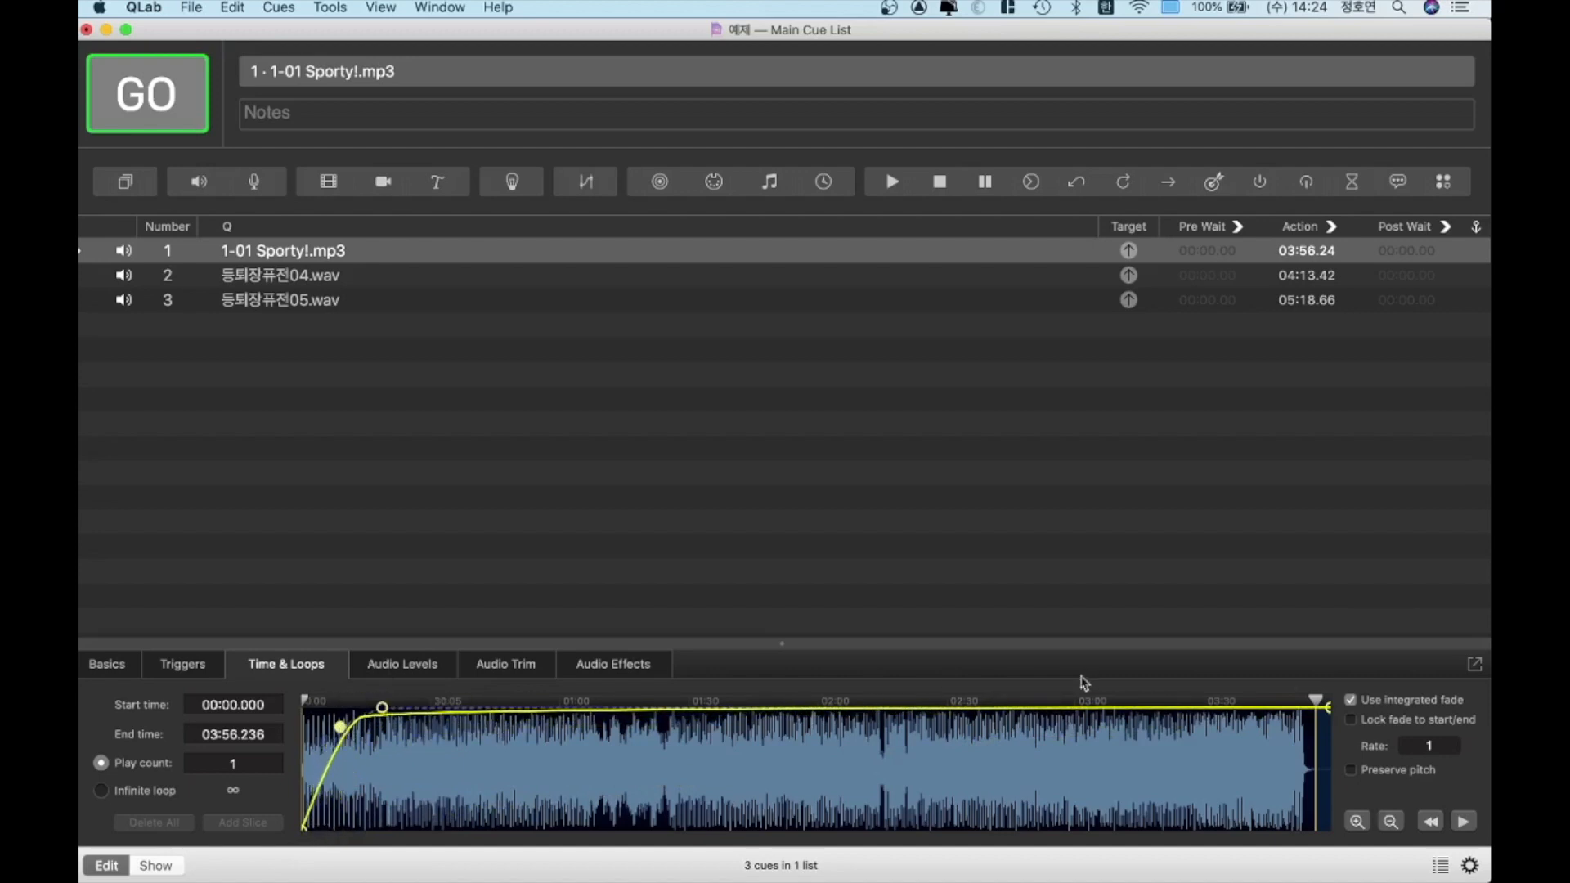
Lock the fade to the cue's start/end and trim the cue to run from 01:01.697 to 02:49.255
{"action": "left_click", "coordinate": [1350, 721]}
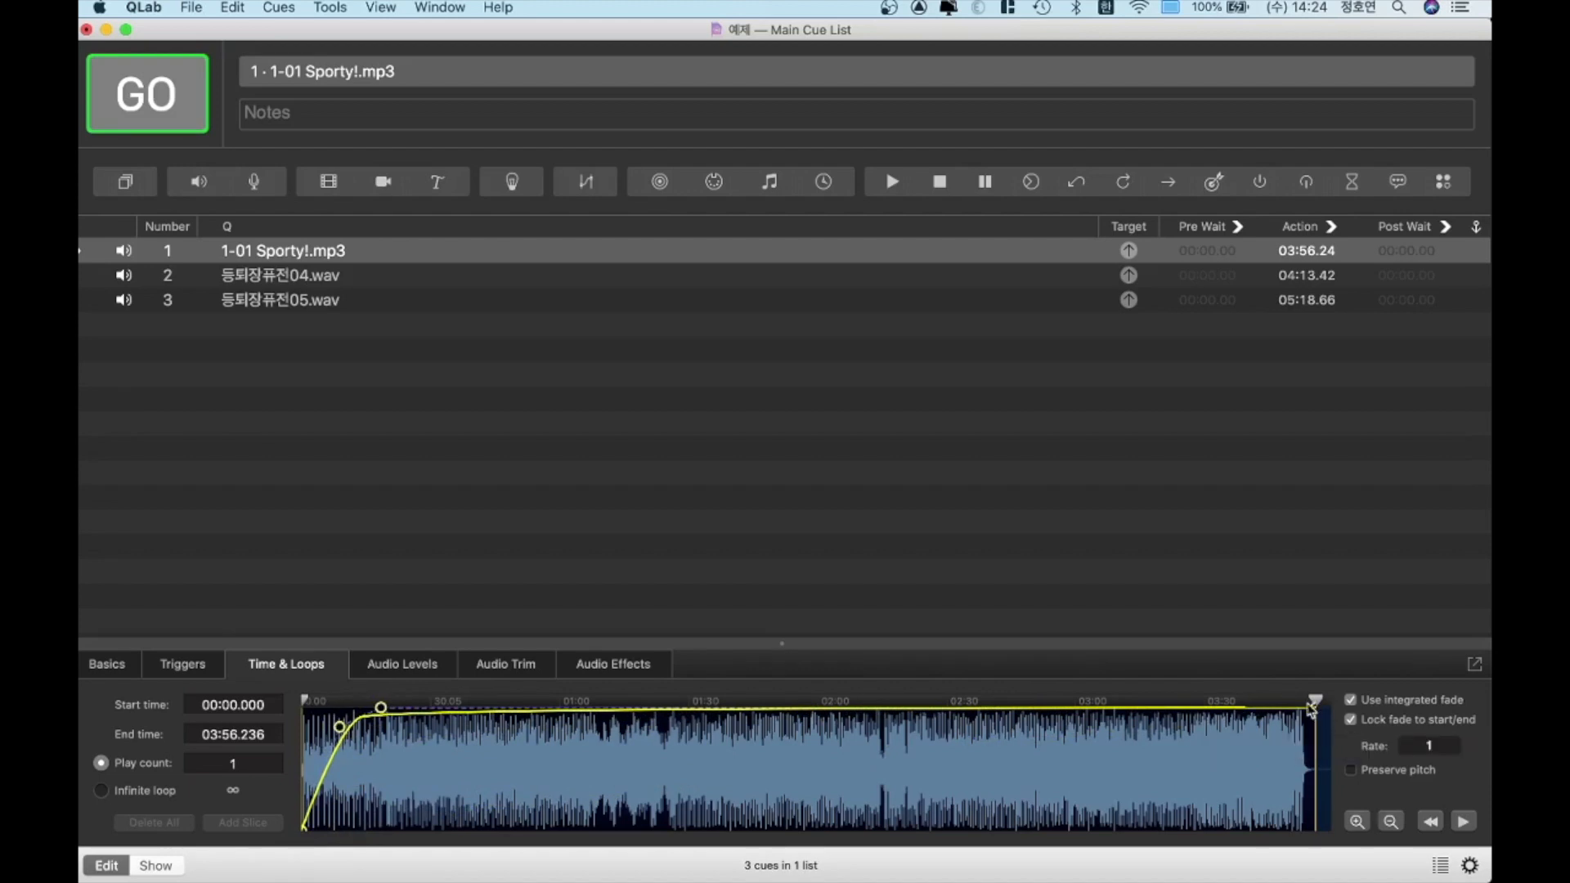
{"action": "left_click_drag", "start_coordinate": [1310, 708], "coordinate": [1027, 703]}
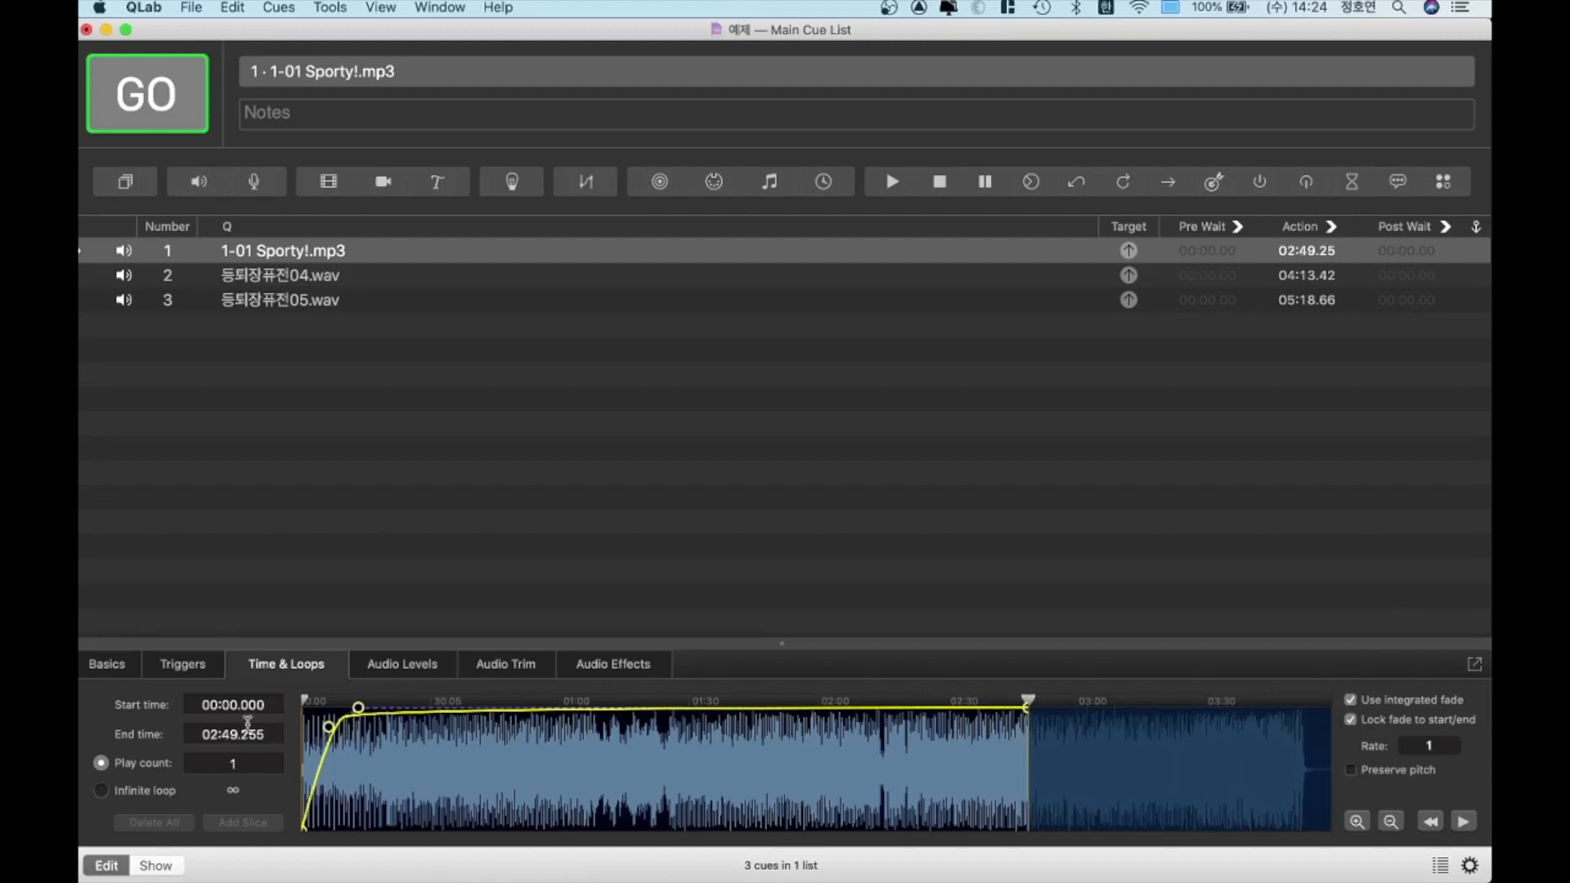
{"action": "left_click_drag", "start_coordinate": [304, 701], "coordinate": [566, 702]}
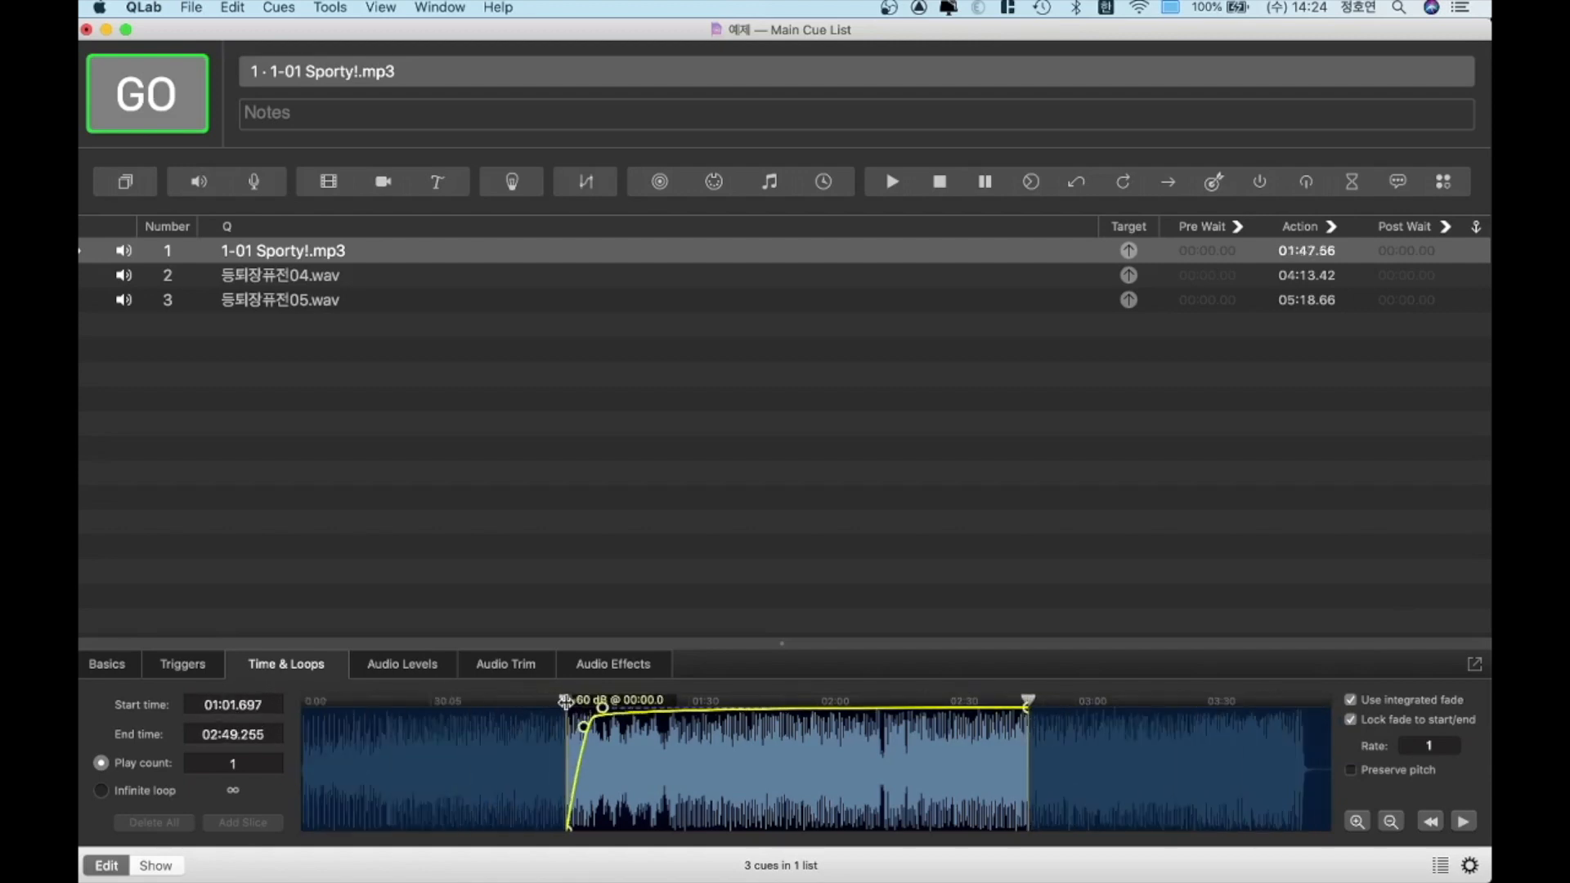
Toggle the fade's lock to start/end off and on to compare how the curve follows the trimmed range
{"action": "left_click", "coordinate": [1358, 723]}
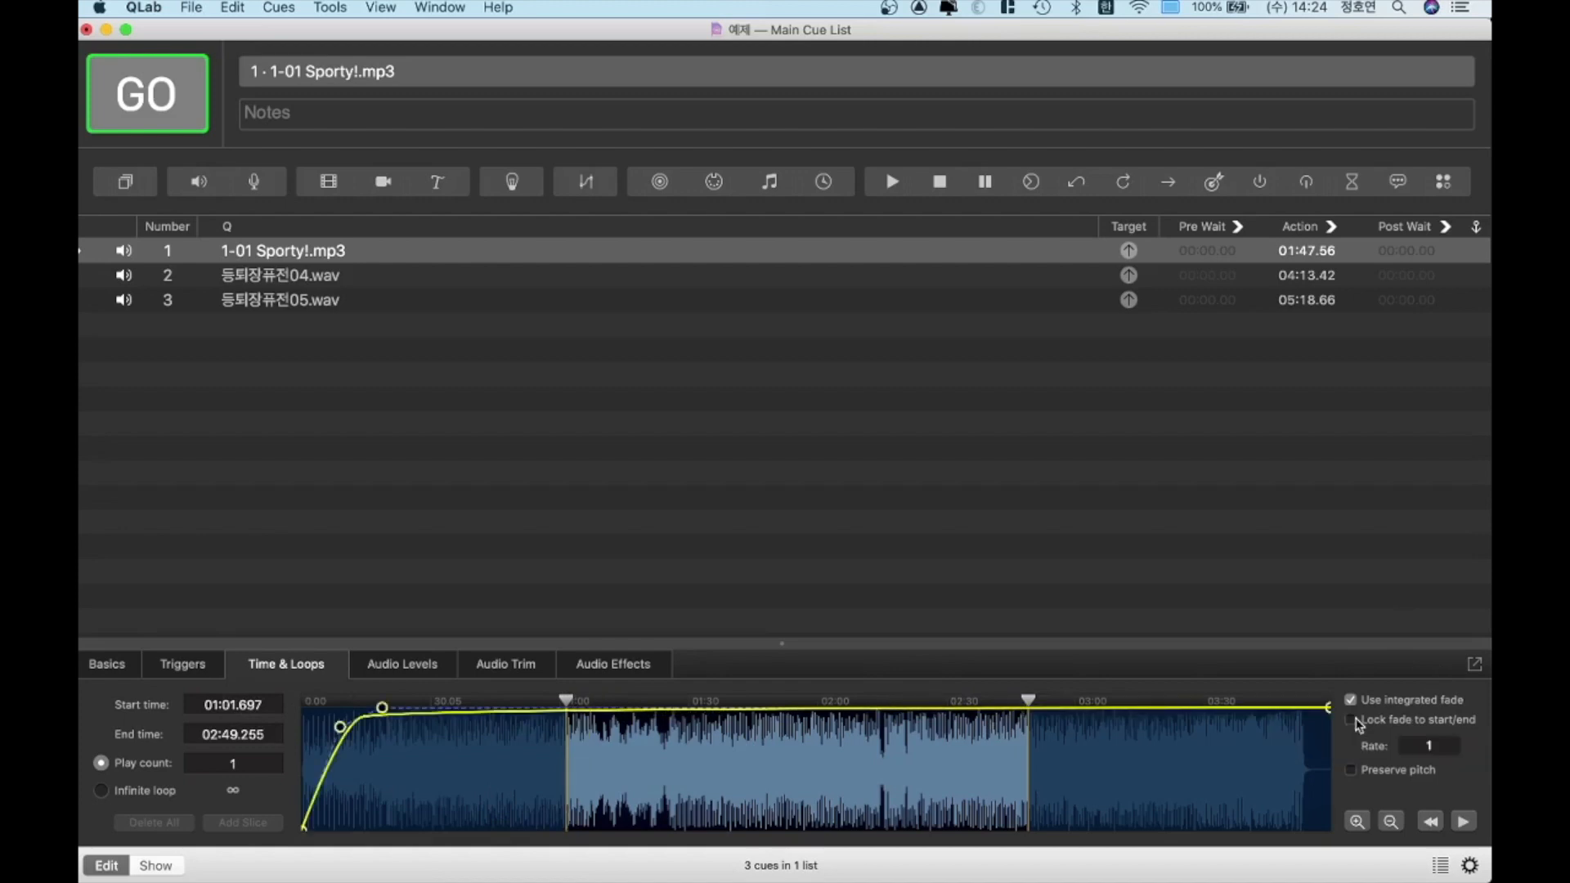
{"action": "left_click", "coordinate": [1358, 724]}
{"action": "left_click", "coordinate": [1358, 724]}
{"action": "left_click", "coordinate": [1358, 724]}
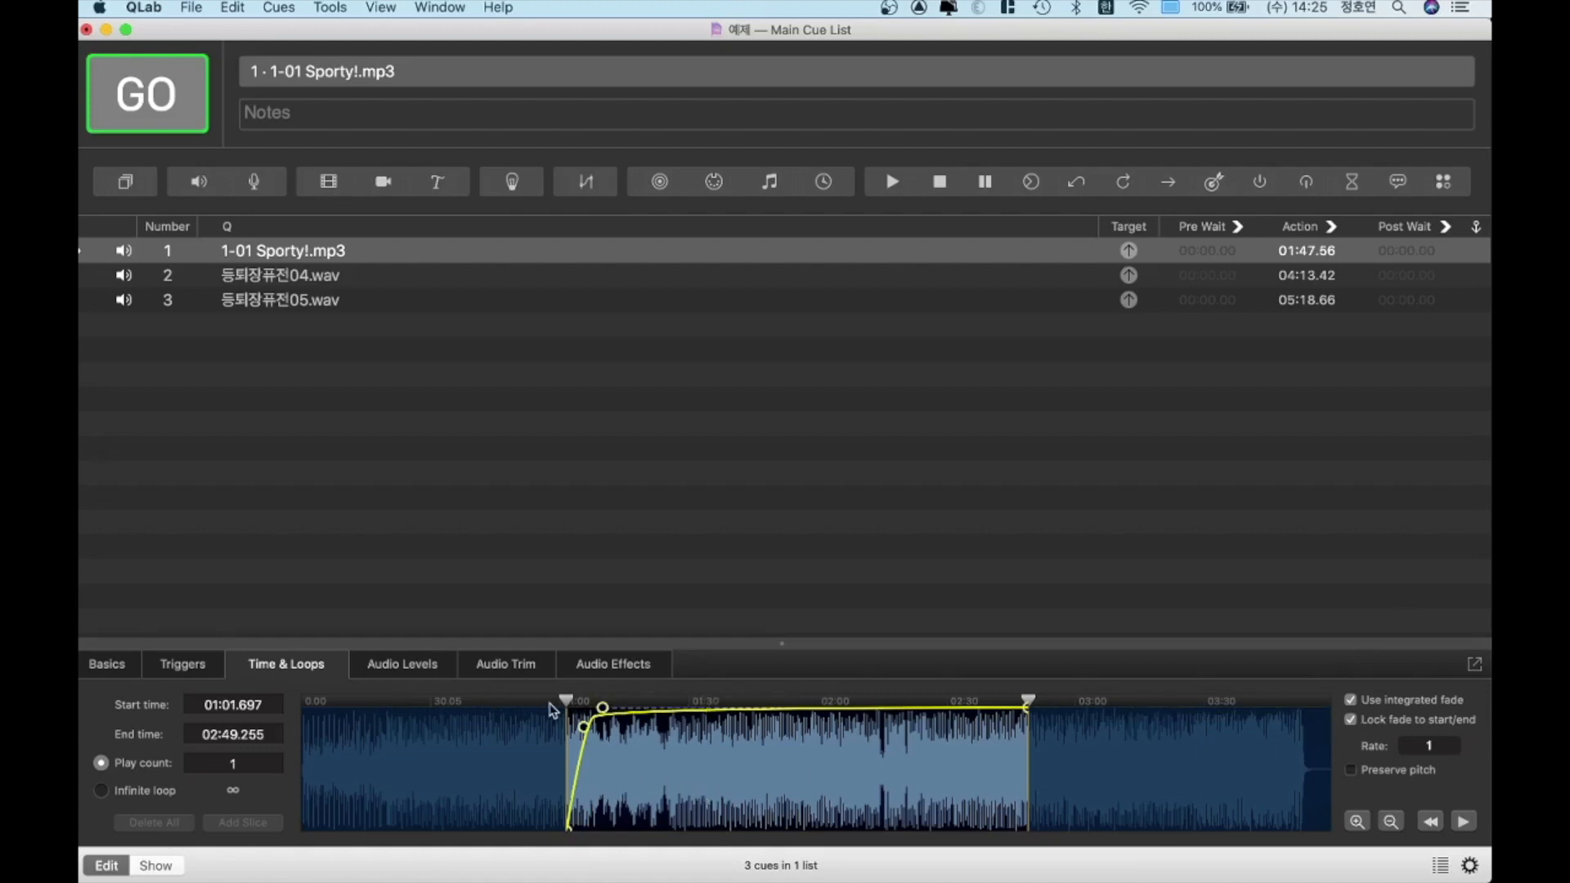
Restore the cue's start time to 00:00.000 and extend its end time to the end of the audio file
{"action": "left_click_drag", "start_coordinate": [567, 701], "coordinate": [304, 701]}
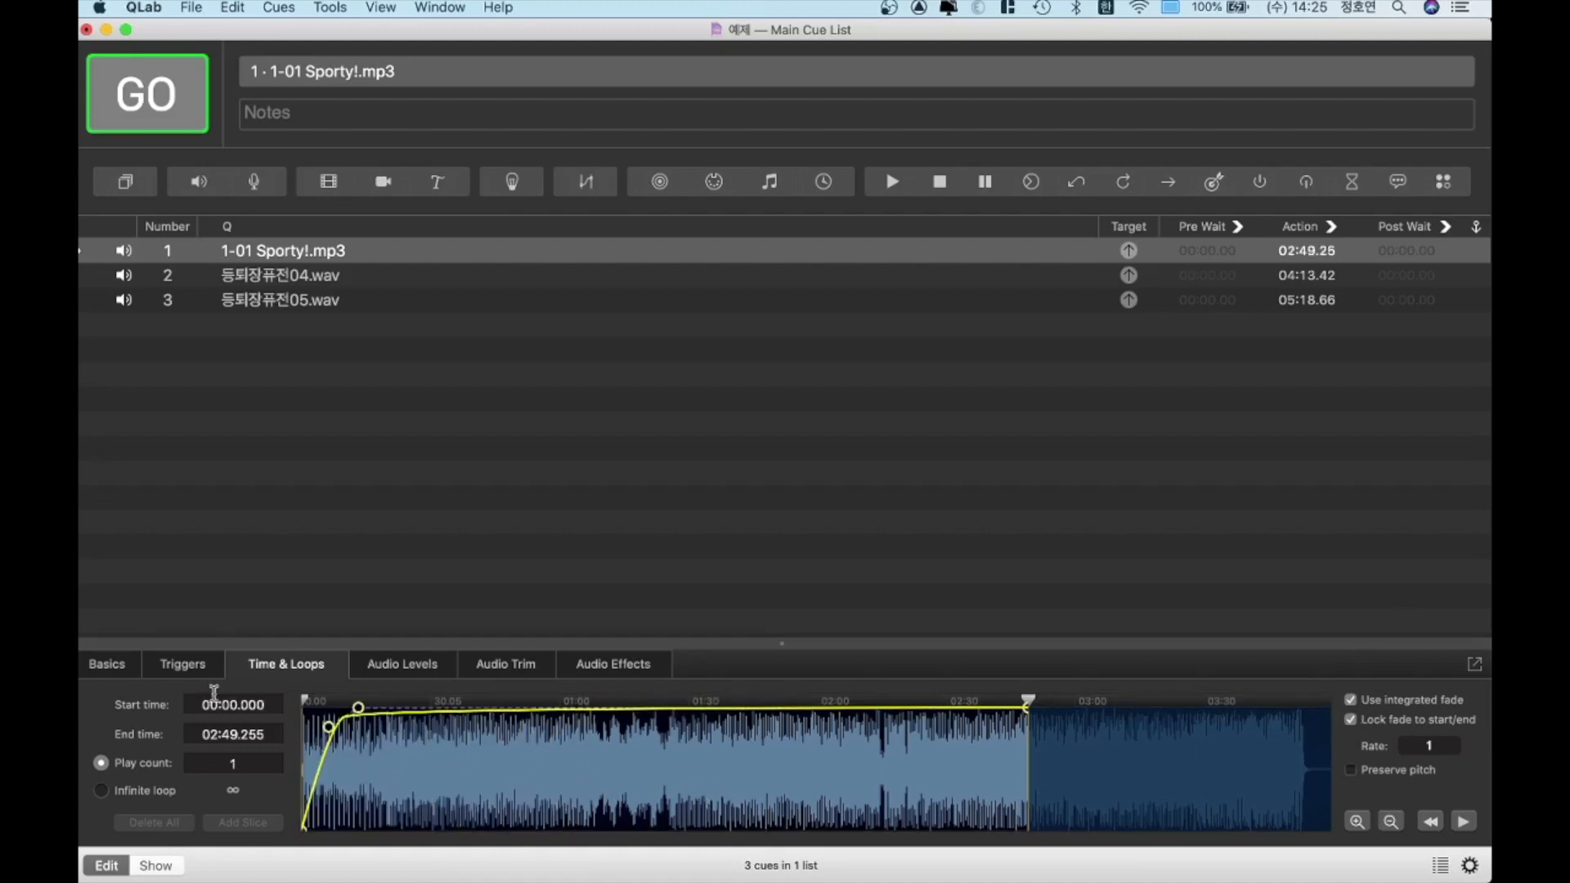
{"action": "left_click_drag", "start_coordinate": [1028, 701], "coordinate": [1327, 701]}
{"action": "left_click", "coordinate": [668, 282]}
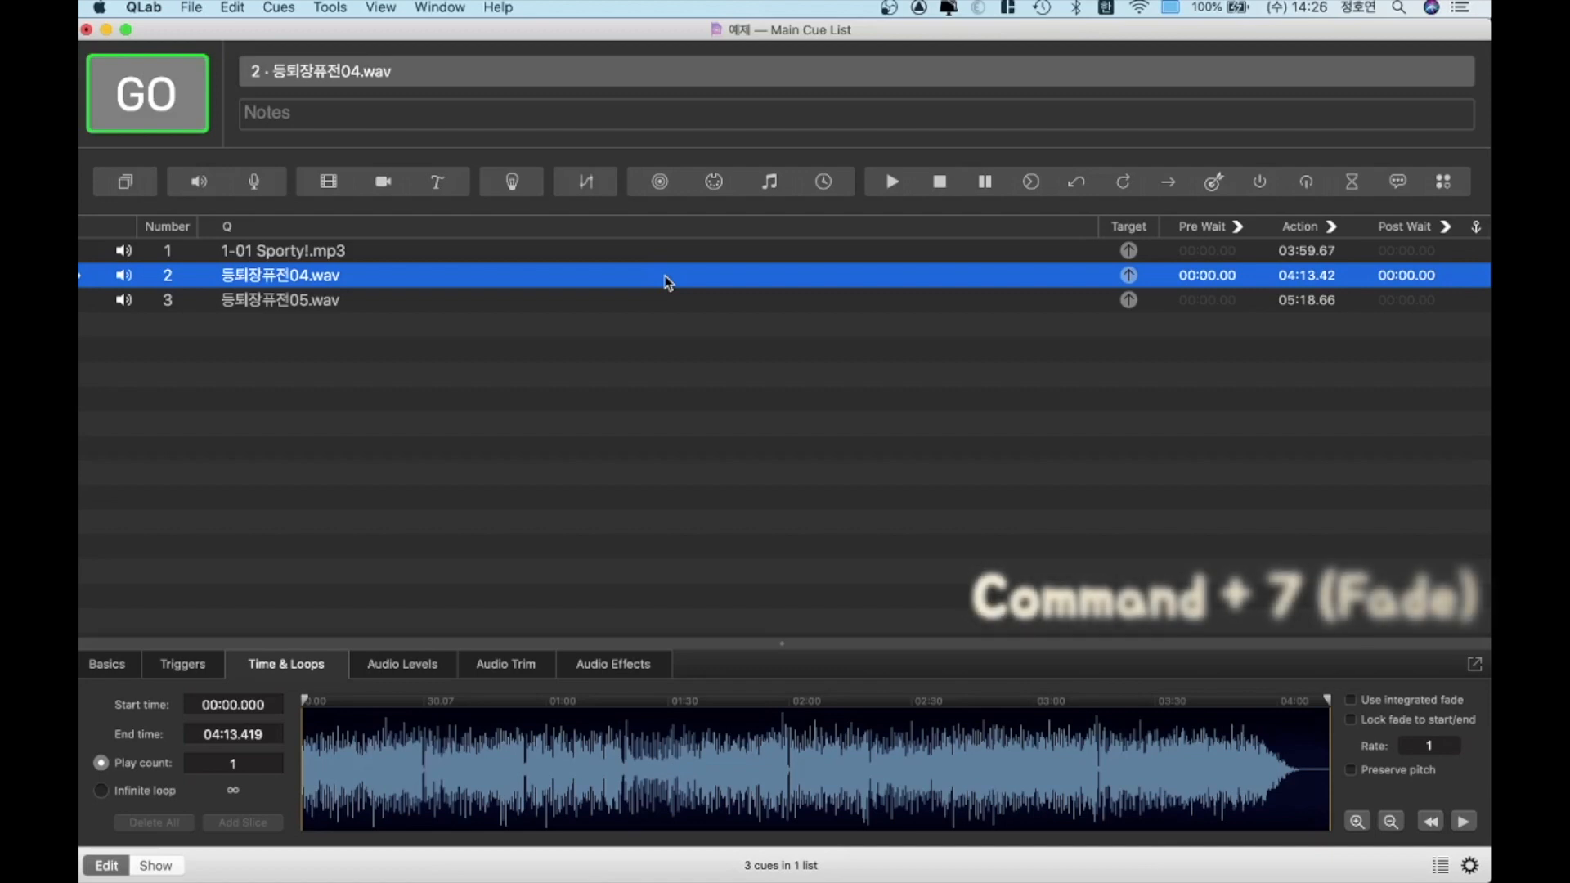
{"action": "key", "text": "Up"}
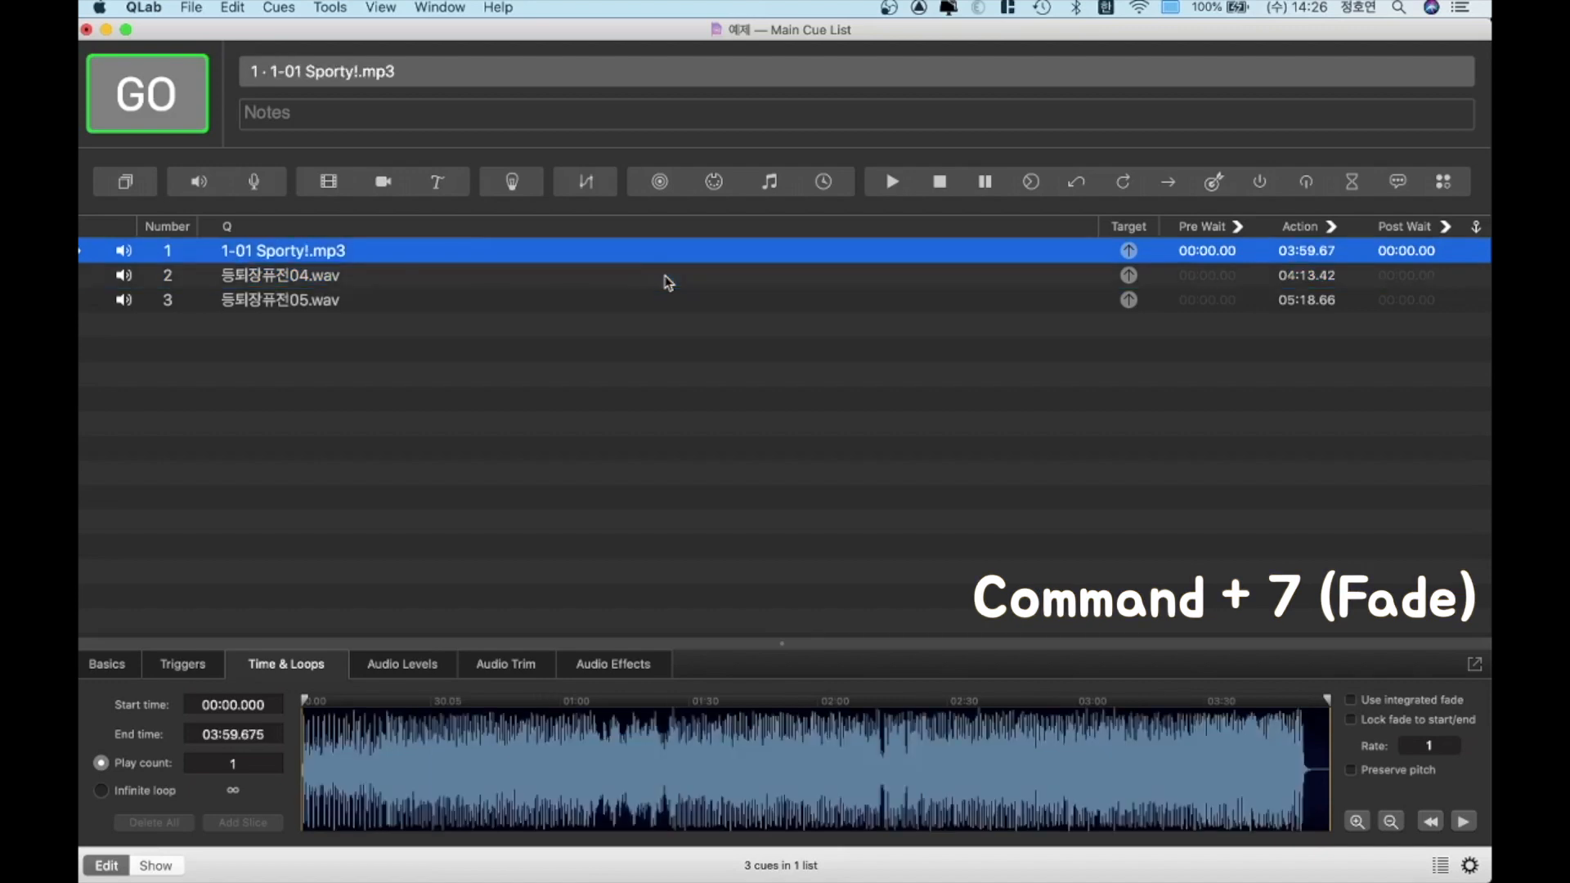
{"action": "key", "text": "Down"}
{"action": "key", "text": "Up"}
{"action": "key", "text": "Down"}
{"action": "key", "text": "Down"}
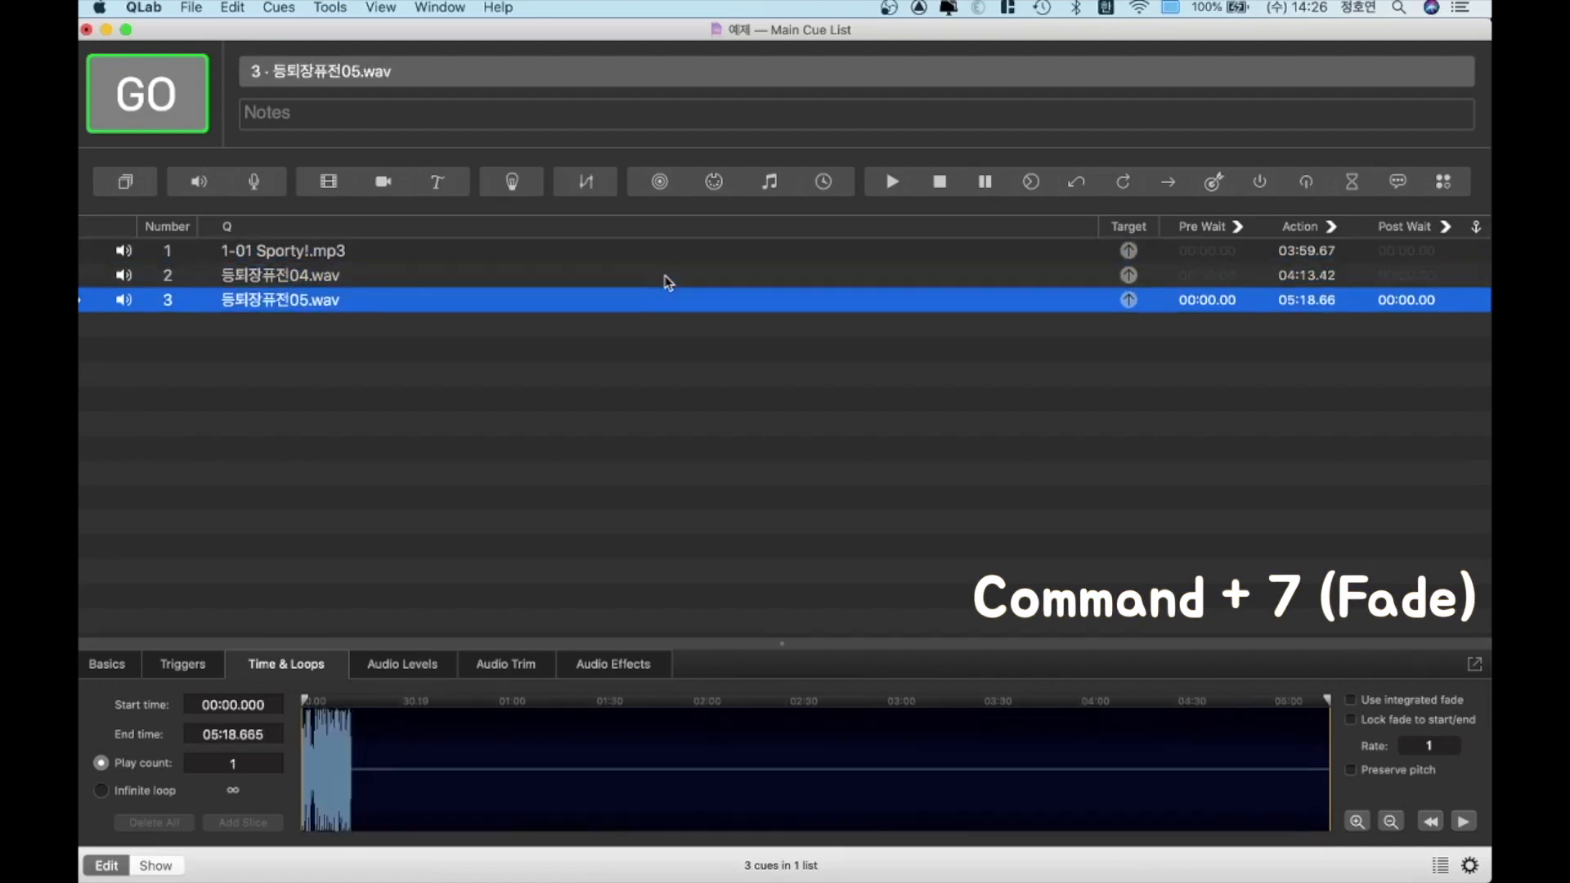
Add a Fade cue that targets the 1-01 Sporty!.mp3 cue directly below it
{"action": "key", "text": "Up"}
{"action": "key", "text": "Up"}
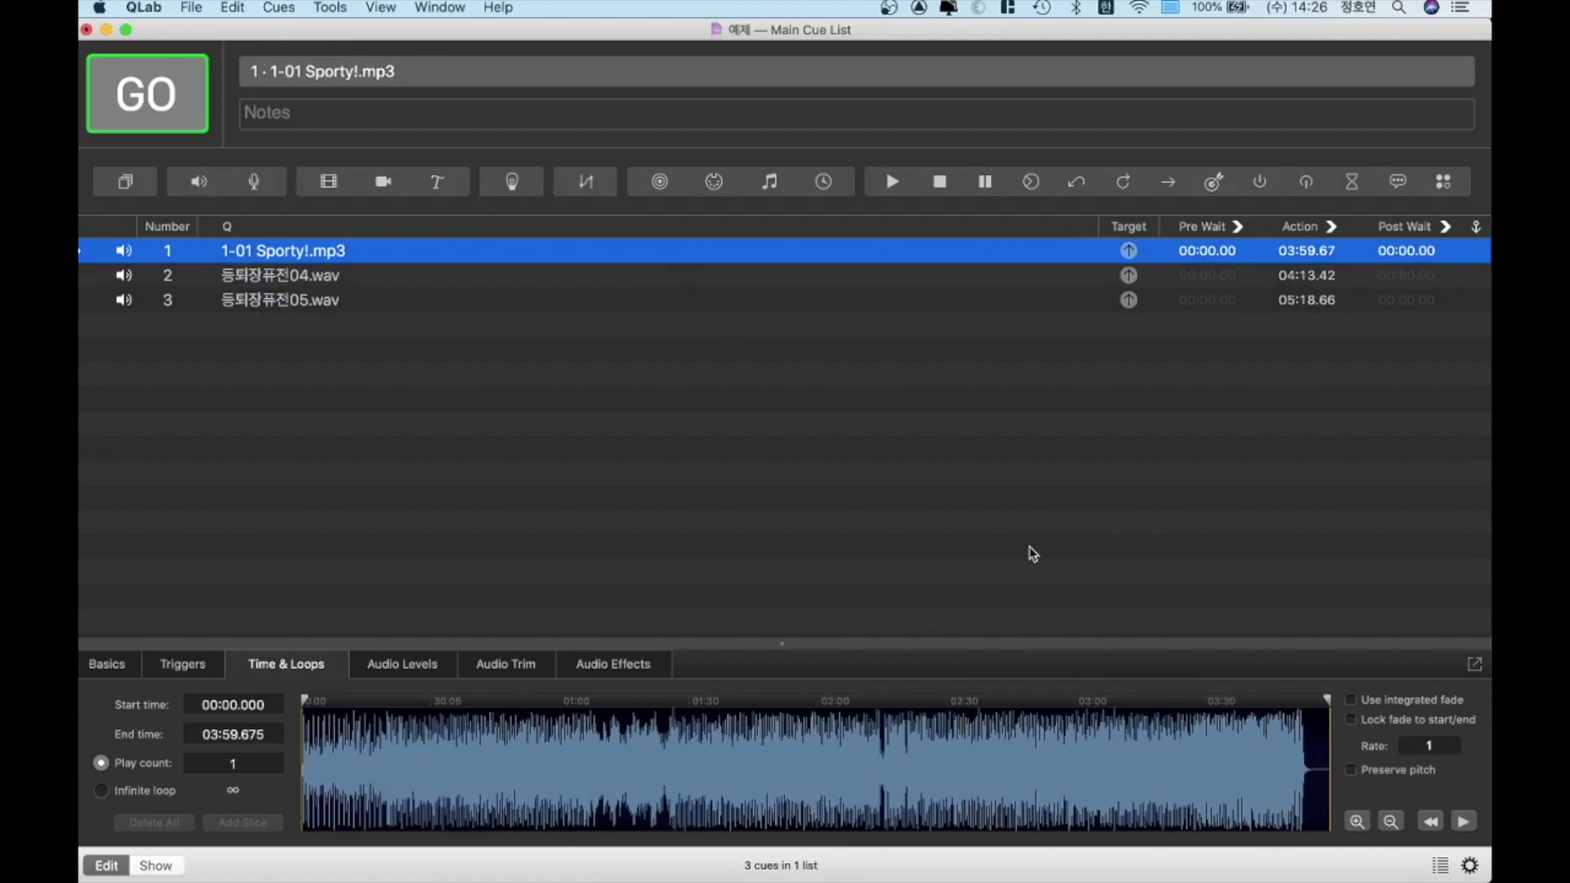
{"action": "key", "text": "super+7"}
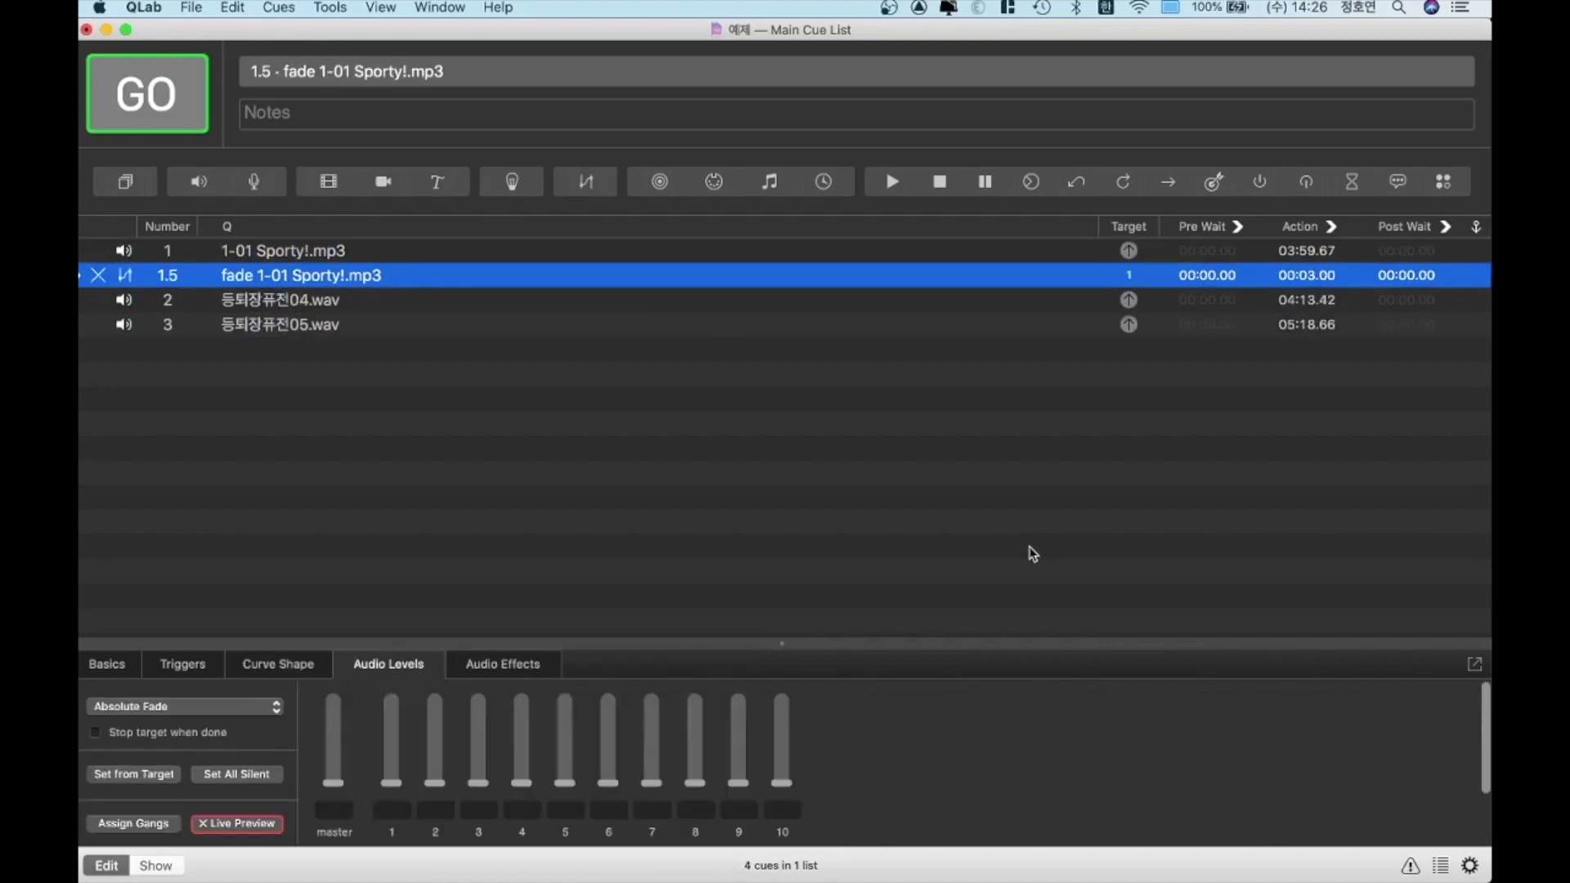
Insert two more Fade cues between the 1-01 Sporty!.mp3 cue and fade cue 1.5
{"action": "key", "text": "Up"}
{"action": "key", "text": "super+7"}
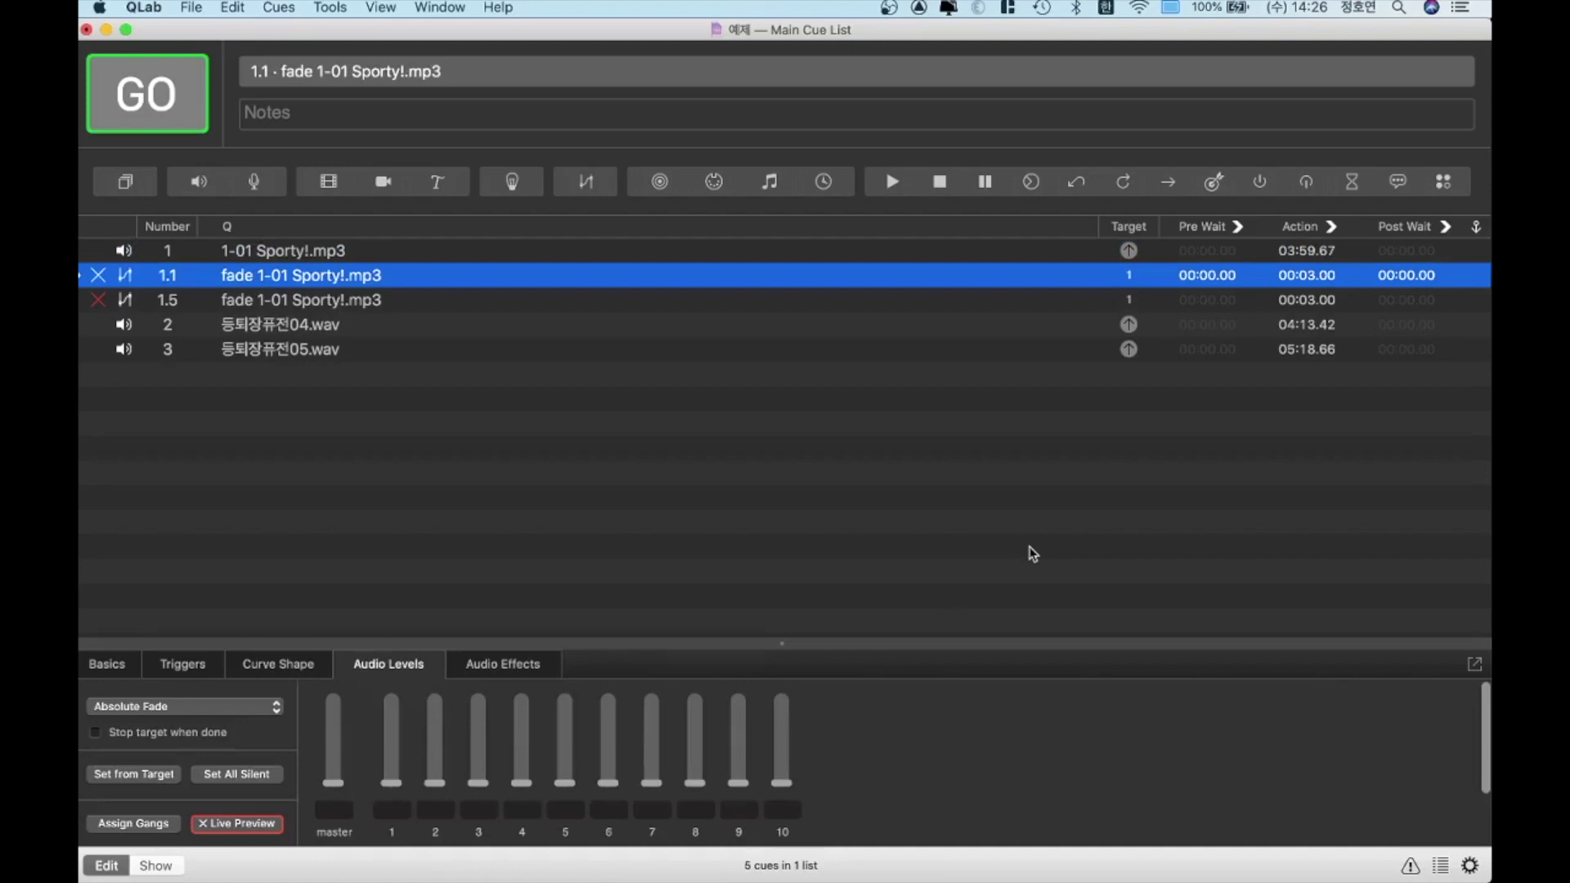
{"action": "key", "text": "Up"}
{"action": "key", "text": "Down"}
{"action": "key", "text": "super+7"}
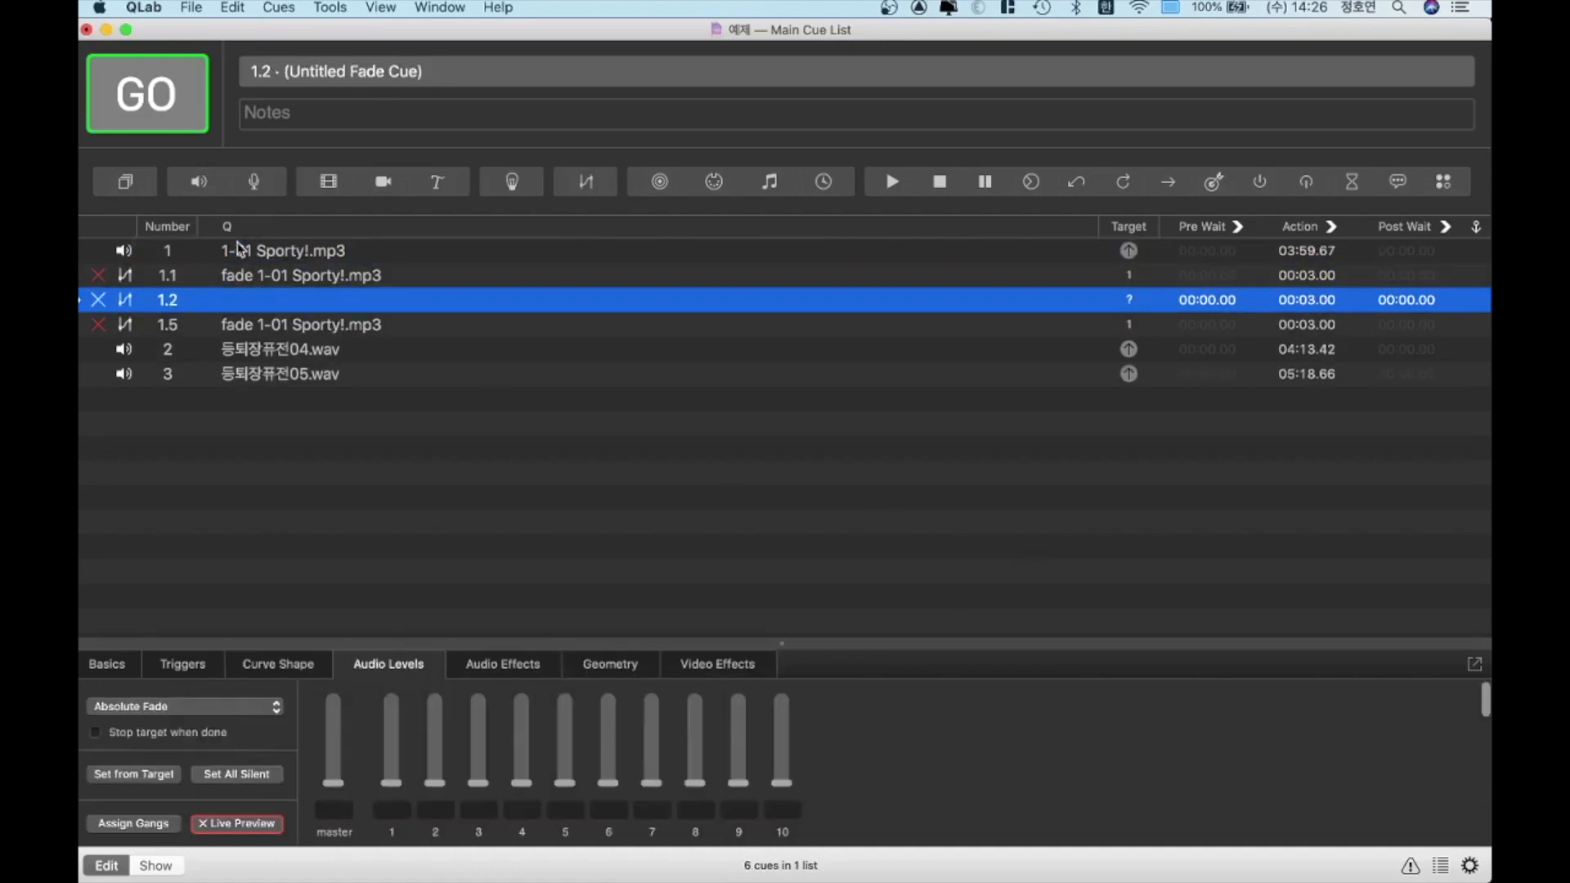
Activate the master level in fade cues 1.1 and 1.5, setting cue 1.5 to -INF
{"action": "mouse_move", "coordinate": [98, 278]}
{"action": "mouse_move", "coordinate": [959, 331]}
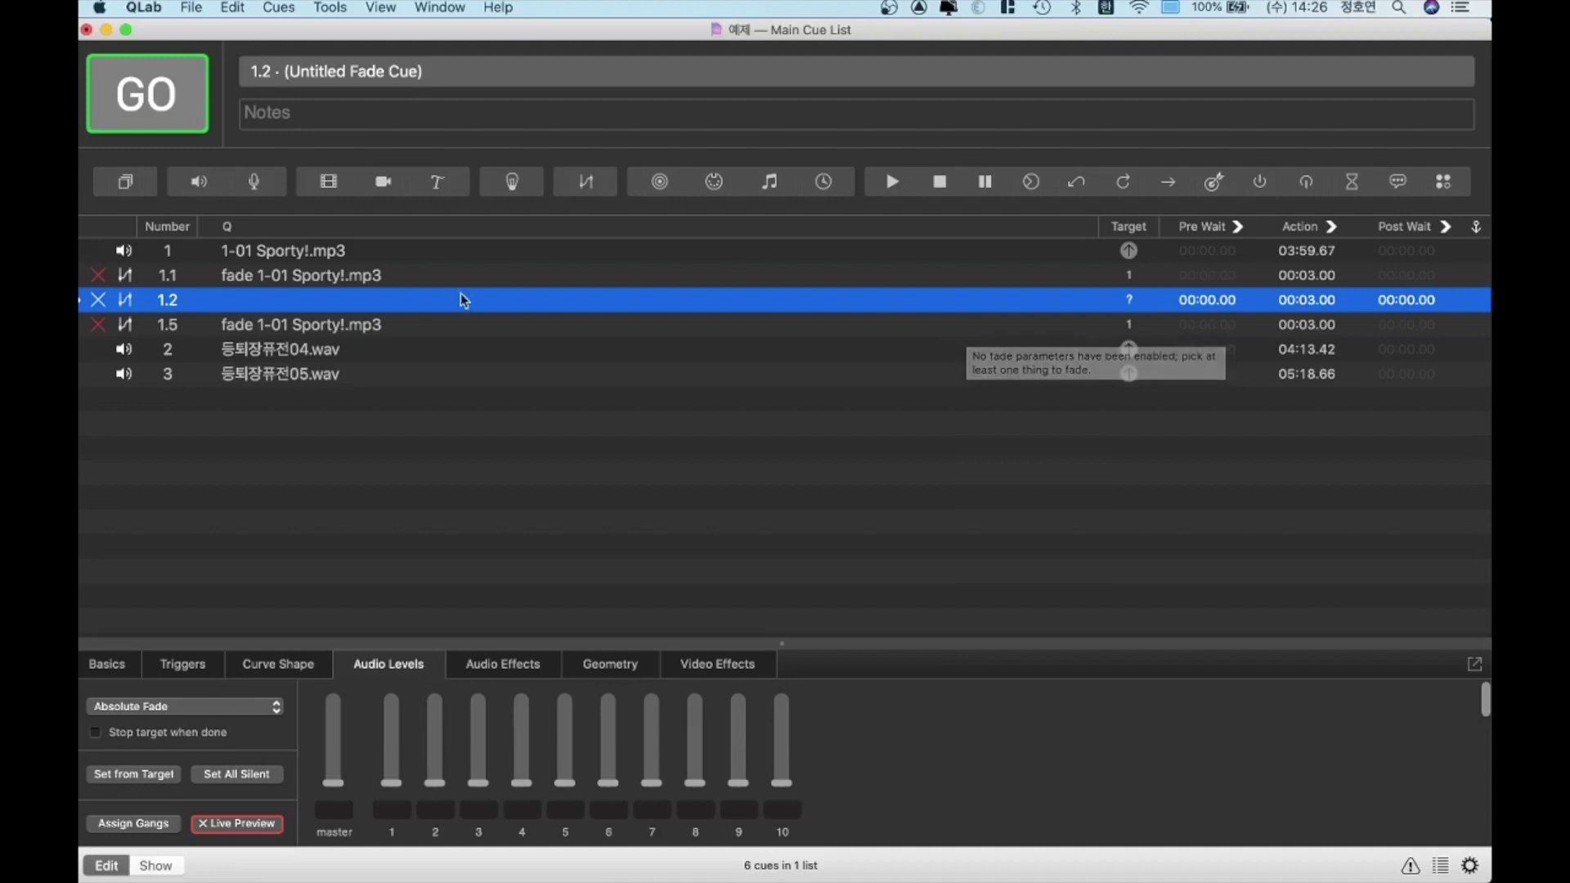
{"action": "left_click", "coordinate": [379, 281]}
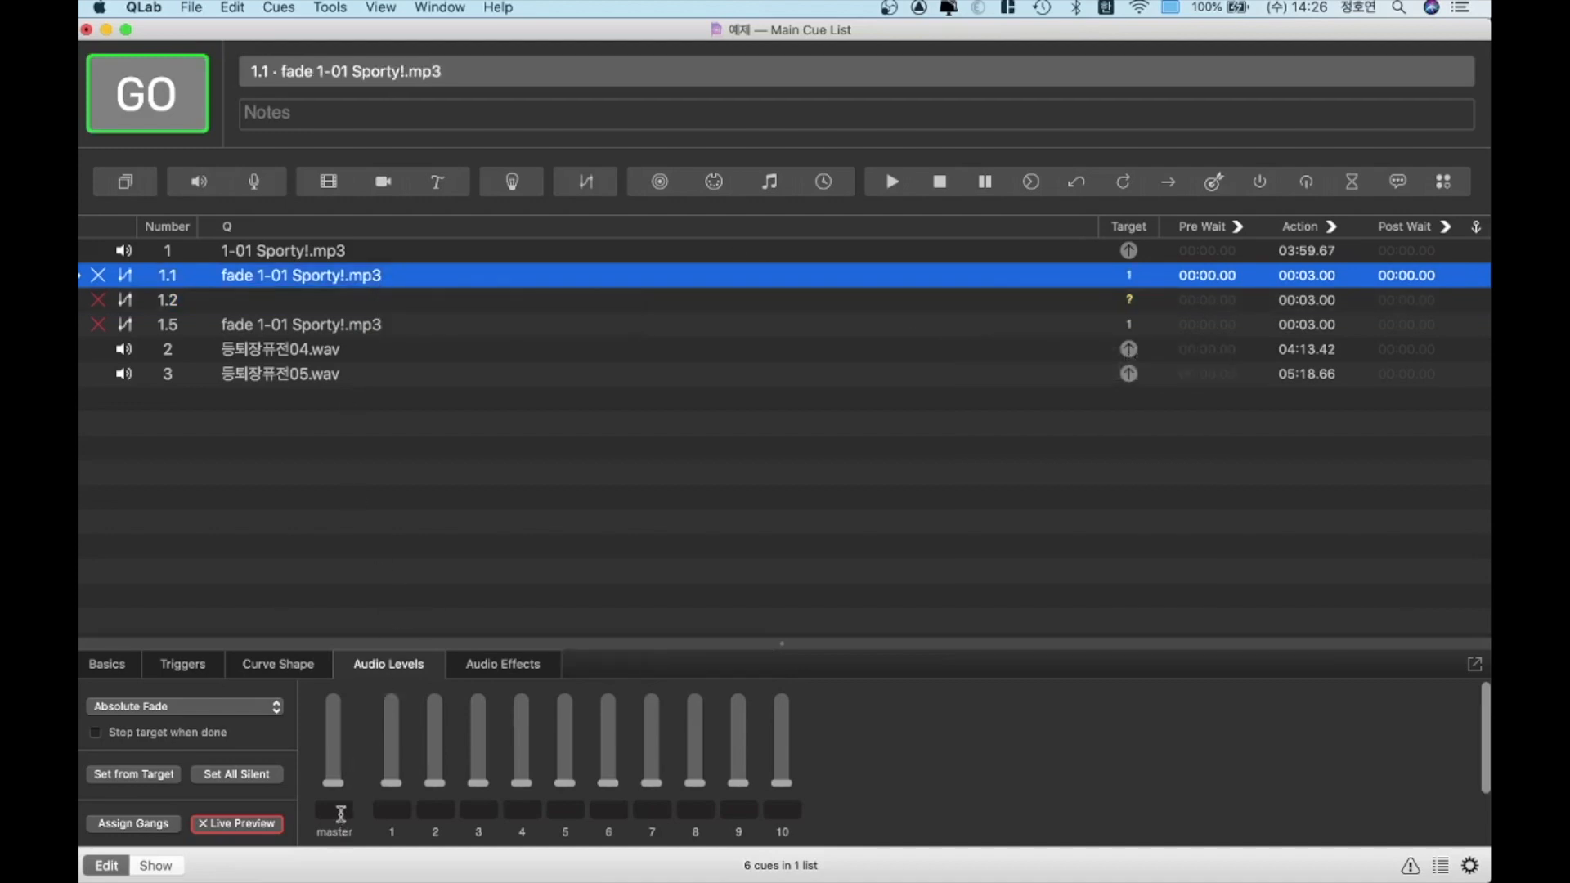
{"action": "left_click", "coordinate": [456, 388]}
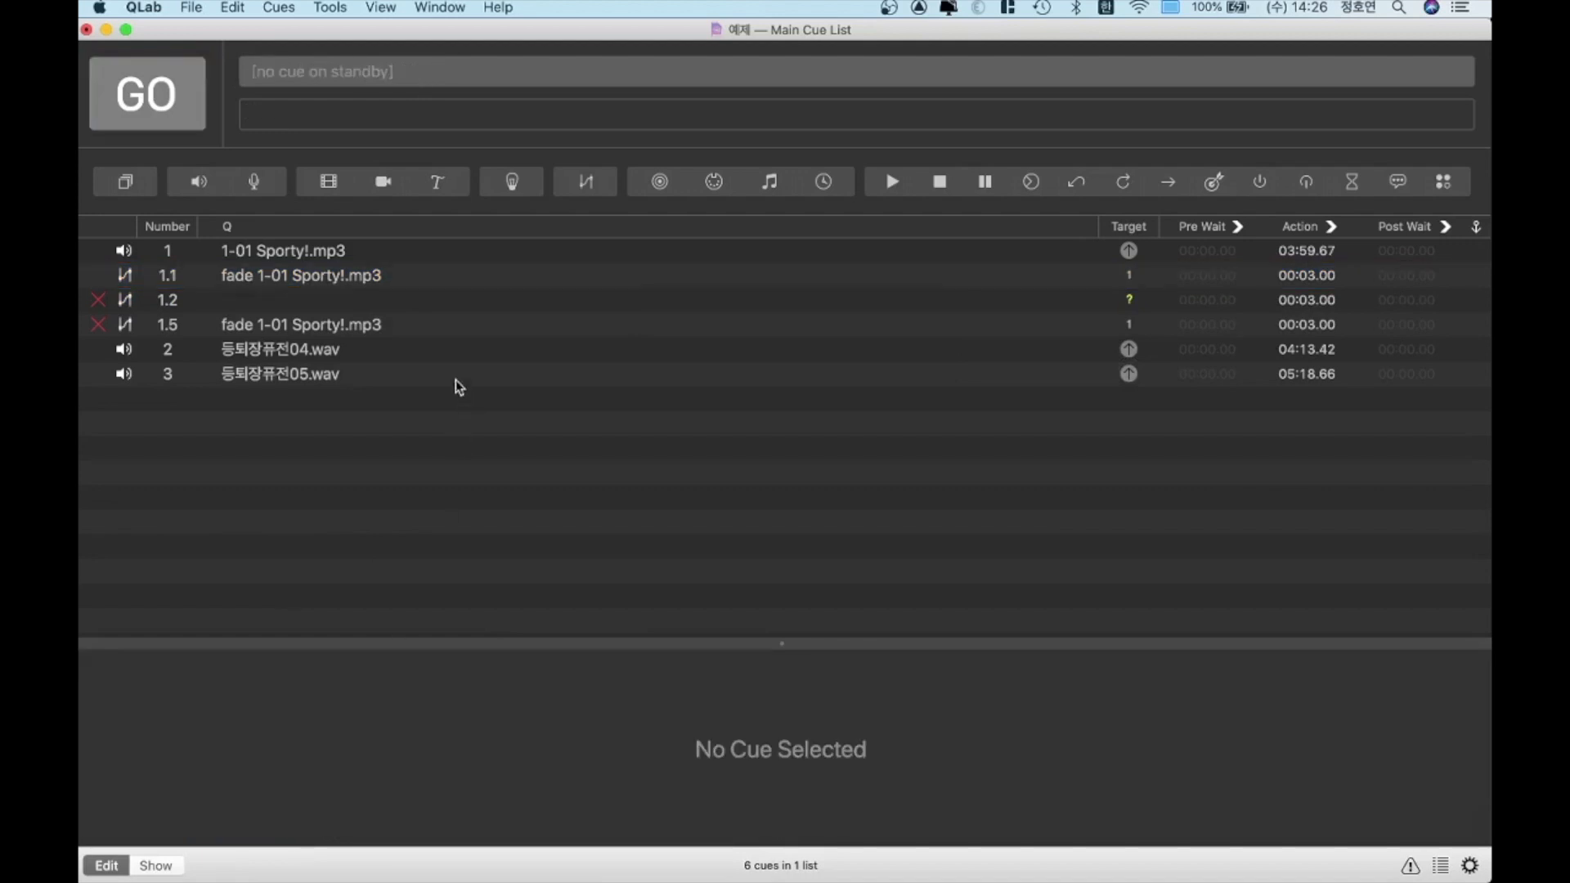
{"action": "left_click", "coordinate": [416, 332]}
{"action": "left_click", "coordinate": [333, 809]}
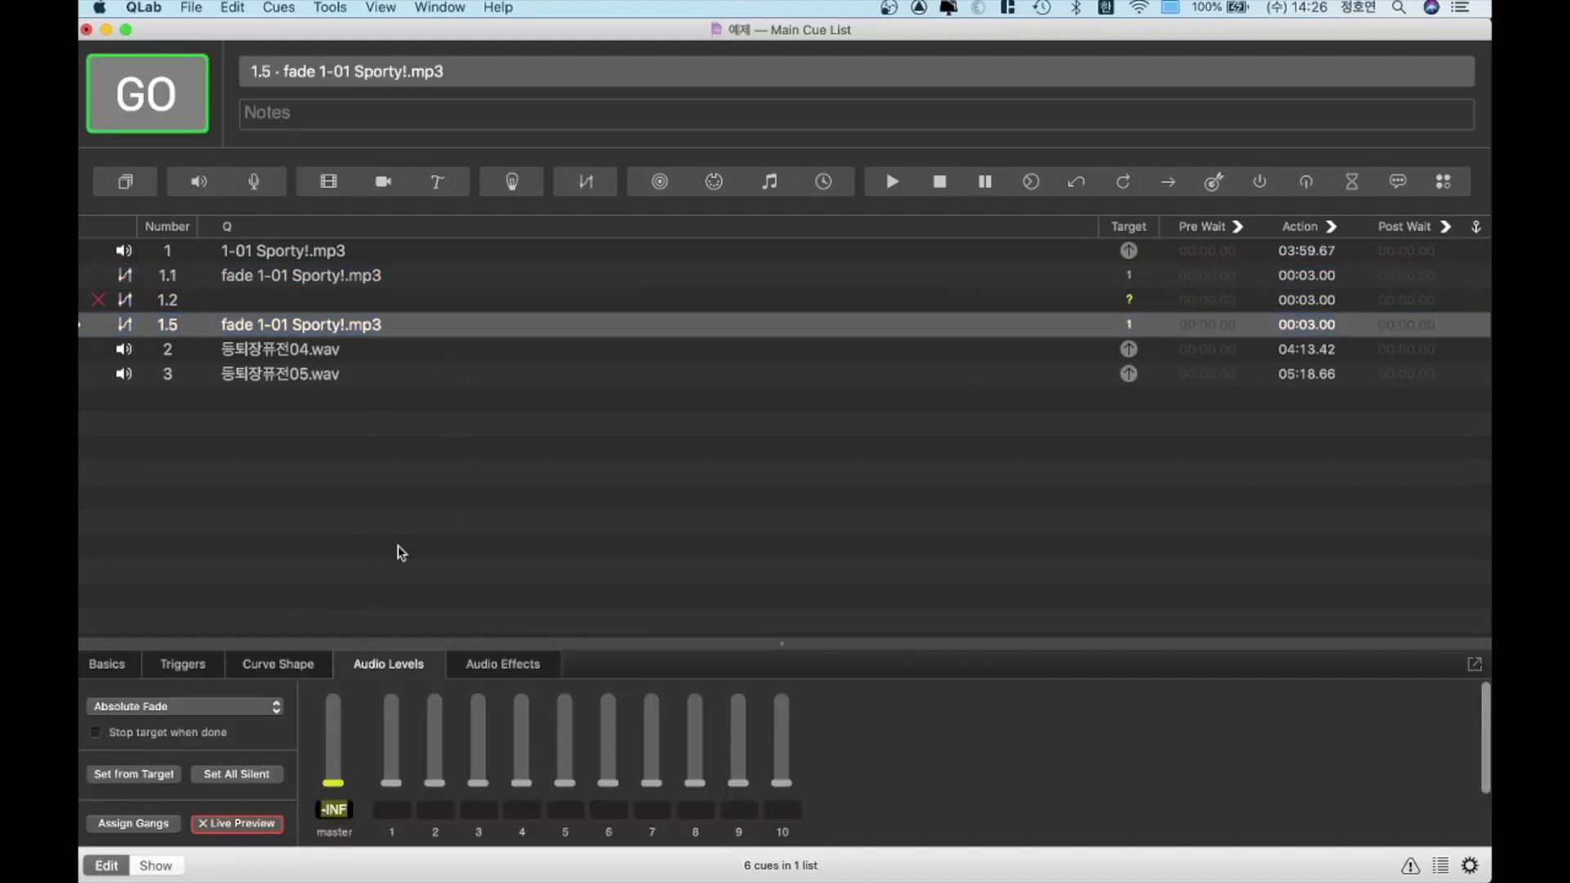
{"action": "left_click", "coordinate": [411, 498]}
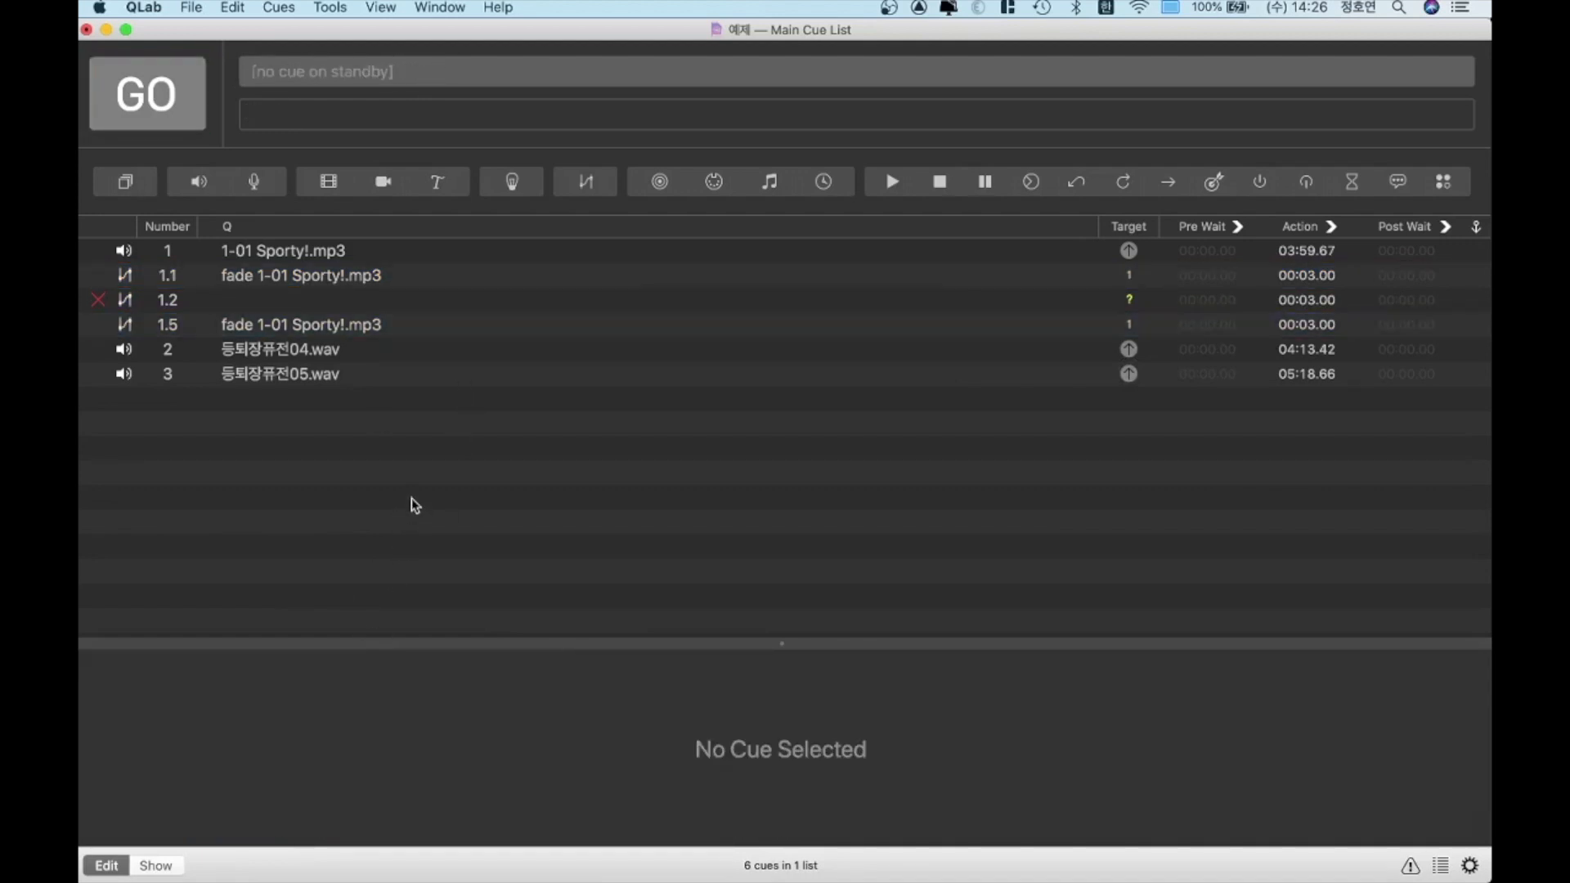
Set the target of fade cue 1.2 to cue 1 and activate its master level at -INF
{"action": "left_click", "coordinate": [382, 309]}
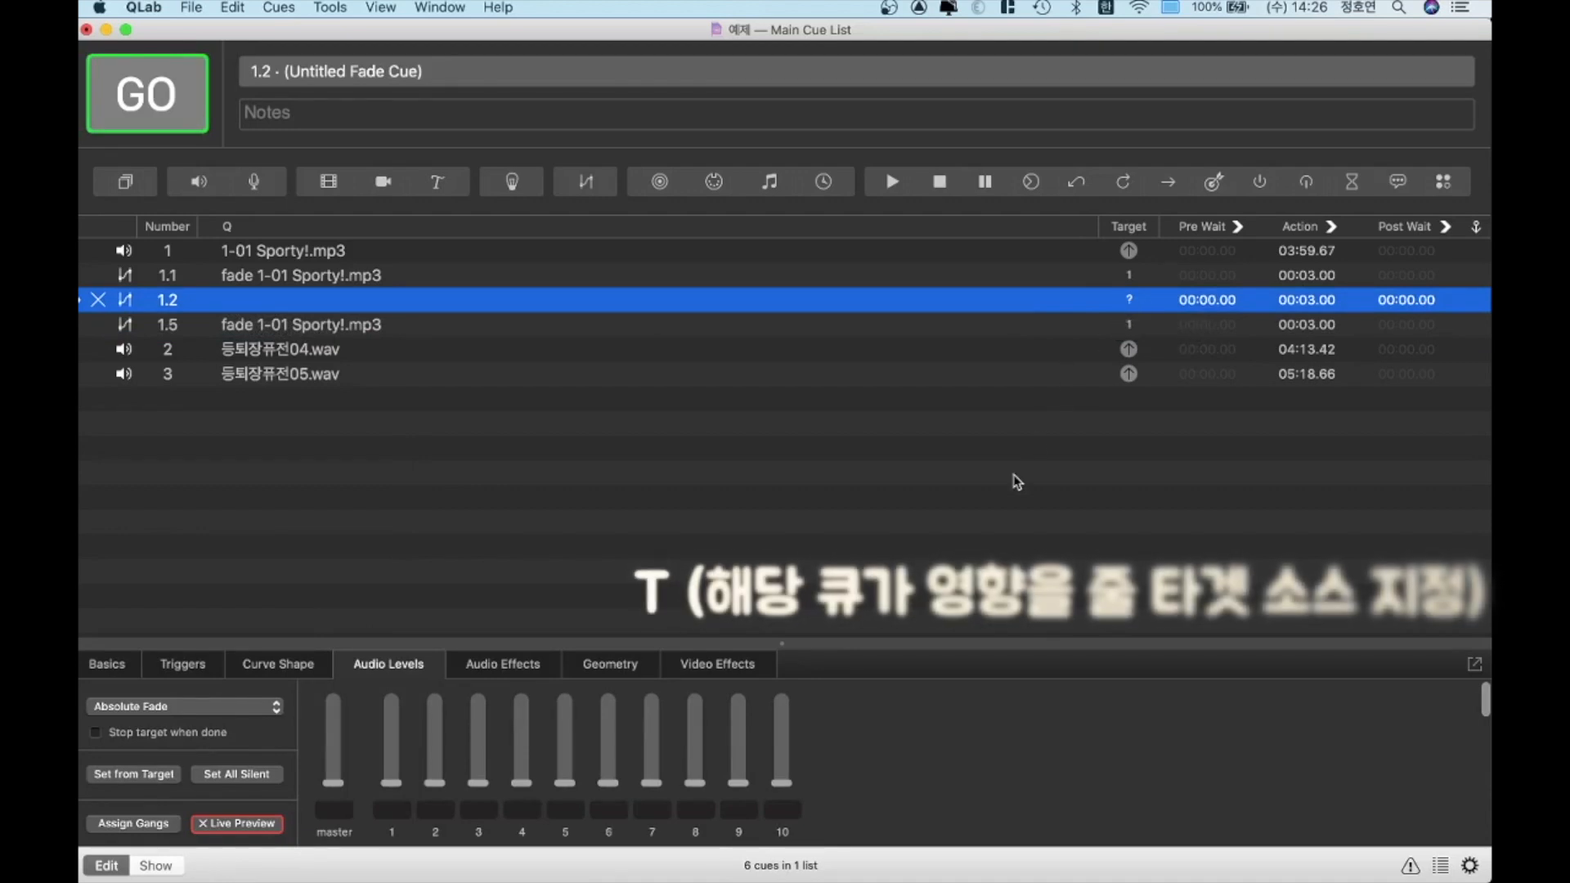
{"action": "key", "text": "t"}
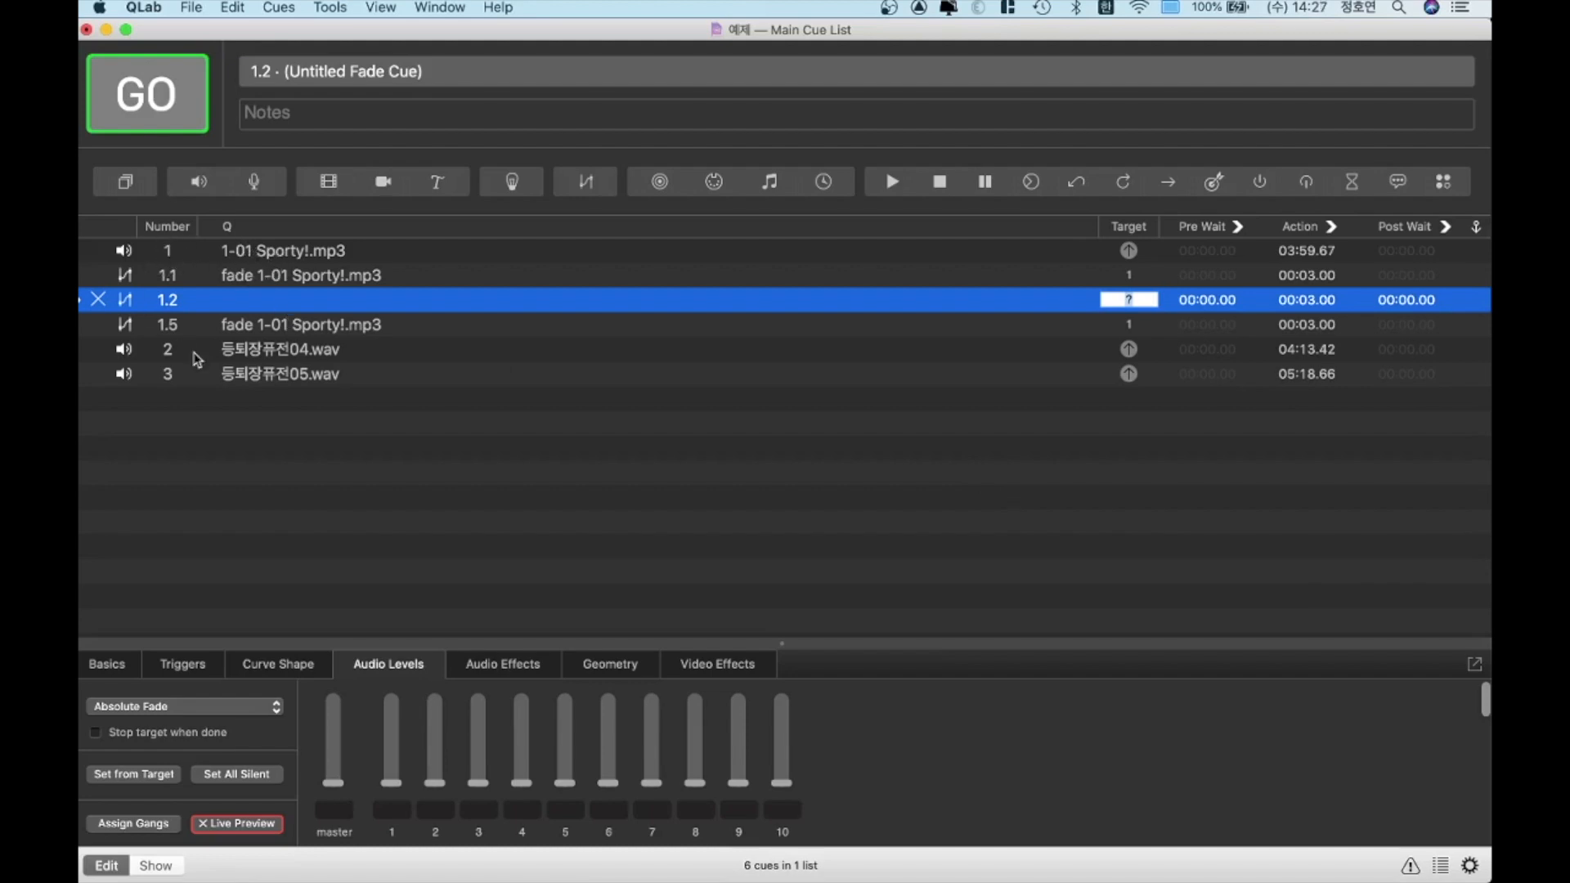
{"action": "type", "text": "1"}
{"action": "key", "text": "Return"}
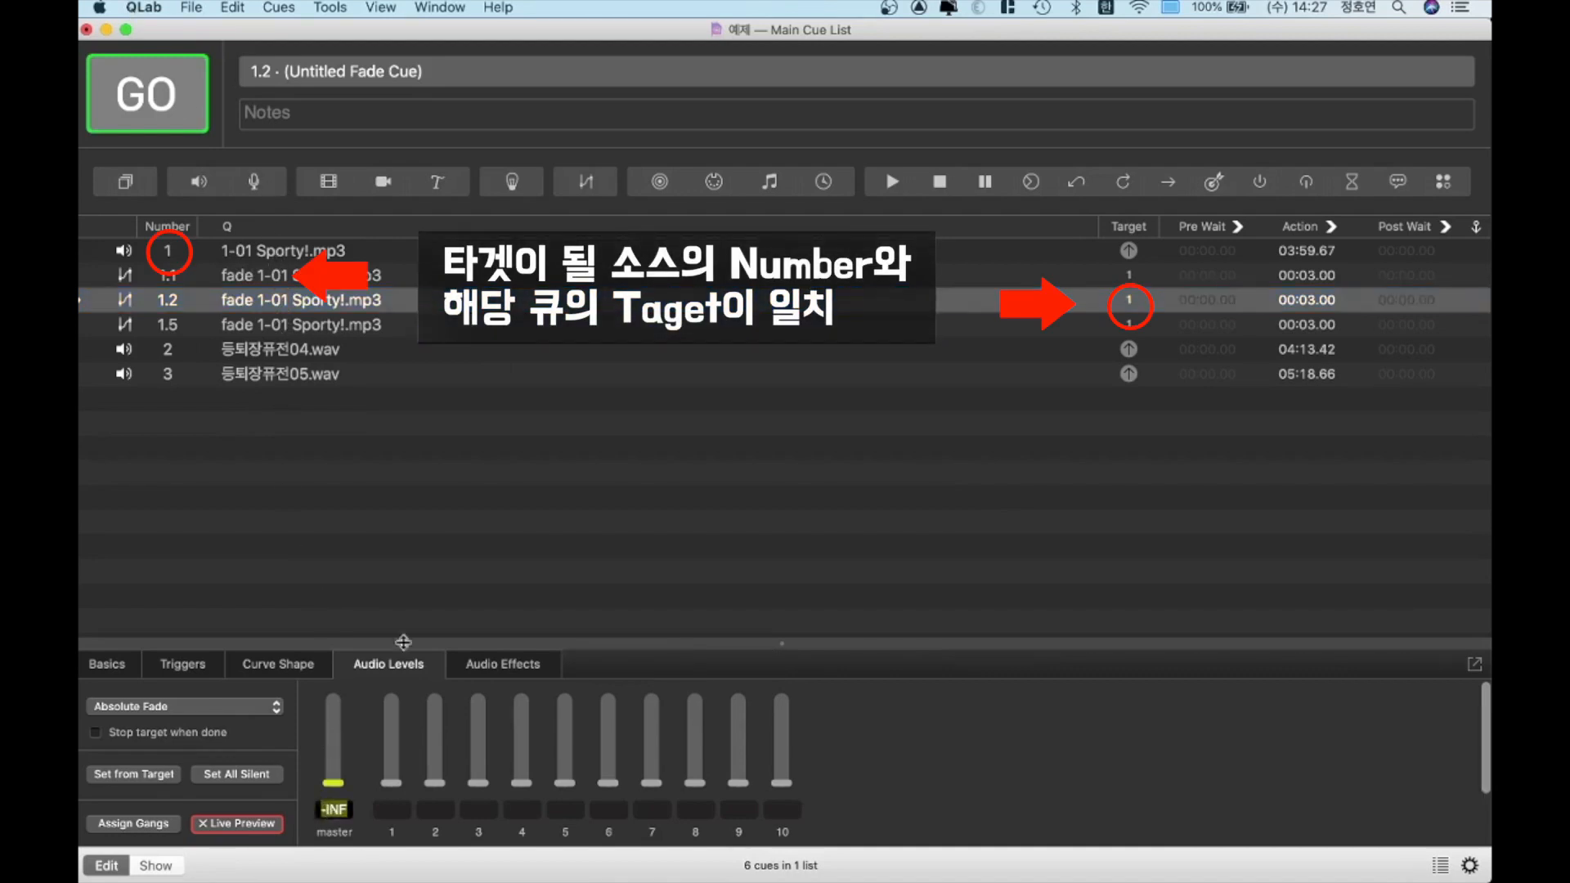
{"action": "left_click", "coordinate": [465, 547]}
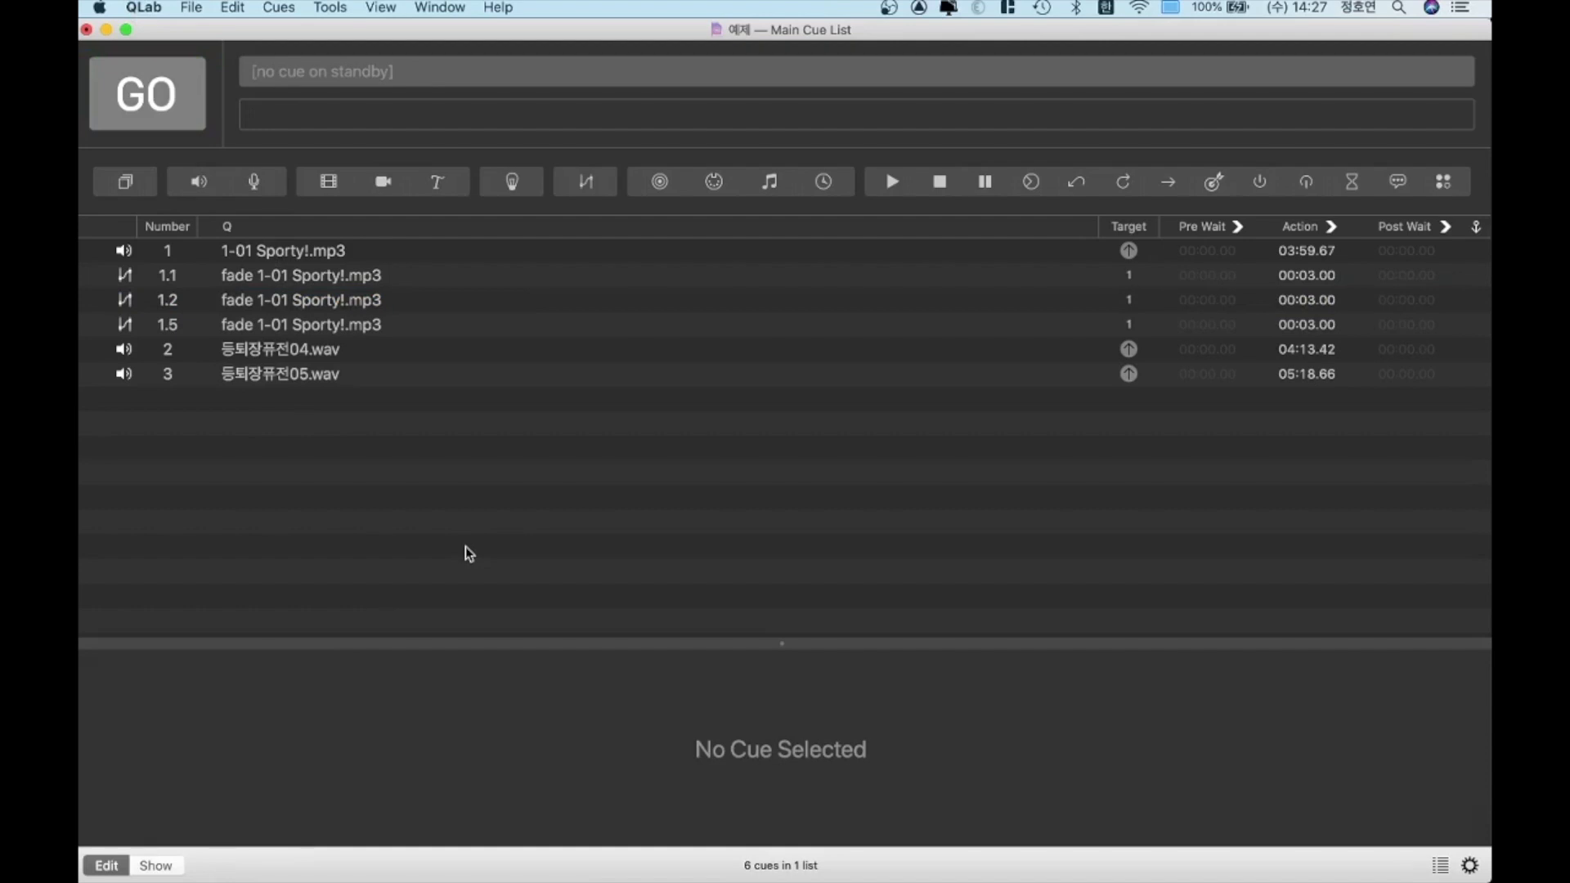
Silence the master level of the 1-01 Sporty!.mp3 cue and set fade cue 1.1's master level to -20
{"action": "left_click", "coordinate": [360, 254]}
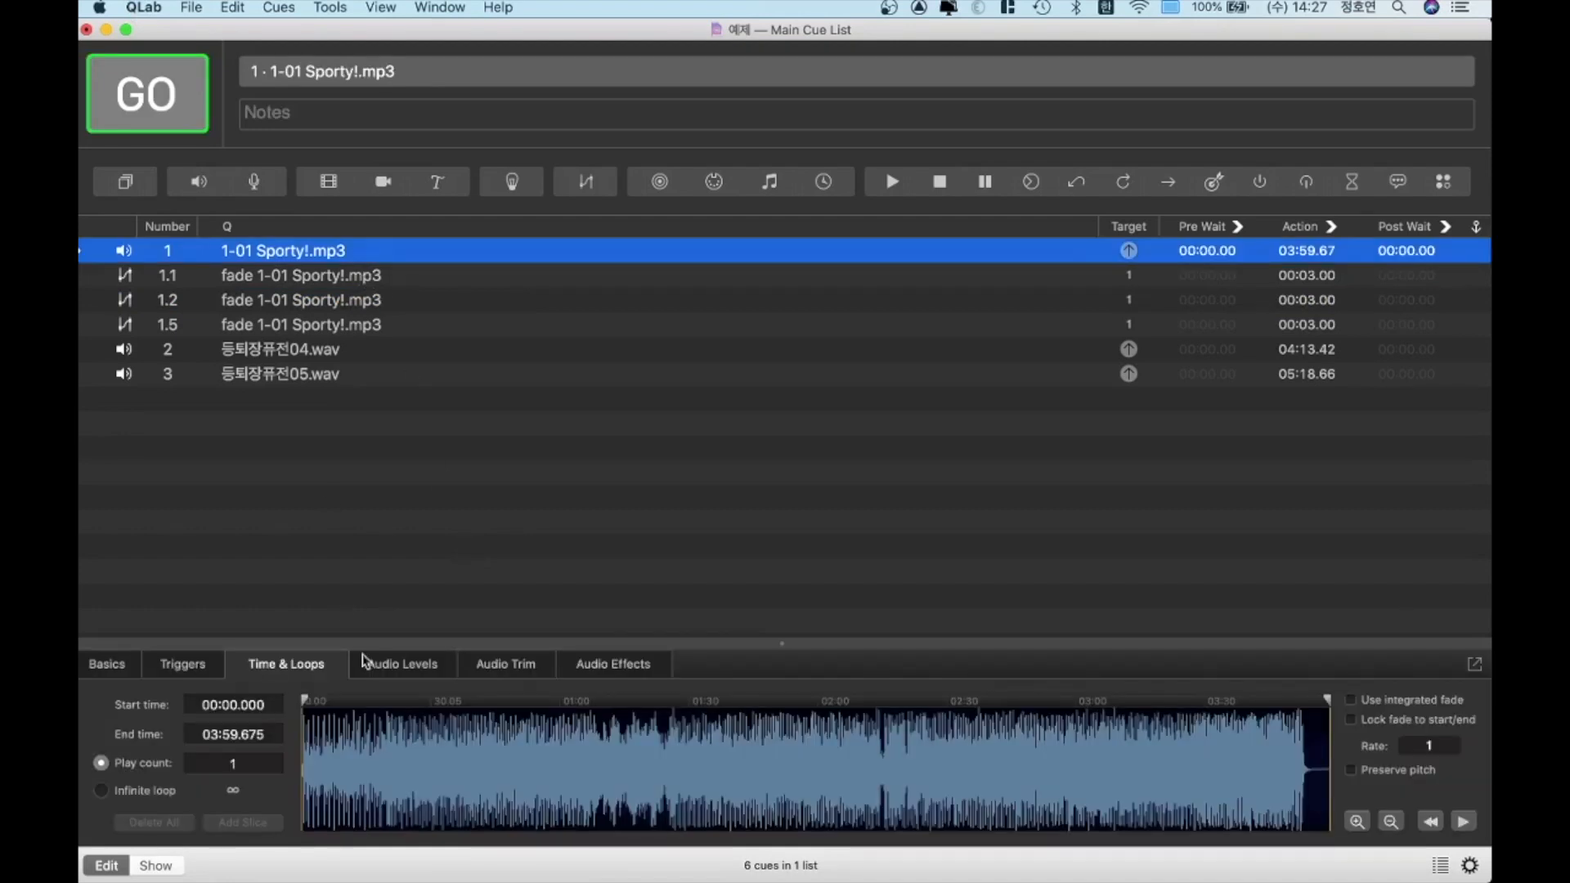
{"action": "left_click", "coordinate": [392, 664]}
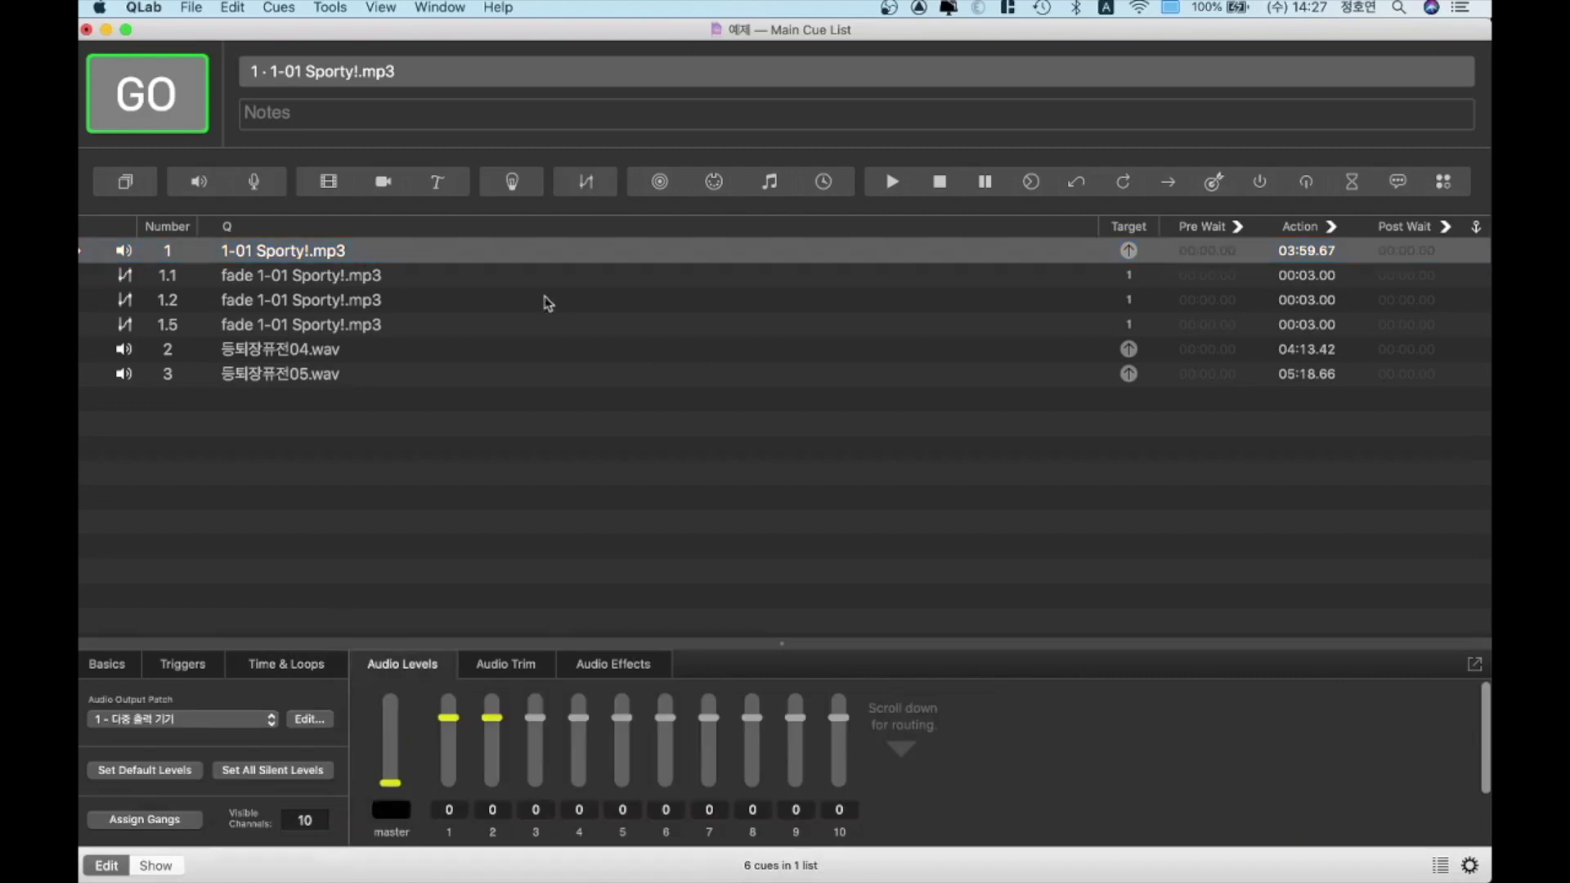
{"action": "left_click", "coordinate": [340, 276]}
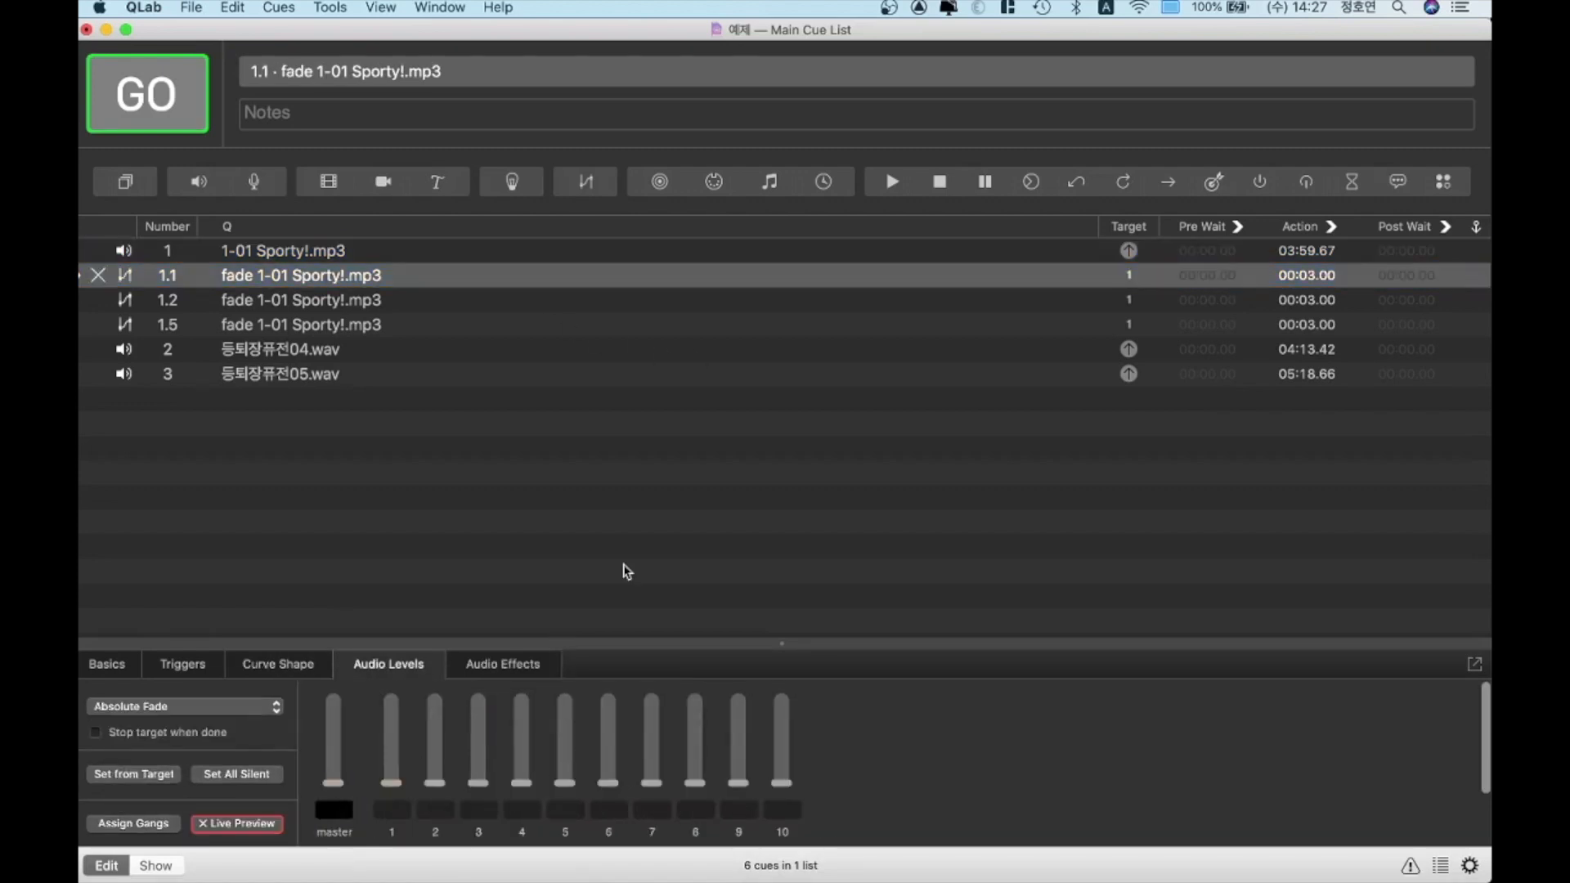
{"action": "type", "text": "-20"}
{"action": "key", "text": "Return"}
Set the master level of fade cue 1.2 to -25
{"action": "left_click", "coordinate": [374, 305]}
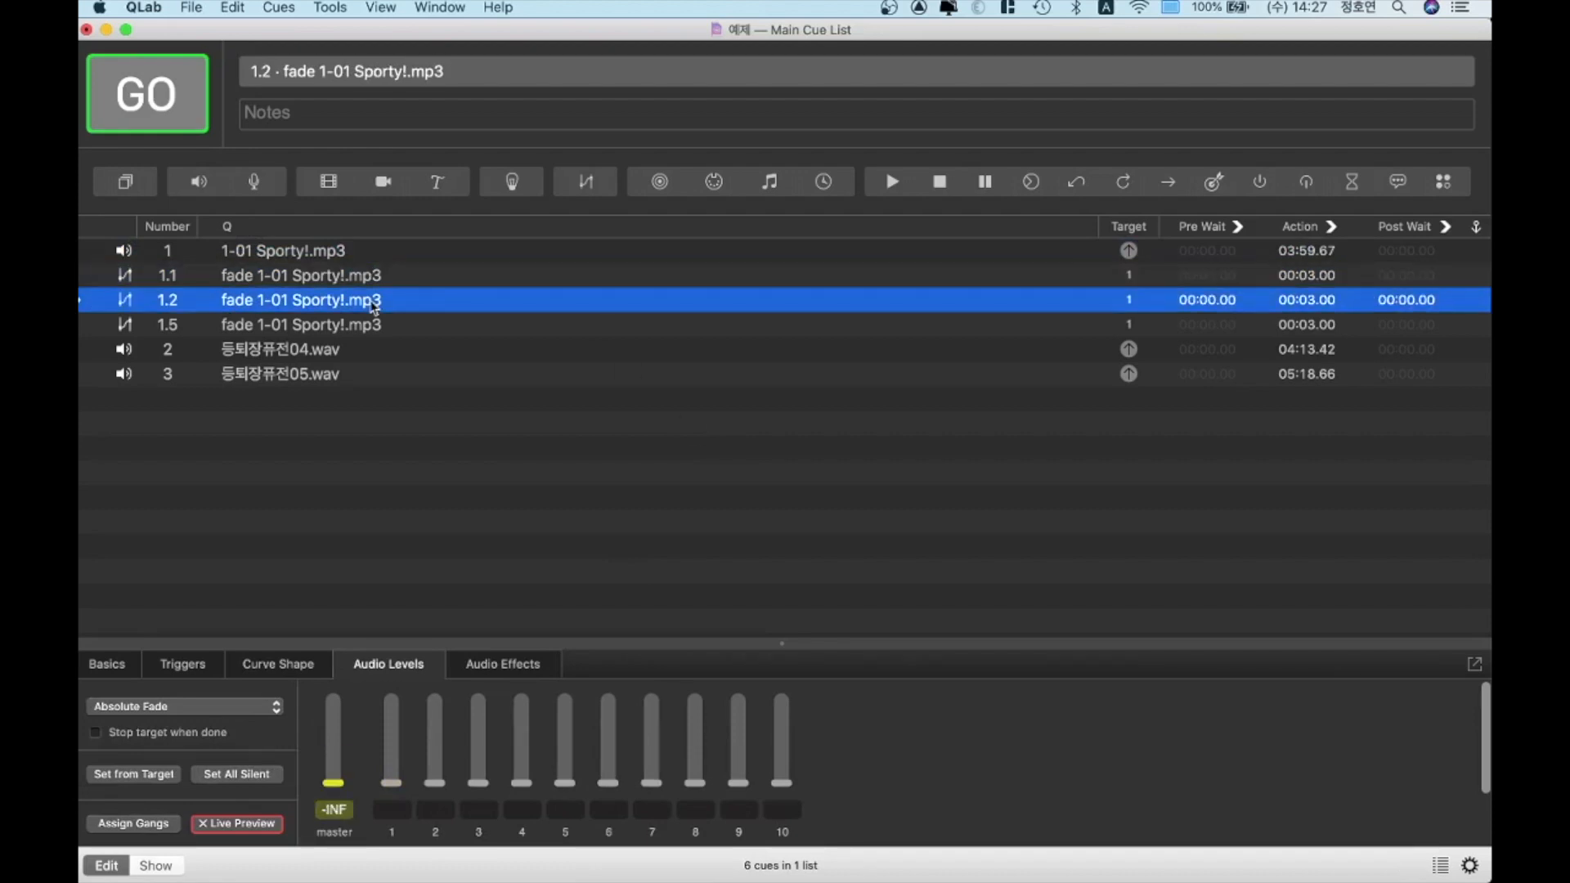
{"action": "left_click", "coordinate": [342, 809]}
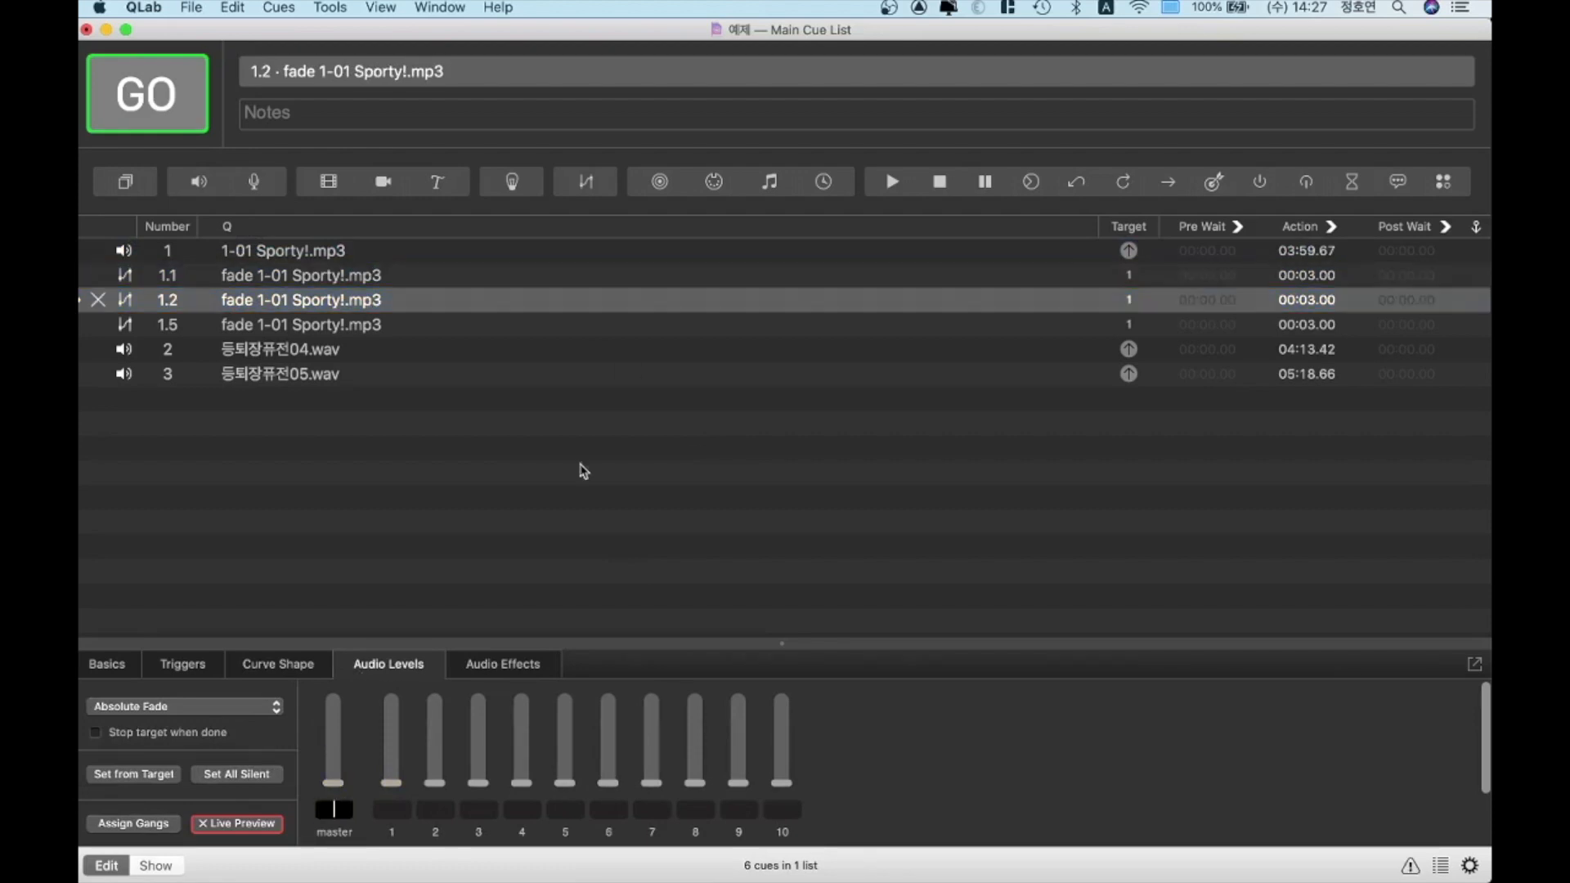
{"action": "type", "text": "-25"}
{"action": "key", "text": "Return"}
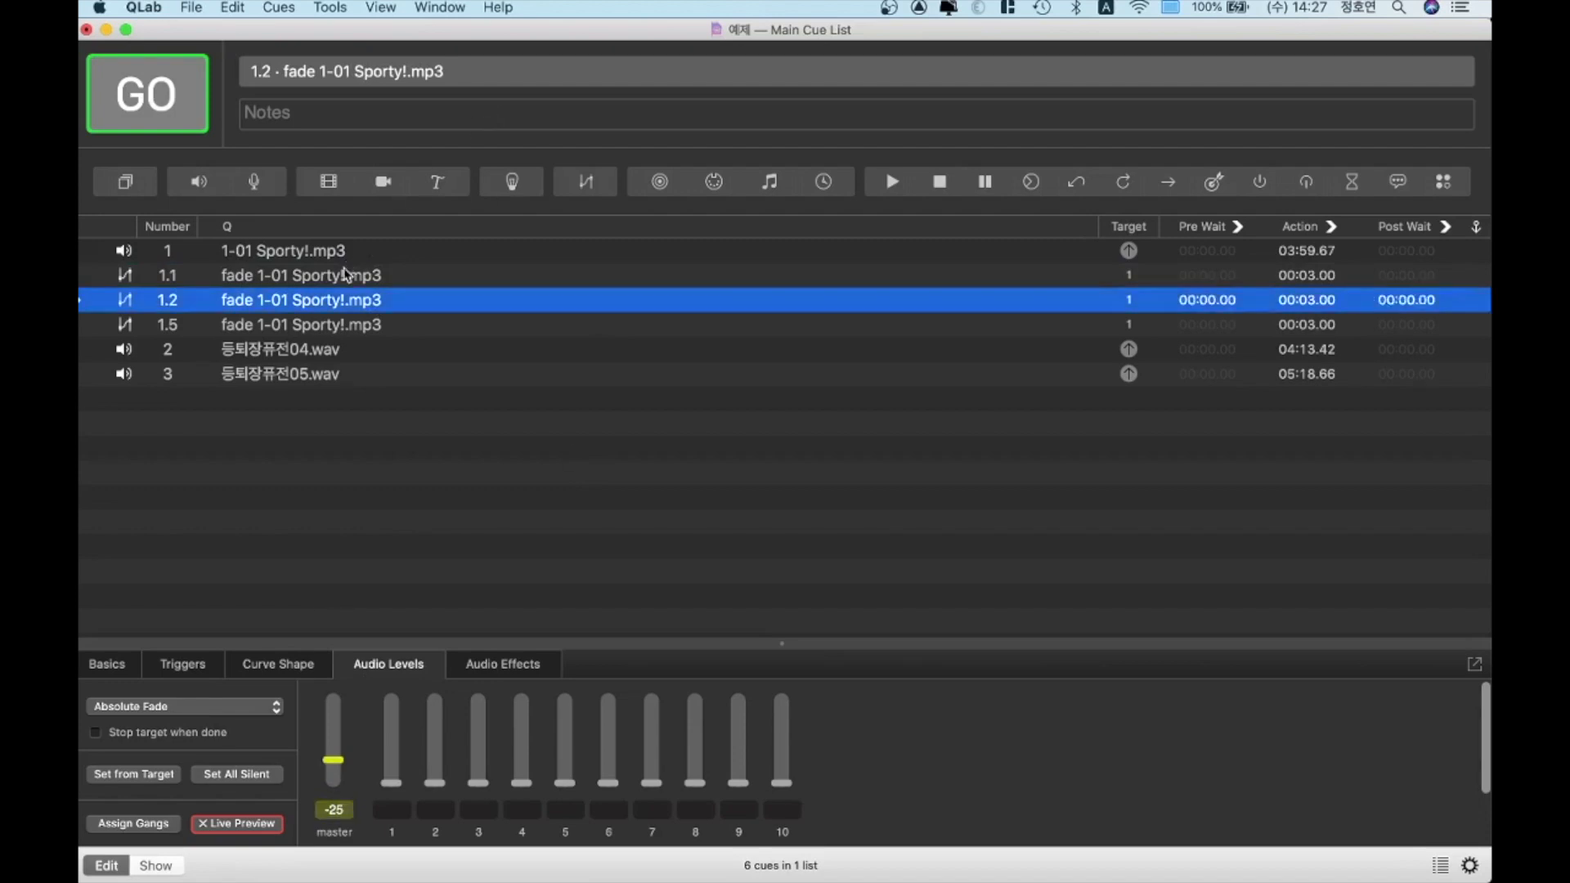
Change fade cue 1.1's master level to -15 and check the master level of fade cue 1.5
{"action": "left_click", "coordinate": [345, 274]}
{"action": "left_click", "coordinate": [344, 812]}
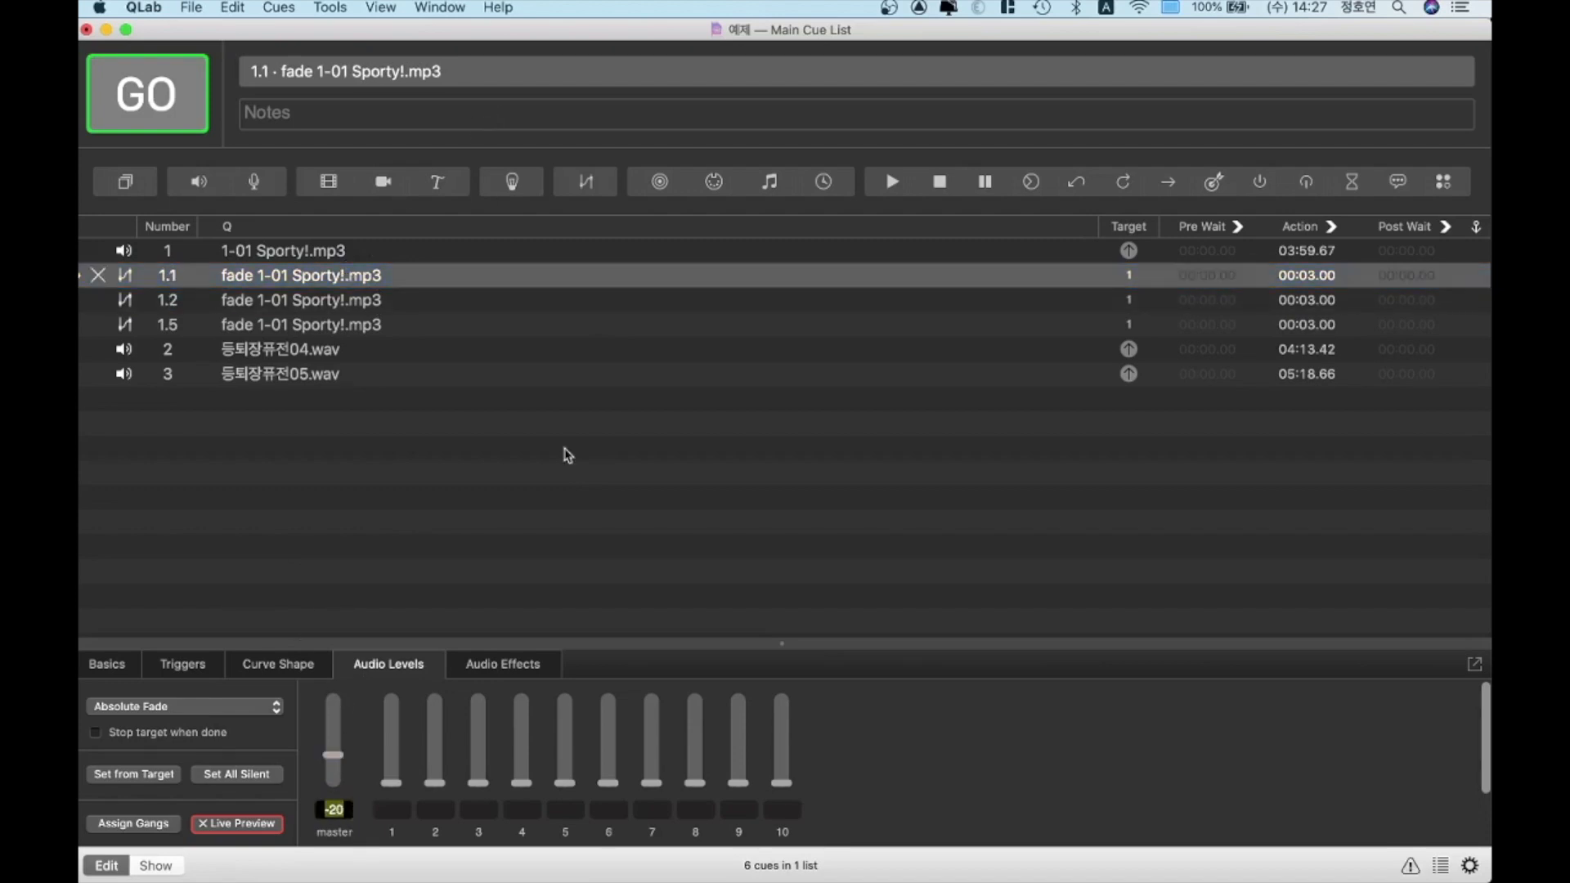
{"action": "key", "text": "Return"}
{"action": "left_click", "coordinate": [333, 327]}
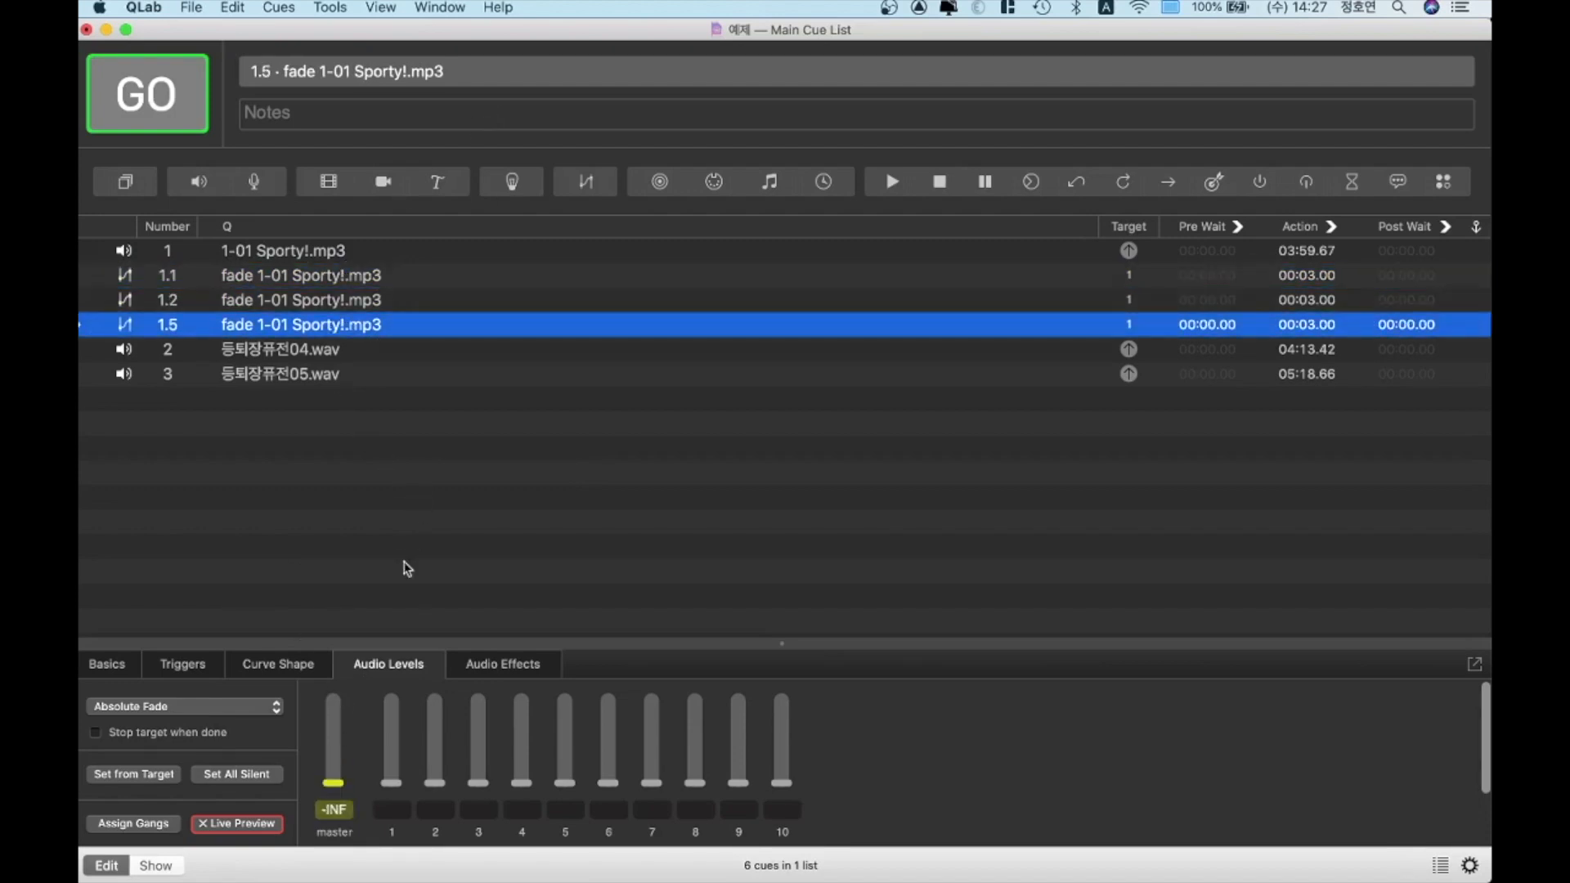
{"action": "left_click", "coordinate": [540, 497]}
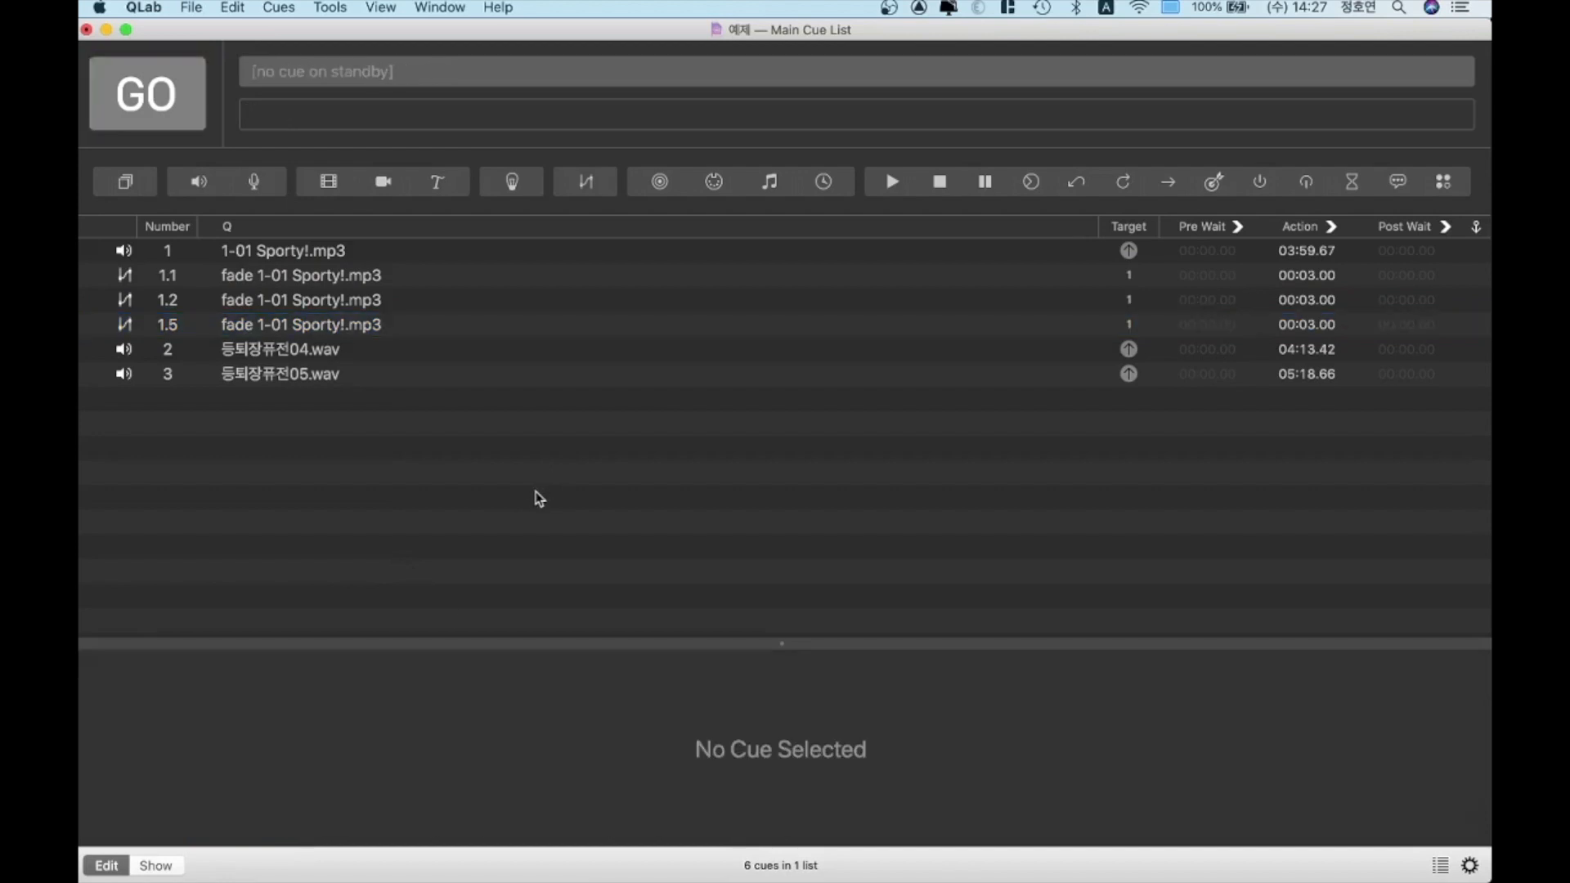
Play the 1-01 Sporty!.mp3 cue and fire fade cues 1.1, 1.2 and 1.5 in turn to hear the level changes
{"action": "left_click", "coordinate": [879, 260]}
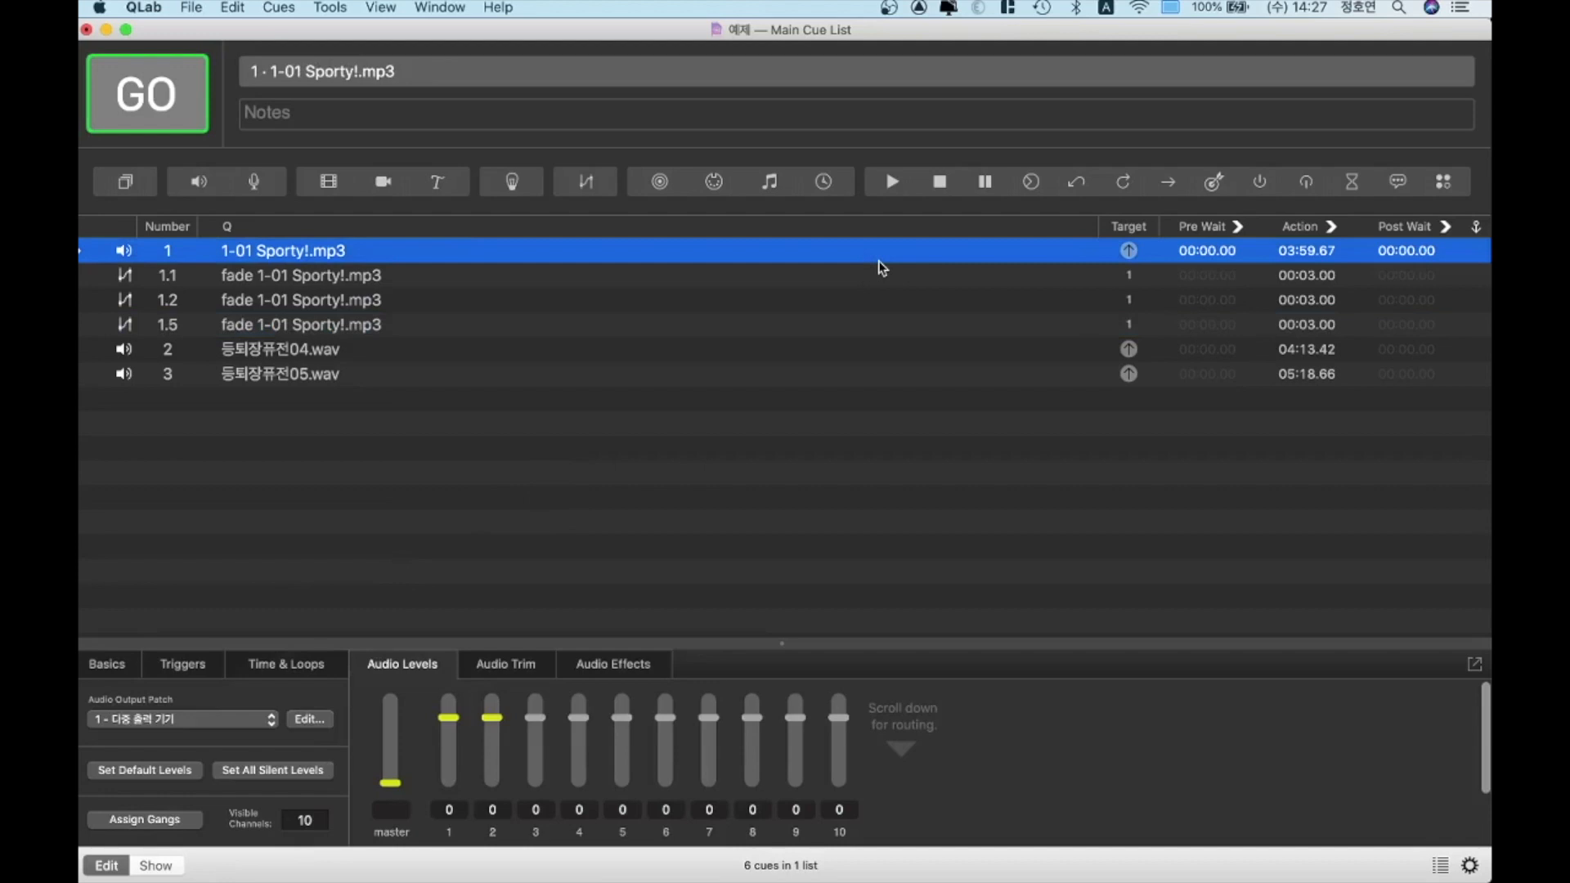
{"action": "key", "text": "space"}
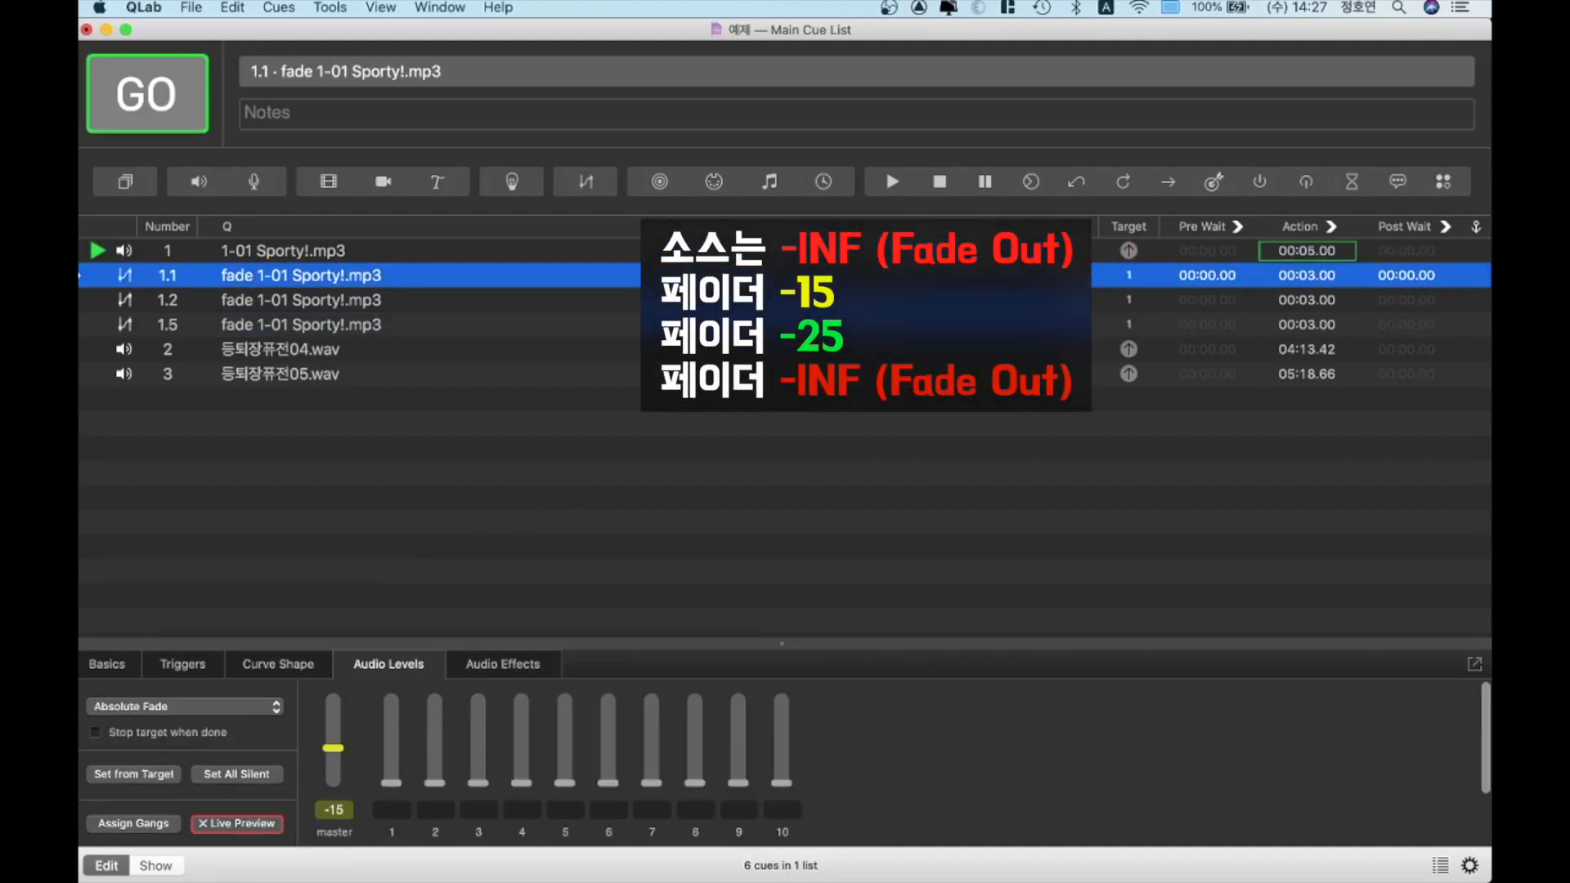
{"action": "key", "text": "space"}
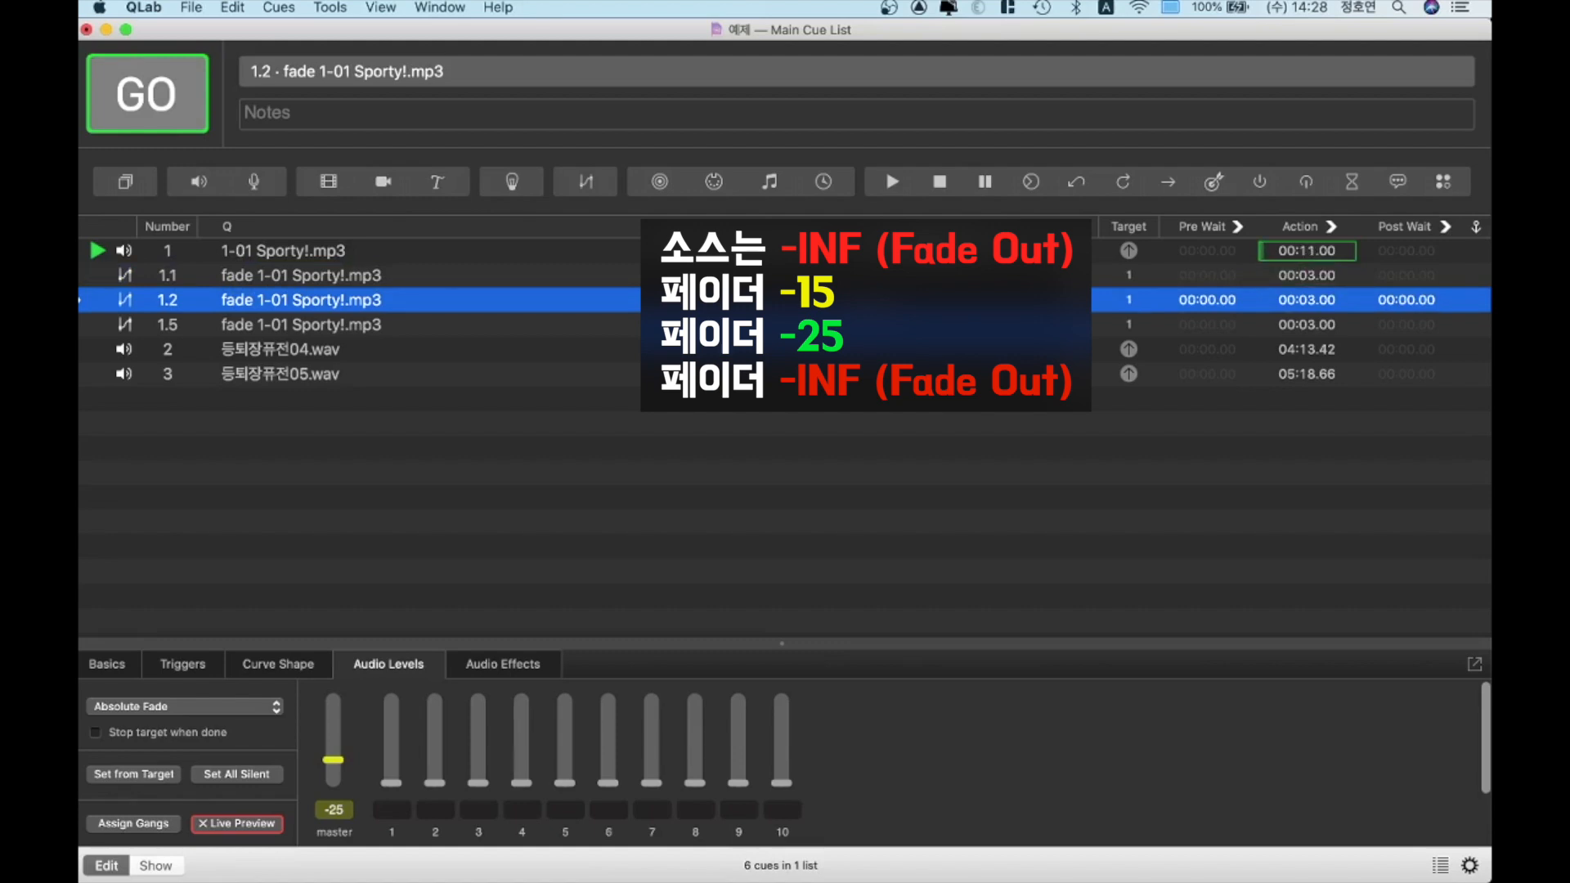
{"action": "key", "text": "space"}
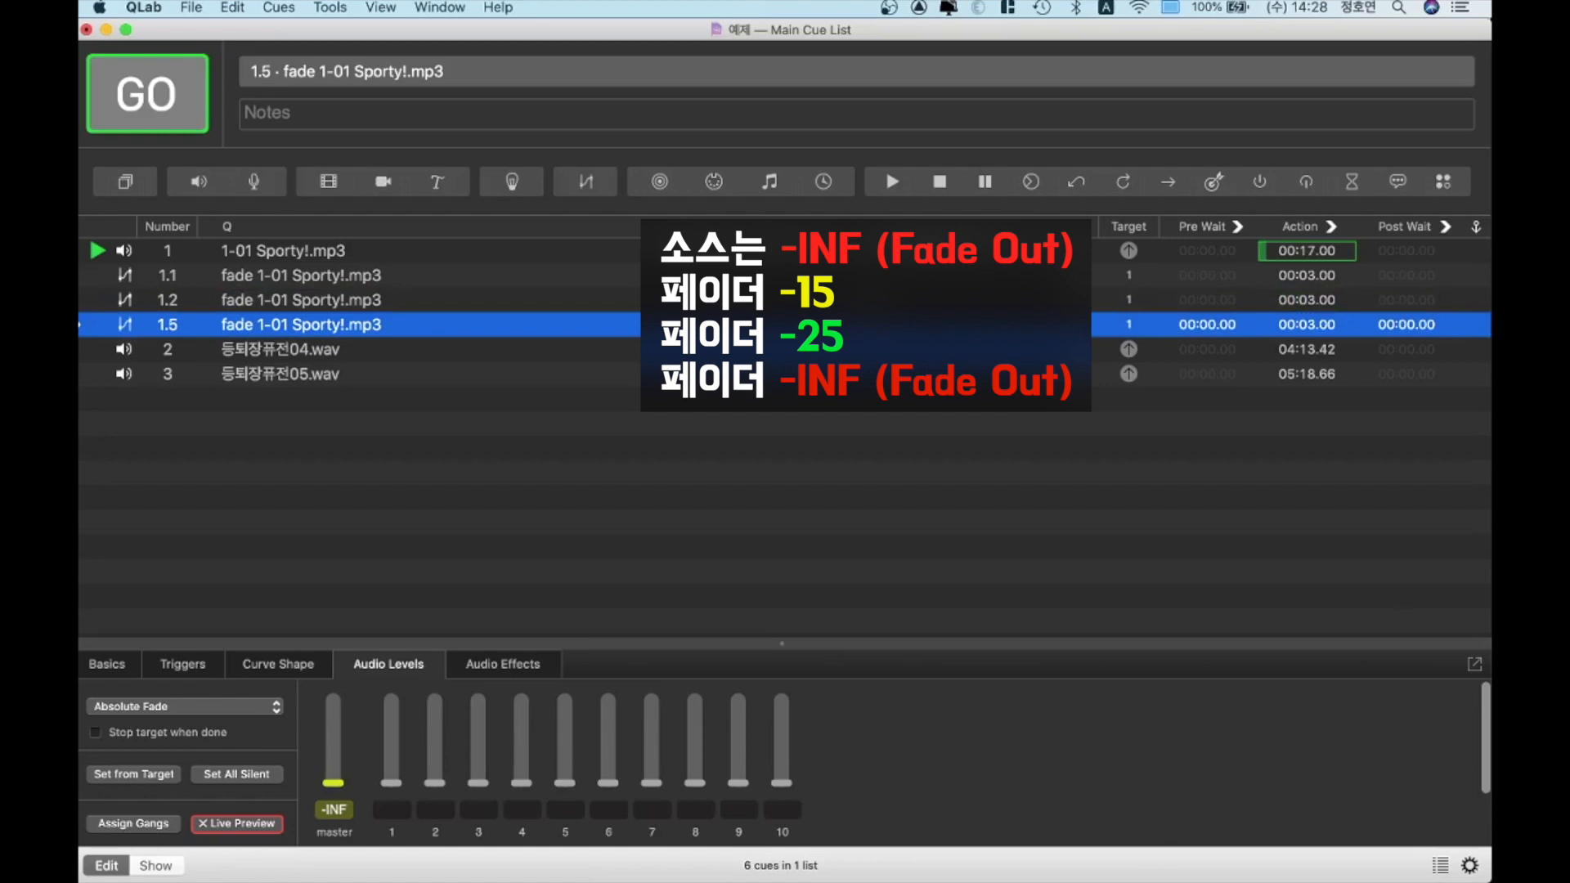
{"action": "key", "text": "space"}
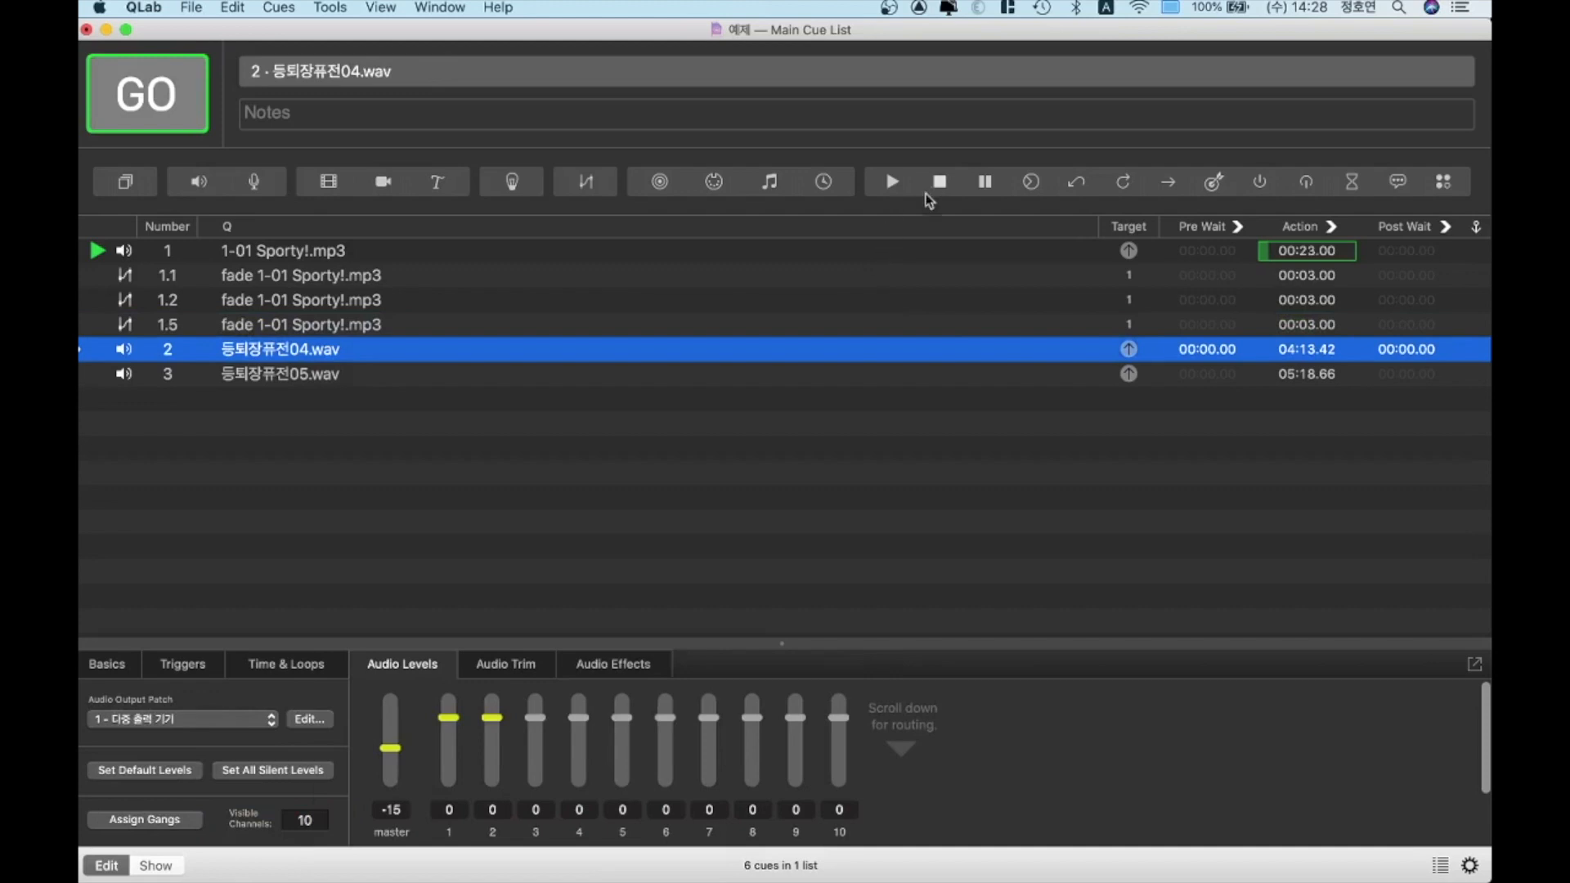
Review the levels of the running track and its fades, fire fade cue 1.1 again, and stop all cues
{"action": "left_click", "coordinate": [1298, 251]}
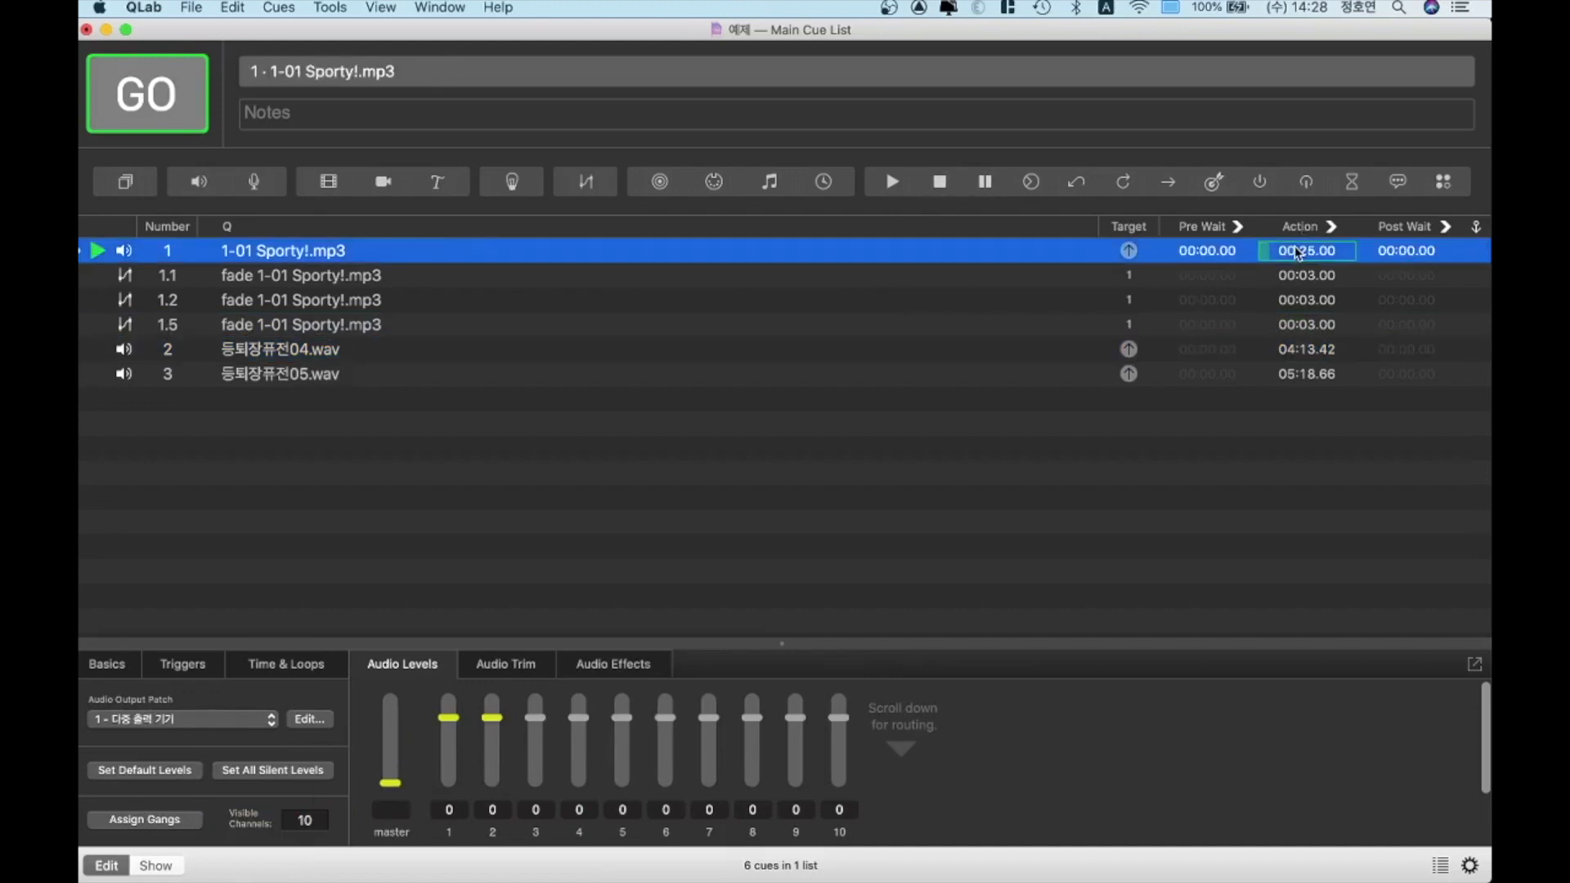
{"action": "key", "text": "Down"}
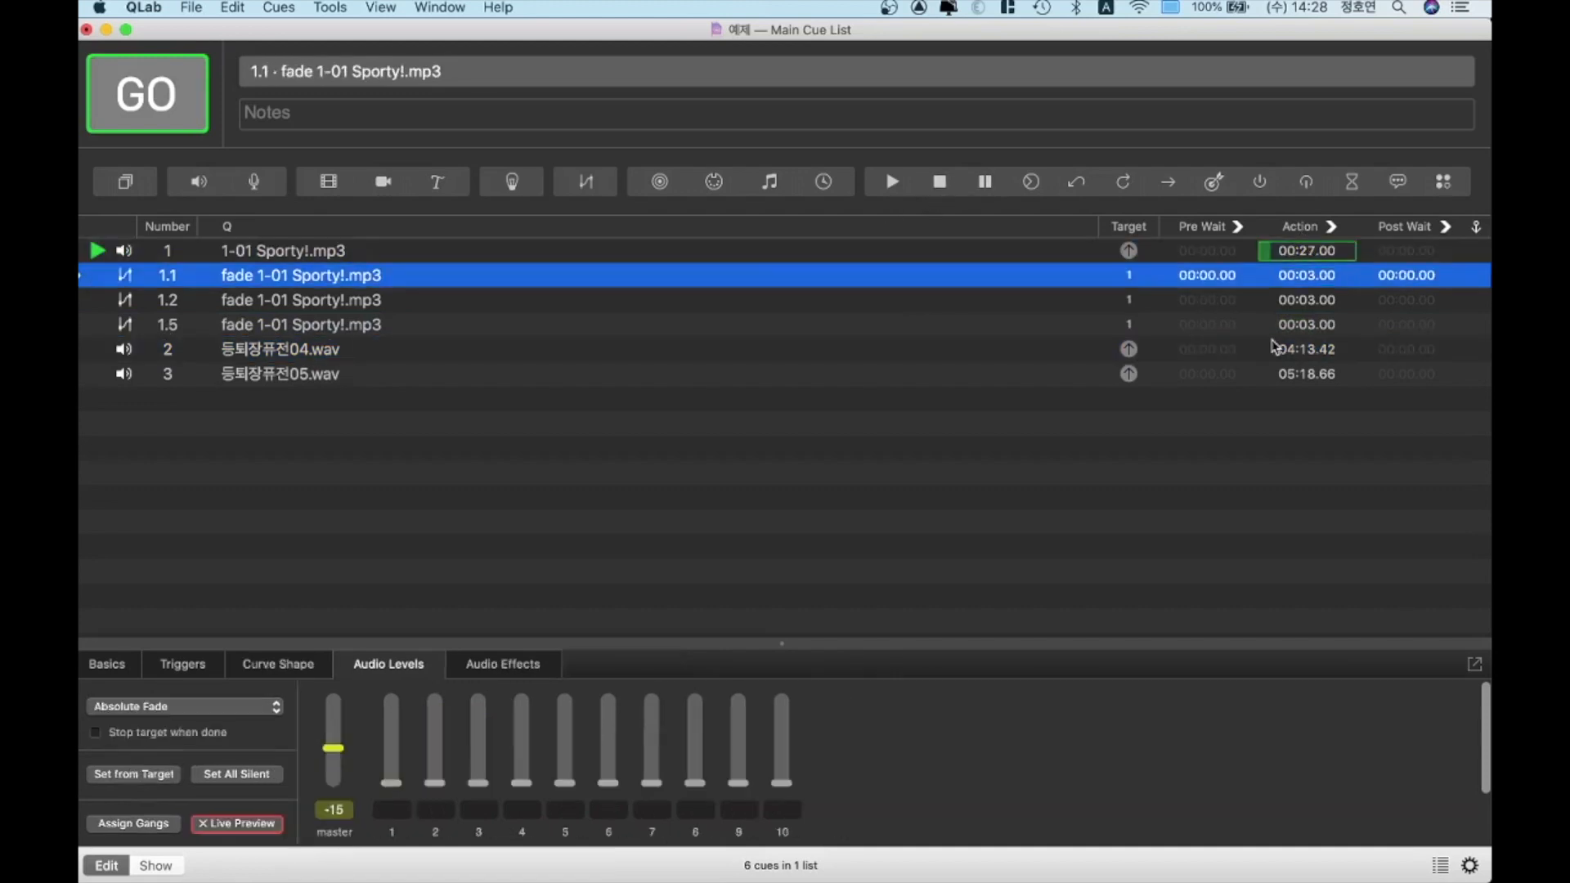
{"action": "key", "text": "Down"}
{"action": "key", "text": "Down"}
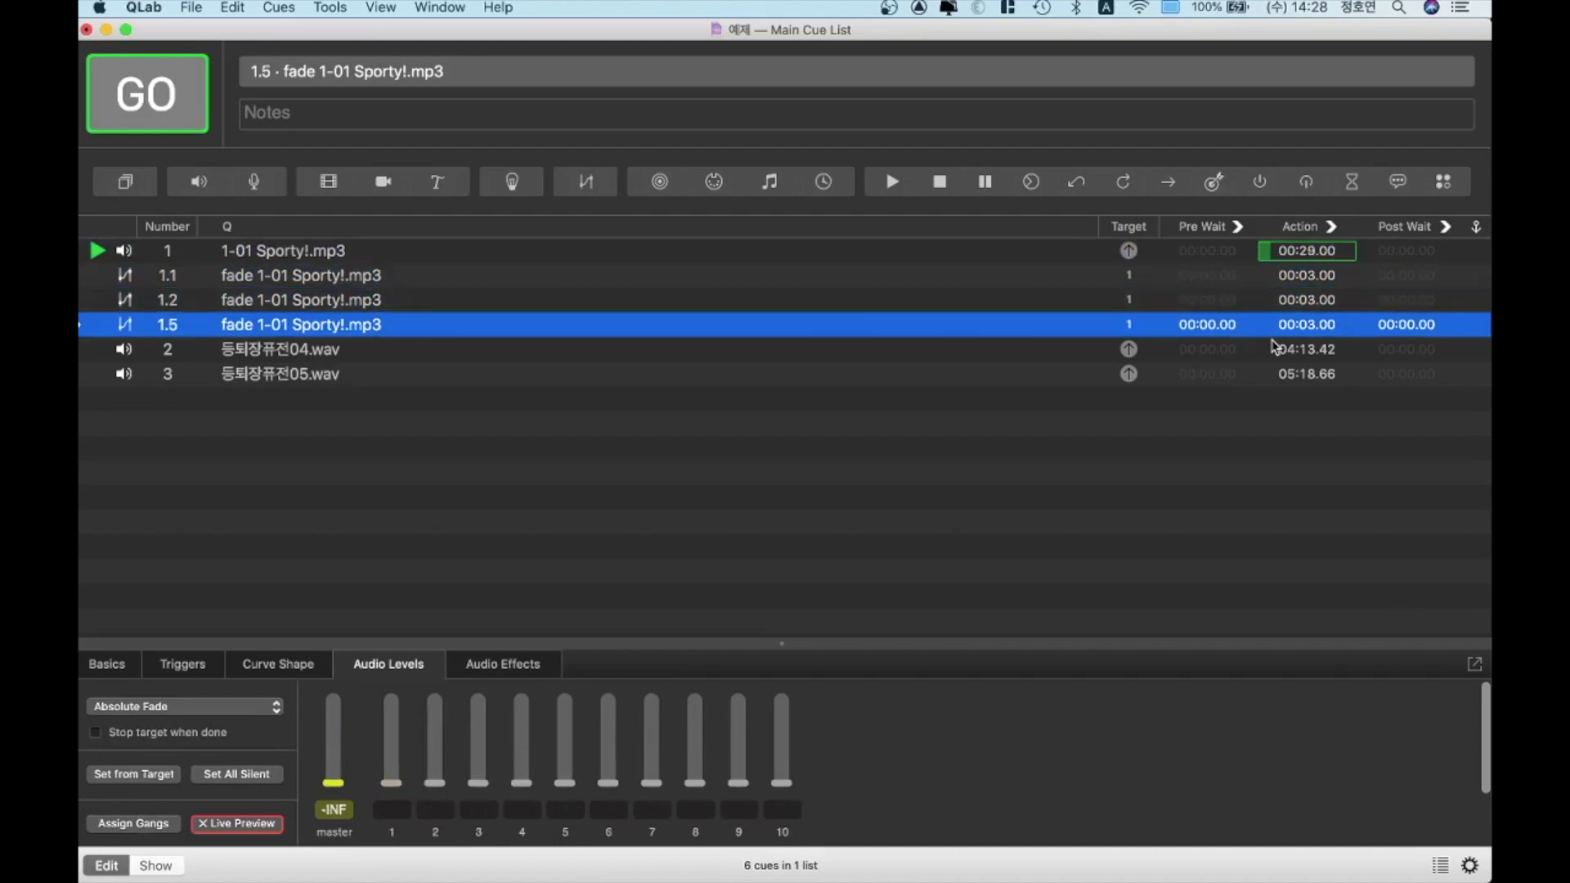
{"action": "key", "text": "Up"}
{"action": "key", "text": "Up"}
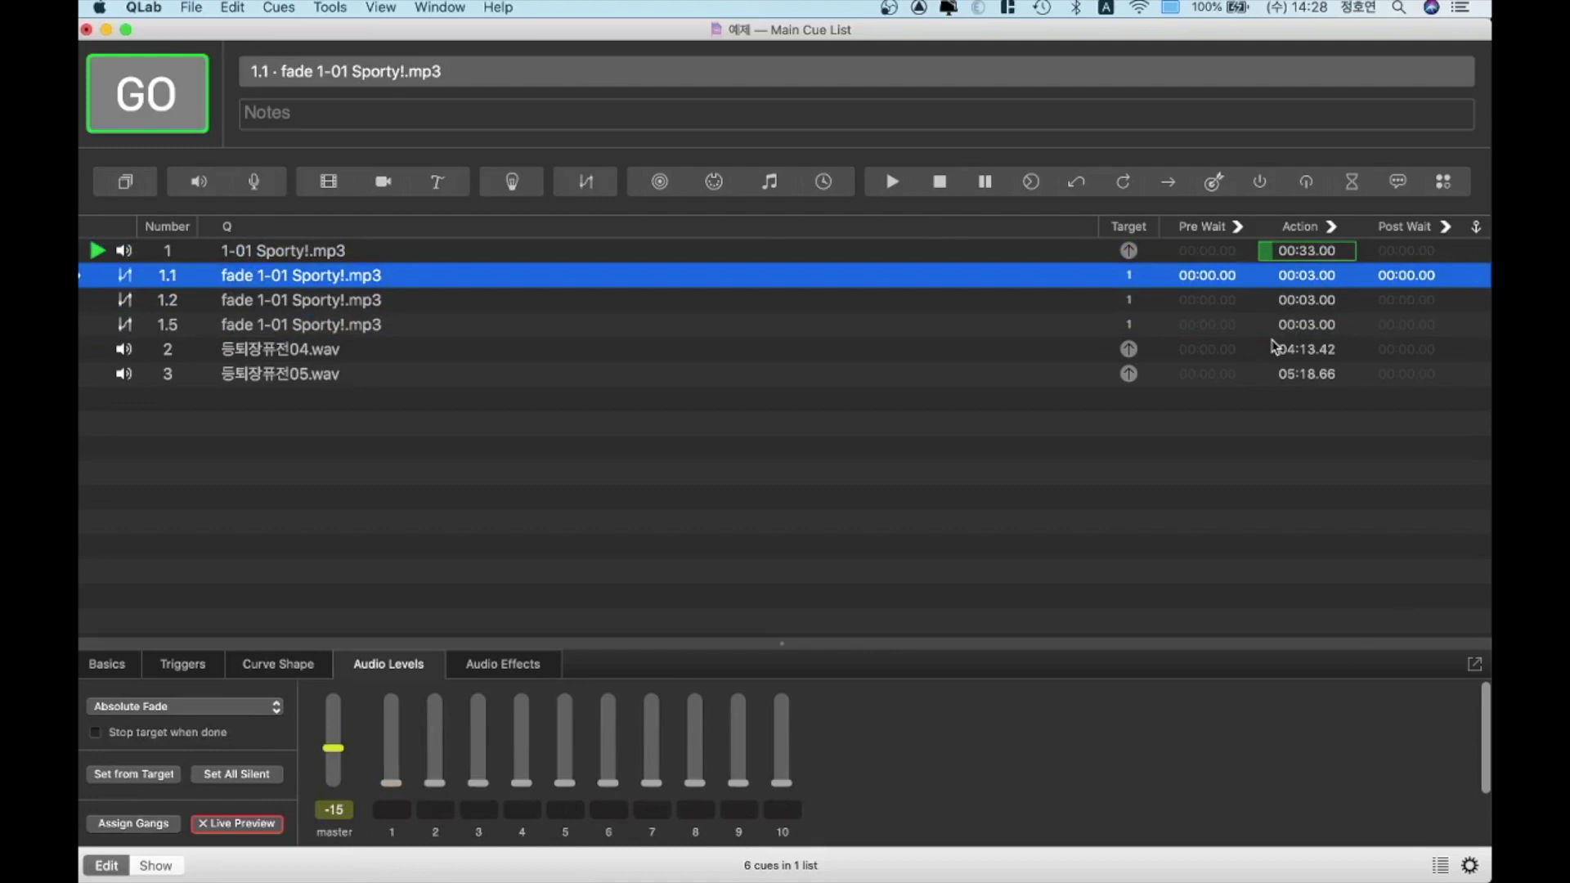
{"action": "key", "text": "space"}
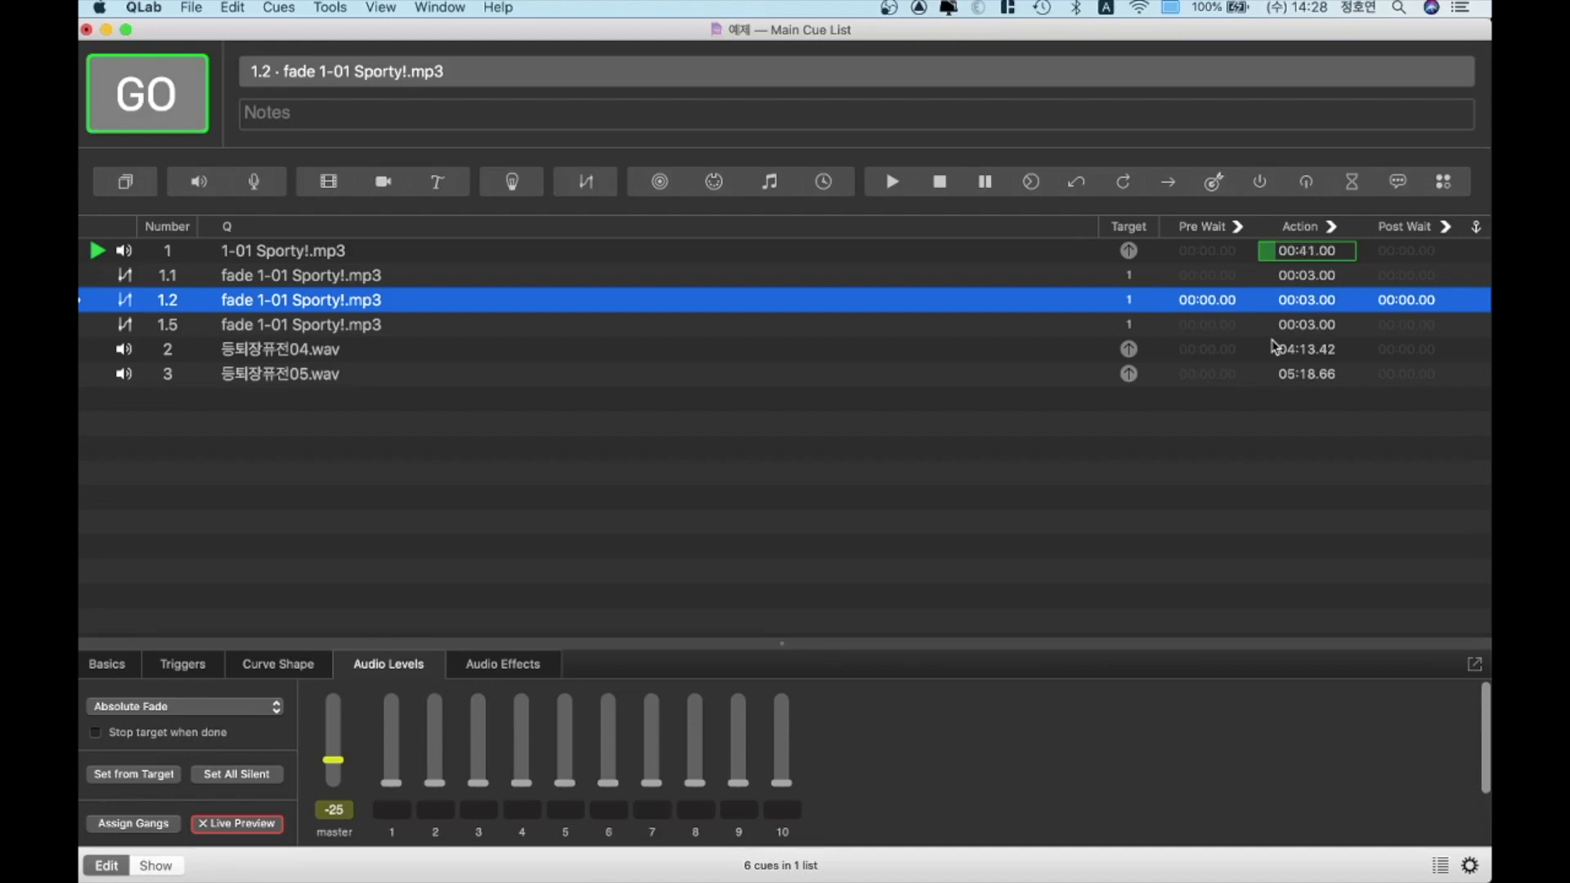
{"action": "key", "text": "Escape"}
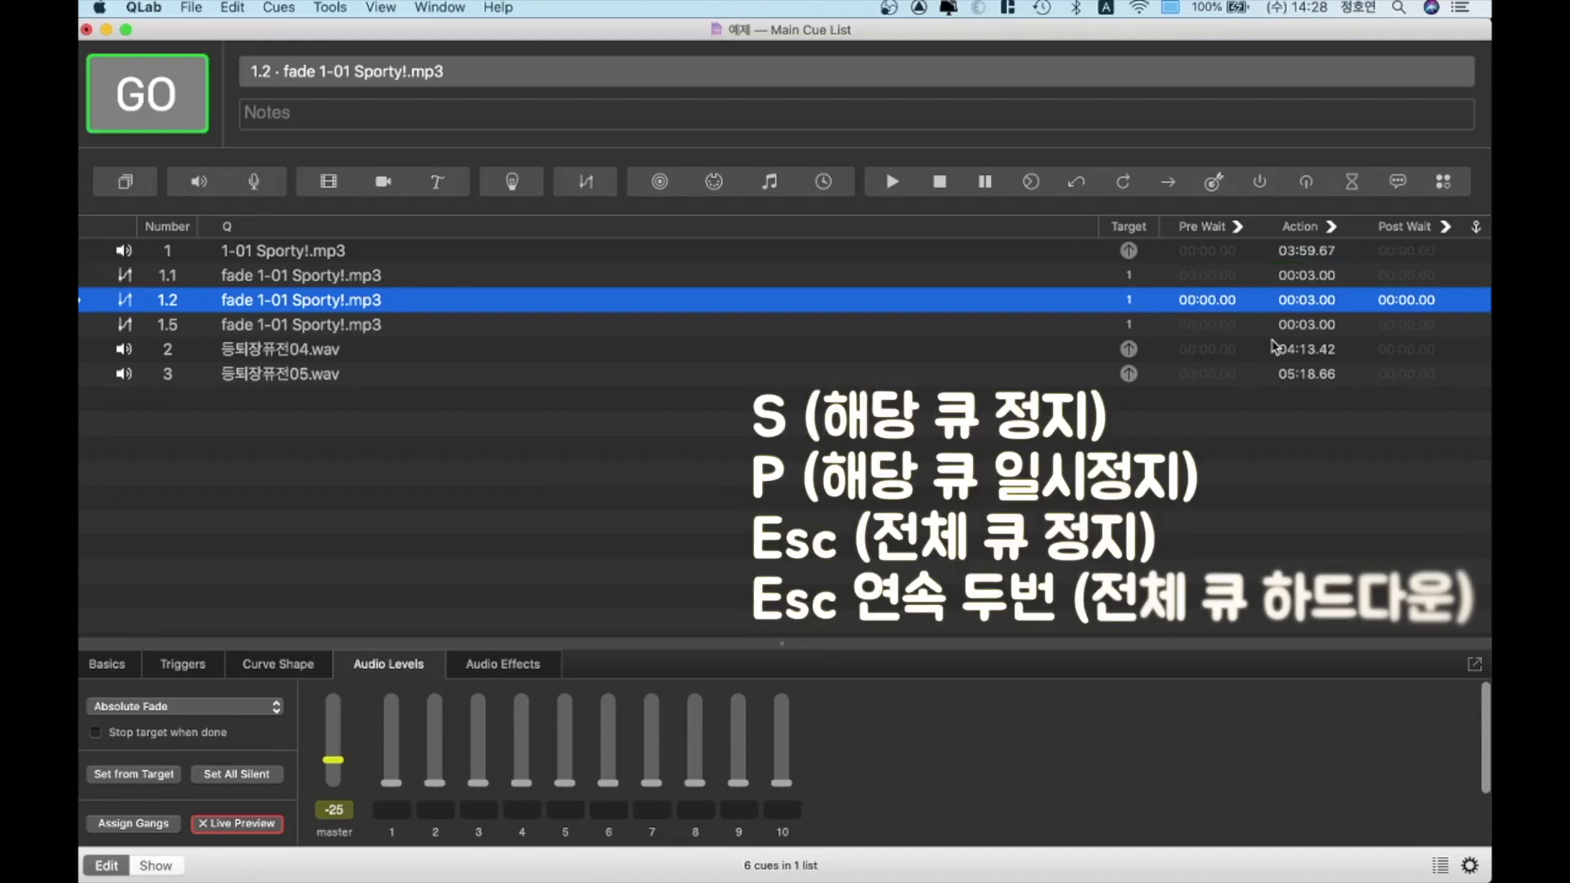
Fire fade cue 1.1 while its source track is stopped to test how the fade depends on its target
{"action": "key", "text": "Up"}
{"action": "key", "text": "Up"}
{"action": "key", "text": "Down"}
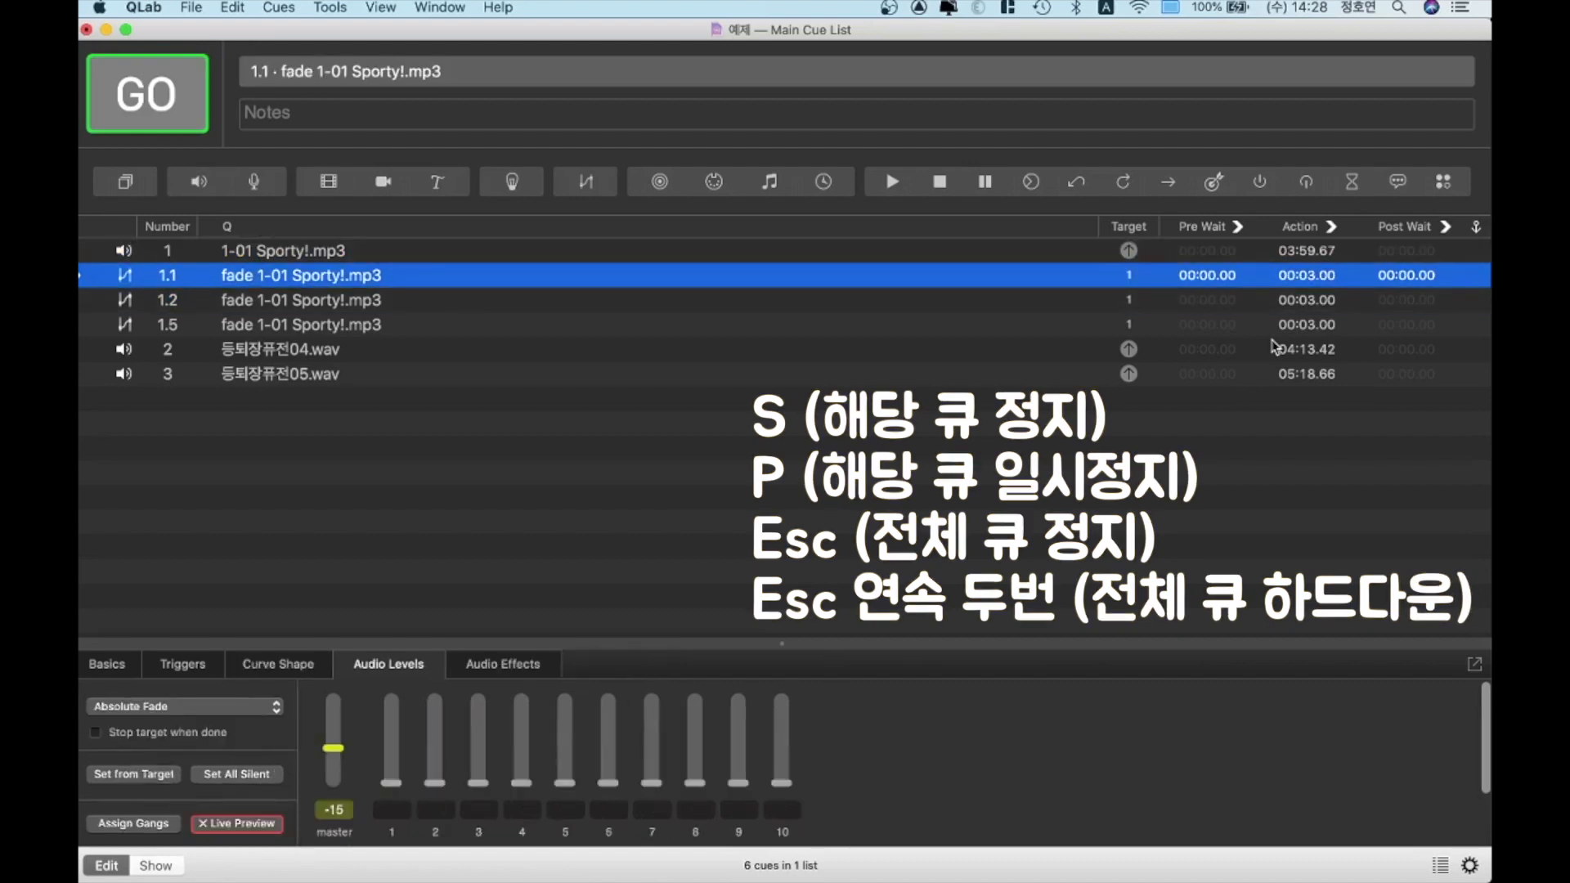
{"action": "key", "text": "Up"}
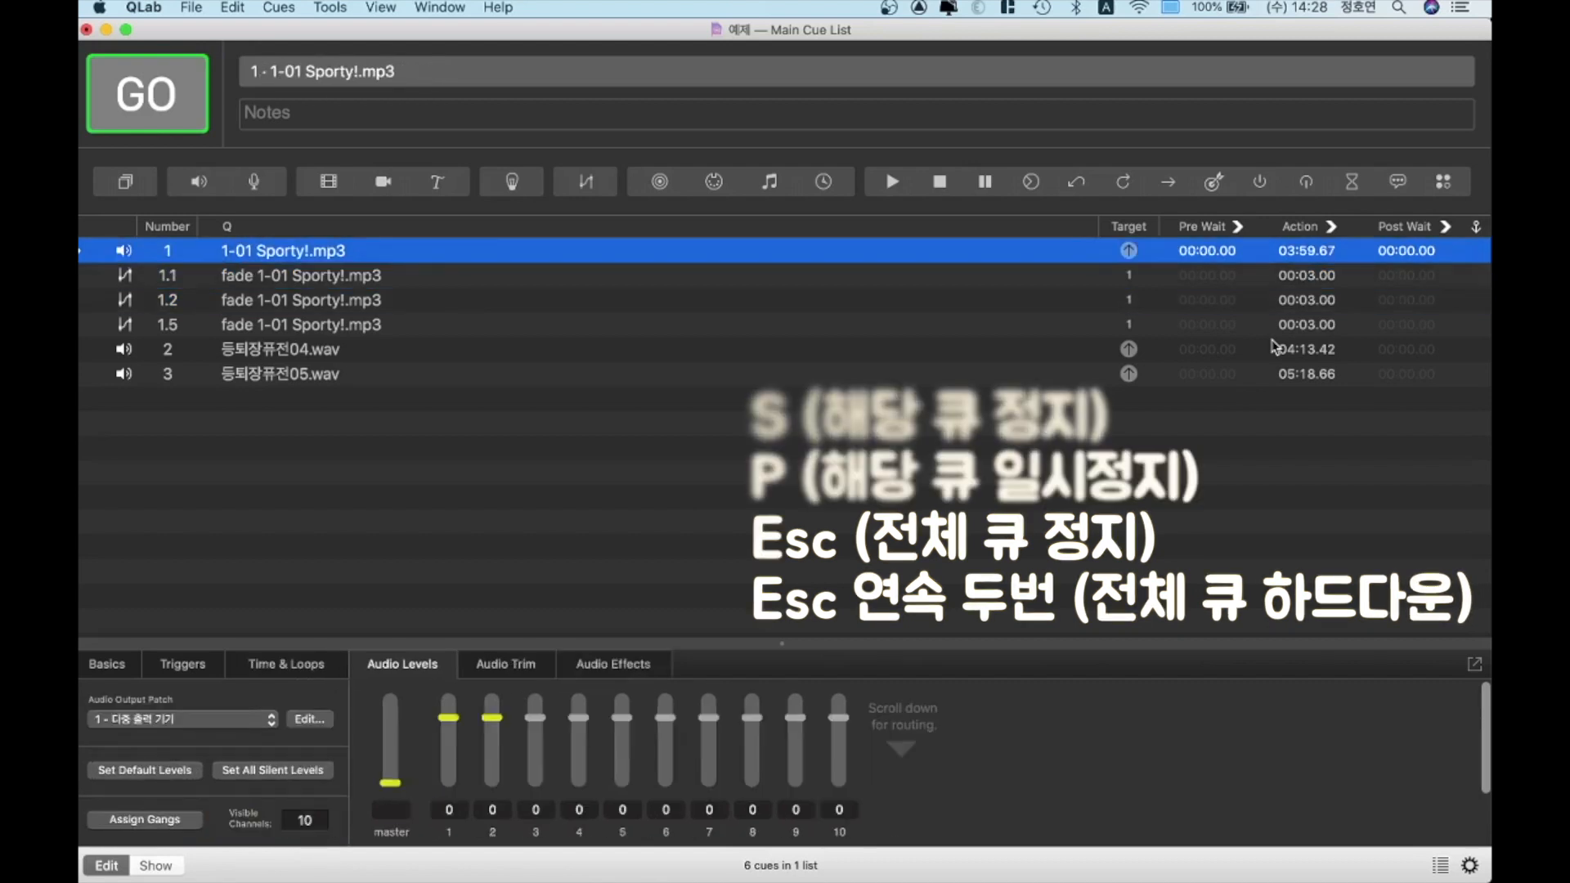
{"action": "key", "text": "Down"}
{"action": "key", "text": "space"}
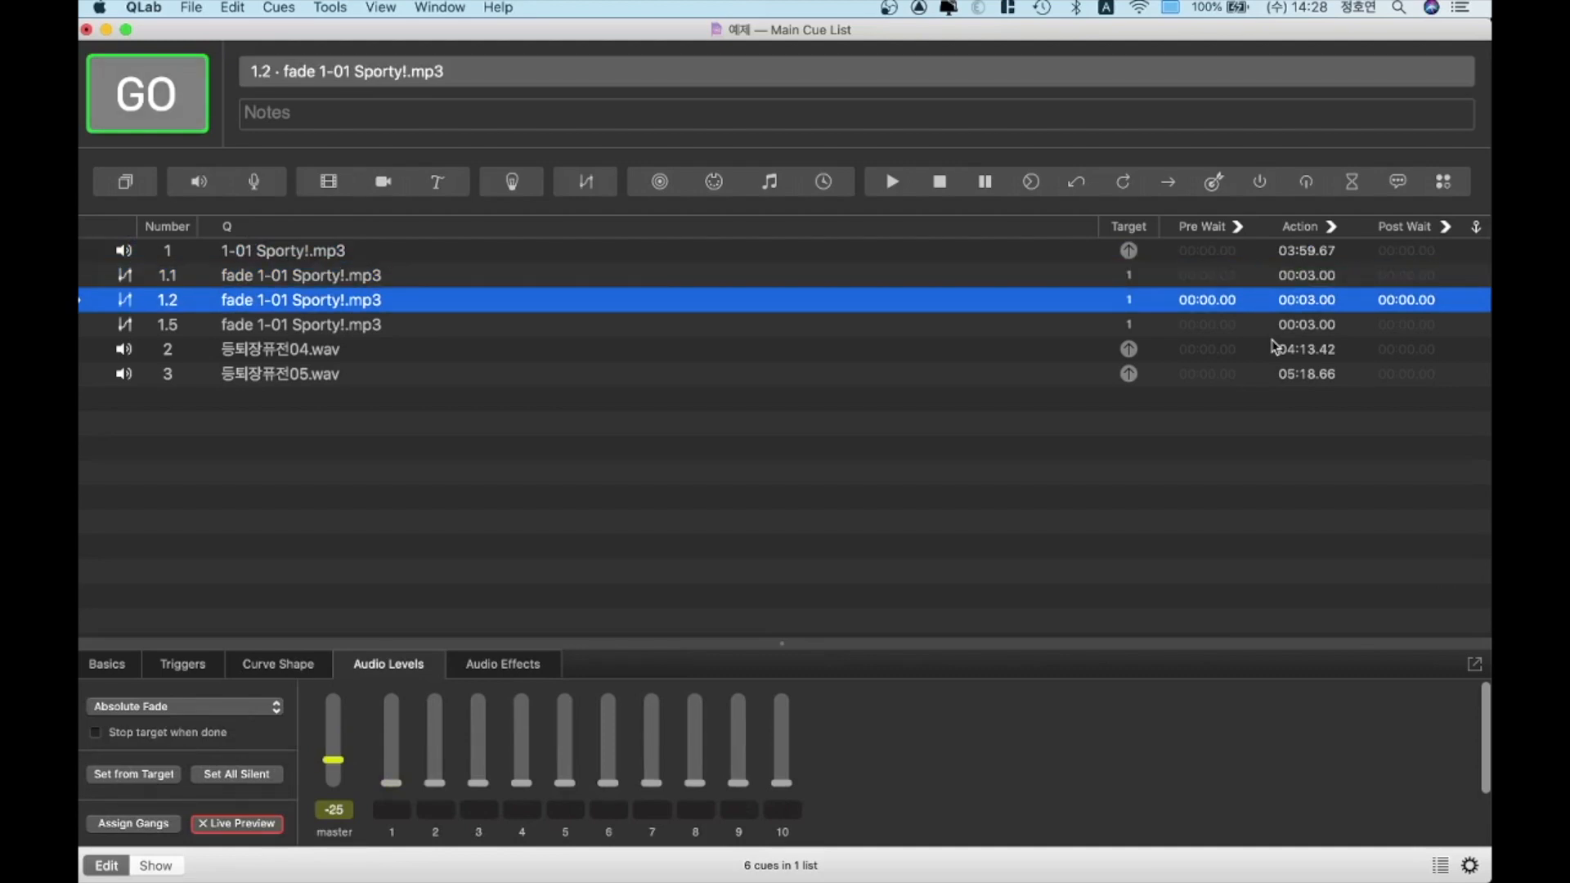
{"action": "key", "text": "Up"}
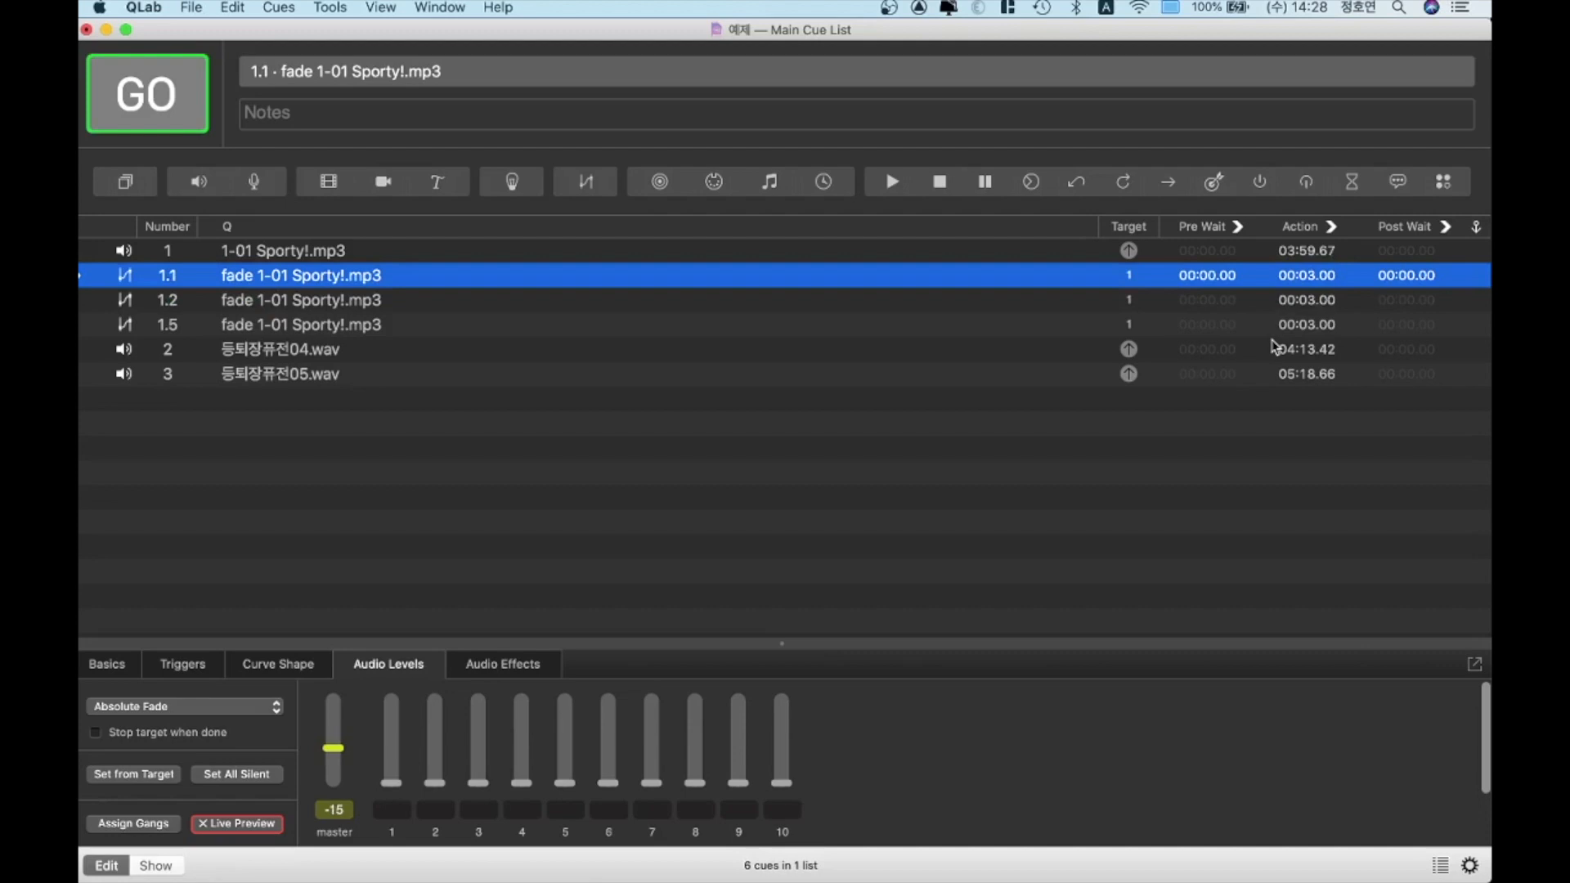
Add a Stop cue after fade cue 1.5 and target it to cue 1
{"action": "key", "text": "Up"}
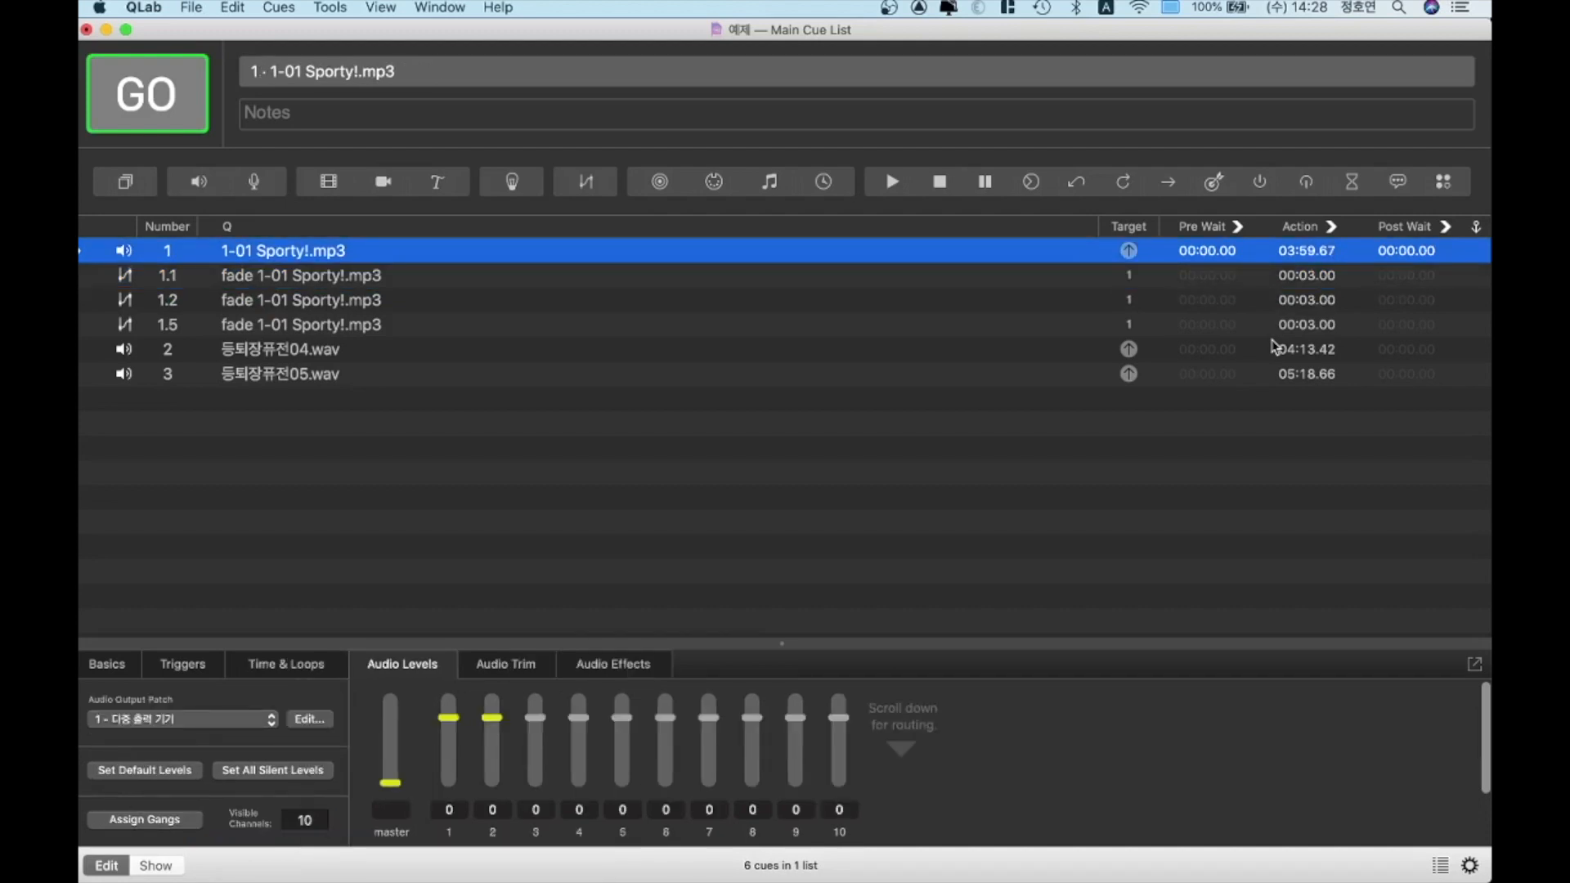
{"action": "key", "text": "Down"}
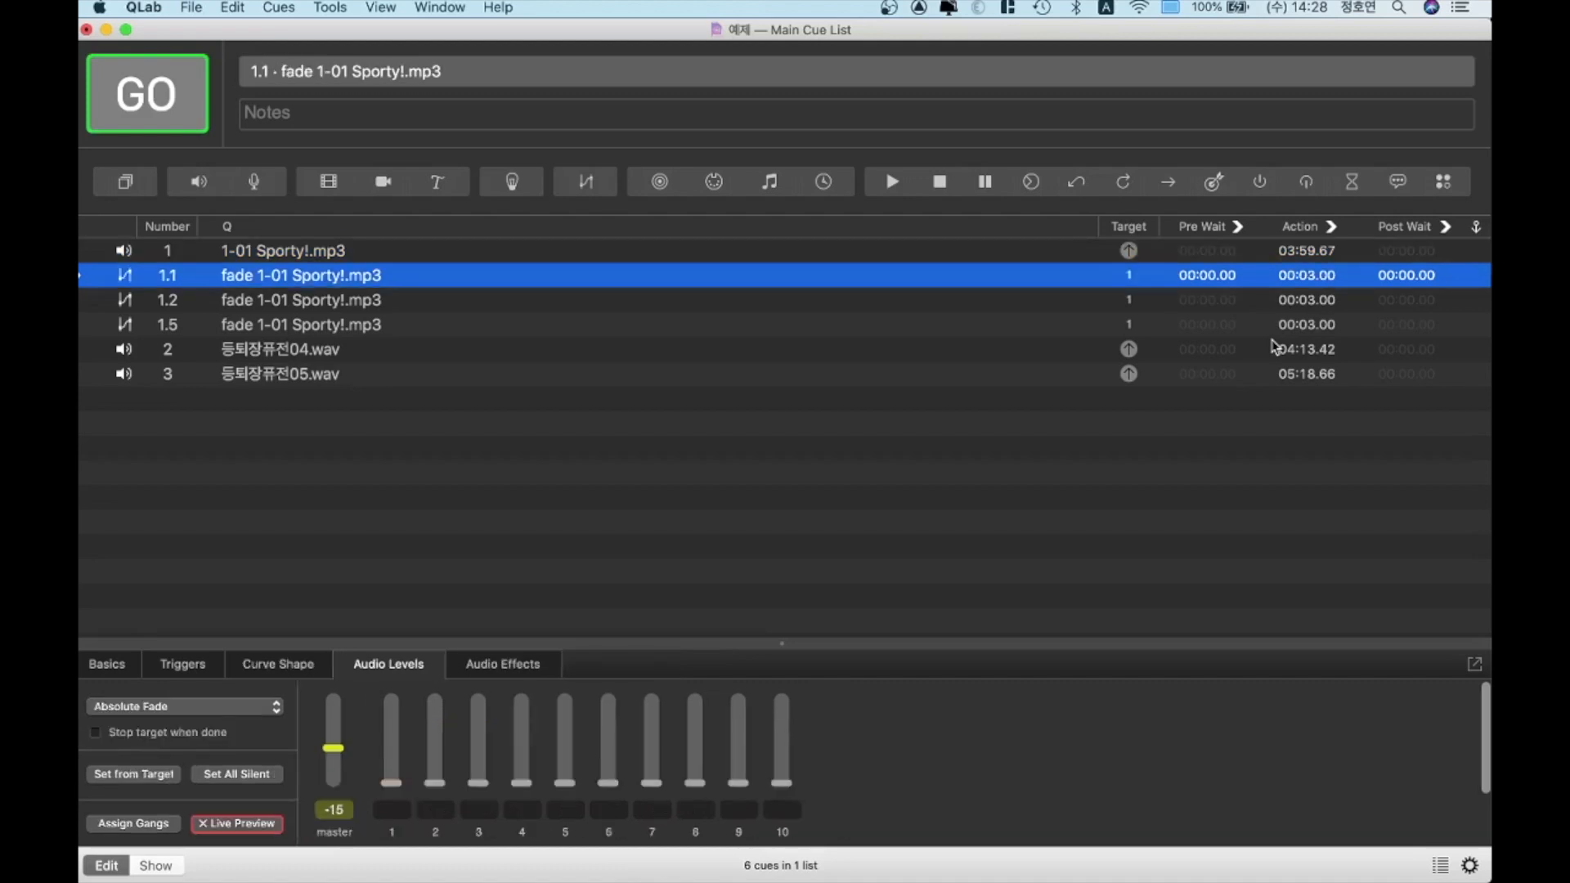
{"action": "key", "text": "Up"}
{"action": "key", "text": "Down"}
{"action": "key", "text": "Down"}
{"action": "key", "text": "Down"}
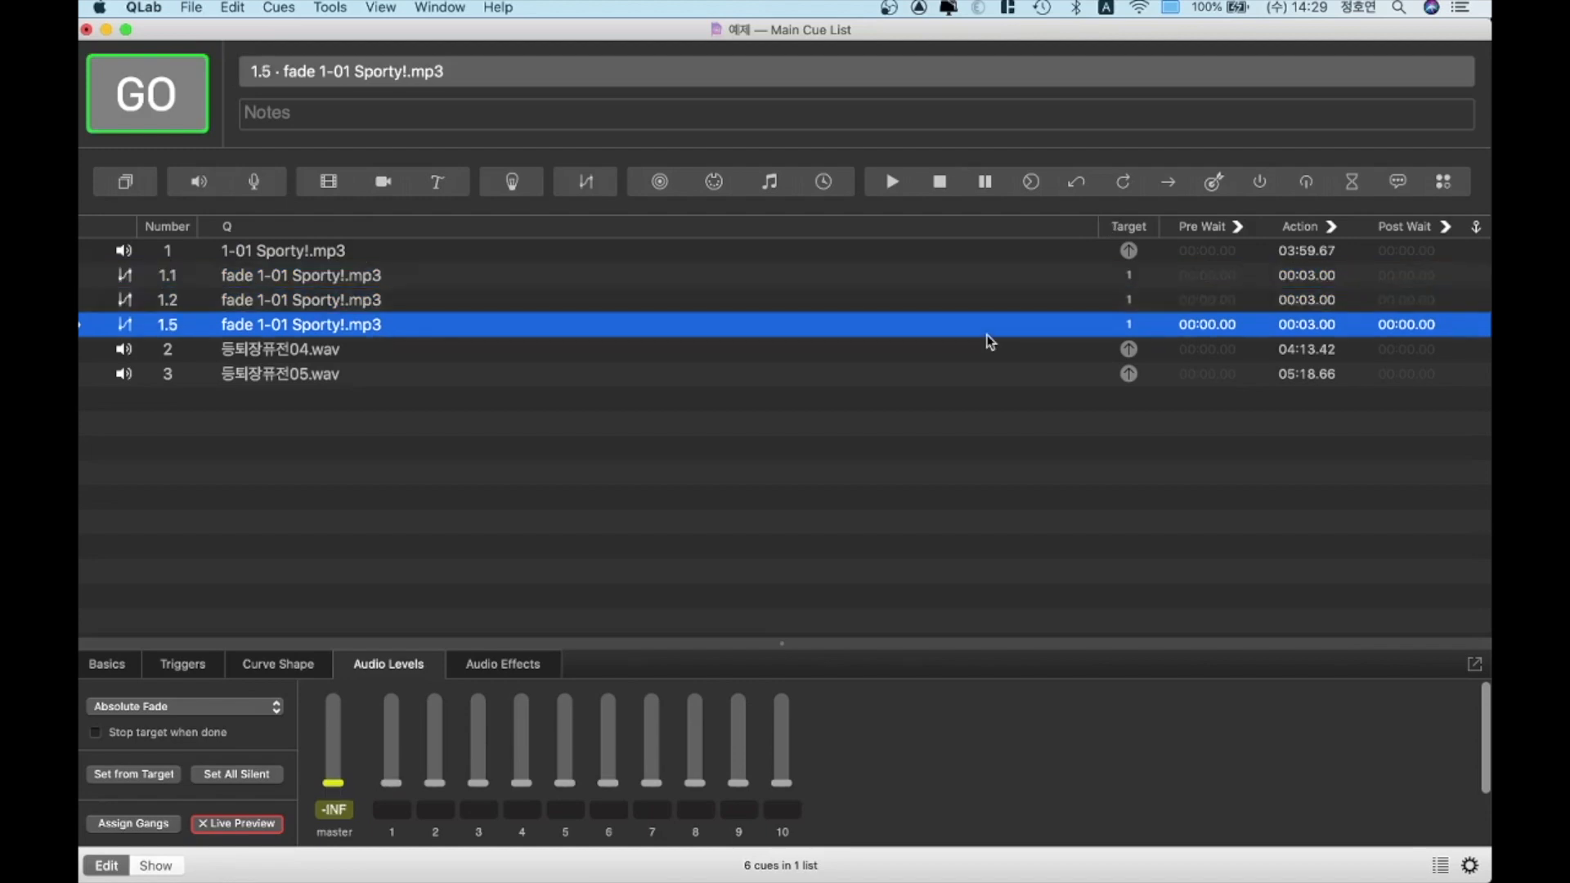
{"action": "left_click", "coordinate": [940, 184]}
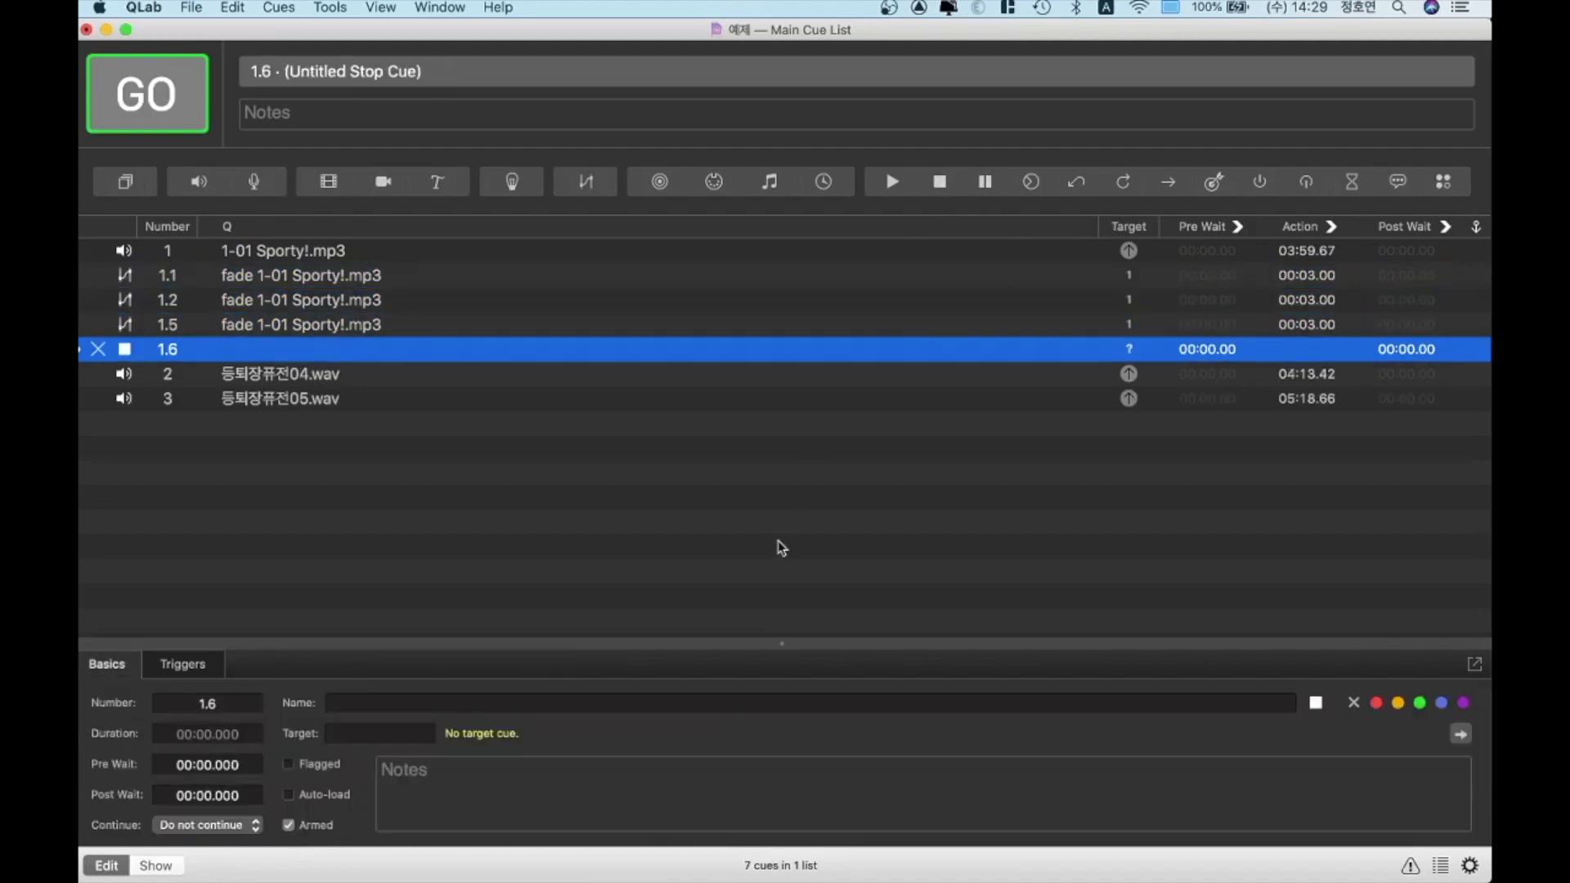
{"action": "type", "text": "1"}
{"action": "key", "text": "Return"}
Add a Start cue after the Stop cue and target it to cue 1
{"action": "left_click", "coordinate": [892, 182]}
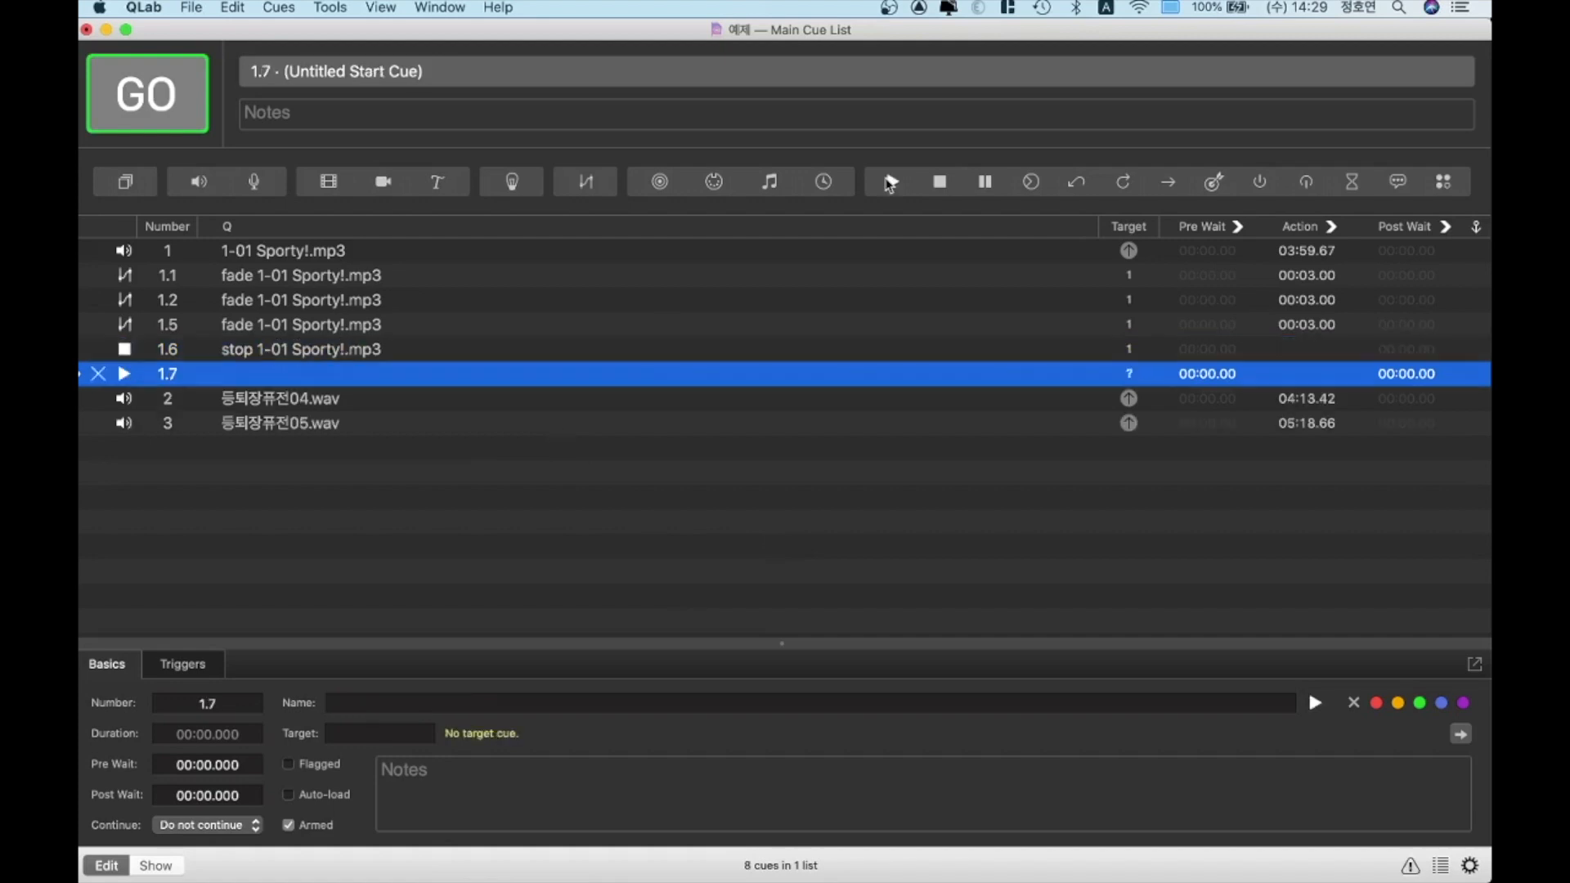
{"action": "type", "text": "1"}
{"action": "key", "text": "Return"}
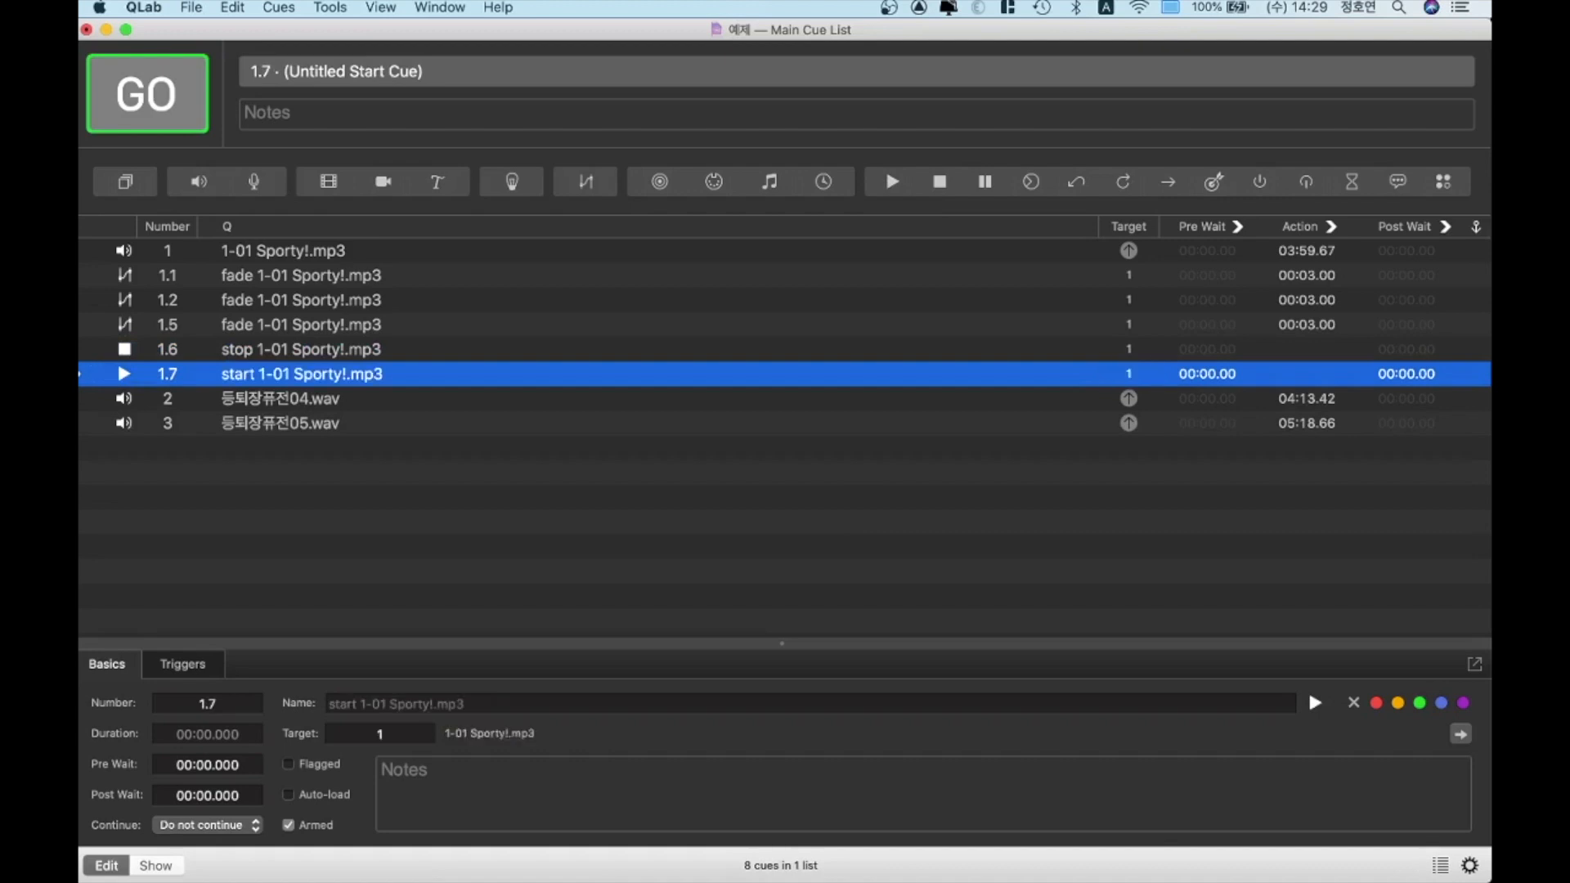
Add a Fade cue after the Start cue with a master level of -15 and target it to cue 1
{"action": "key", "text": "super+7"}
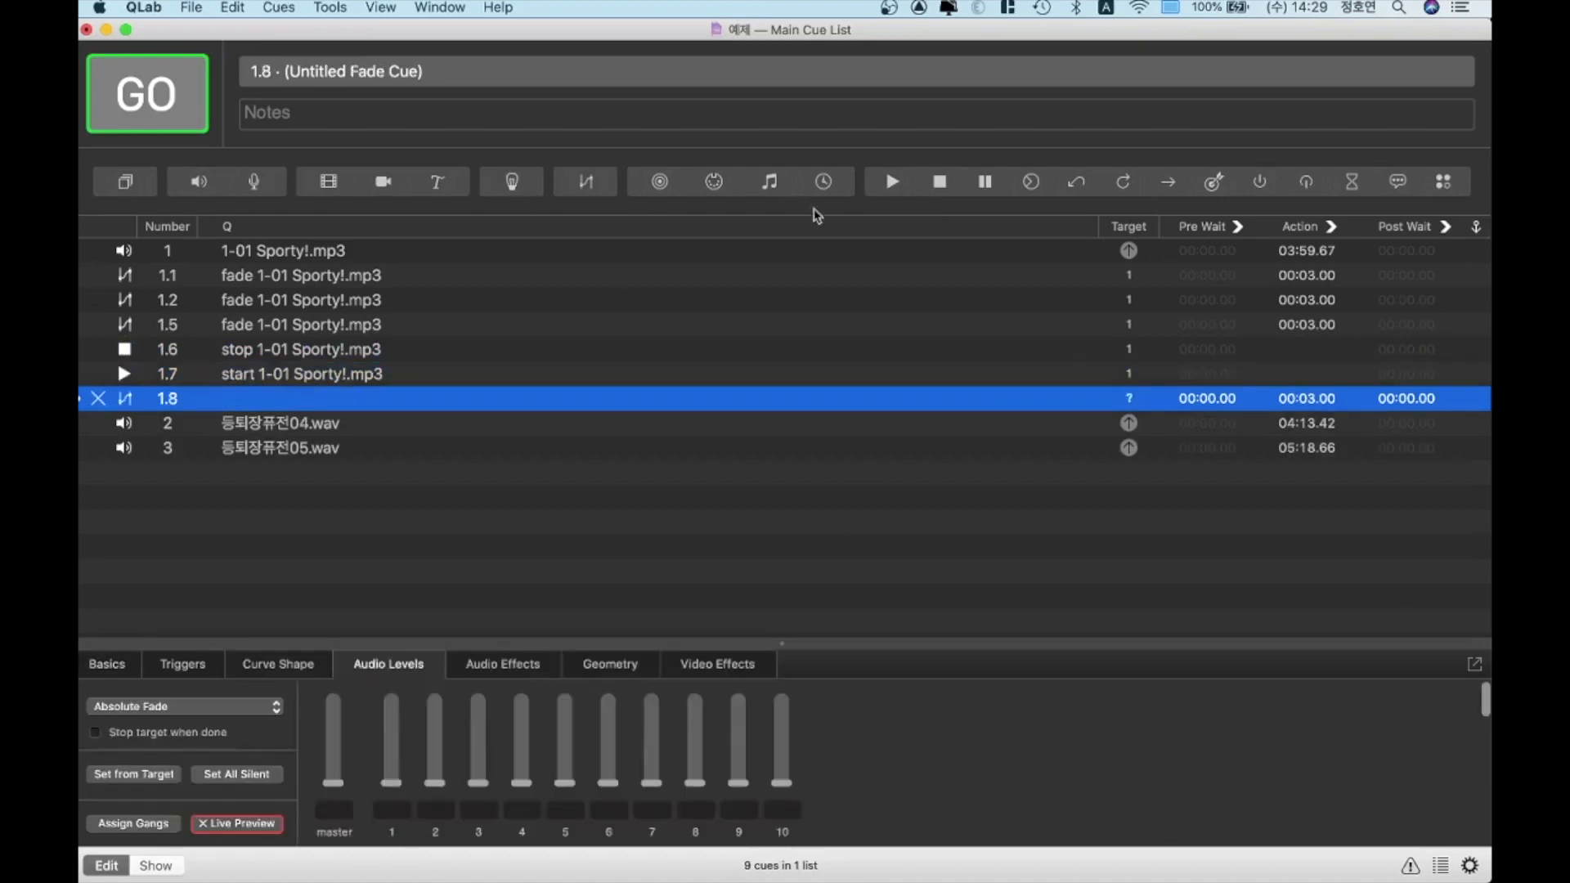
{"action": "type", "text": "t1"}
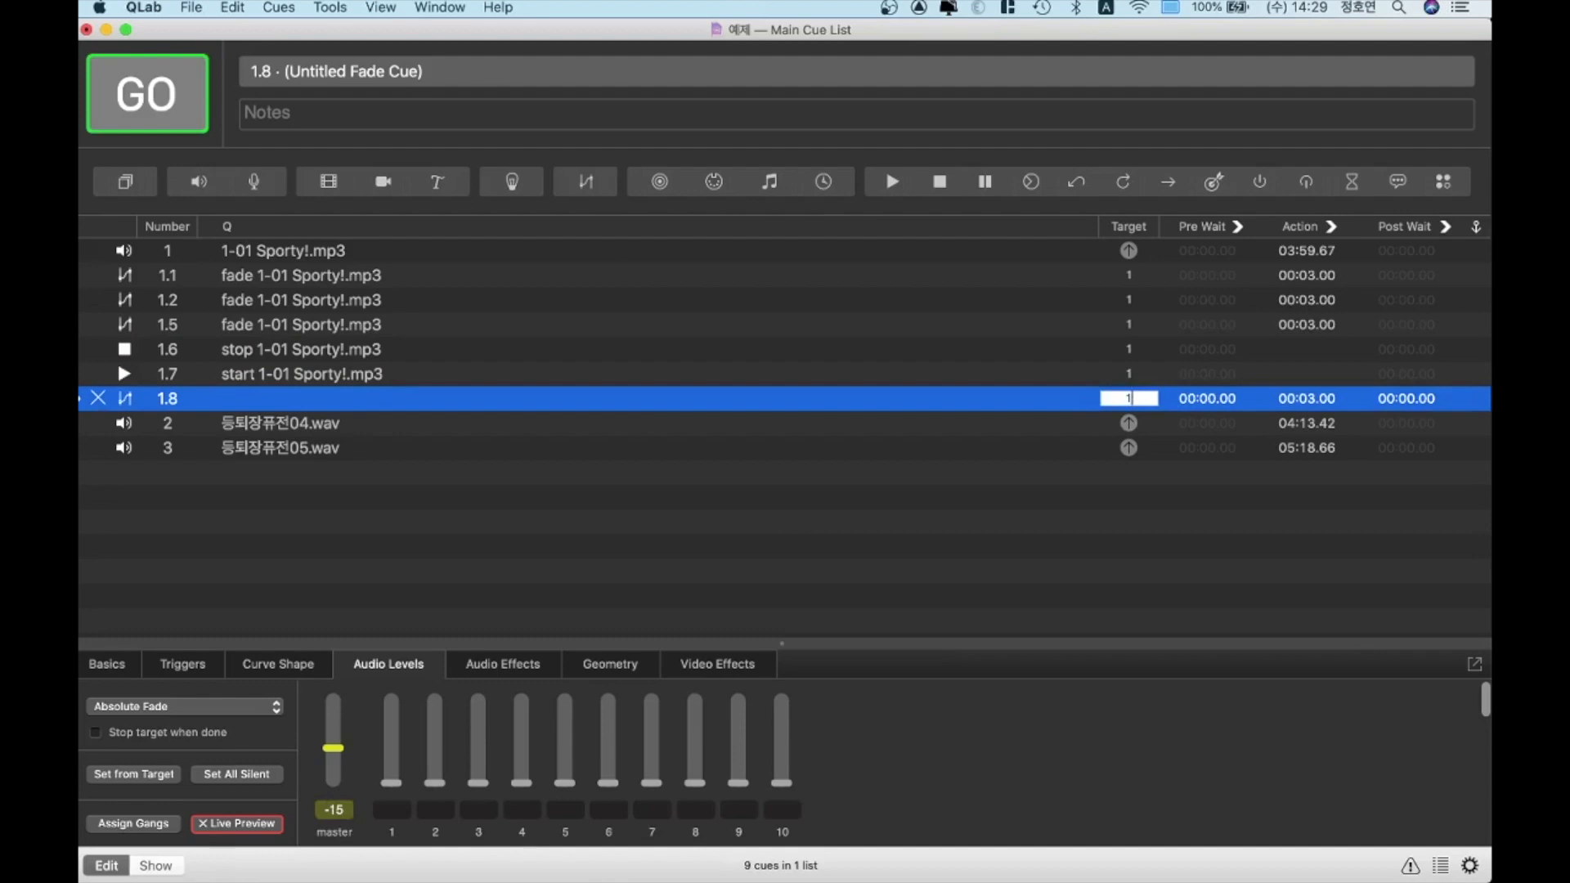
{"action": "key", "text": "Return"}
Play the 1-01 Sporty!.mp3 cue, run its fade cues 1.1 and 1.5, and fire stop cue 1.6
{"action": "key", "text": "Up"}
{"action": "key", "text": "Up"}
{"action": "key", "text": "Up"}
{"action": "key", "text": "Up"}
{"action": "key", "text": "Up"}
{"action": "key", "text": "Up"}
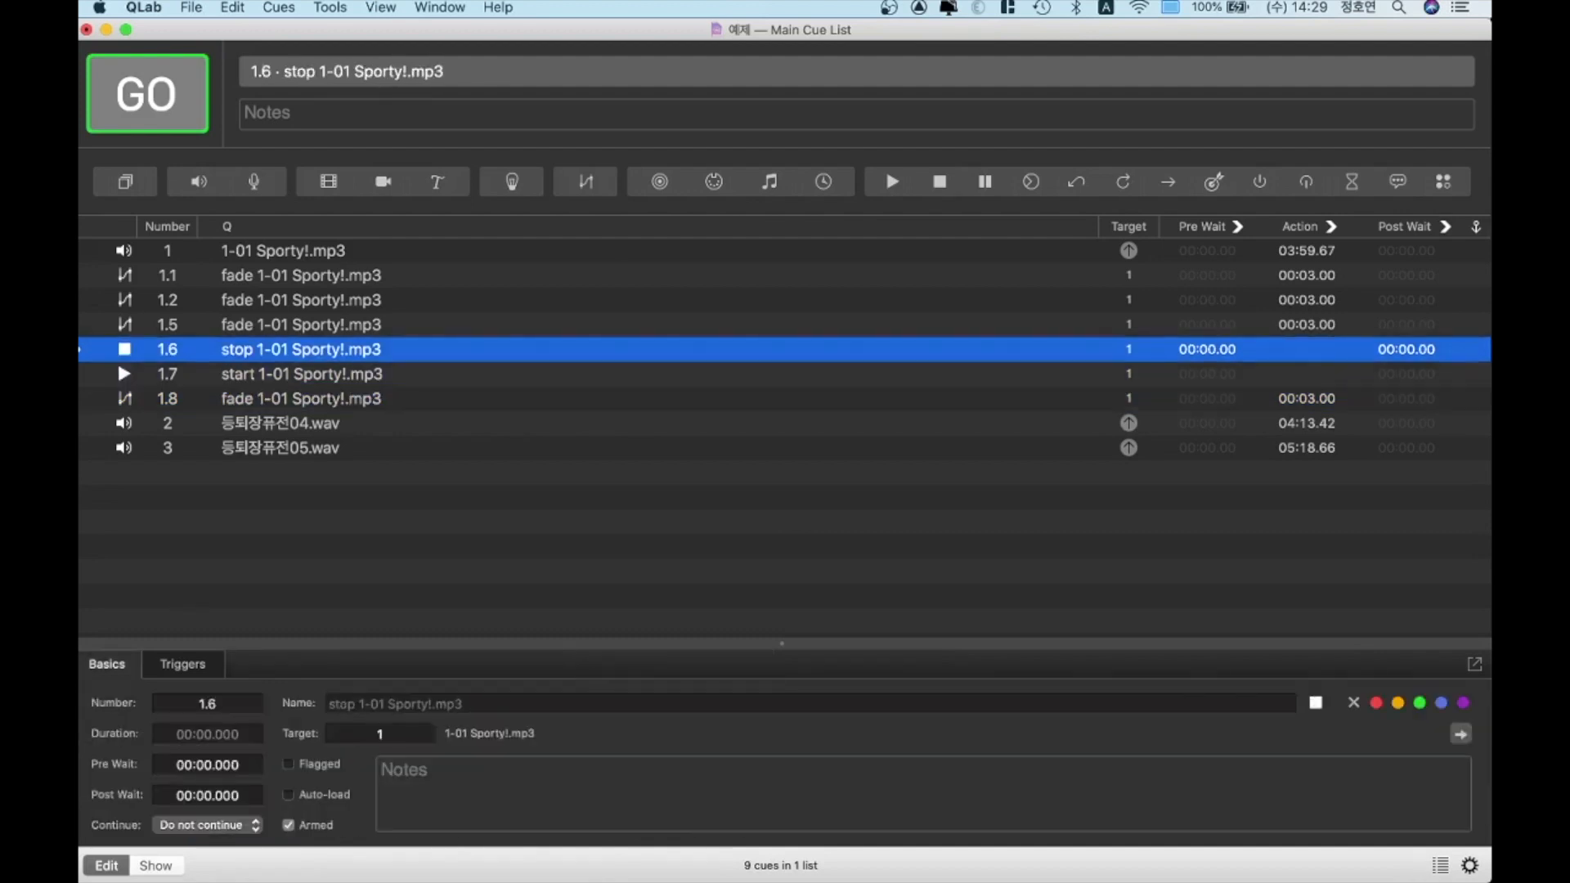
{"action": "key", "text": "space"}
{"action": "key", "text": "Down"}
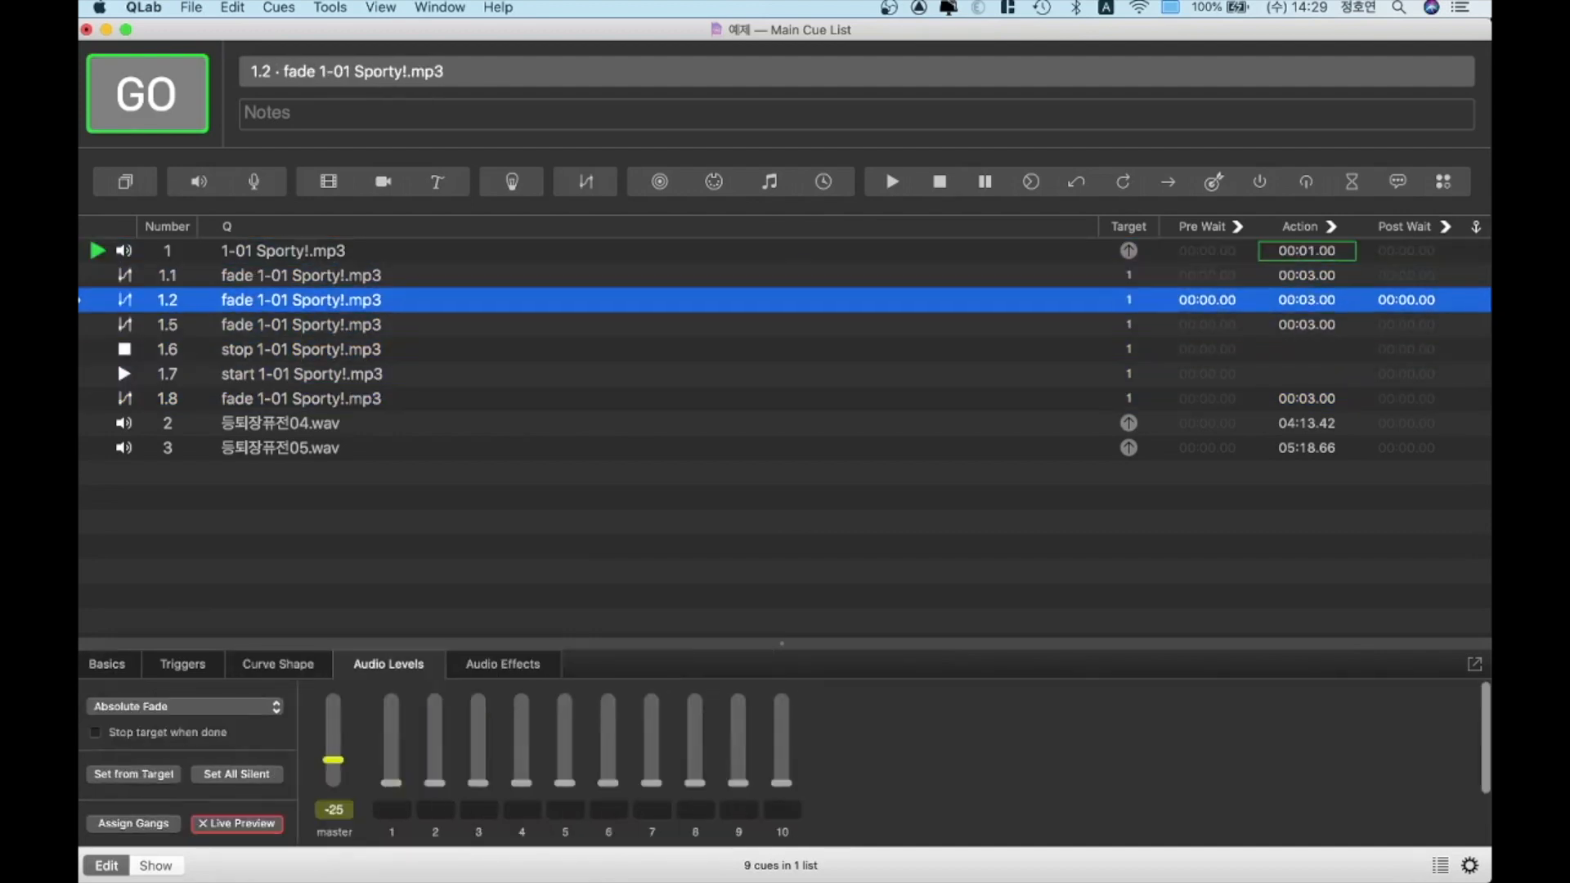
{"action": "key", "text": "Up"}
{"action": "key", "text": "space"}
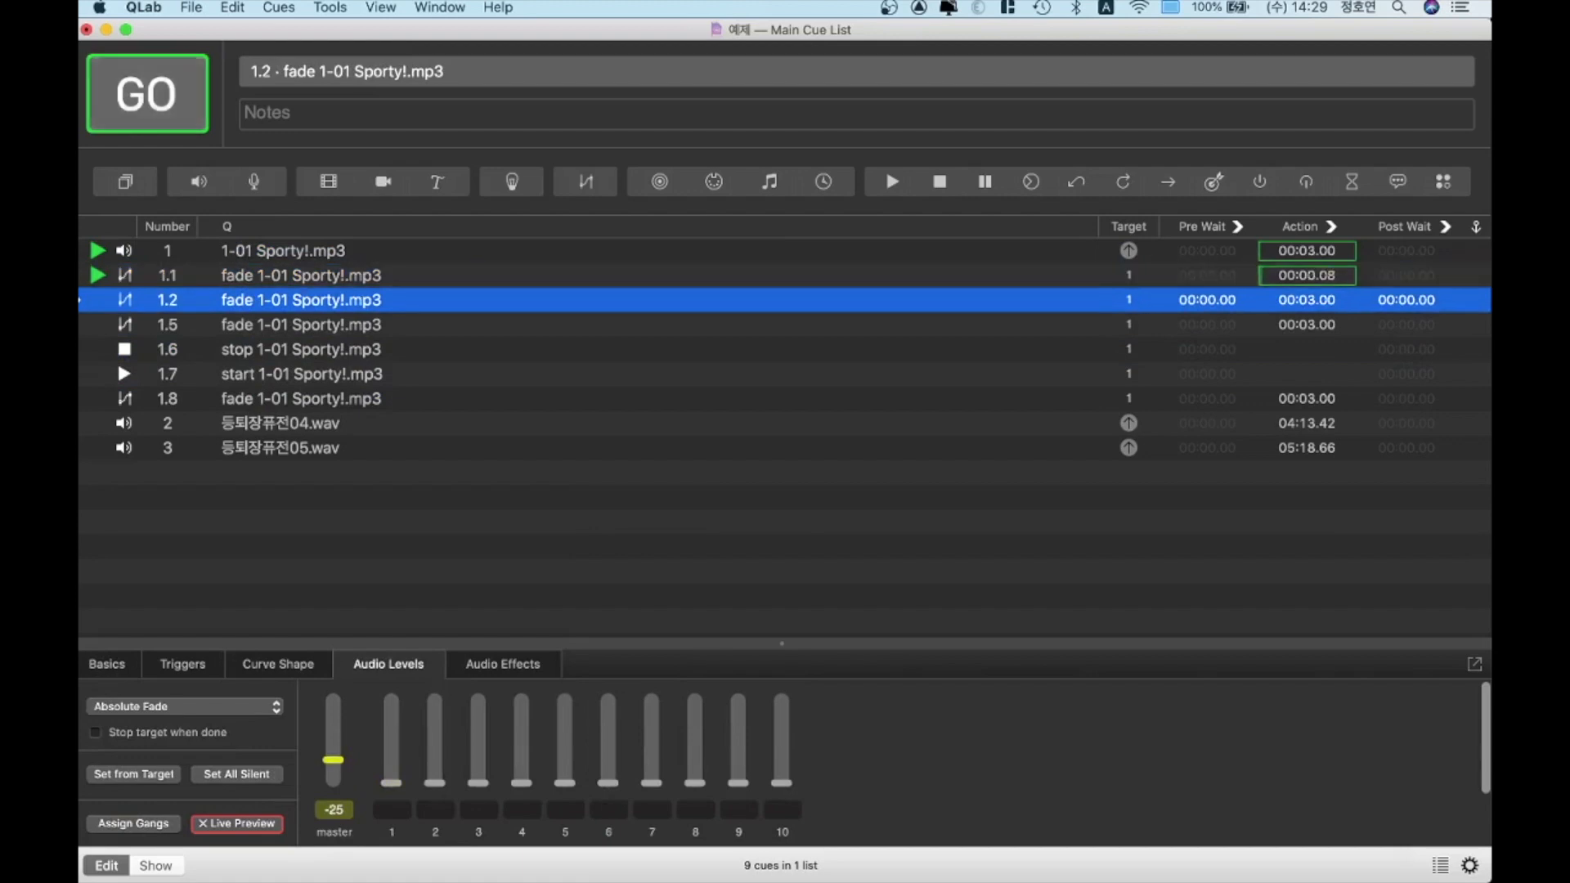
{"action": "key", "text": "Down"}
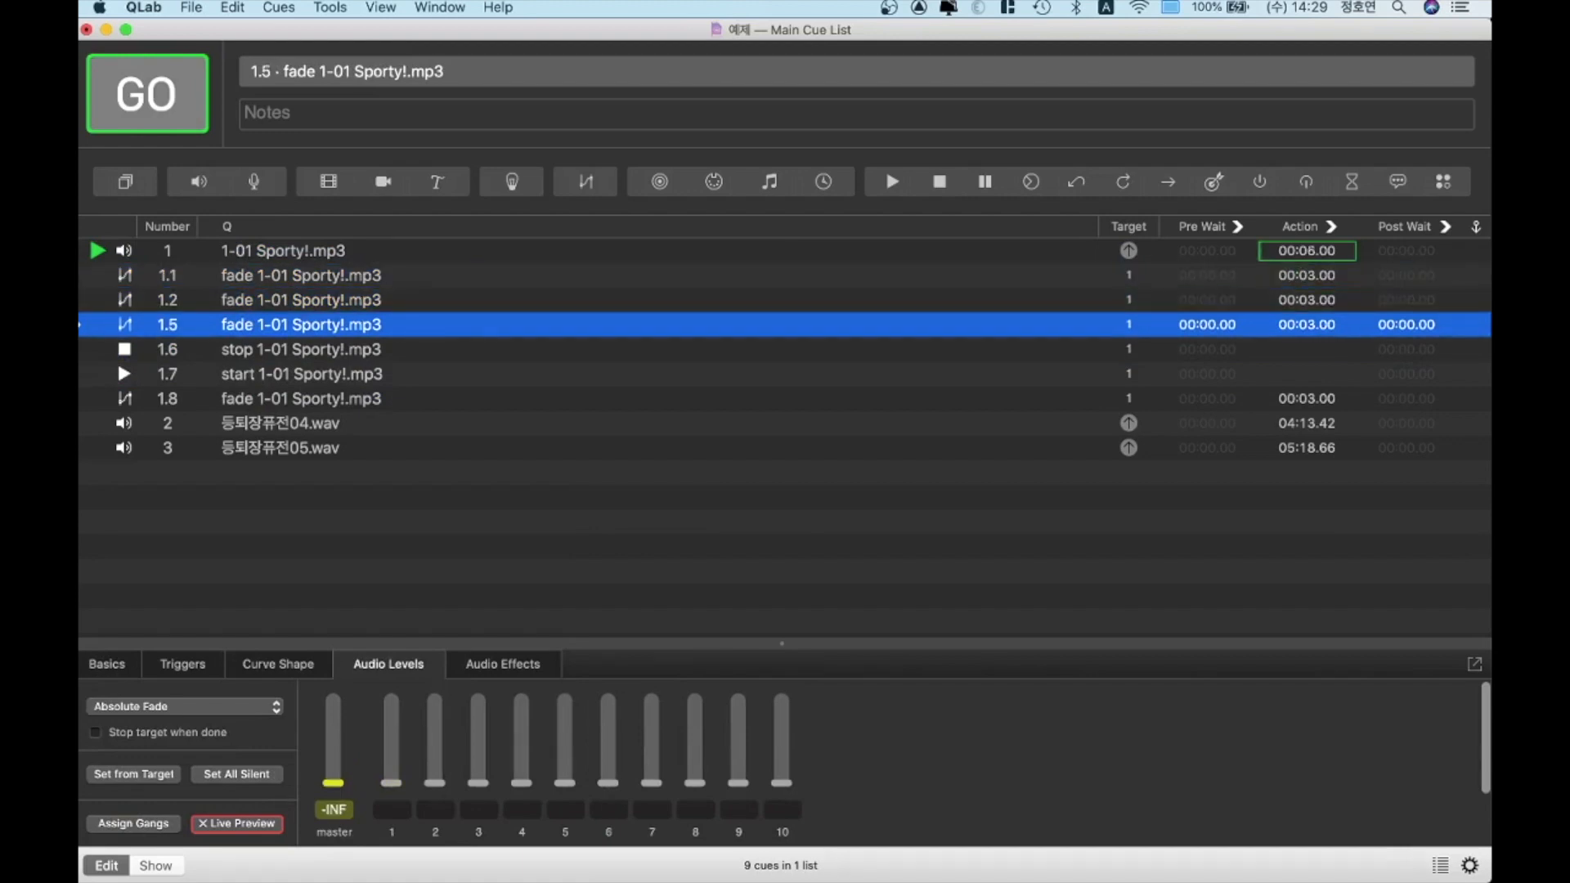
{"action": "key", "text": "space"}
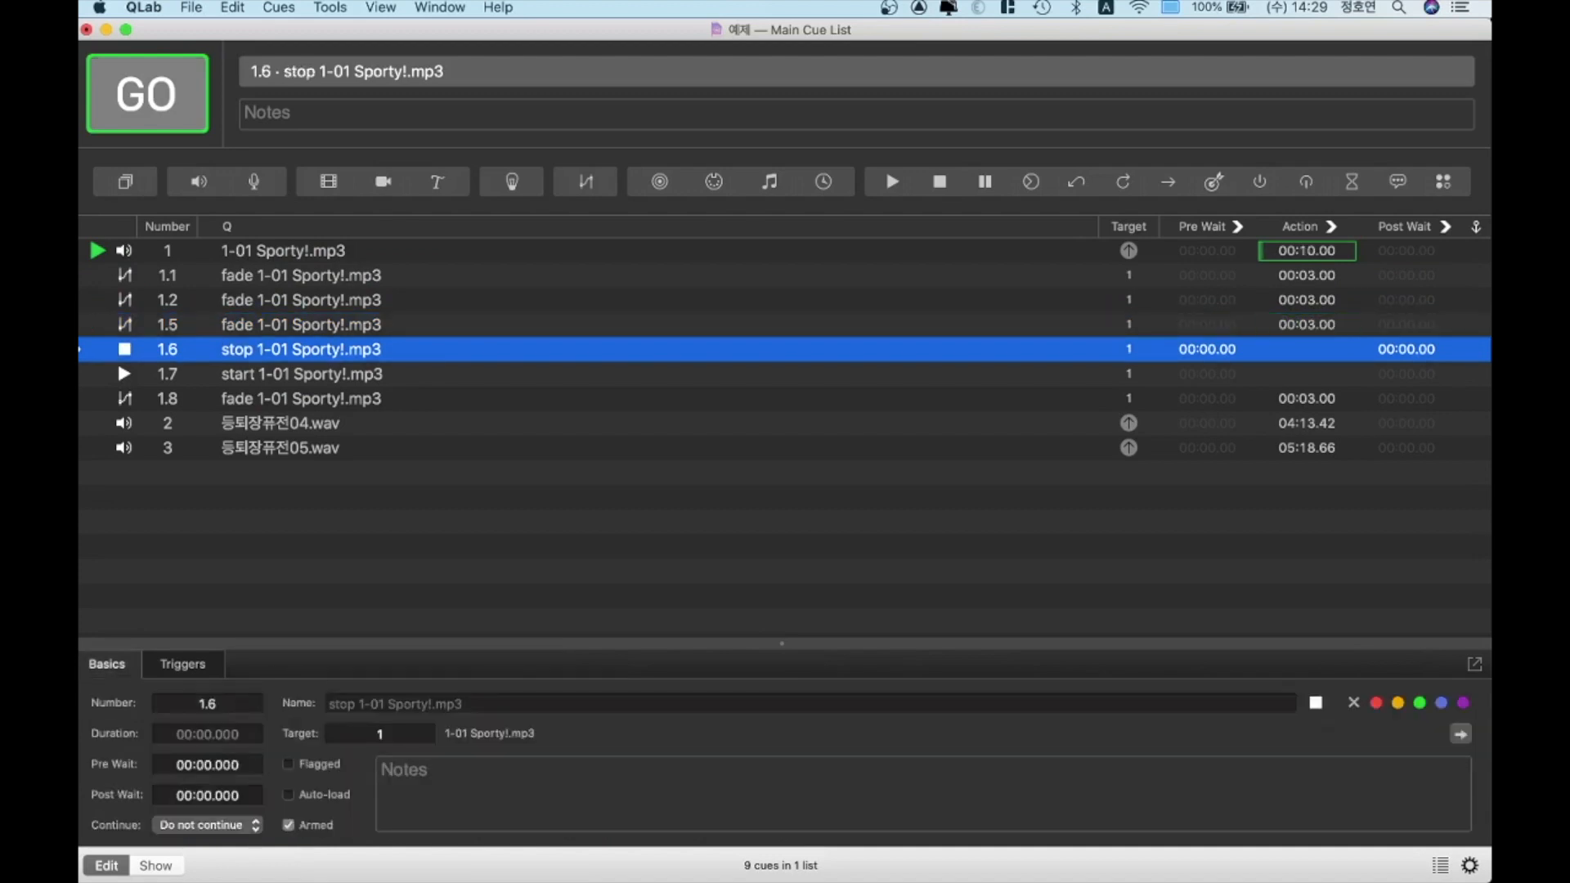
{"action": "key", "text": "space"}
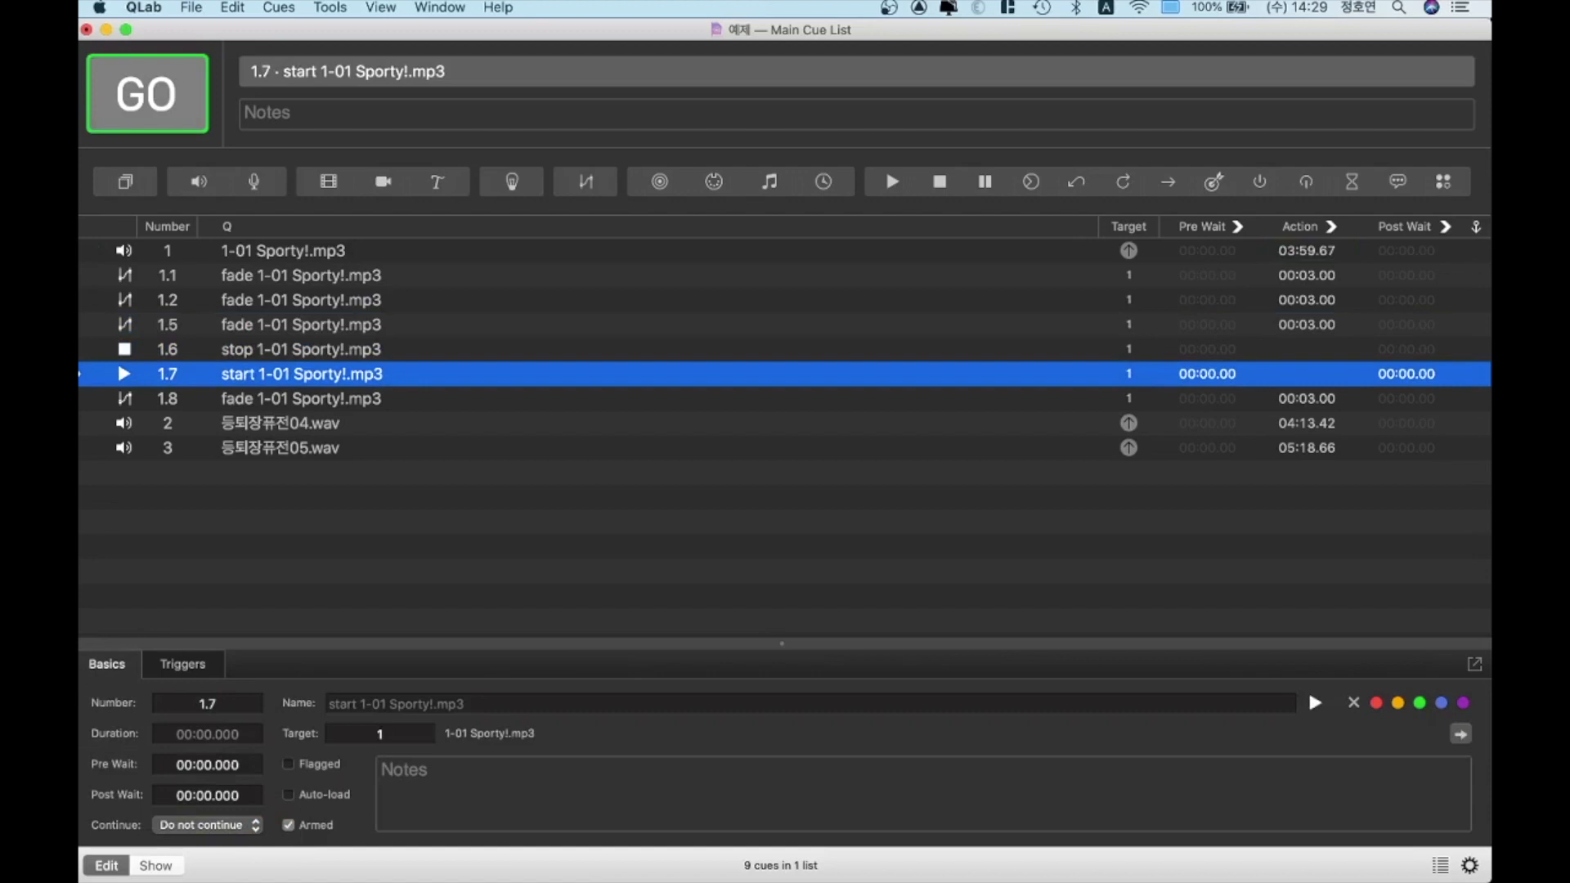
Fire fade cue 1.8 while the track is stopped, repeat it after firing start cue 1.7, and stop all cues
{"action": "key", "text": "Down"}
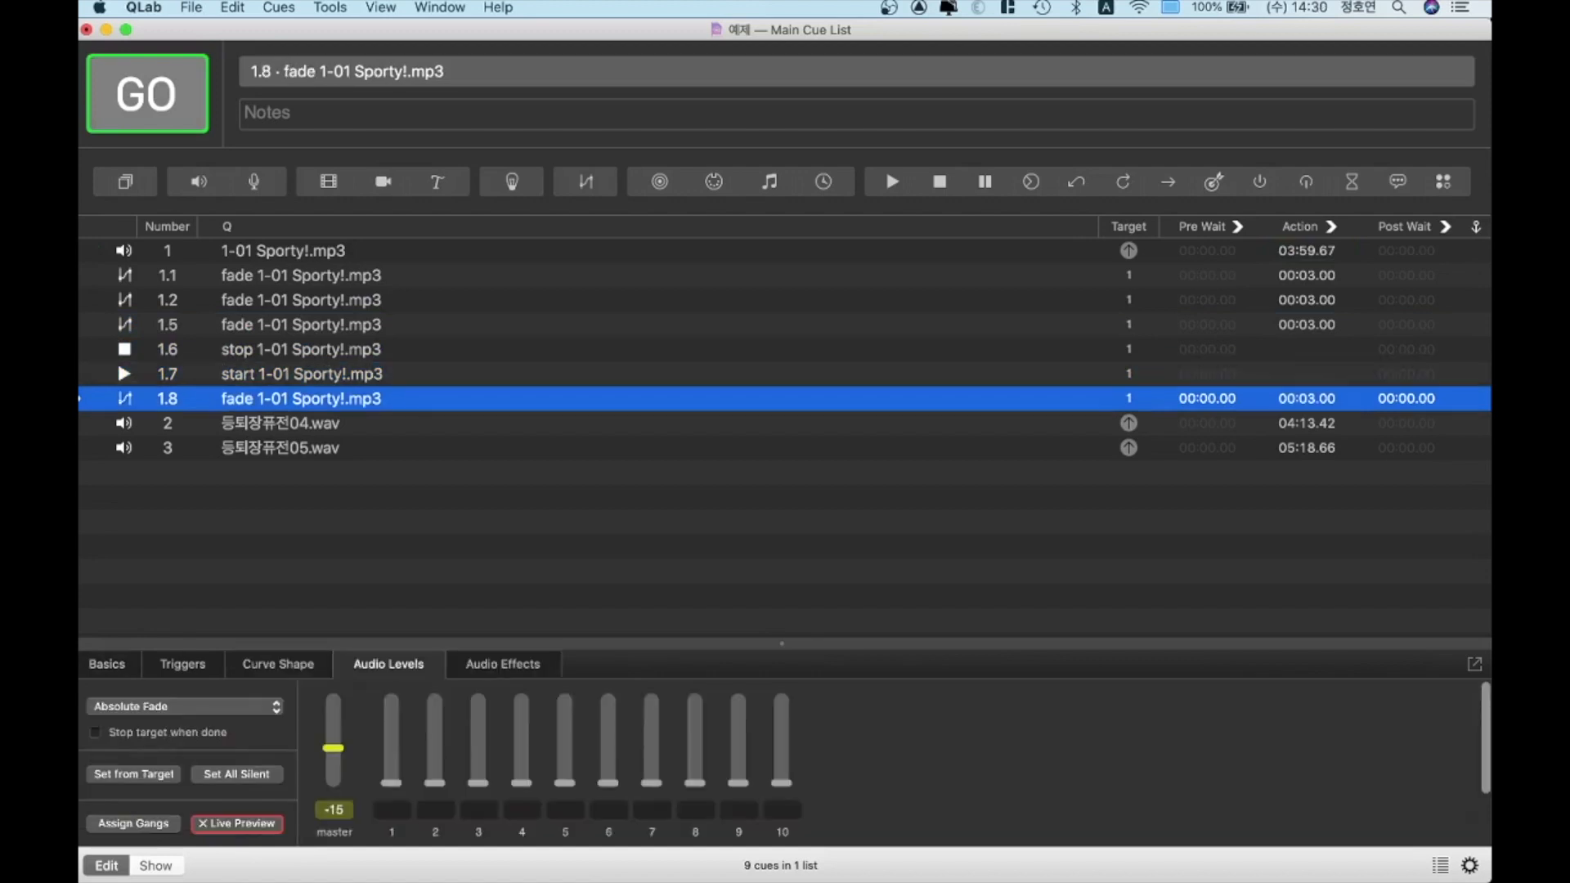
{"action": "key", "text": "space"}
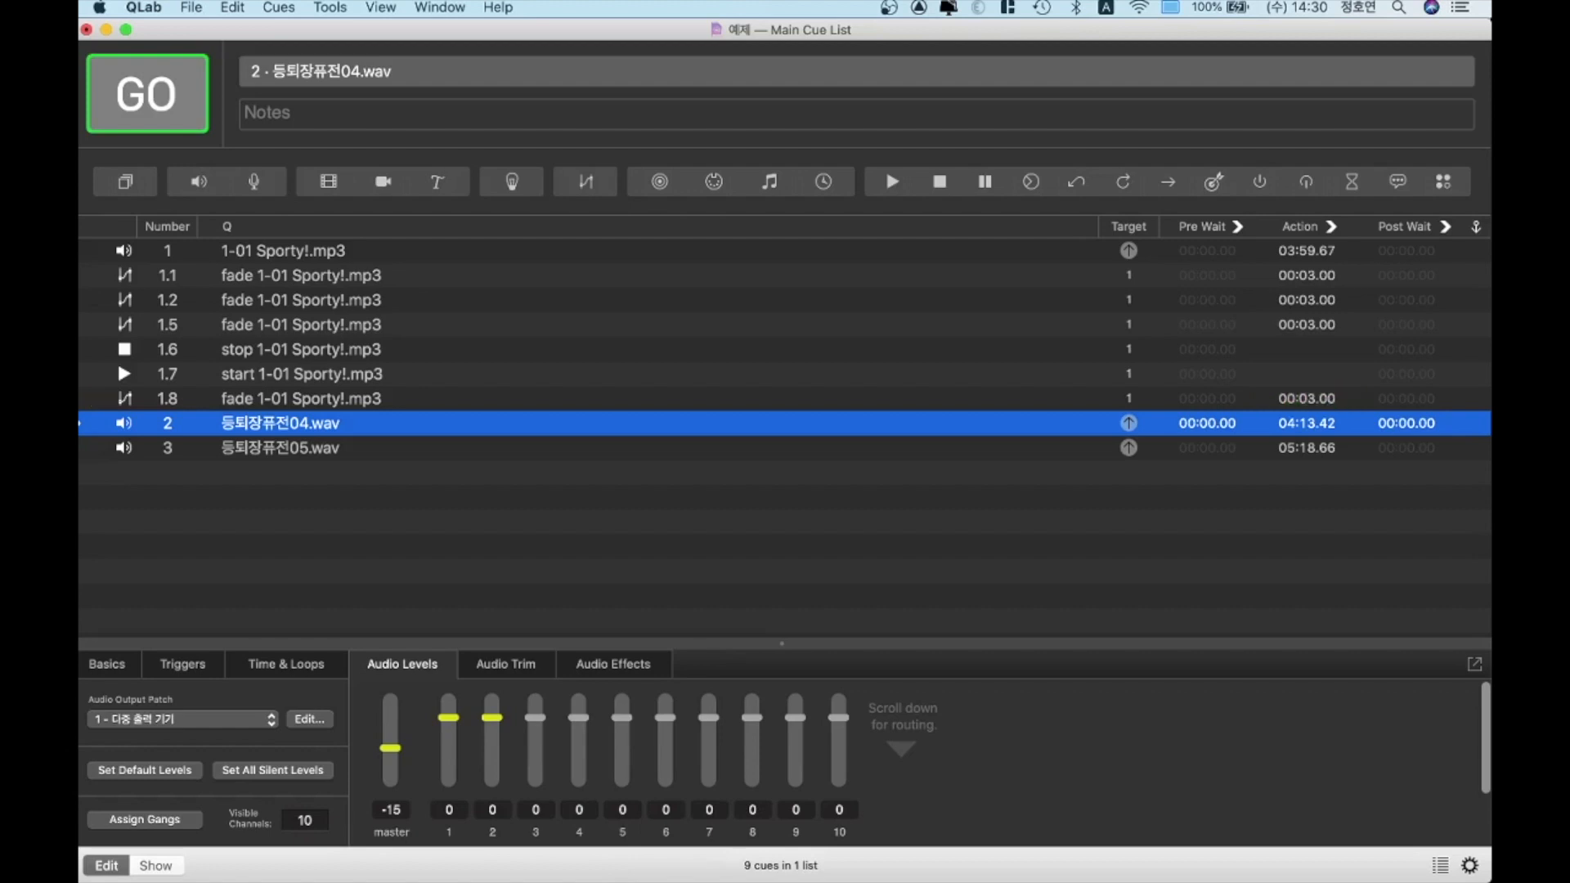
{"action": "key", "text": "Up"}
{"action": "key", "text": "Up"}
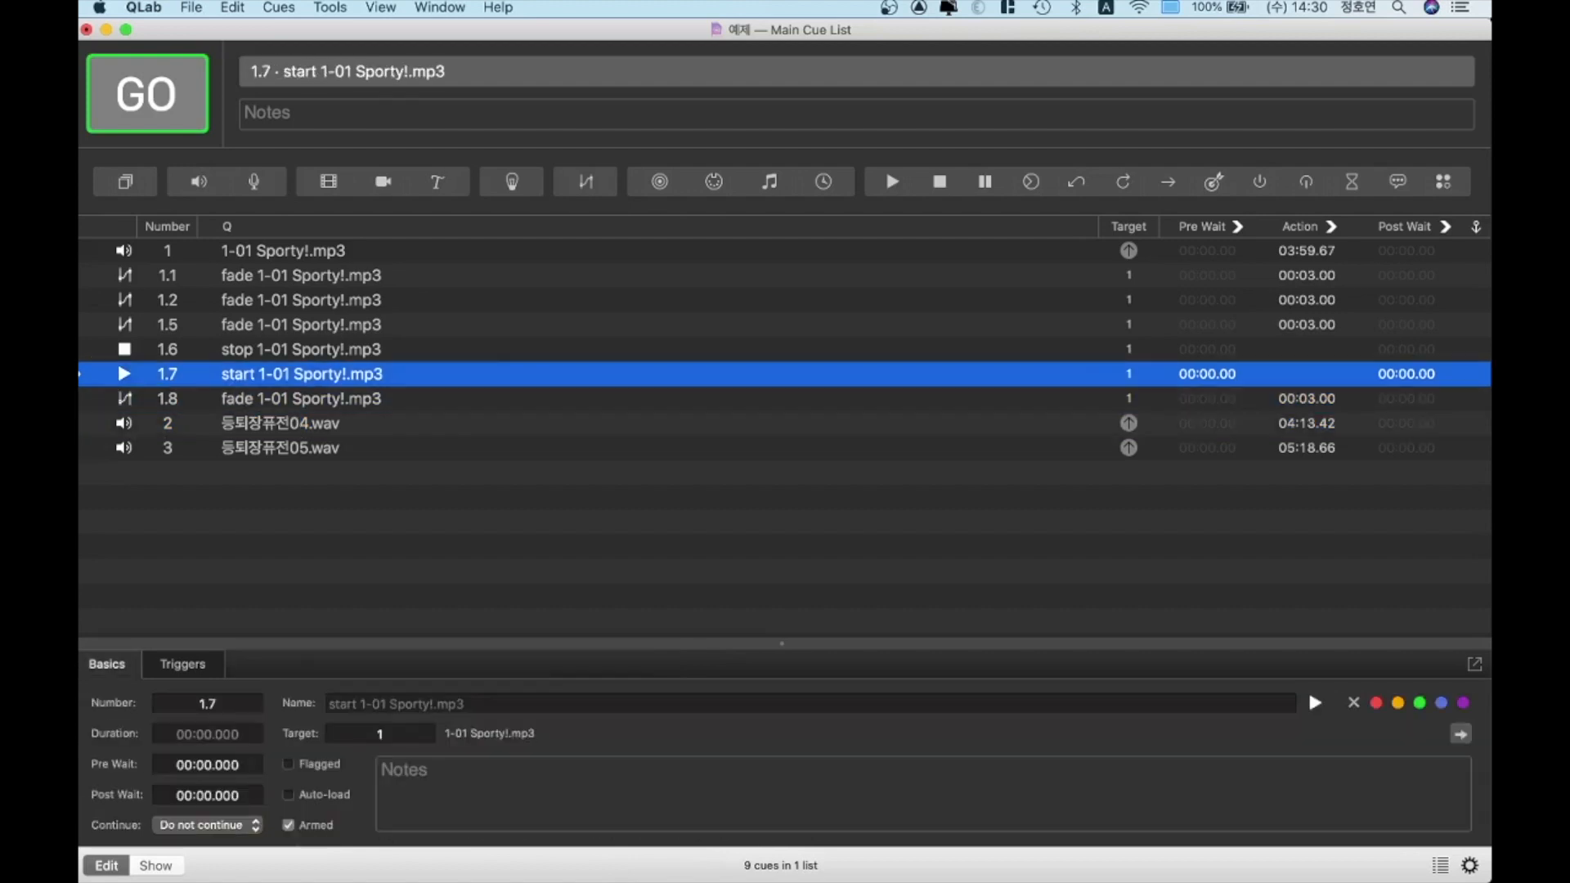
{"action": "key", "text": "space"}
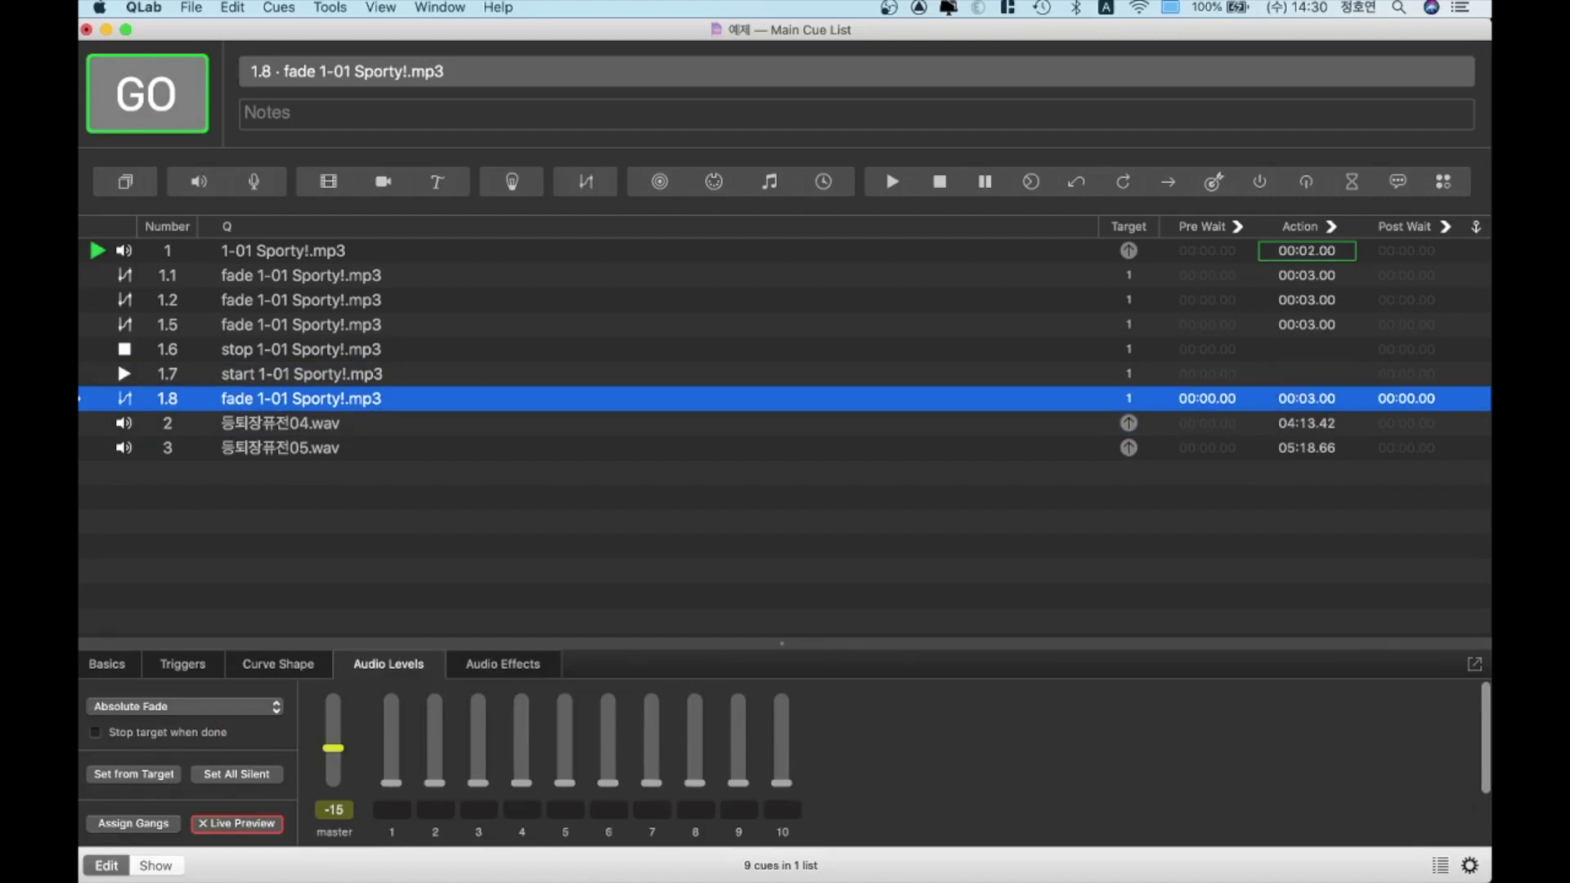
{"action": "key", "text": "space"}
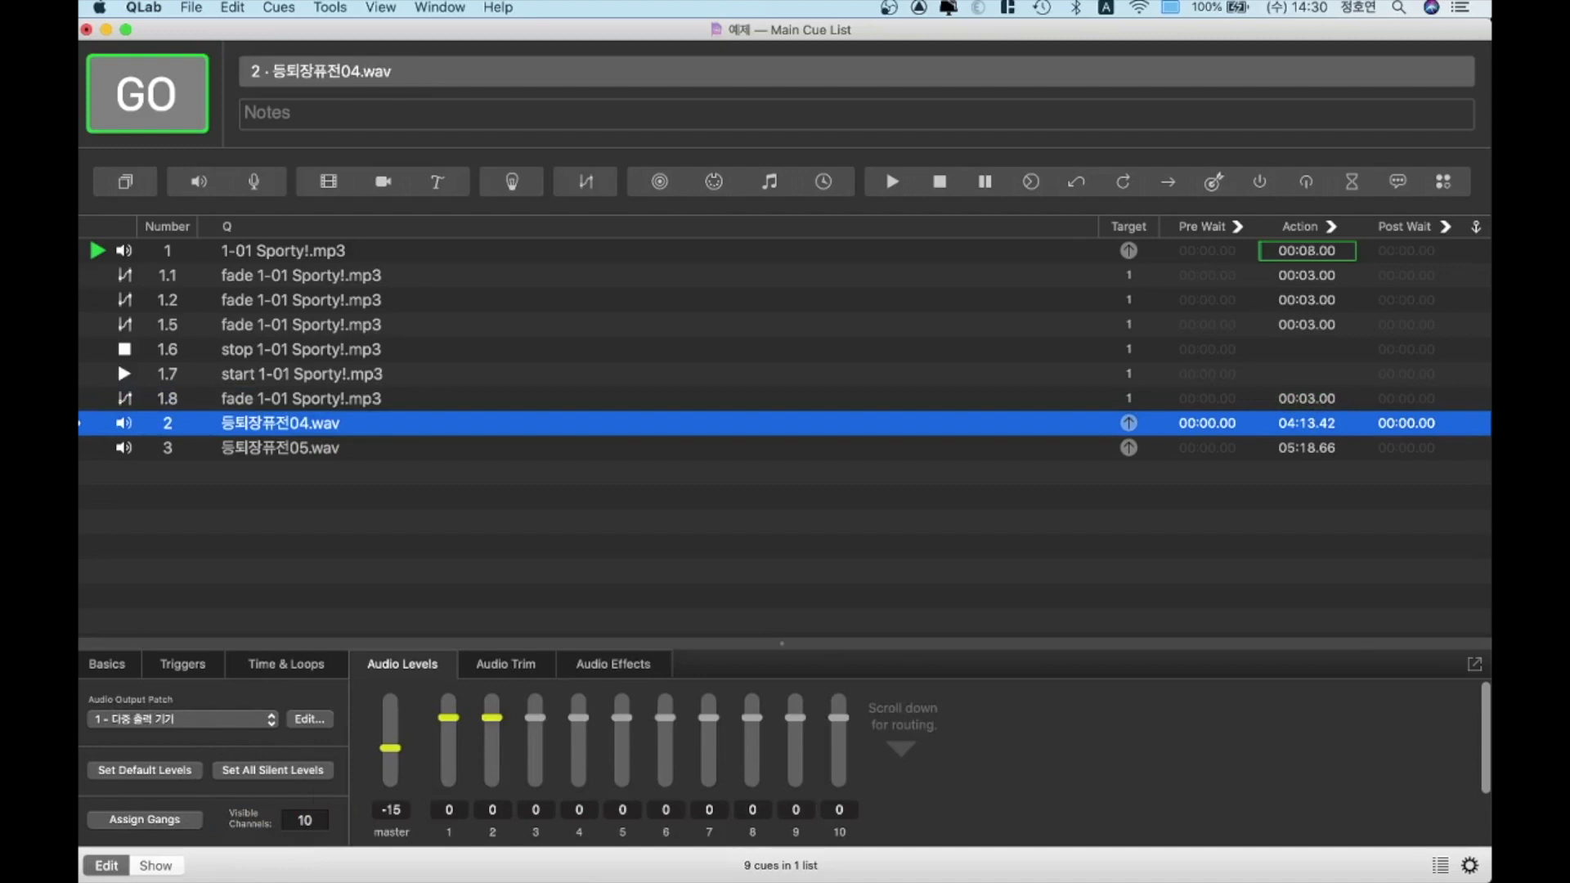
{"action": "key", "text": "Escape"}
{"action": "left_click", "coordinate": [116, 368]}
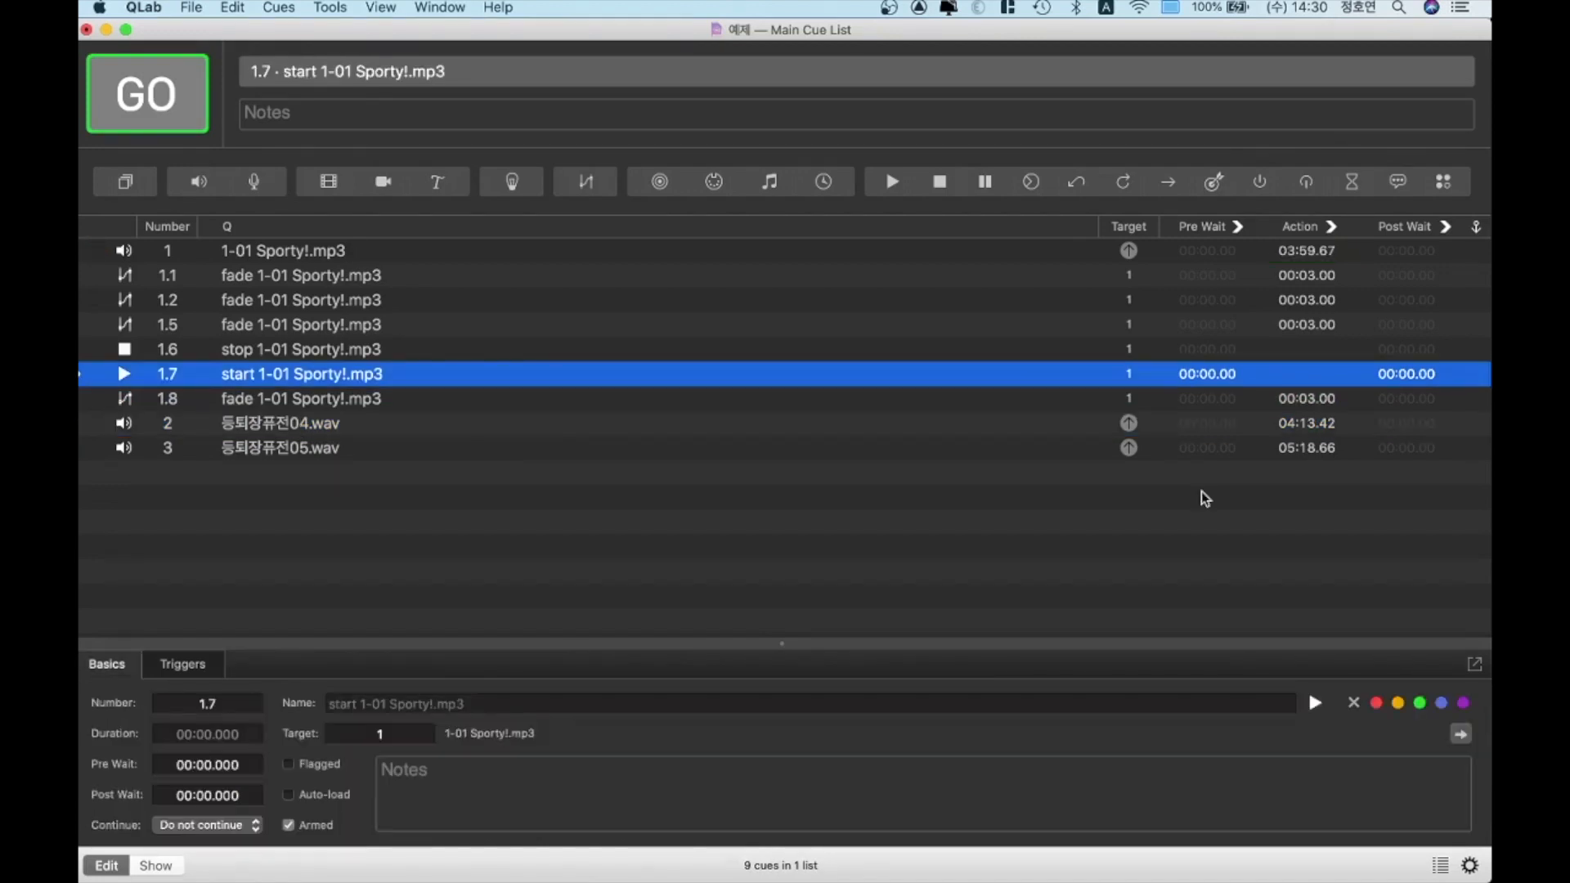
Cycle the 1-01 Sporty!.mp3 cue through its continue modes and leave it on auto-continue
{"action": "left_click", "coordinate": [642, 251]}
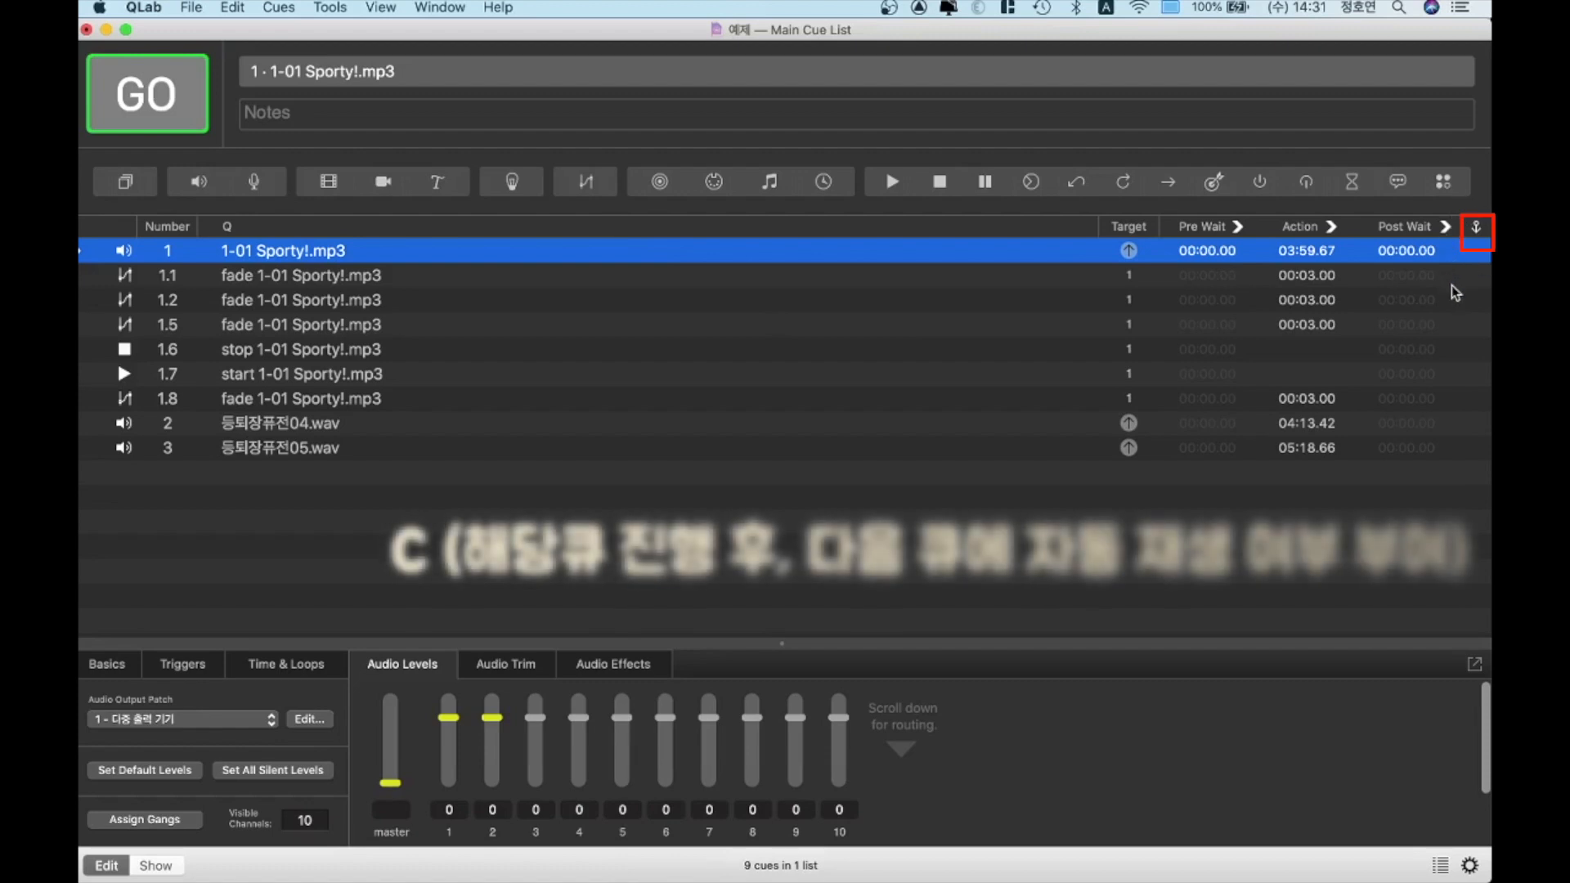
{"action": "key", "text": "c"}
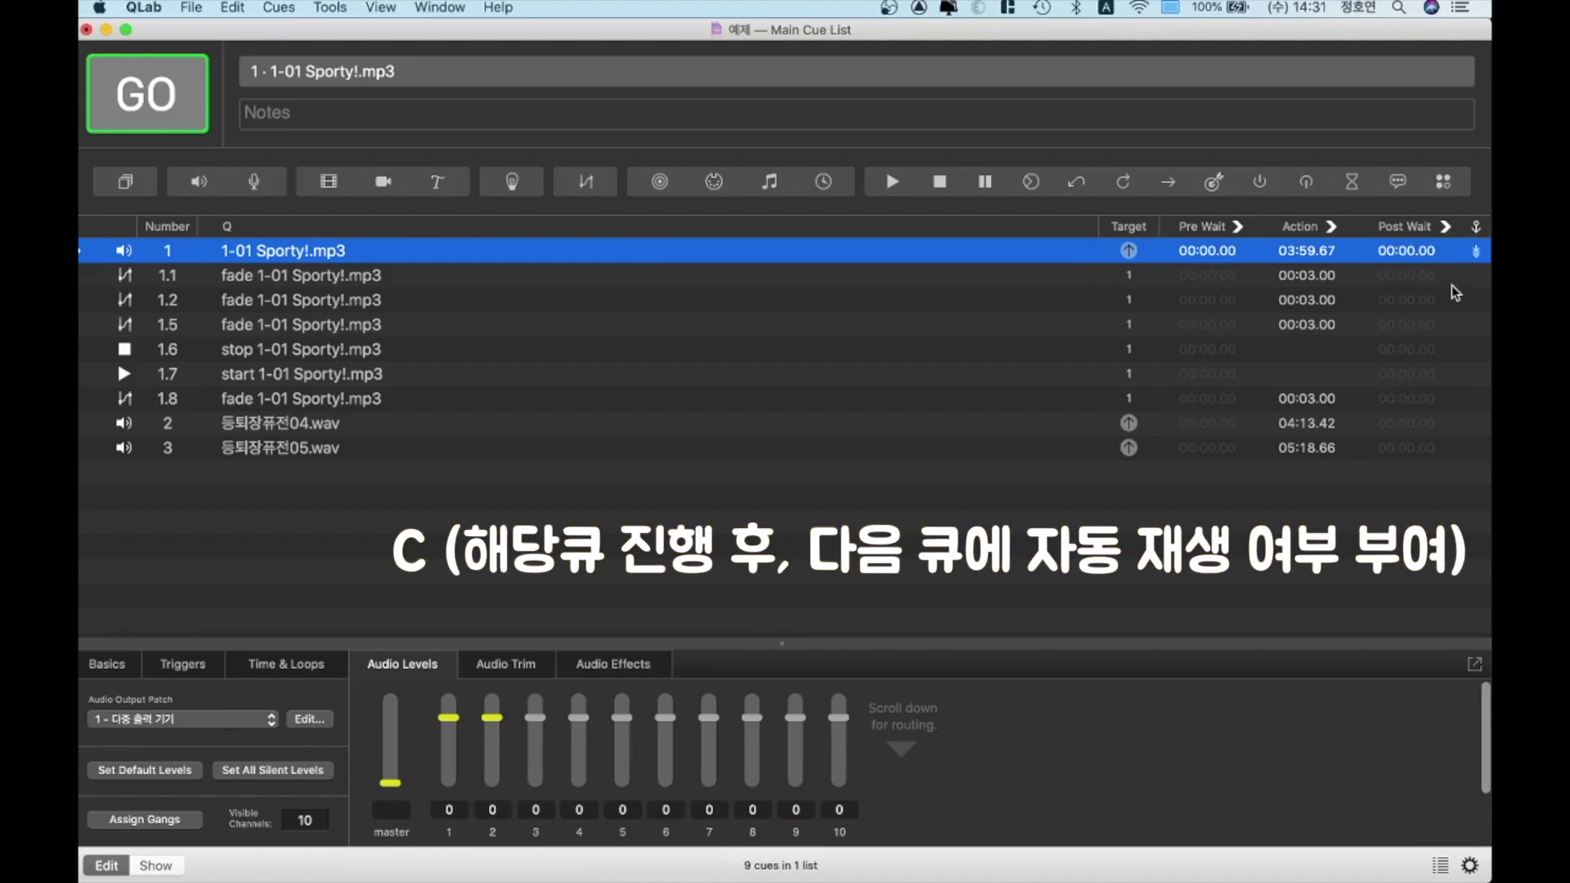
{"action": "key", "text": "c"}
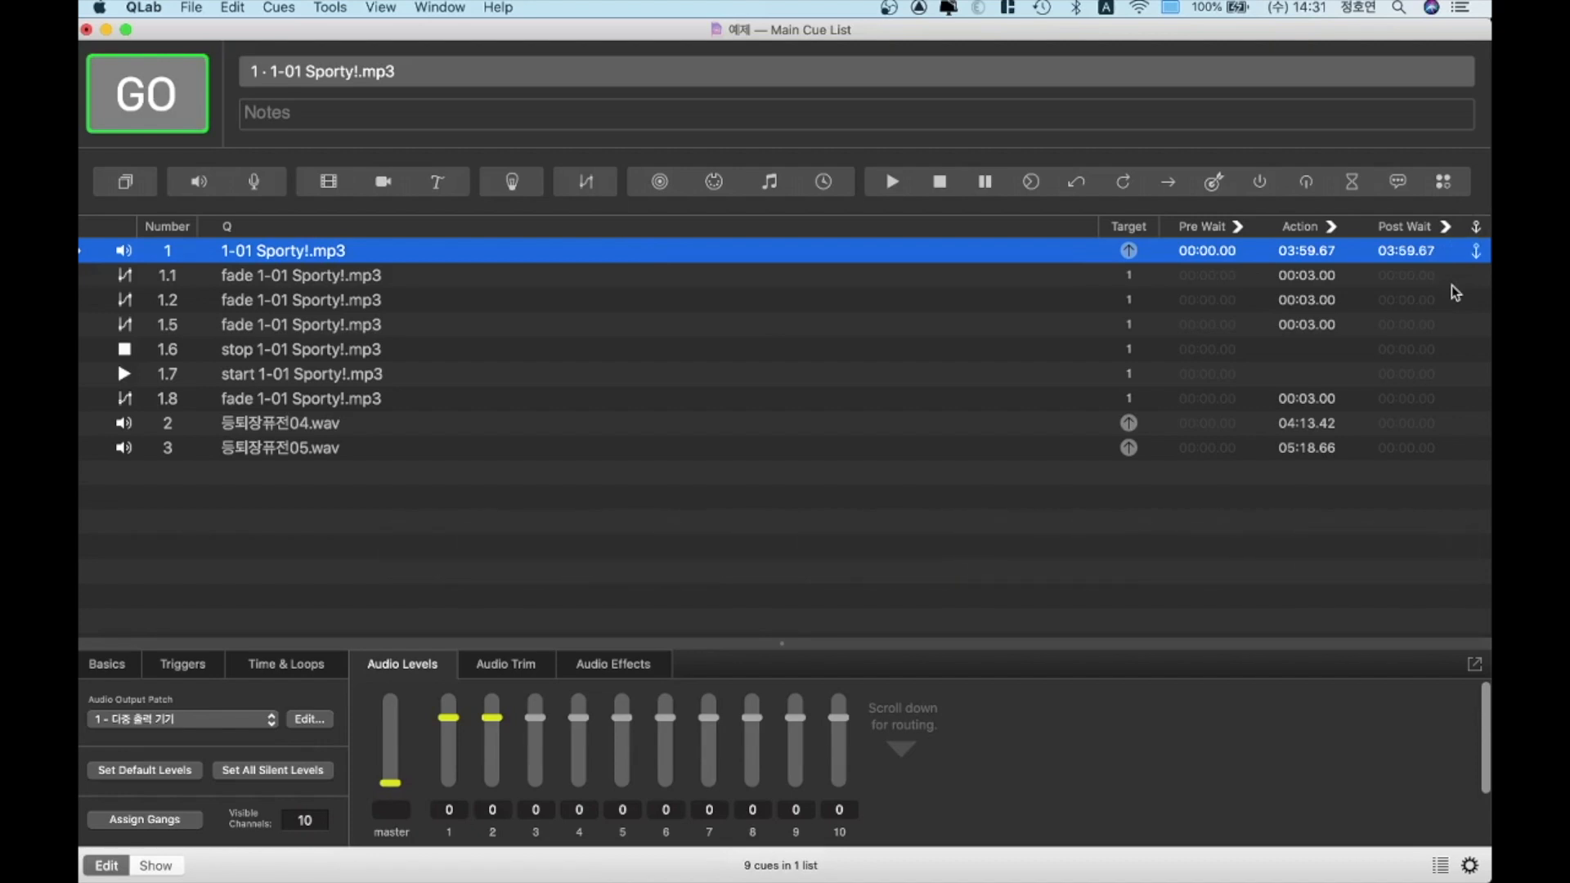
{"action": "key", "text": "c"}
{"action": "key", "text": "c"}
Set fade cue 1.1's pre-wait to 3 seconds and its duration to 1 second
{"action": "left_click", "coordinate": [1384, 275]}
{"action": "type", "text": "e"}
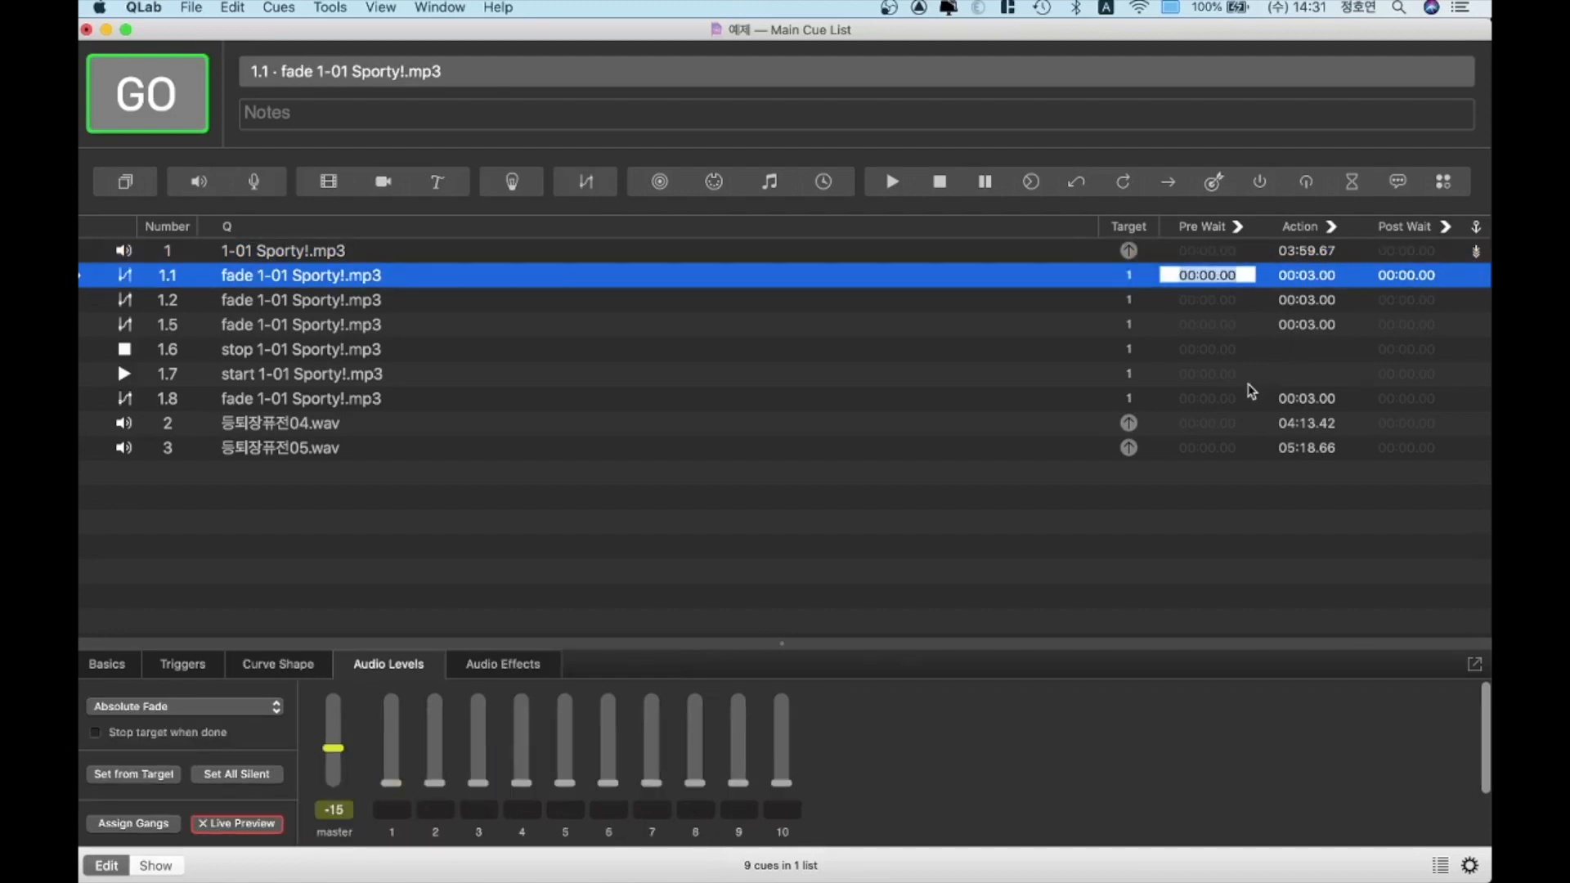
{"action": "type", "text": "3"}
{"action": "key", "text": "Return"}
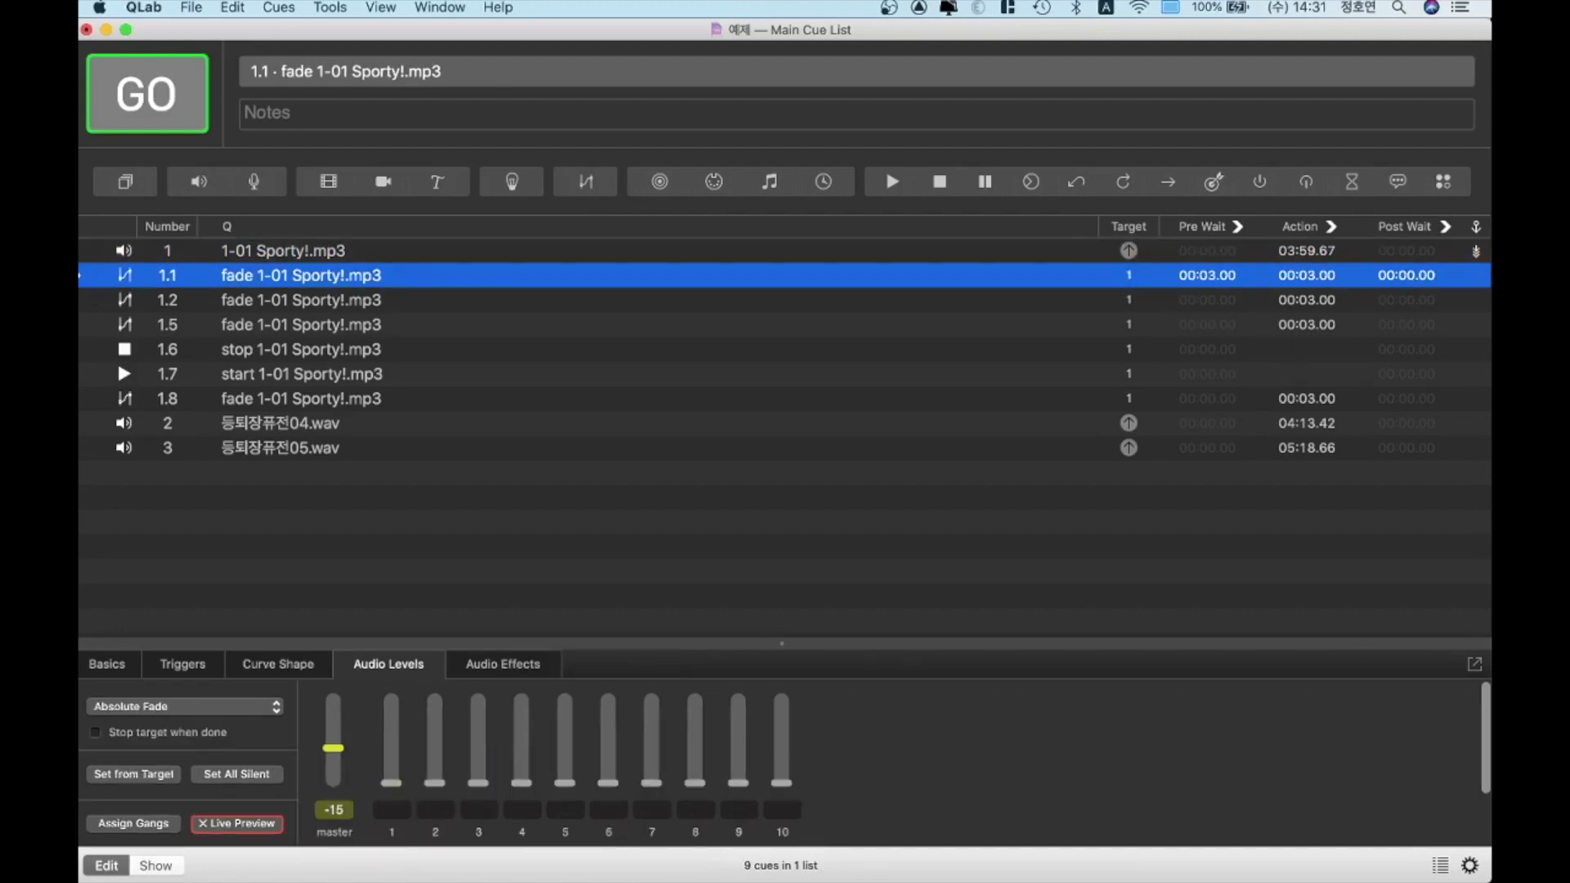
{"action": "type", "text": "de "}
{"action": "type", "text": "1"}
{"action": "key", "text": "Return"}
Play the 1-01 Sporty!.mp3 cue and fire fade cue 1.1 to test its pre-wait and duration
{"action": "key", "text": "Up"}
{"action": "key", "text": "space"}
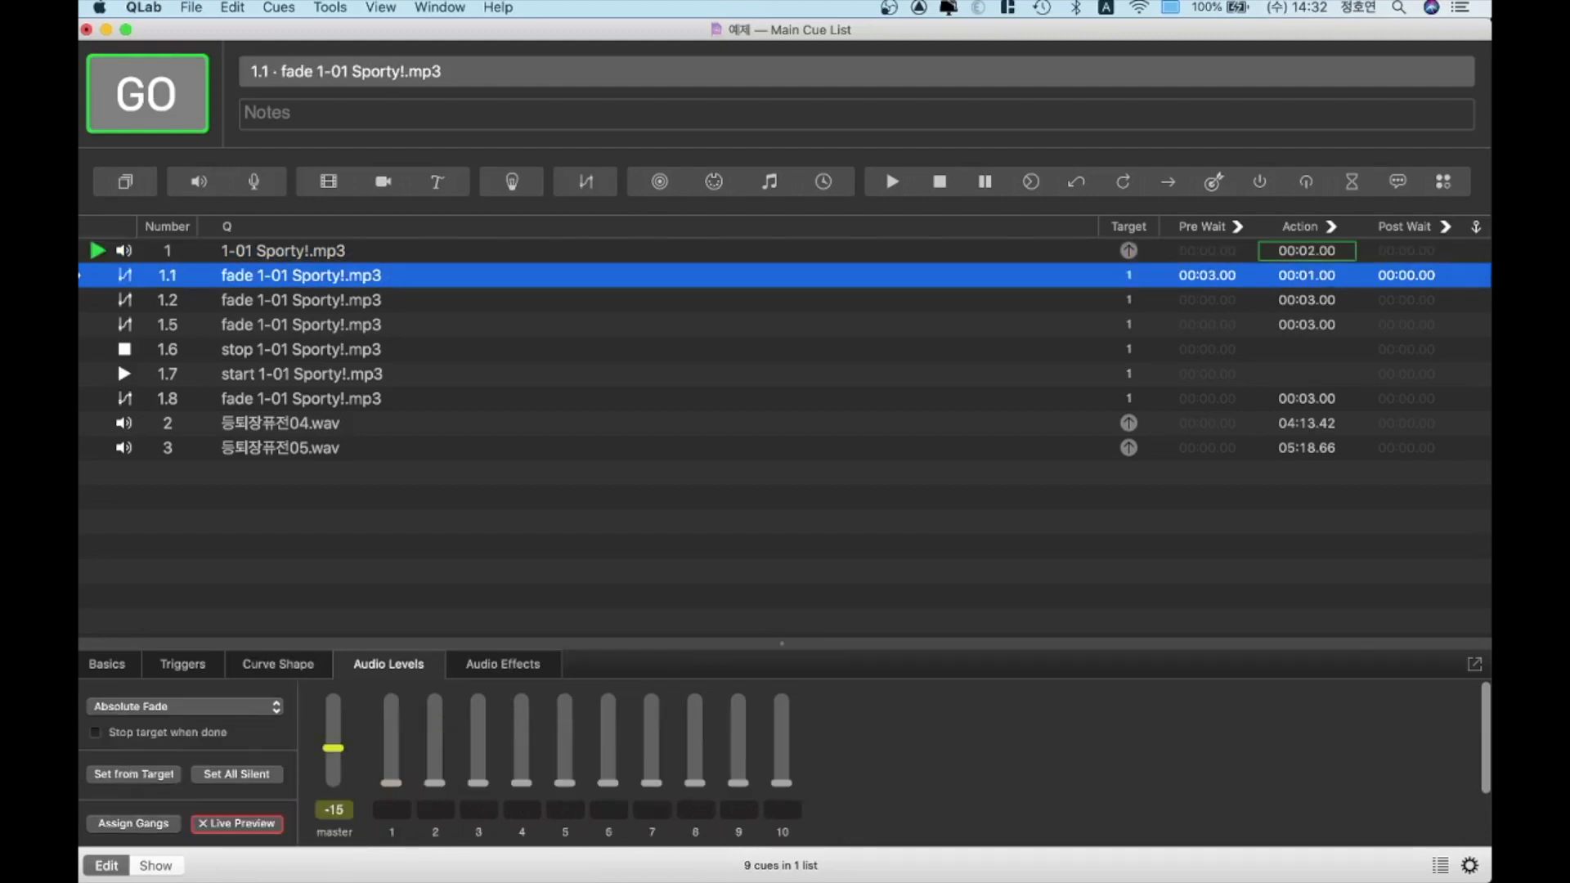
{"action": "key", "text": "space"}
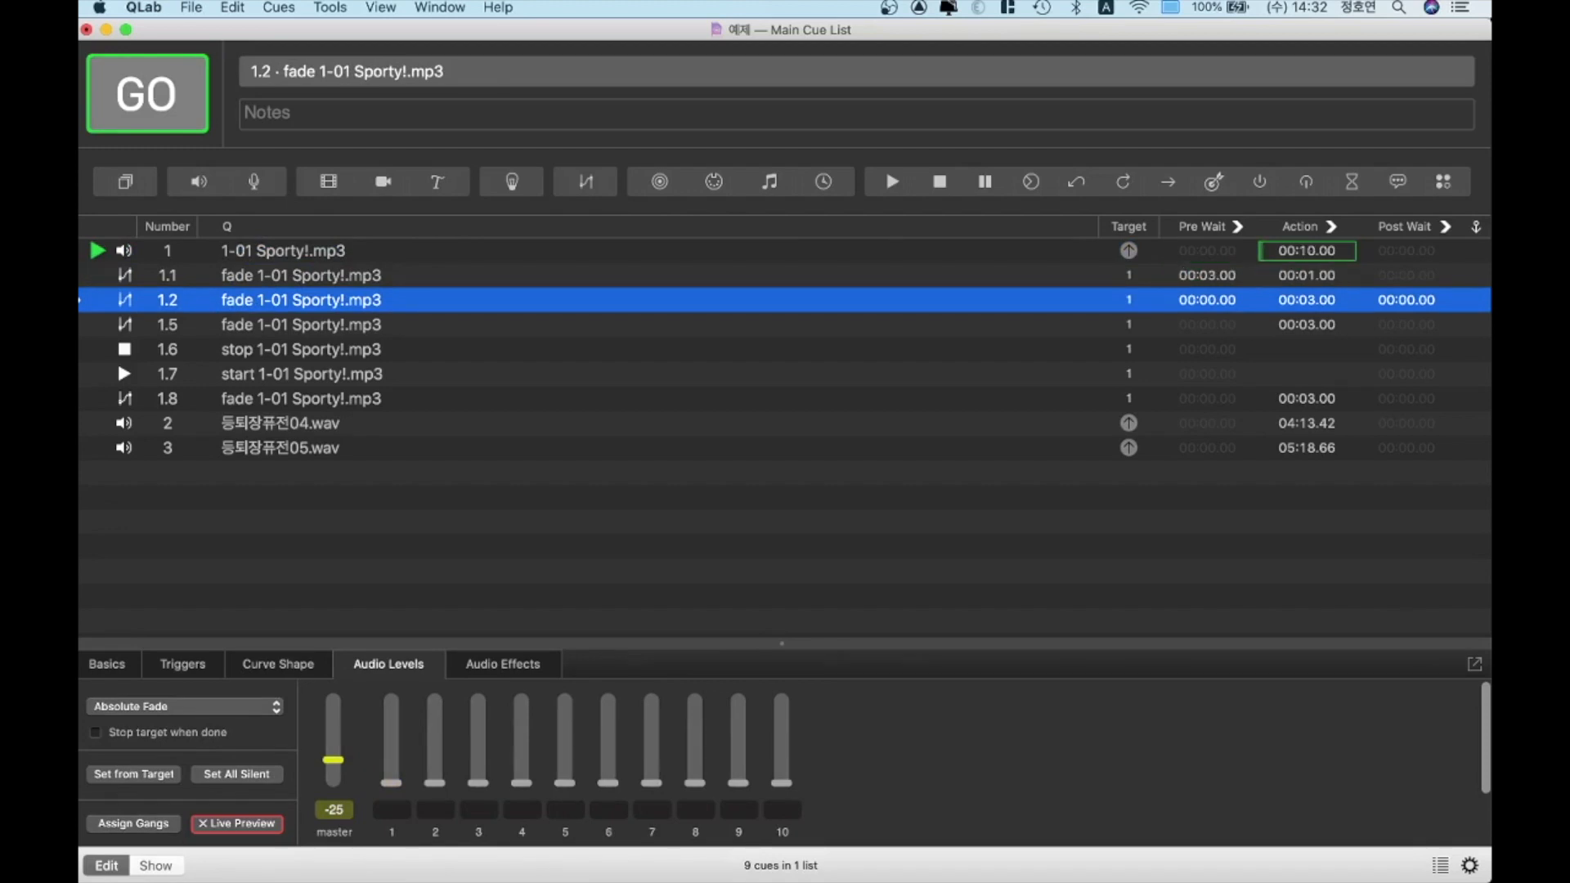
Set fade cue 1.2's pre-wait to 1 second, fire it on the playing track, and stop all cues
{"action": "key", "text": "e"}
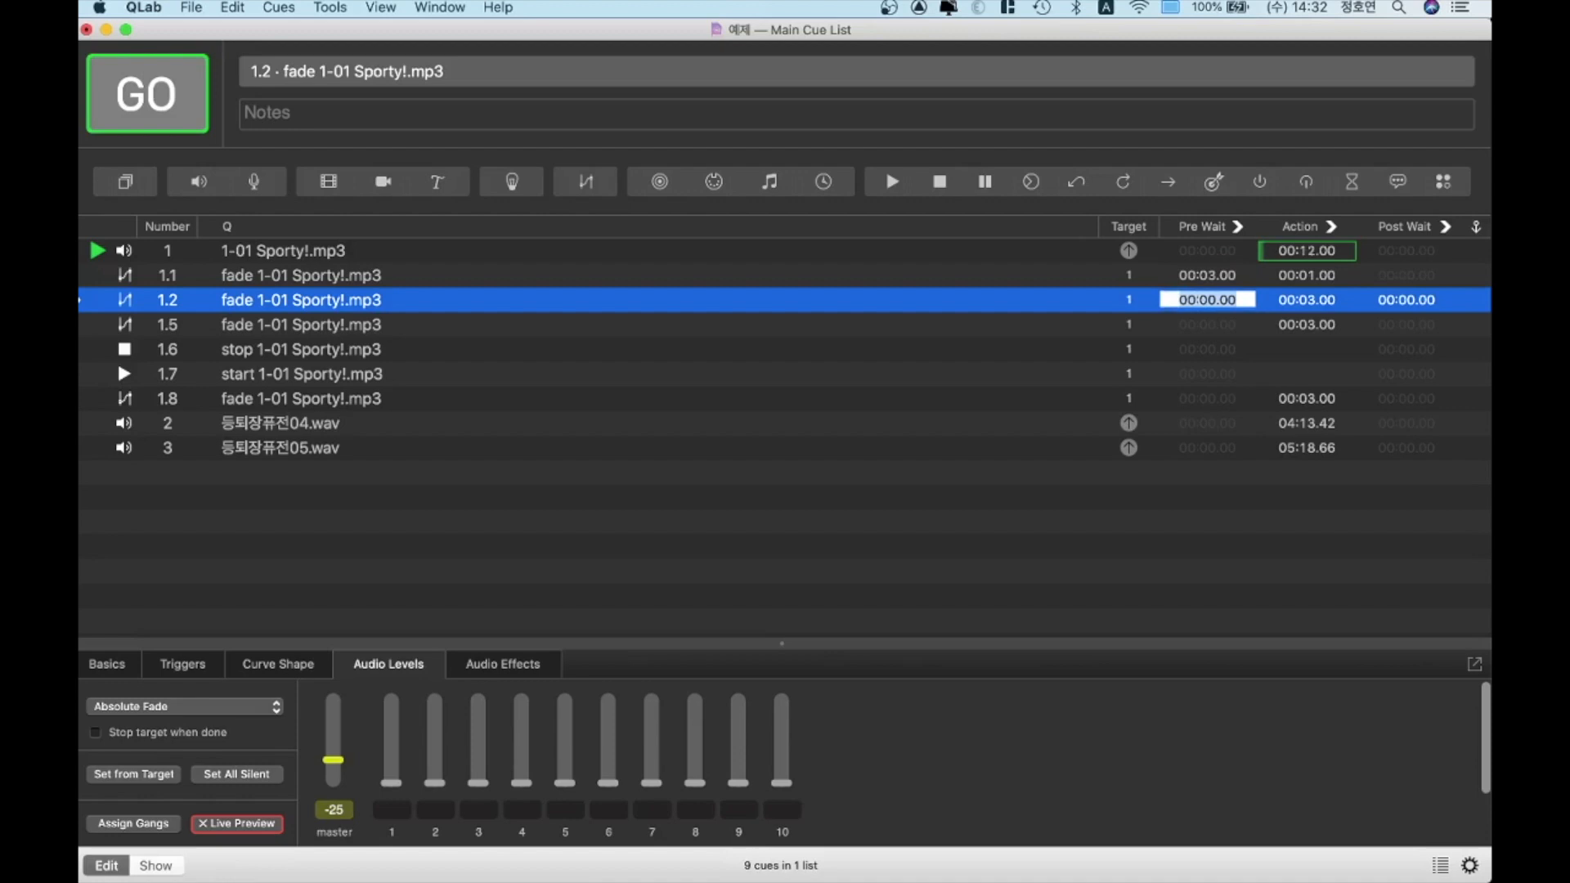
{"action": "type", "text": "1"}
{"action": "key", "text": "Return"}
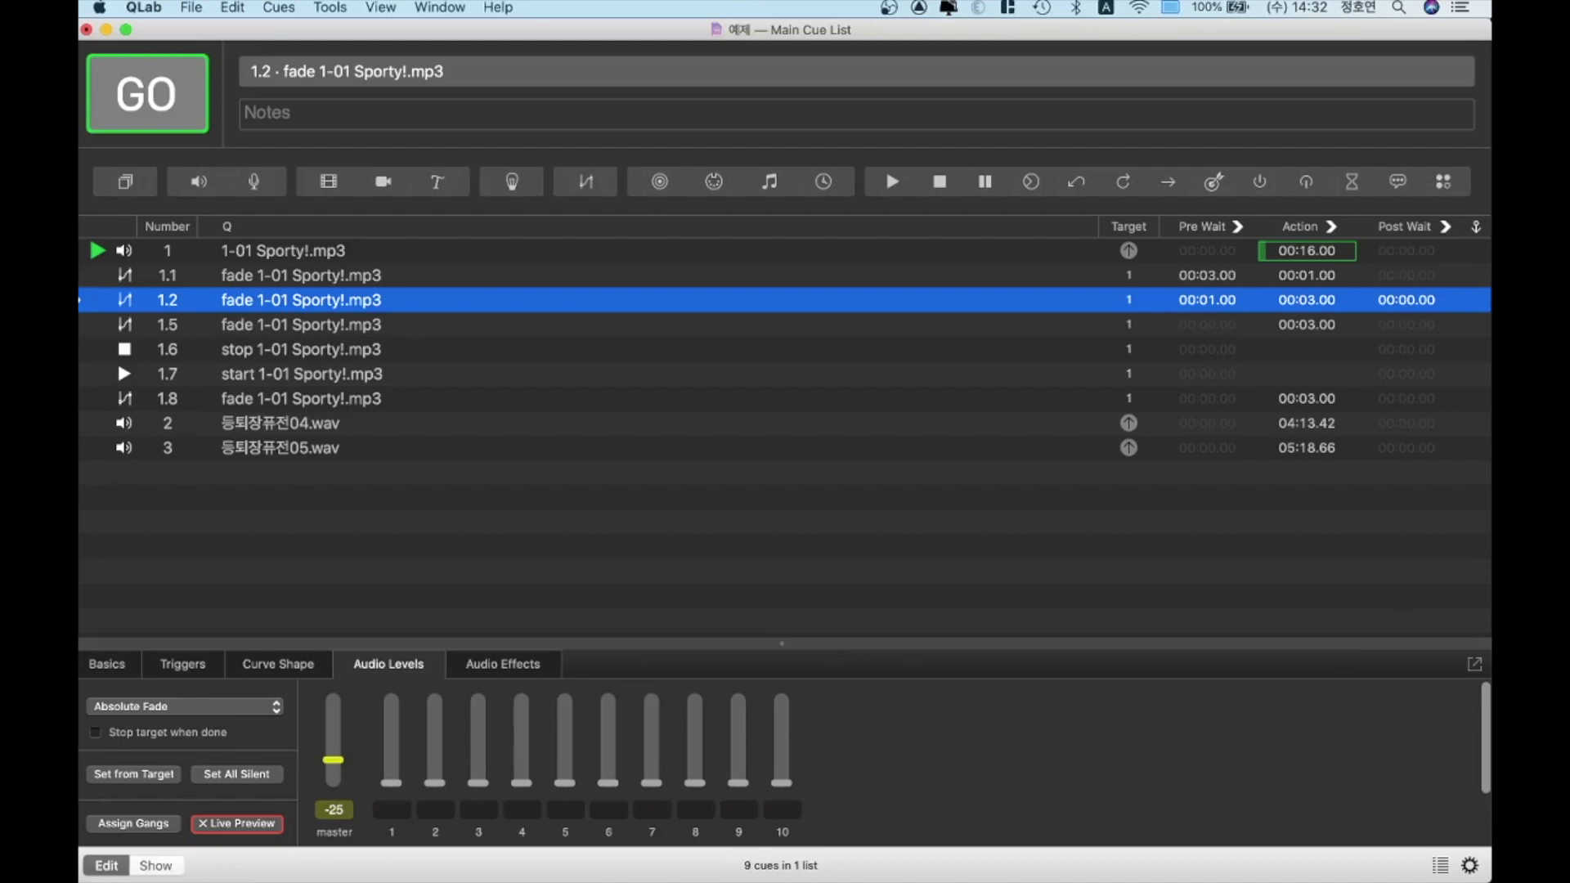
{"action": "key", "text": "space"}
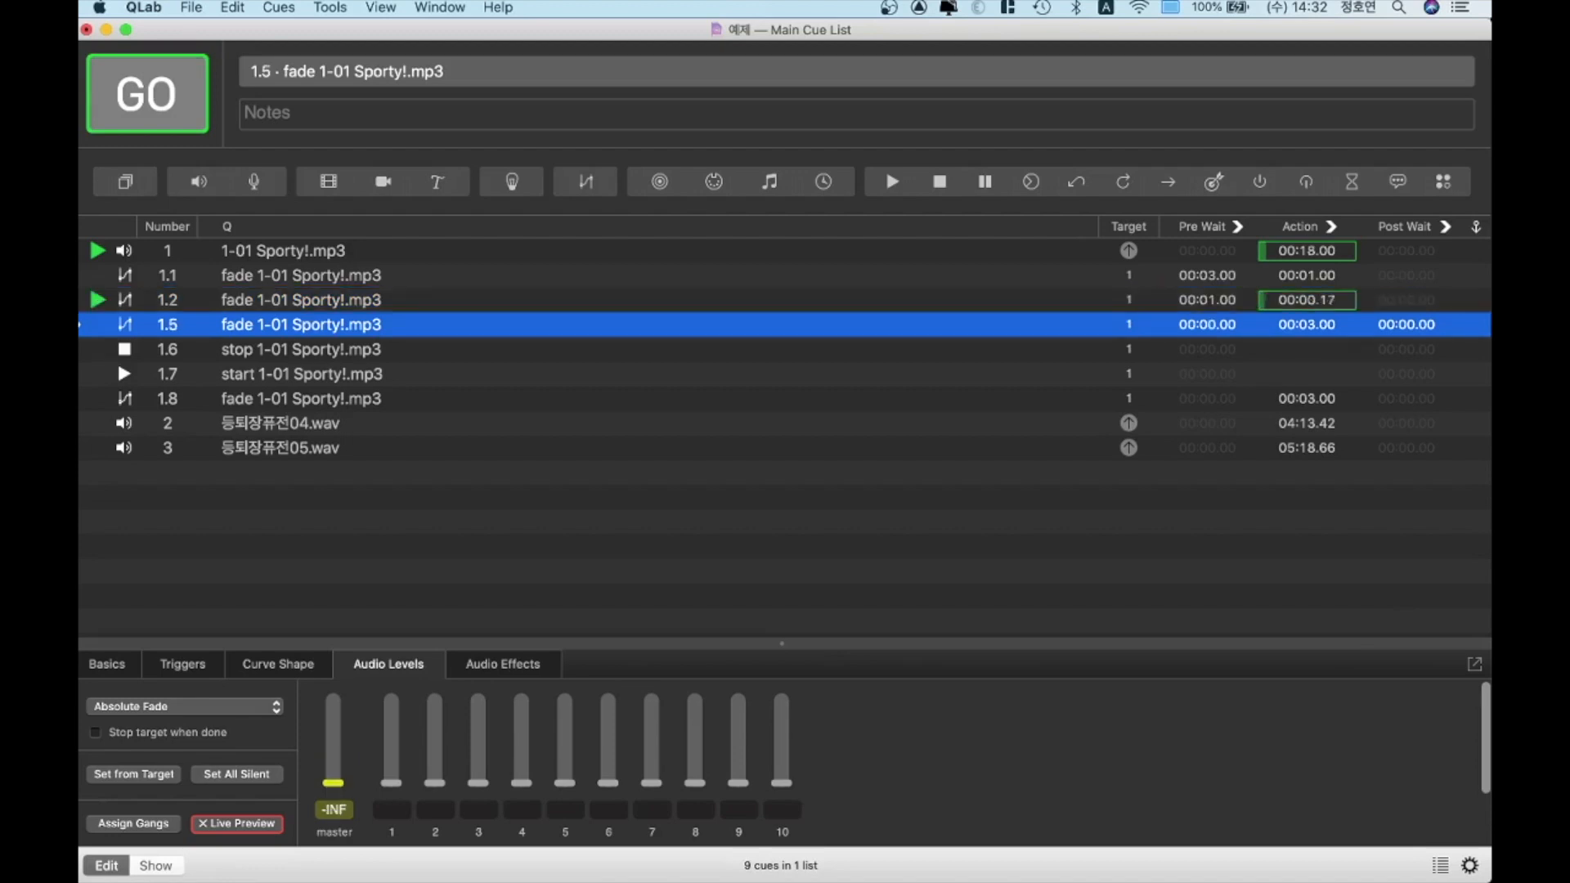
{"action": "key", "text": "Up"}
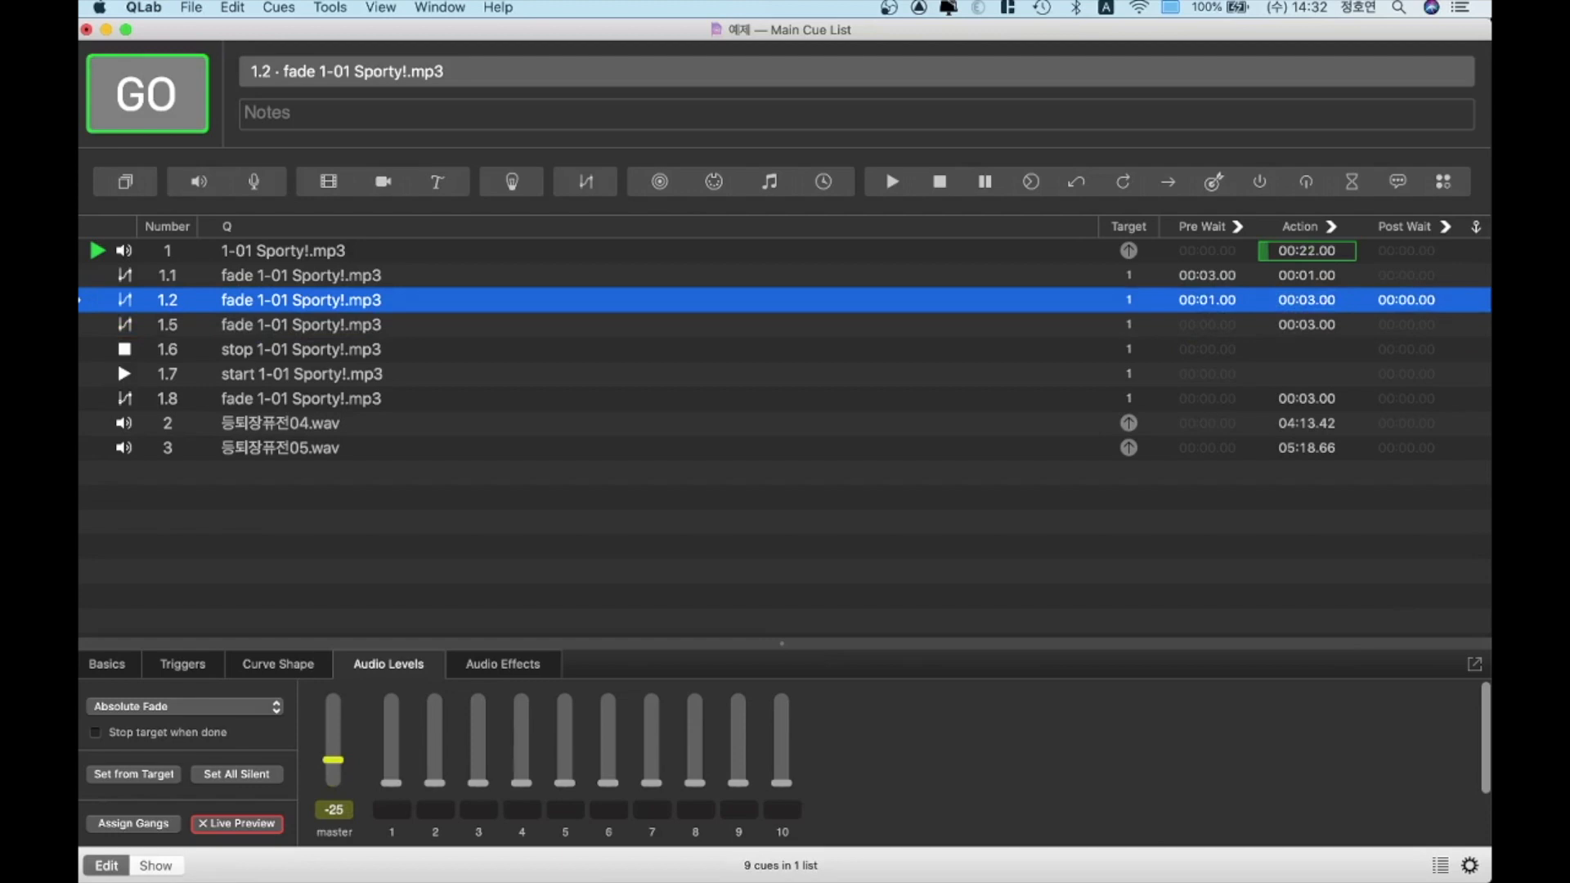
{"action": "key", "text": "Escape"}
Set the 1-01 Sporty!.mp3 cue's post-wait to 3 seconds and reset fade cue 1.1's pre-wait to zero
{"action": "key", "text": "Up"}
{"action": "key", "text": "Up"}
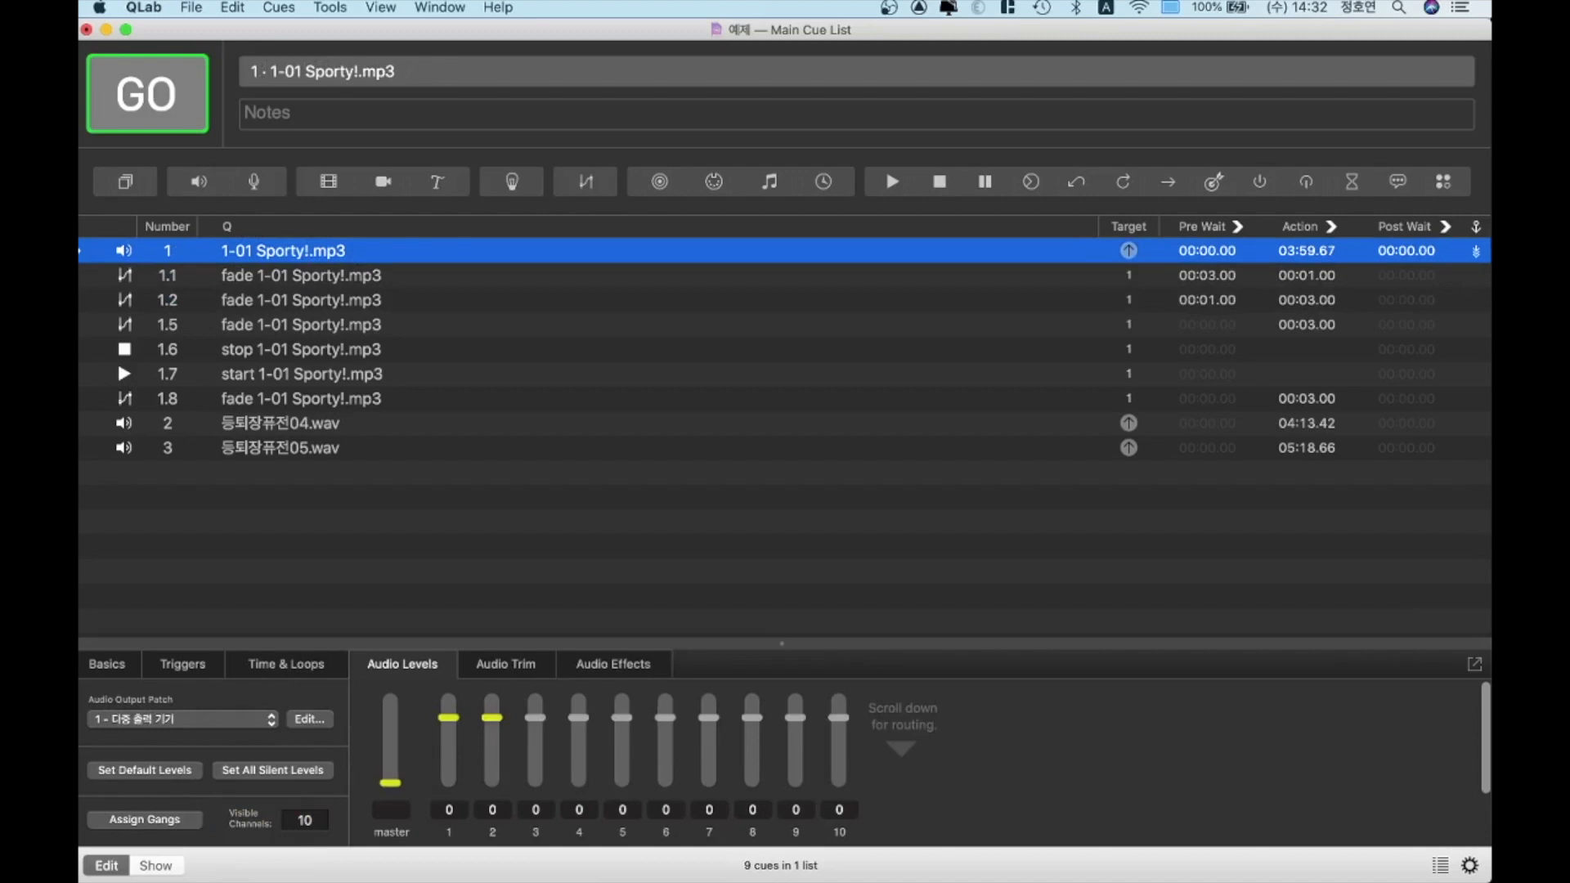
{"action": "key", "text": "w"}
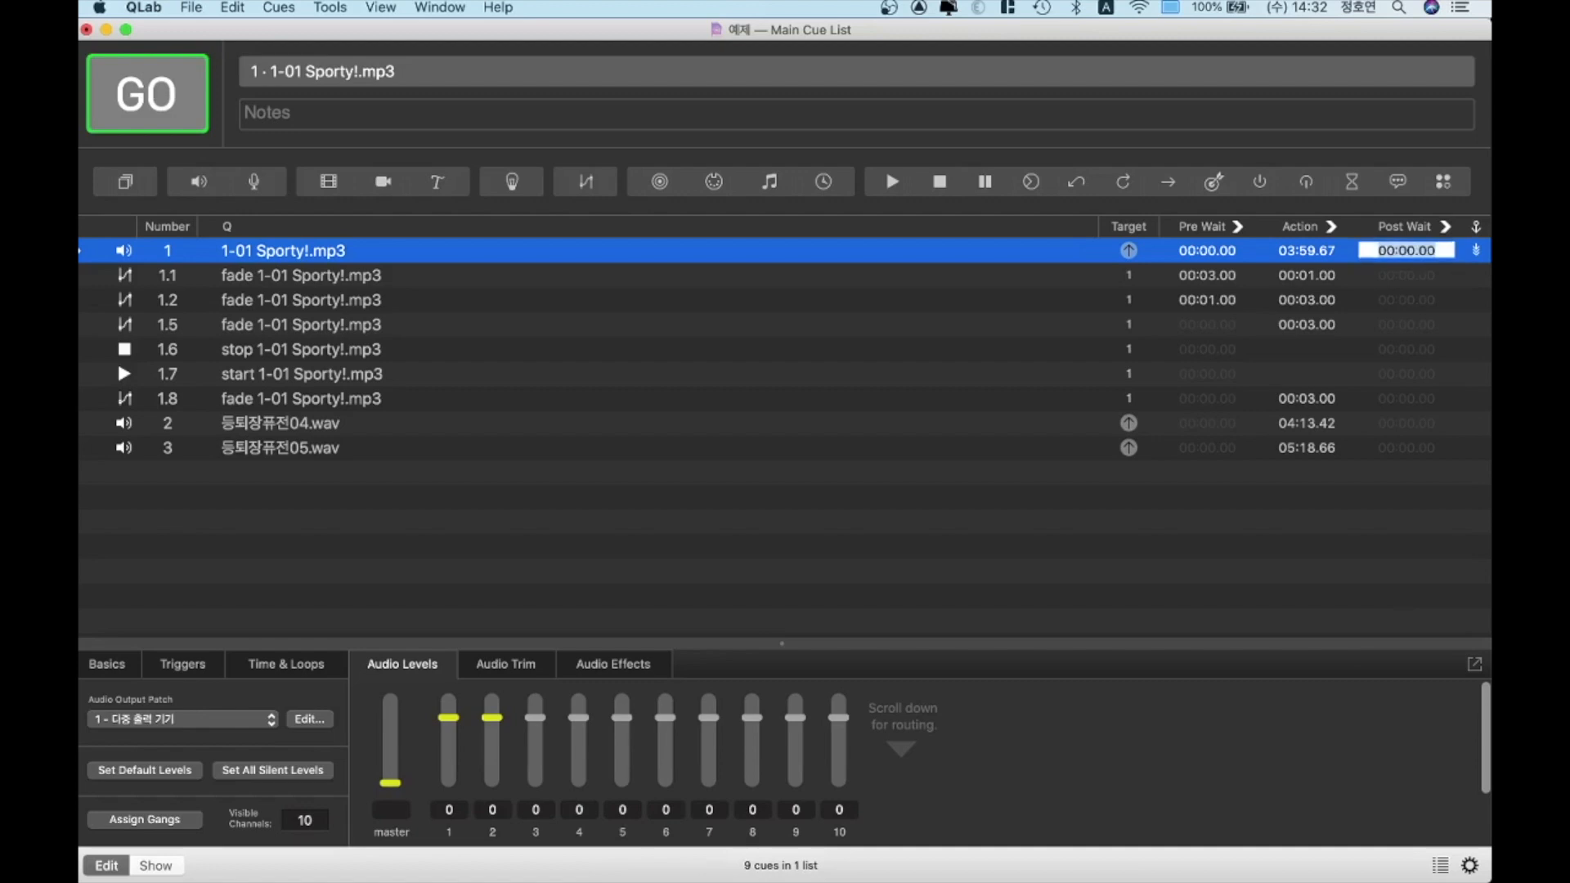
{"action": "type", "text": "3"}
{"action": "key", "text": "Return"}
{"action": "key", "text": "Down"}
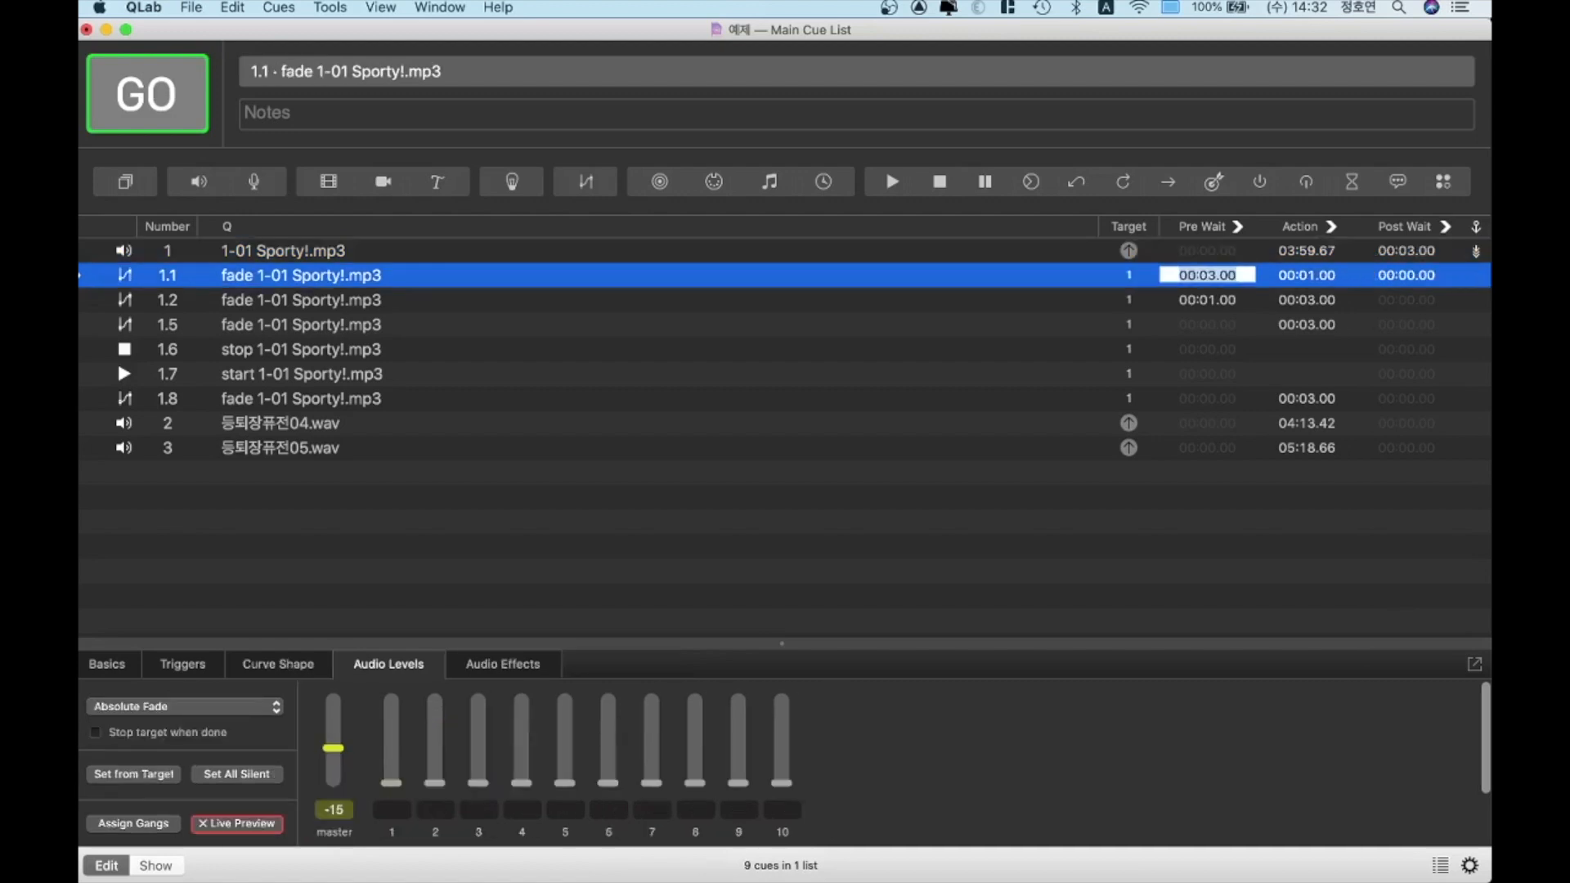
{"action": "key", "text": "Up"}
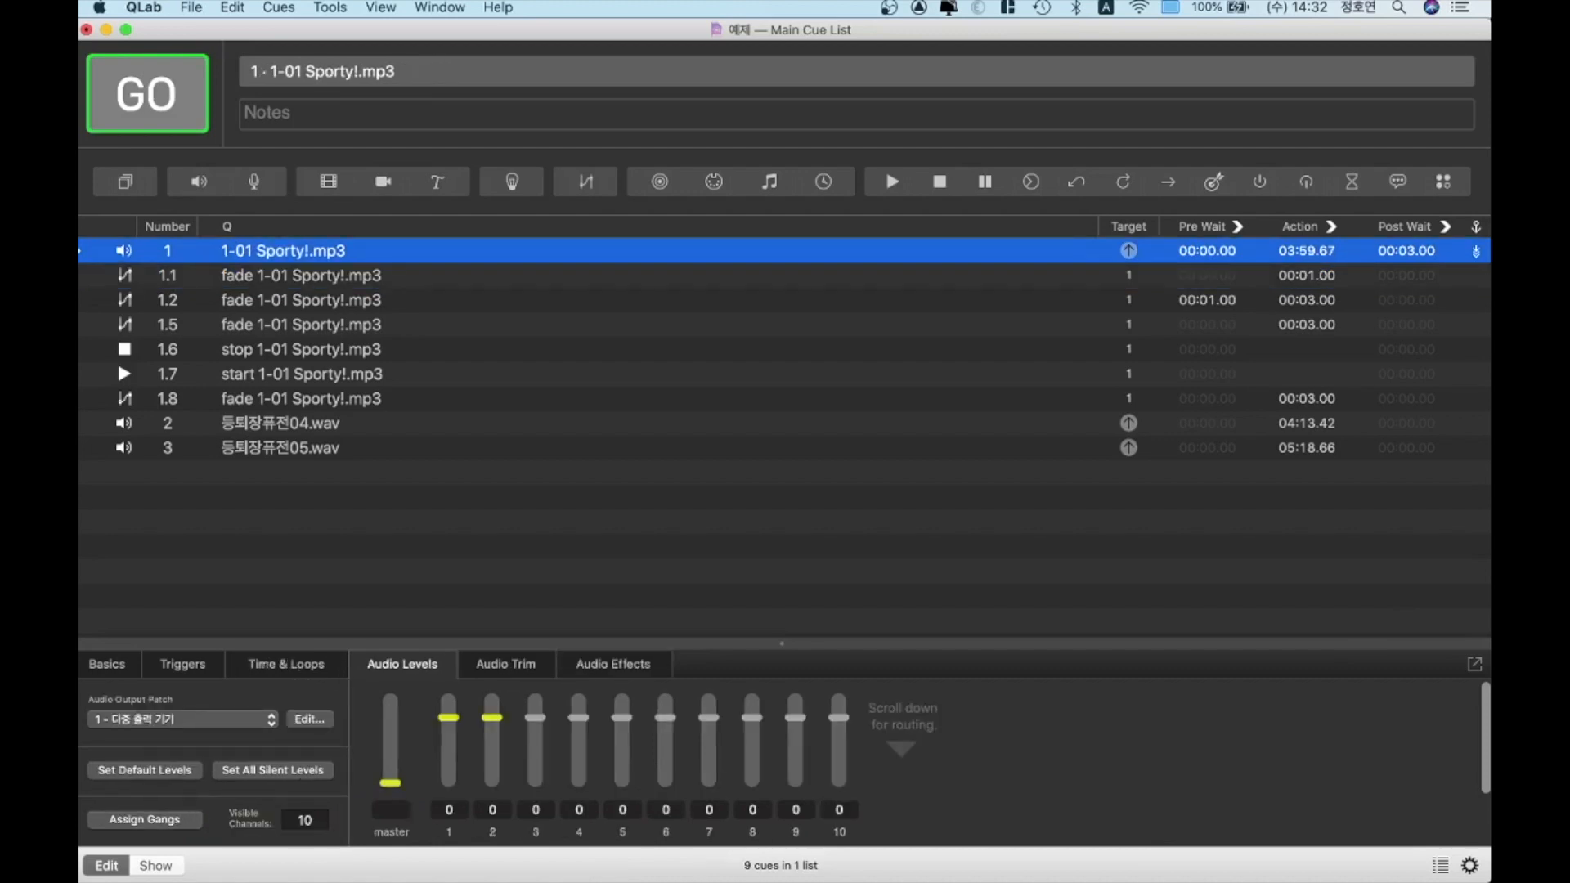
Play the 1-01 Sporty!.mp3 cue to test its 3-second post-wait and auto-continue into fade cue 1.1
{"action": "key", "text": "space"}
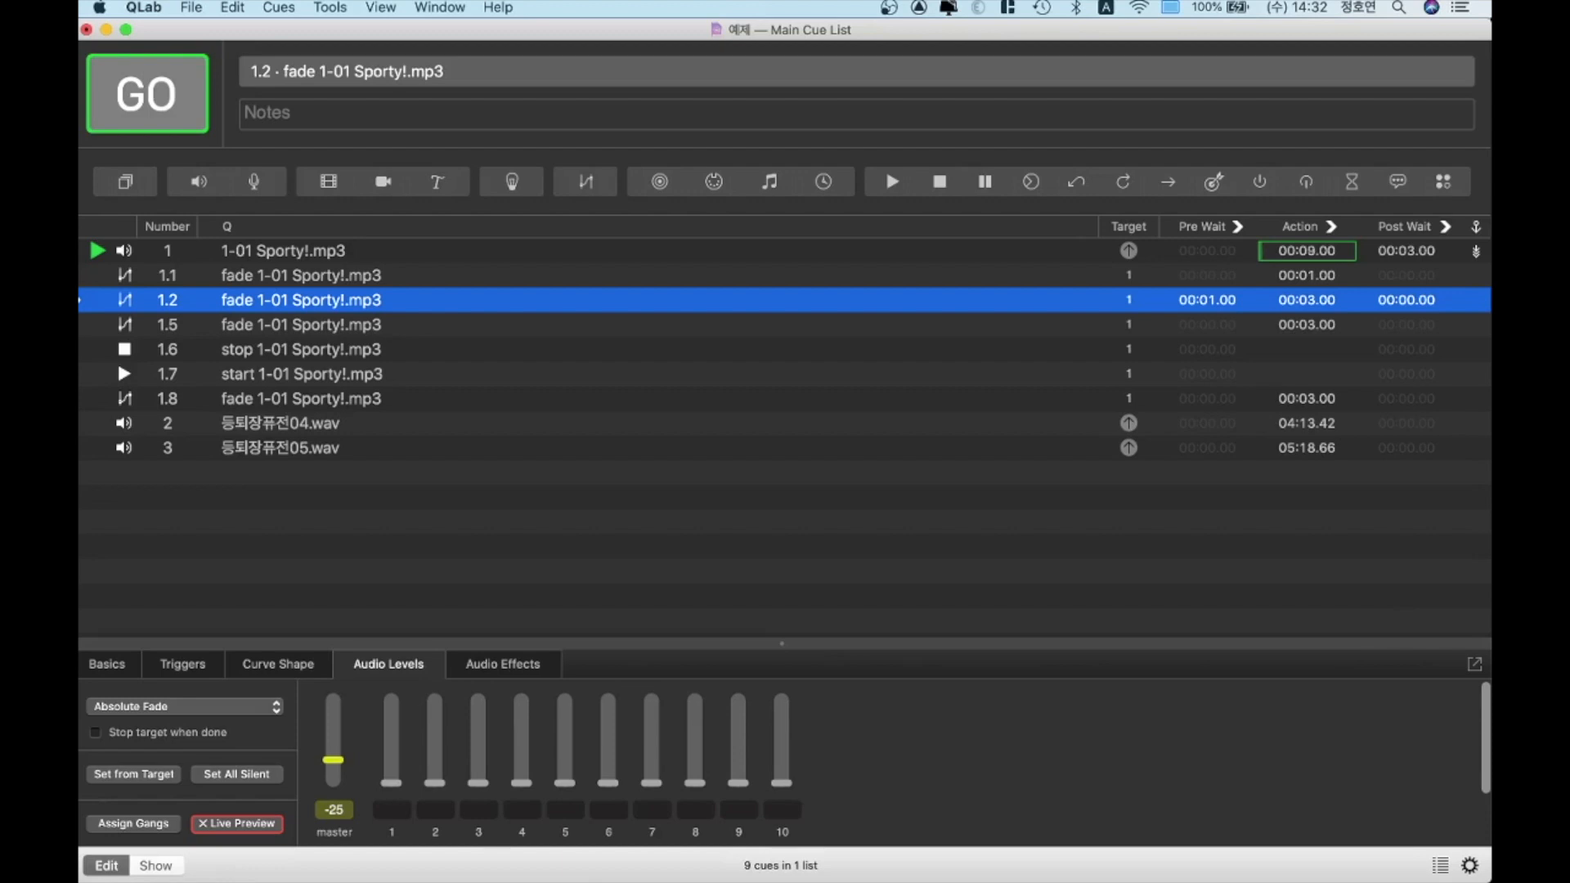
{"action": "key", "text": "Up"}
{"action": "key", "text": "Up"}
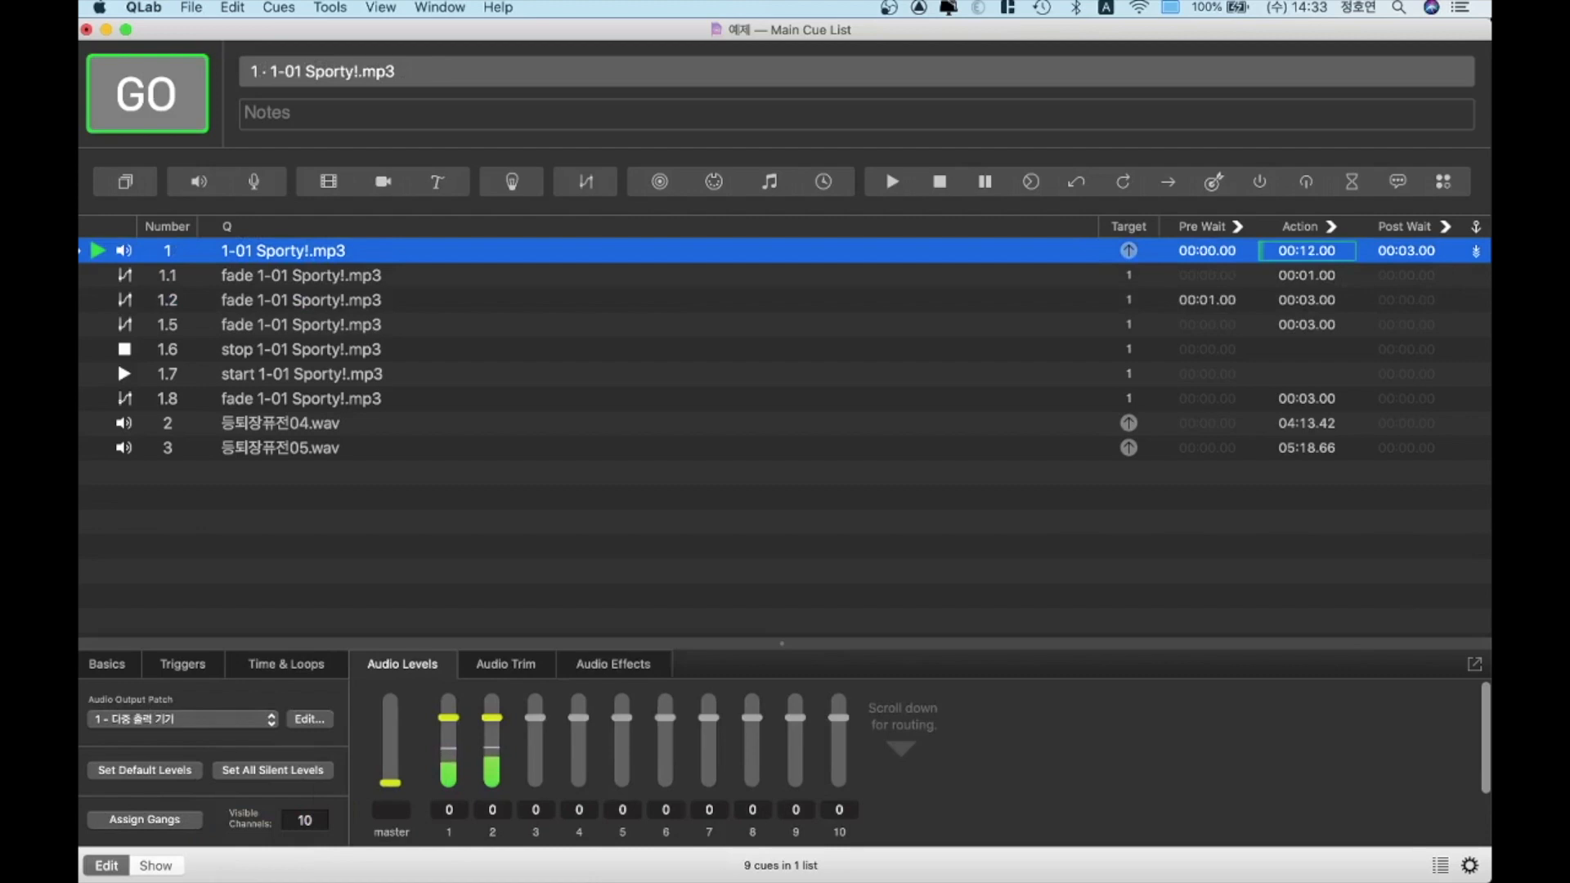
{"action": "key", "text": "Down"}
{"action": "key", "text": "Down"}
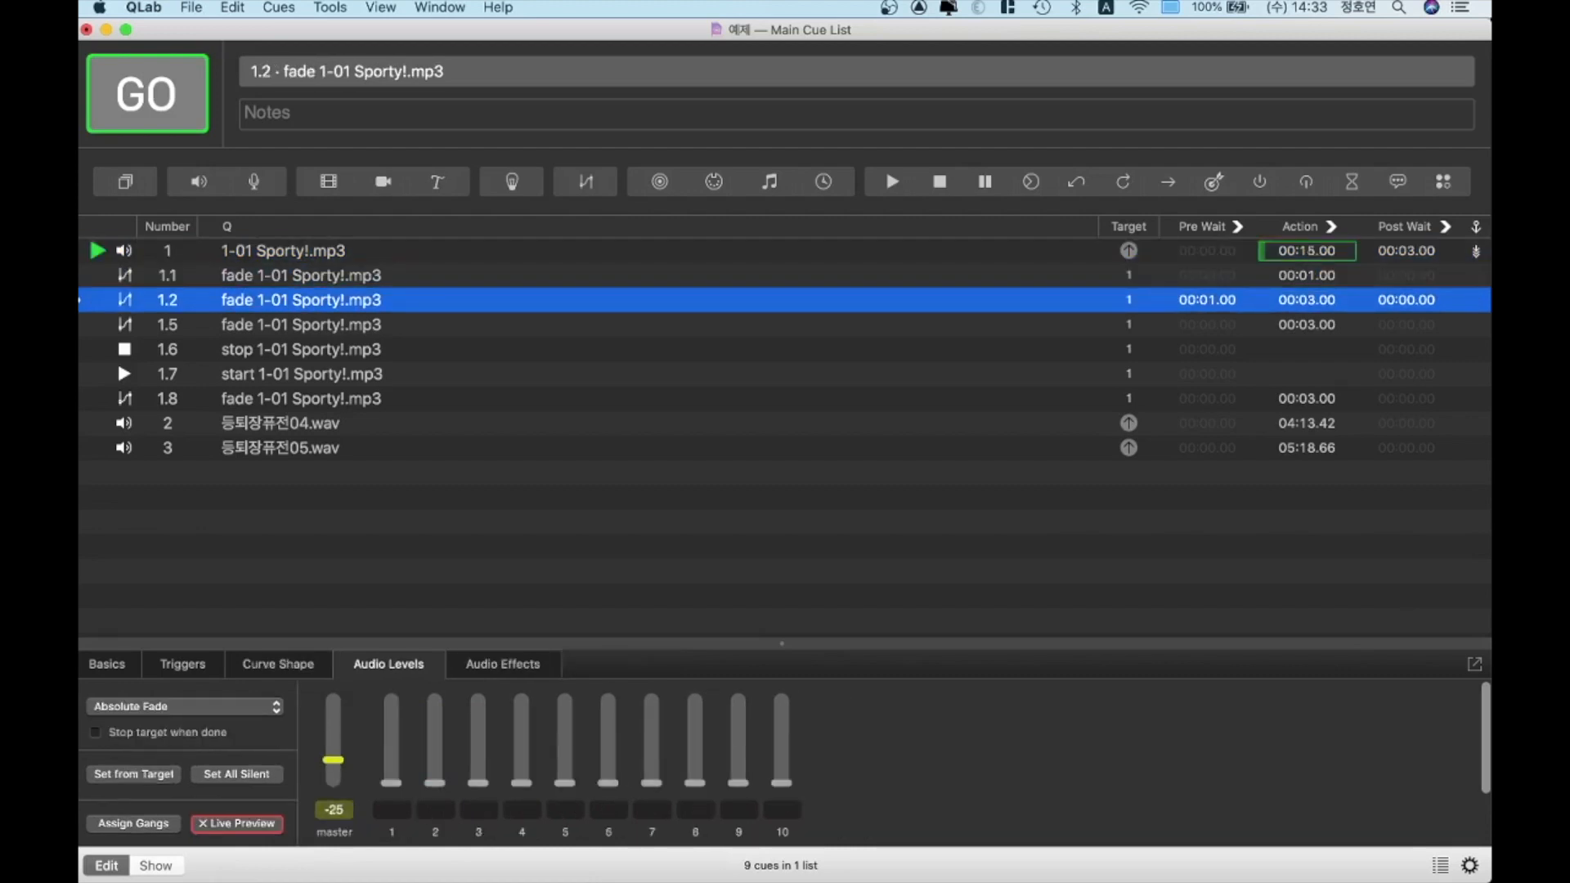
{"action": "key", "text": "Up"}
{"action": "key", "text": "Up"}
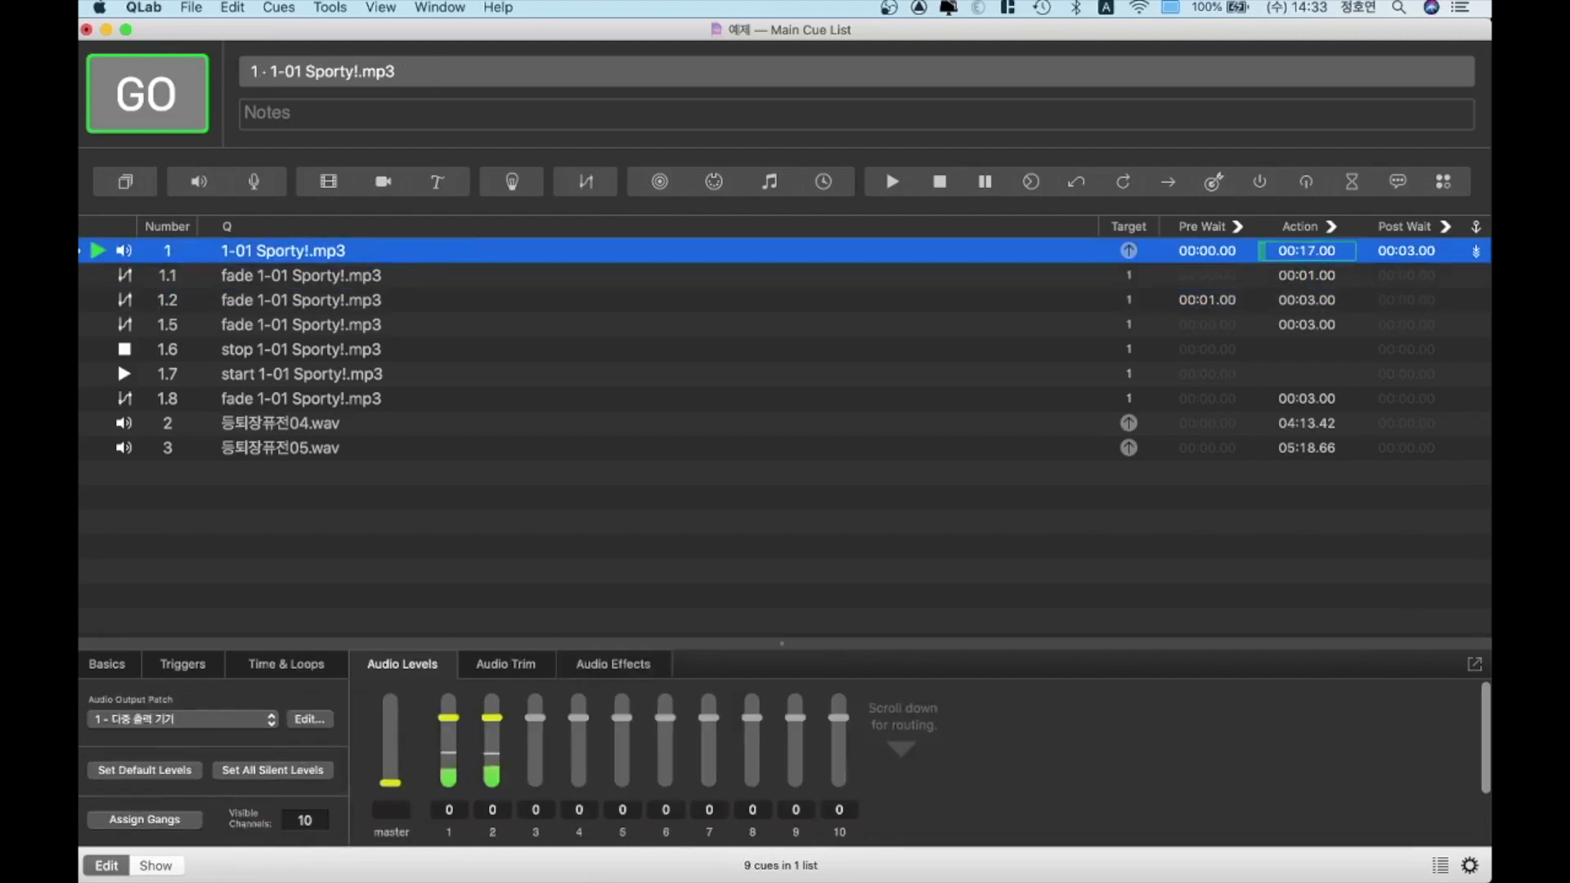
{"action": "key", "text": "Down"}
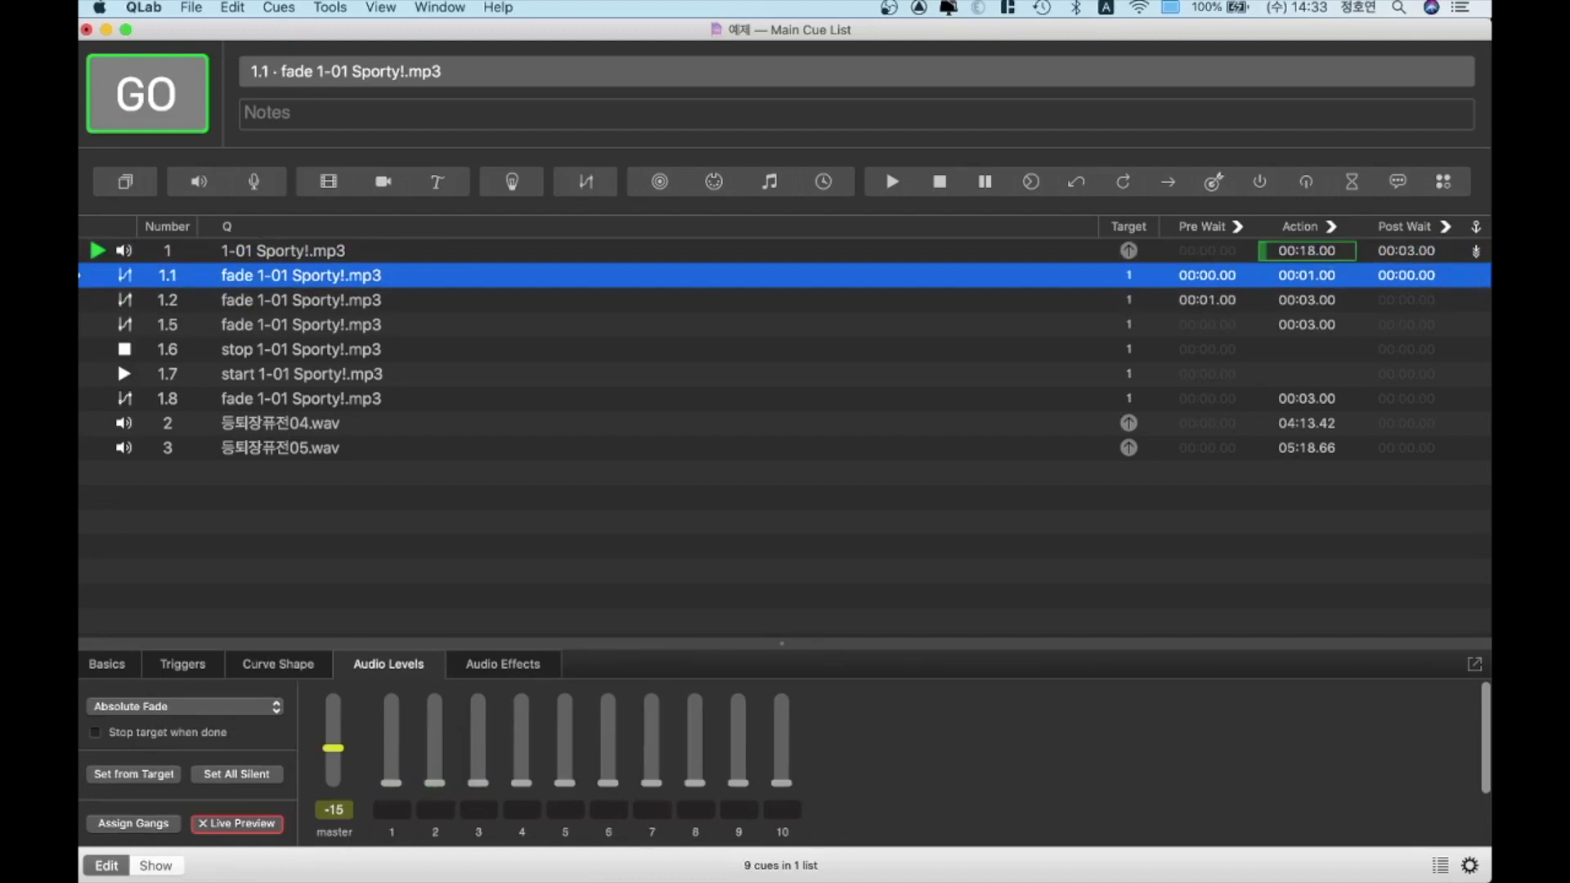
Set fade cue 1.2 to auto-follow, fire it on the playing track, and stop all cues
{"action": "key", "text": "Down"}
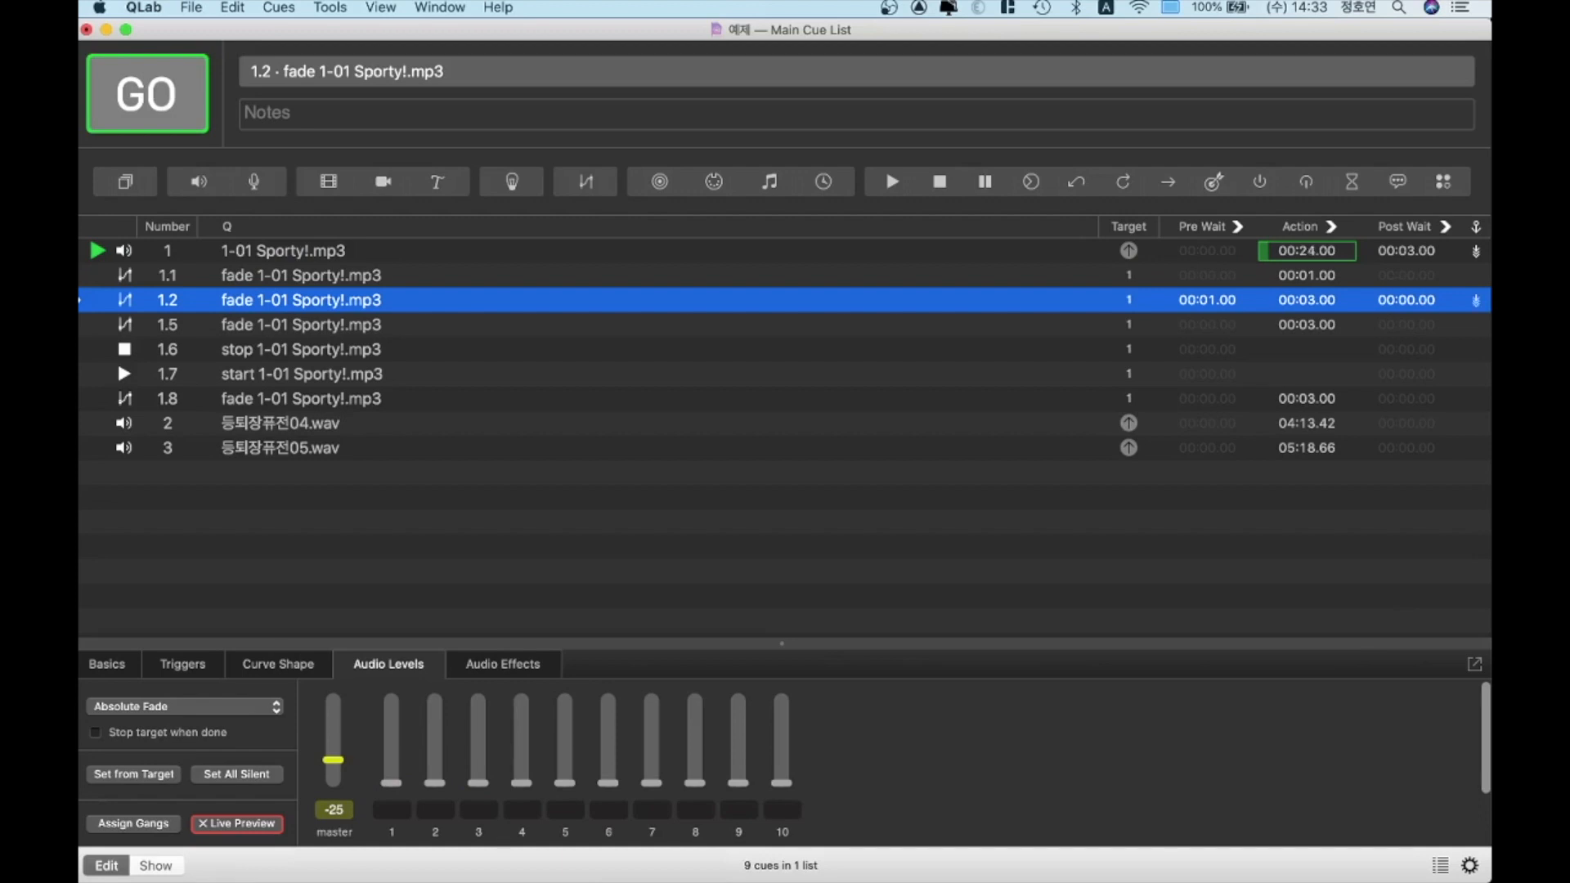
{"action": "key", "text": "c"}
{"action": "key", "text": "space"}
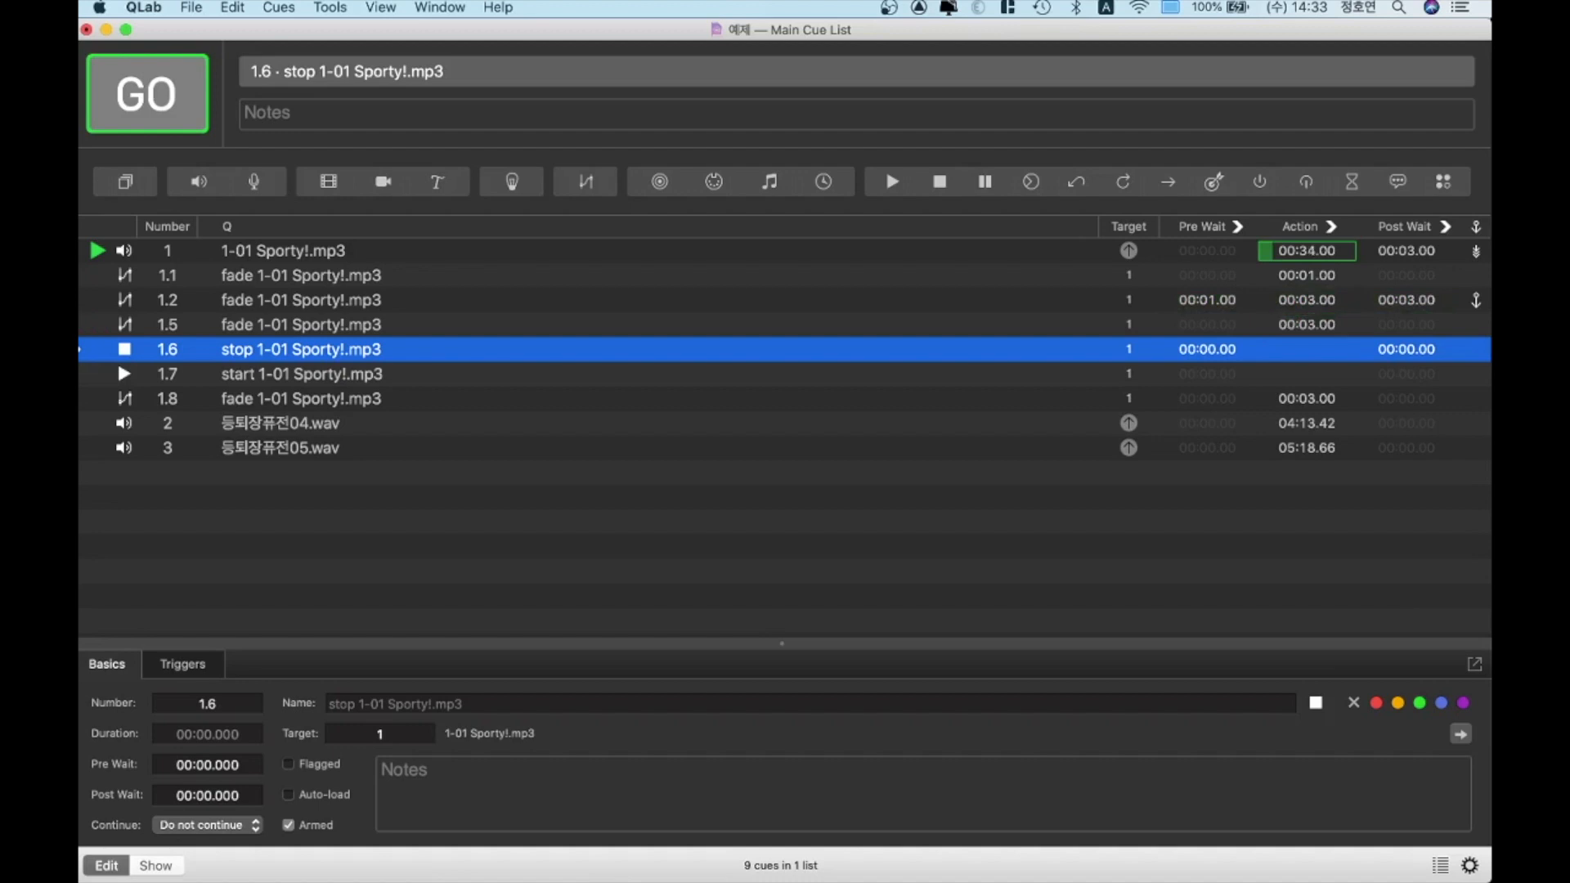
{"action": "key", "text": "Escape"}
Reset the 1-01 Sporty!.mp3 cue's post-wait to zero
{"action": "left_click", "coordinate": [301, 300]}
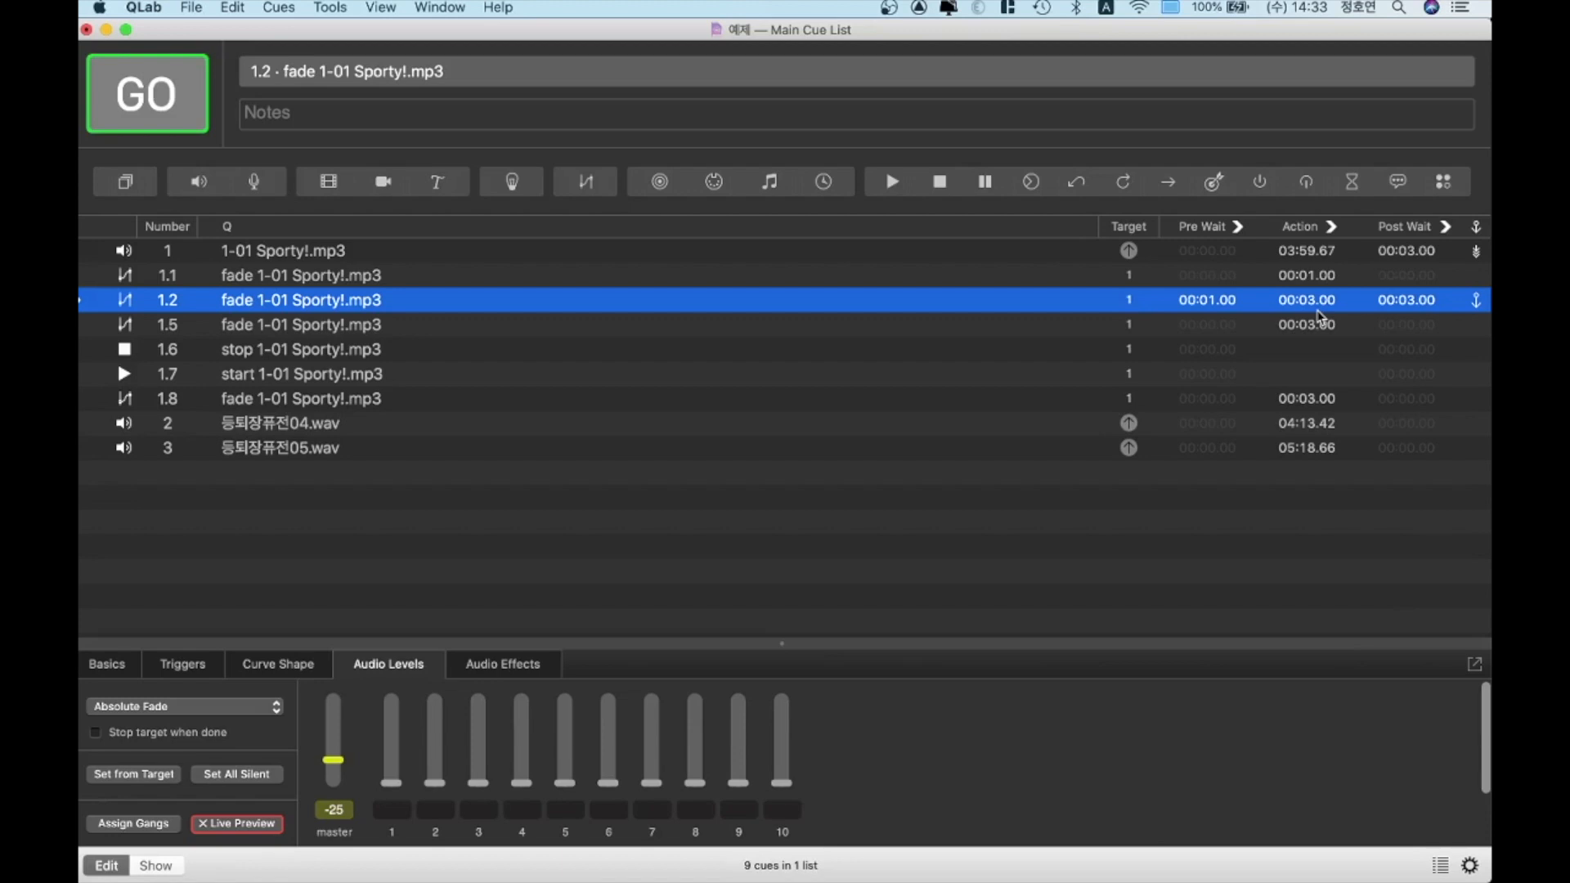
{"action": "key", "text": "Down"}
{"action": "key", "text": "Up"}
{"action": "key", "text": "Up"}
{"action": "key", "text": "Up"}
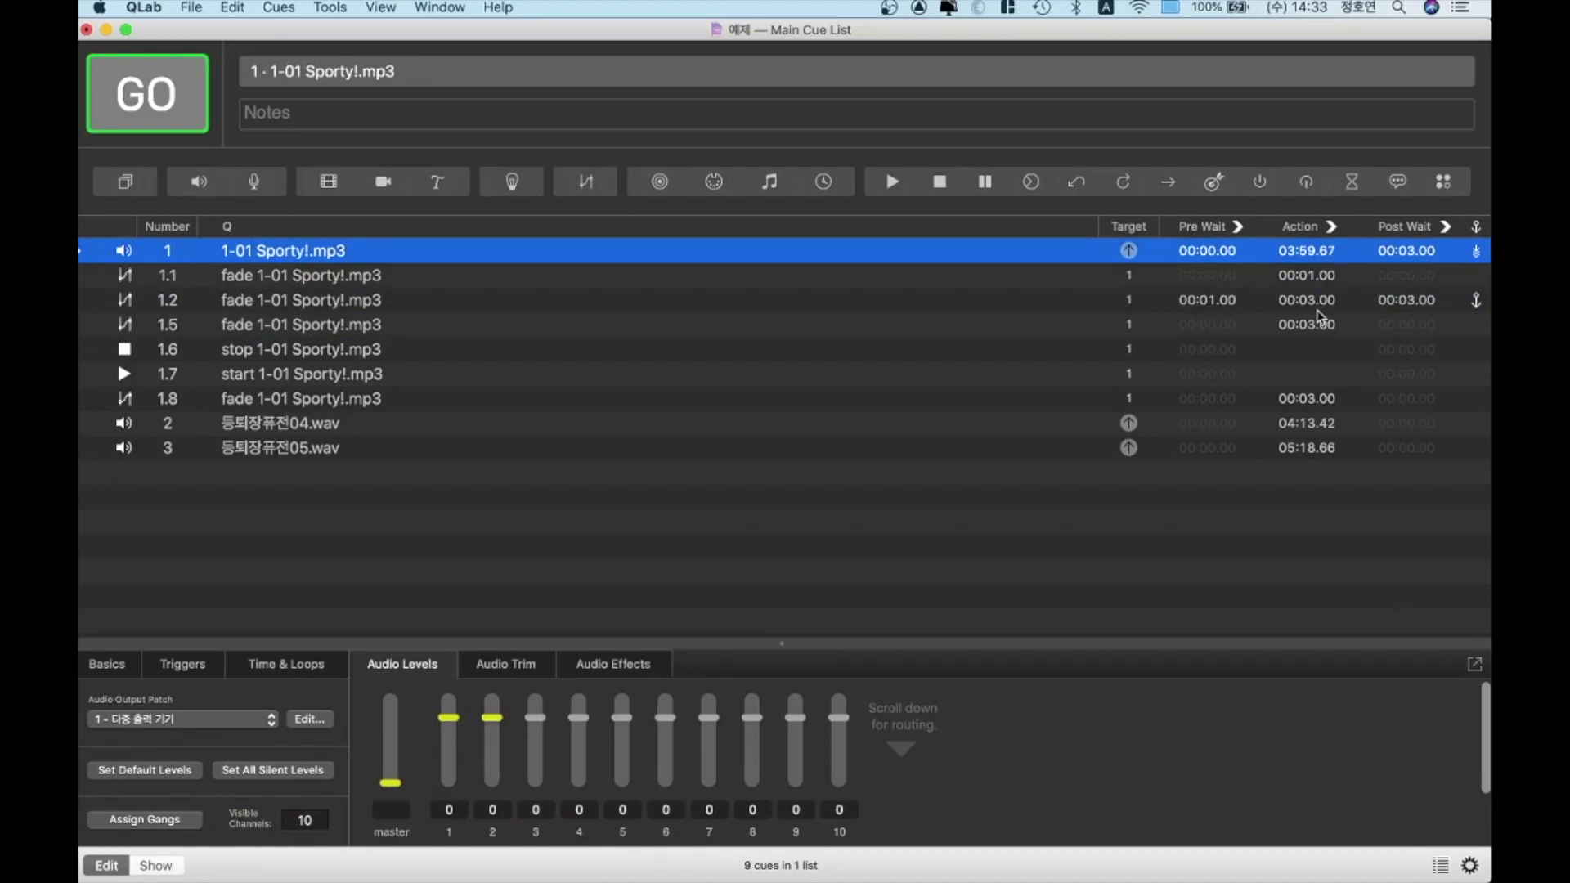
{"action": "type", "text": "w"}
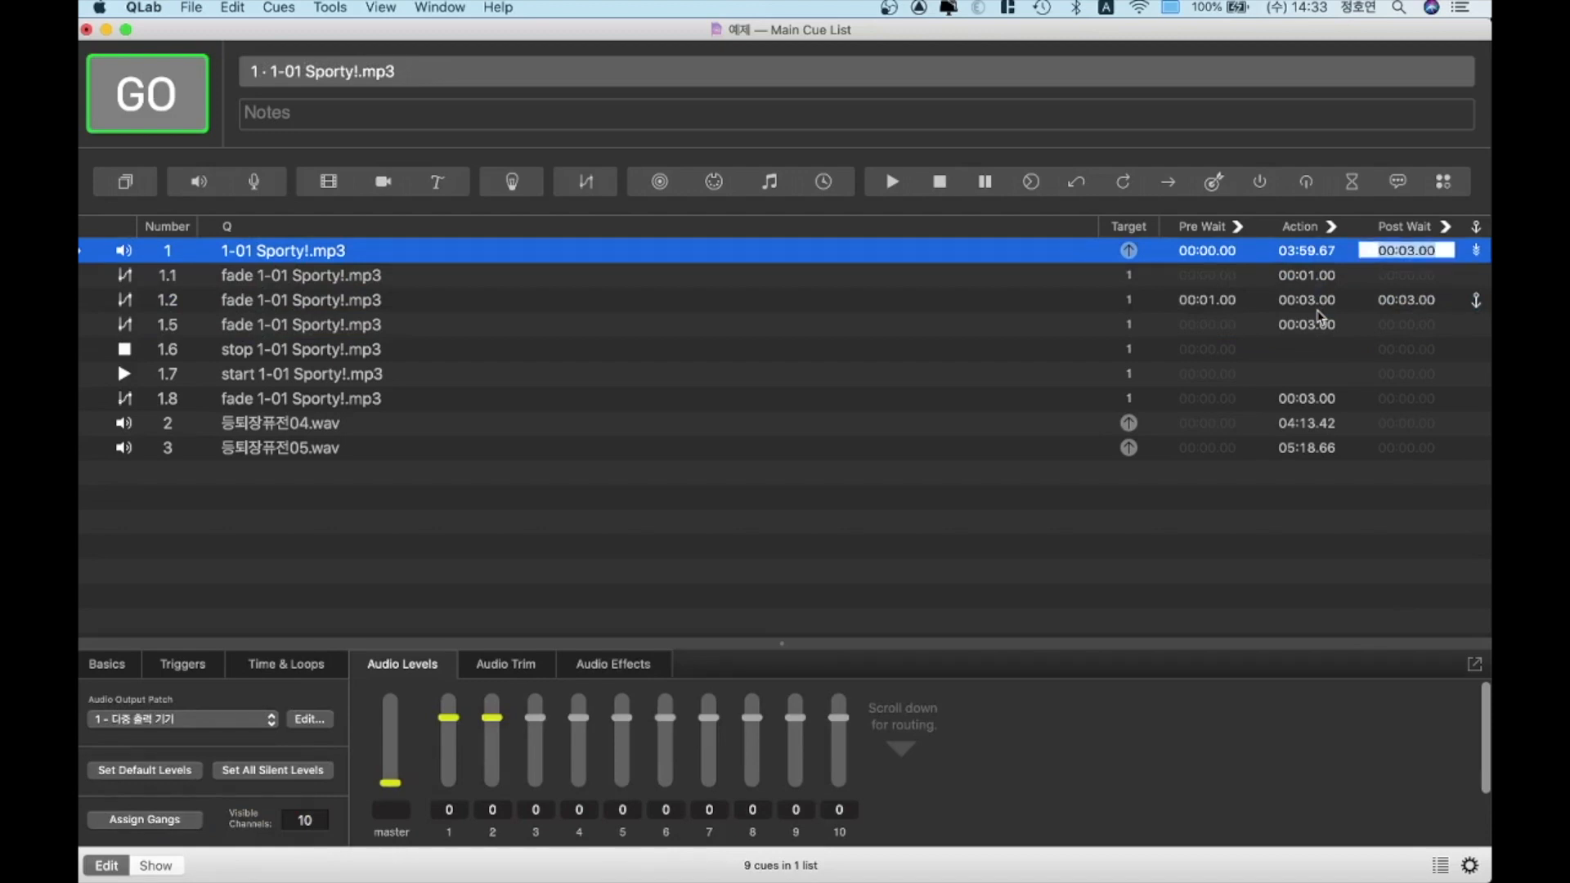
{"action": "type", "text": "0"}
{"action": "key", "text": "Return"}
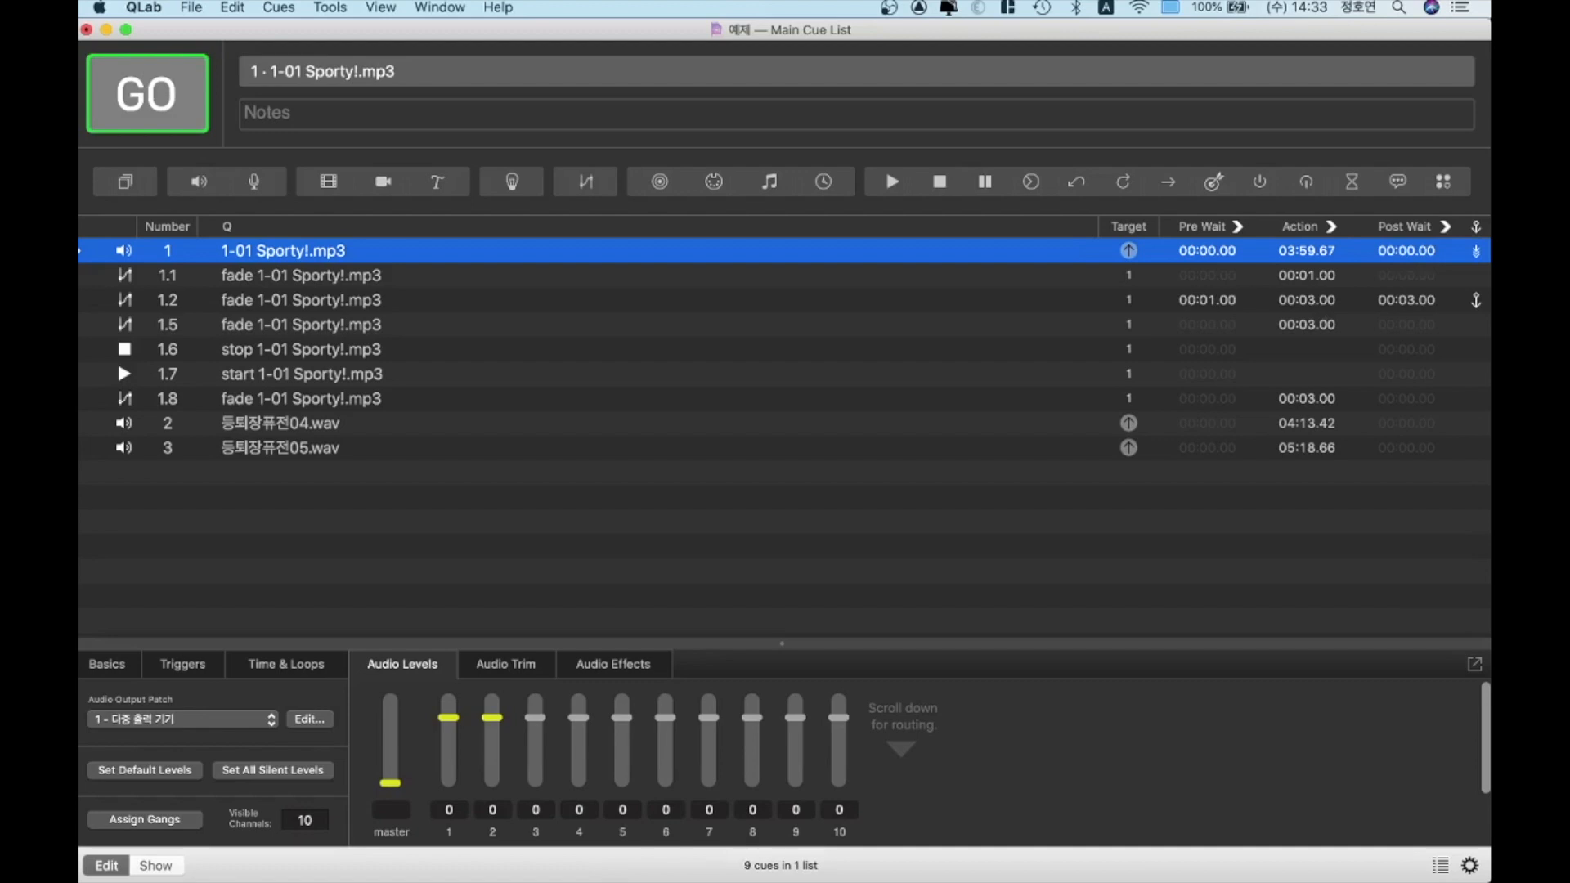
Play the 1-01 Sporty!.mp3 cue and set fade cue 1.1's duration to 3 seconds
{"action": "key", "text": "space"}
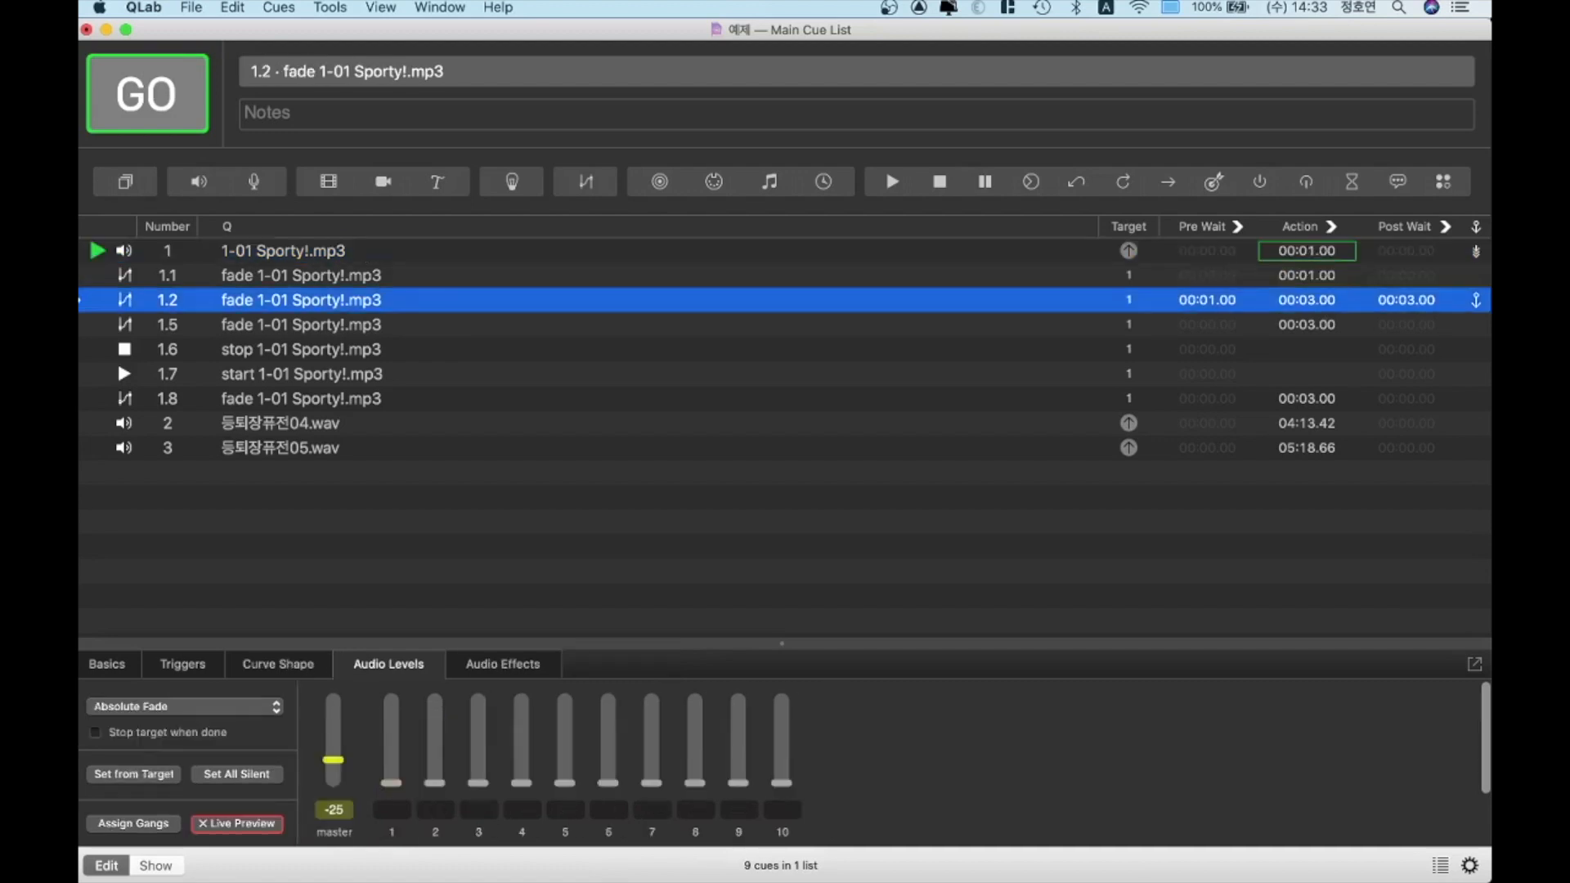
{"action": "key", "text": "Up"}
{"action": "key", "text": "d"}
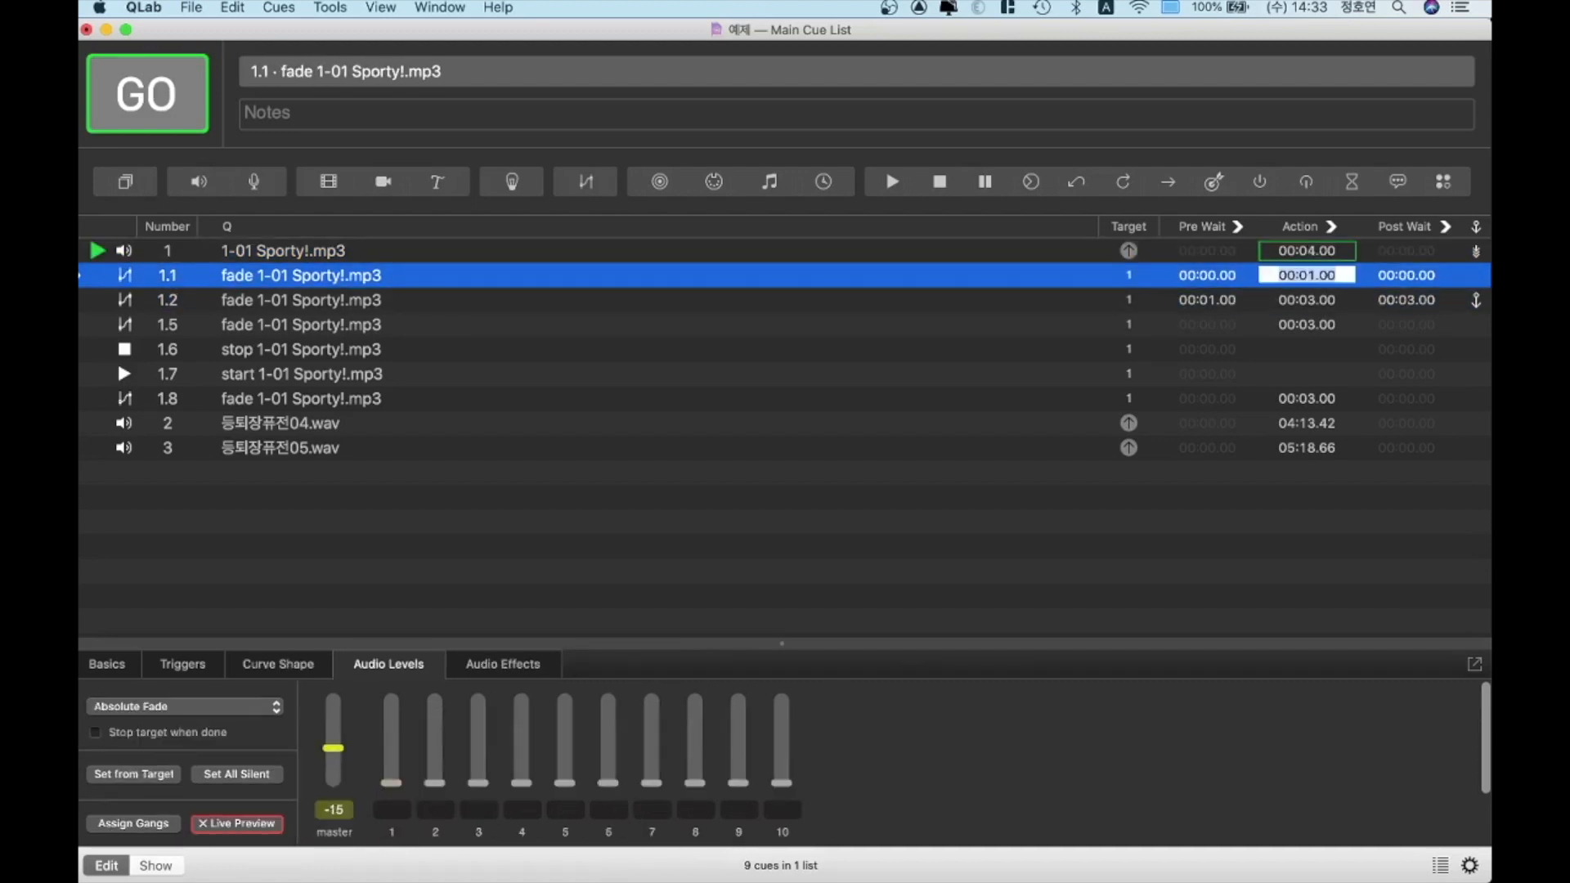
{"action": "type", "text": "3"}
{"action": "key", "text": "Return"}
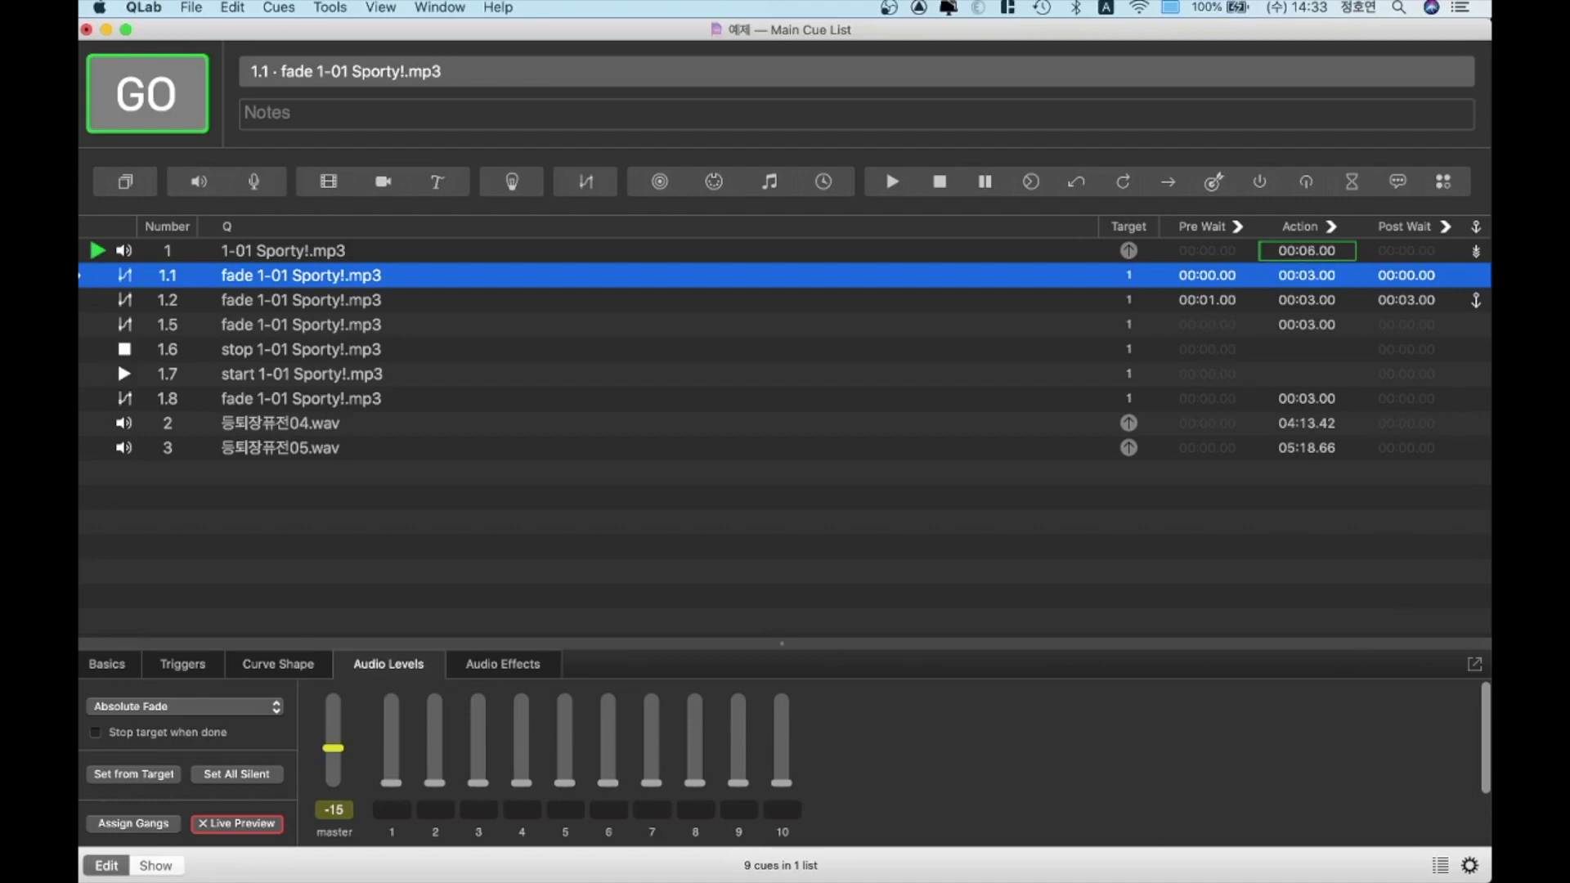
Stop all cues and replay the 1-01 Sporty!.mp3 cue to test the auto-continue into fade cue 1.1 without a wait
{"action": "key", "text": "Escape"}
{"action": "key", "text": "Up"}
{"action": "key", "text": "space"}
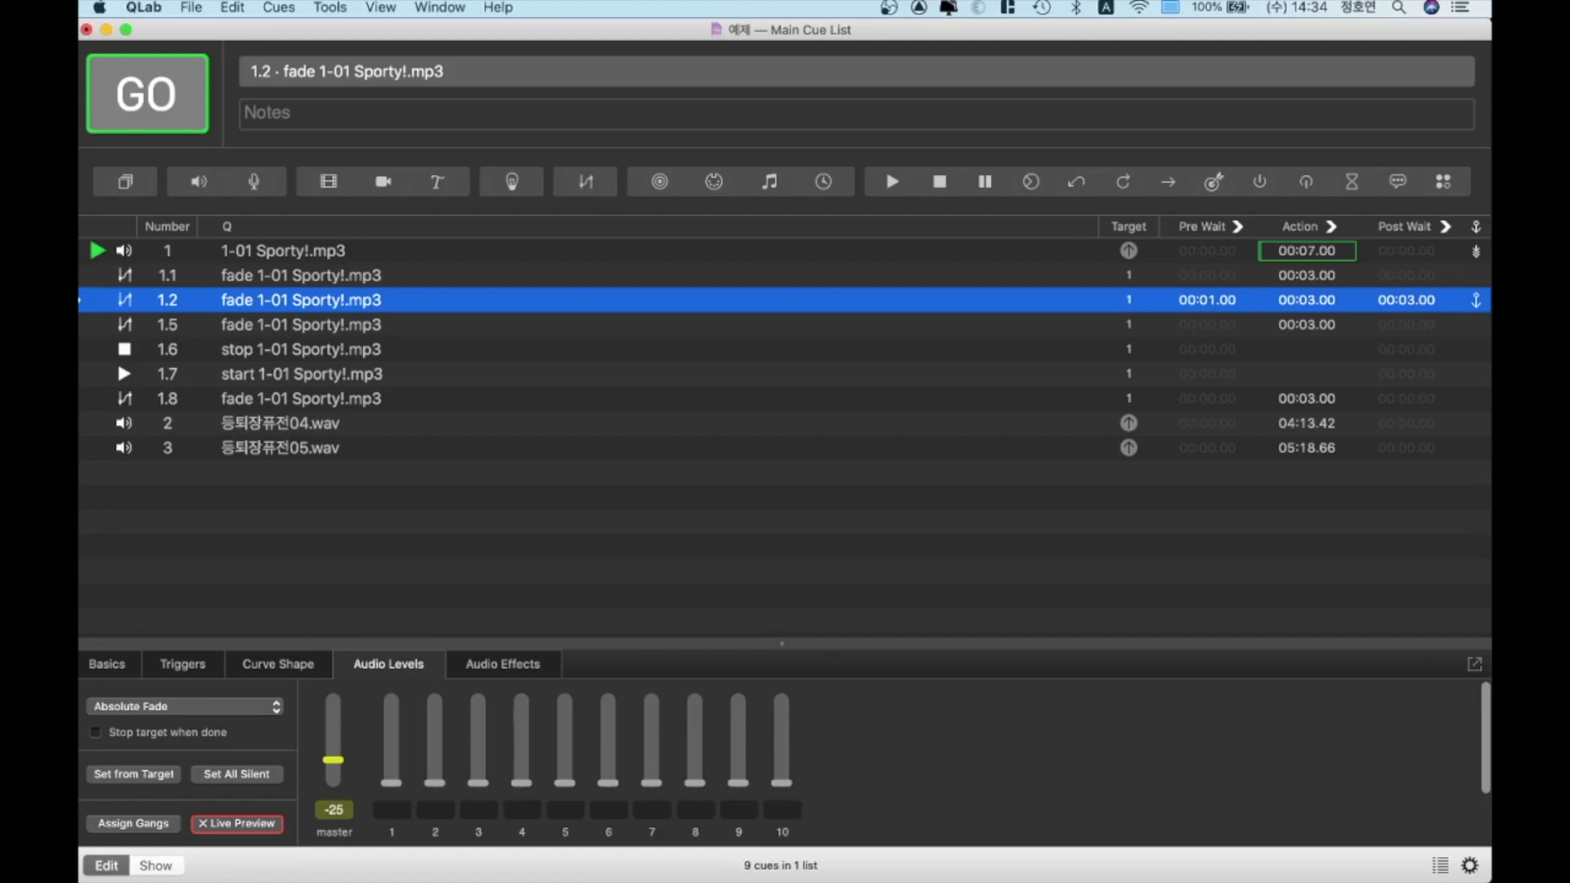
Switch fade cue 1.2 to auto-continue and set its post-wait to 6 seconds
{"action": "key", "text": "c"}
{"action": "key", "text": "c"}
{"action": "type", "text": "w"}
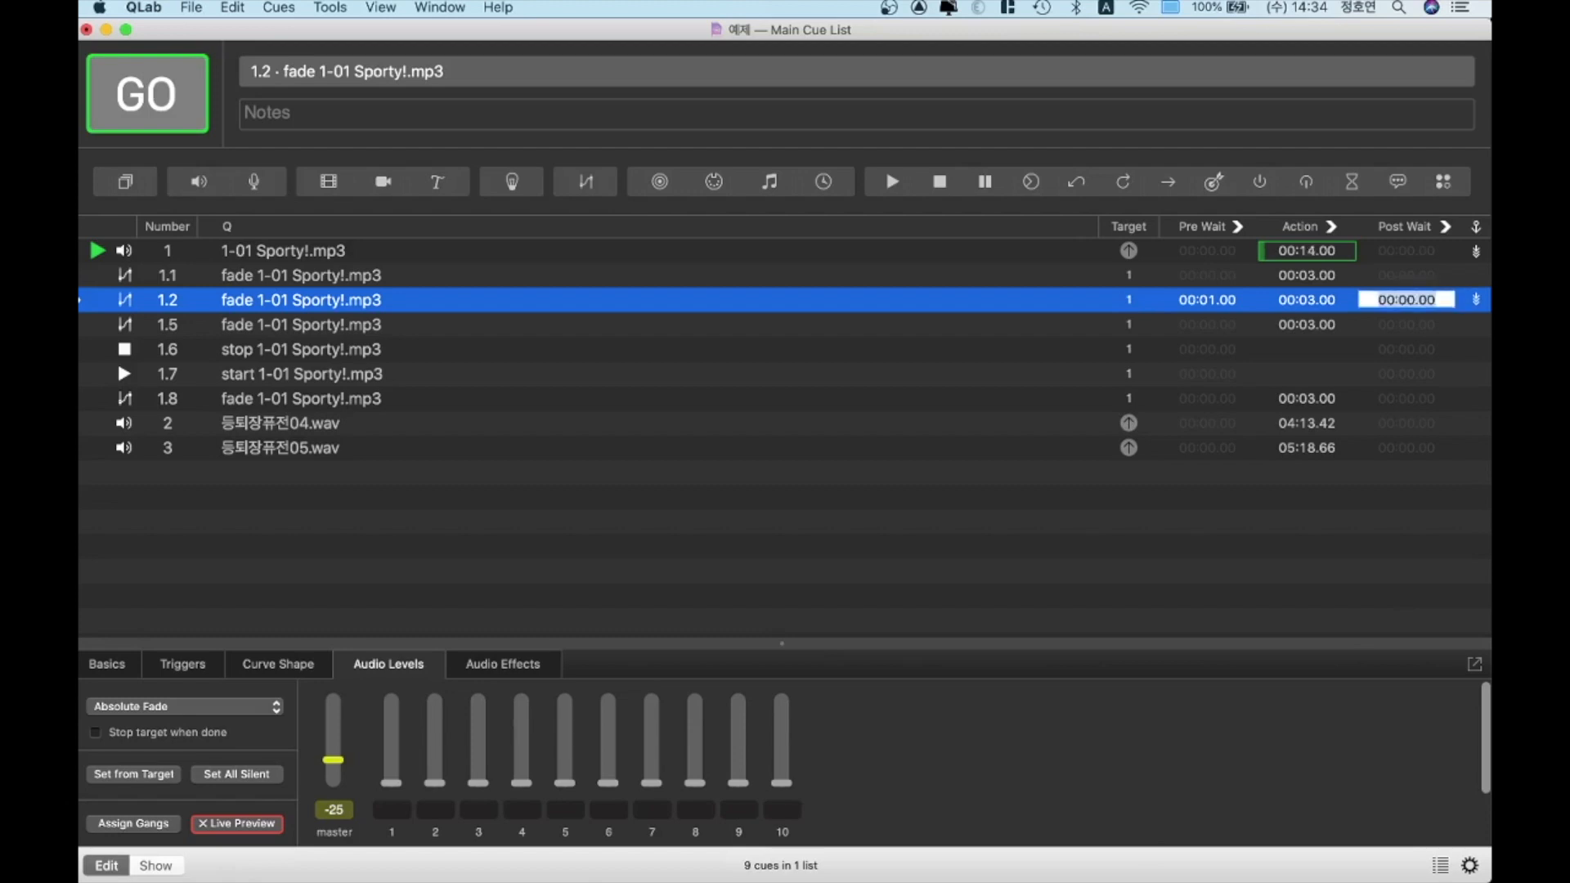
{"action": "type", "text": "6"}
{"action": "key", "text": "Return"}
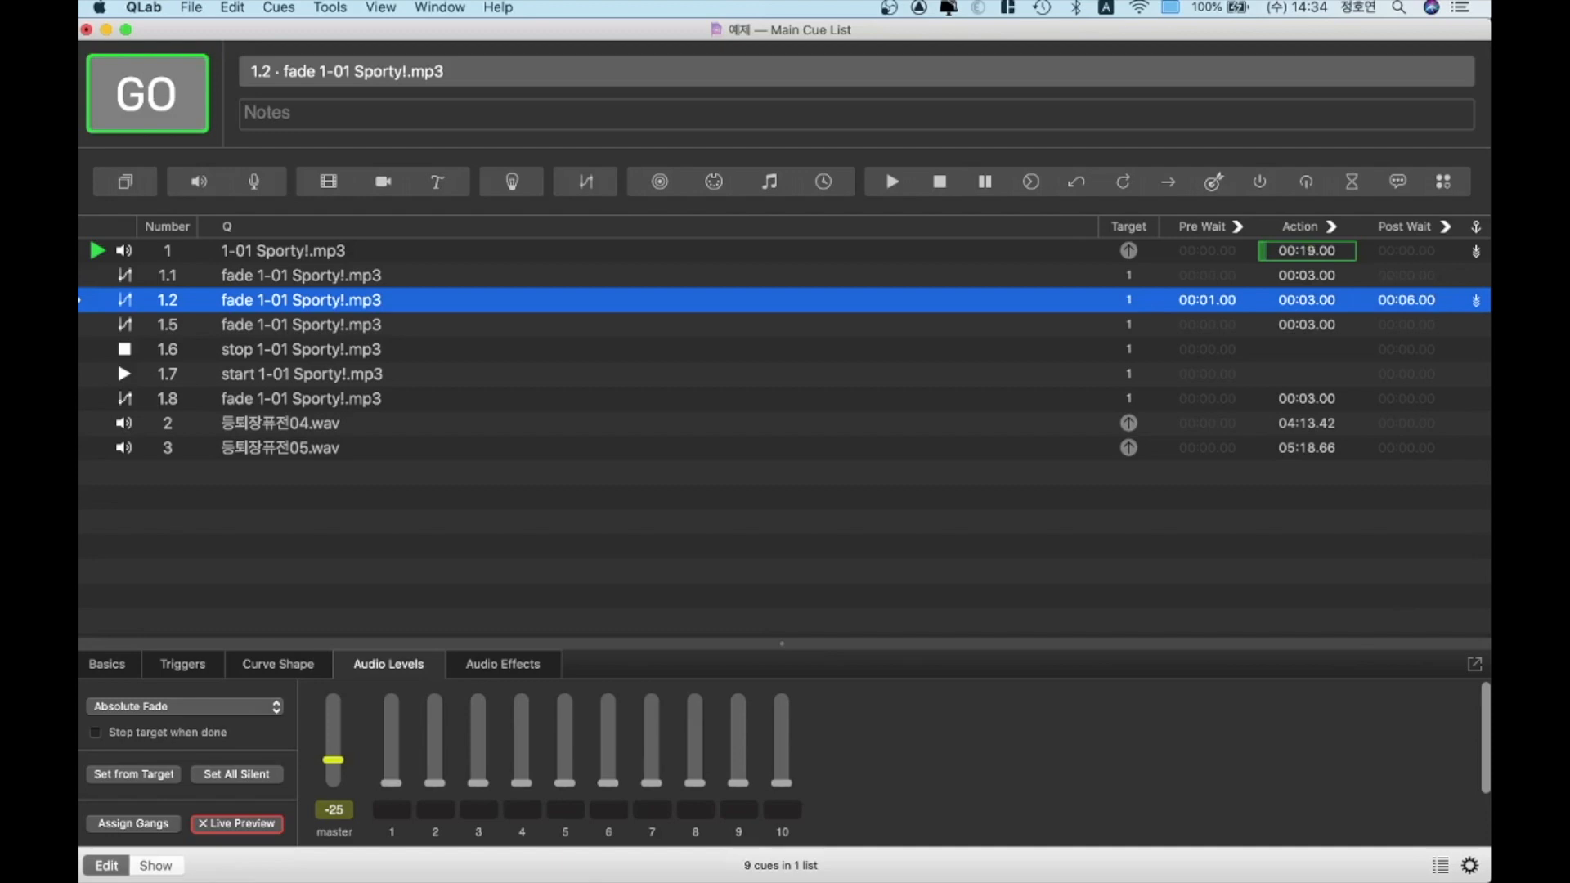
Fire fade cue 1.2 on the playing track to test its post-wait, and select fade cue 1.5
{"action": "key", "text": "space"}
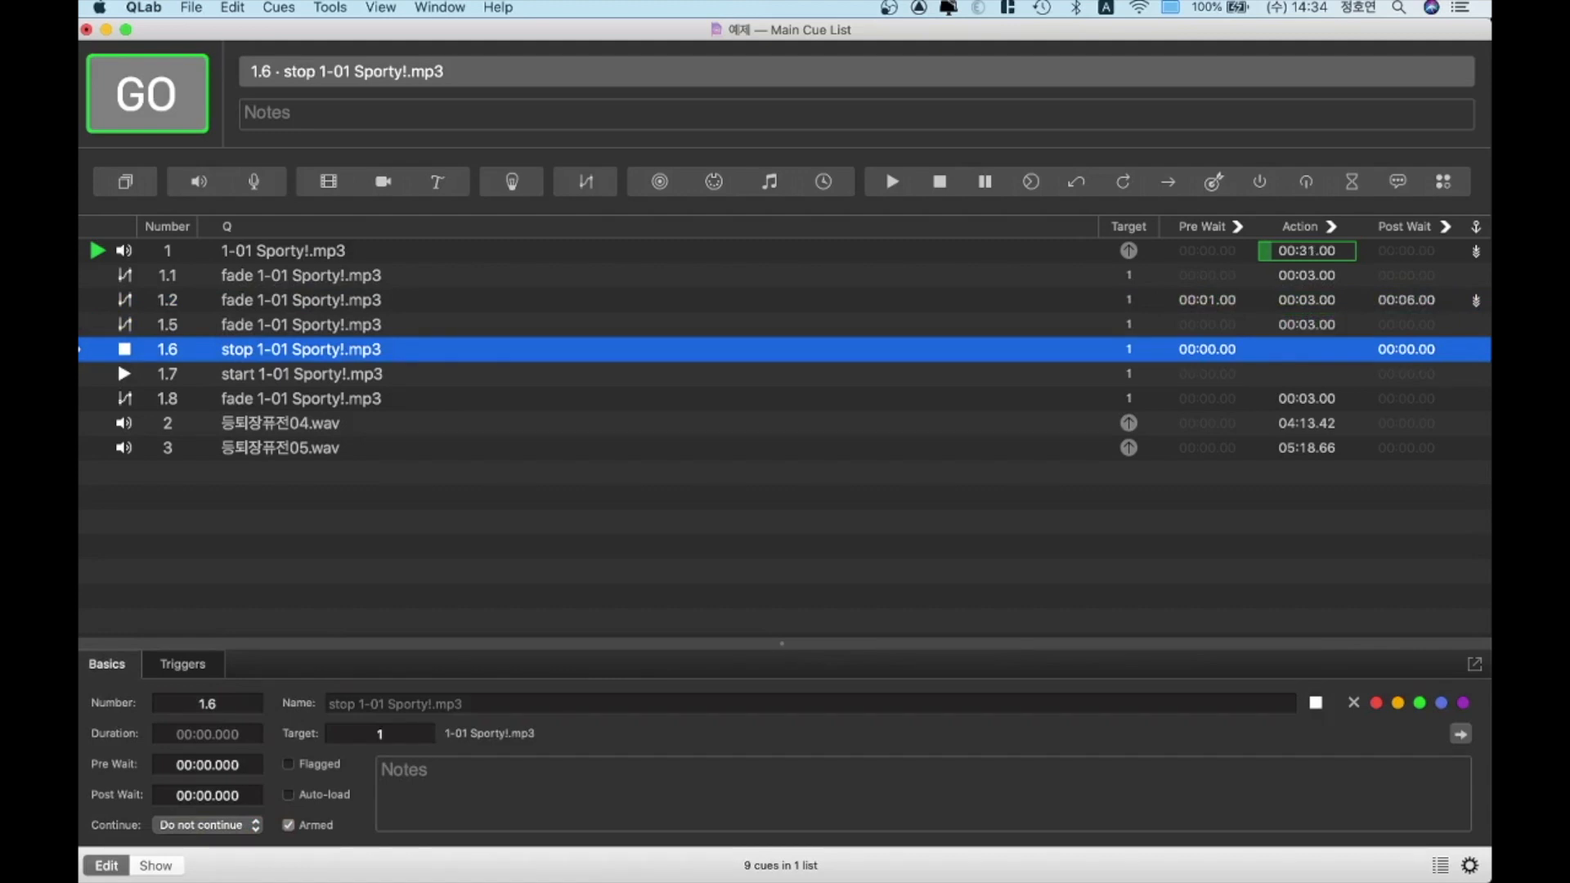
{"action": "key", "text": "Up"}
{"action": "key", "text": "Up"}
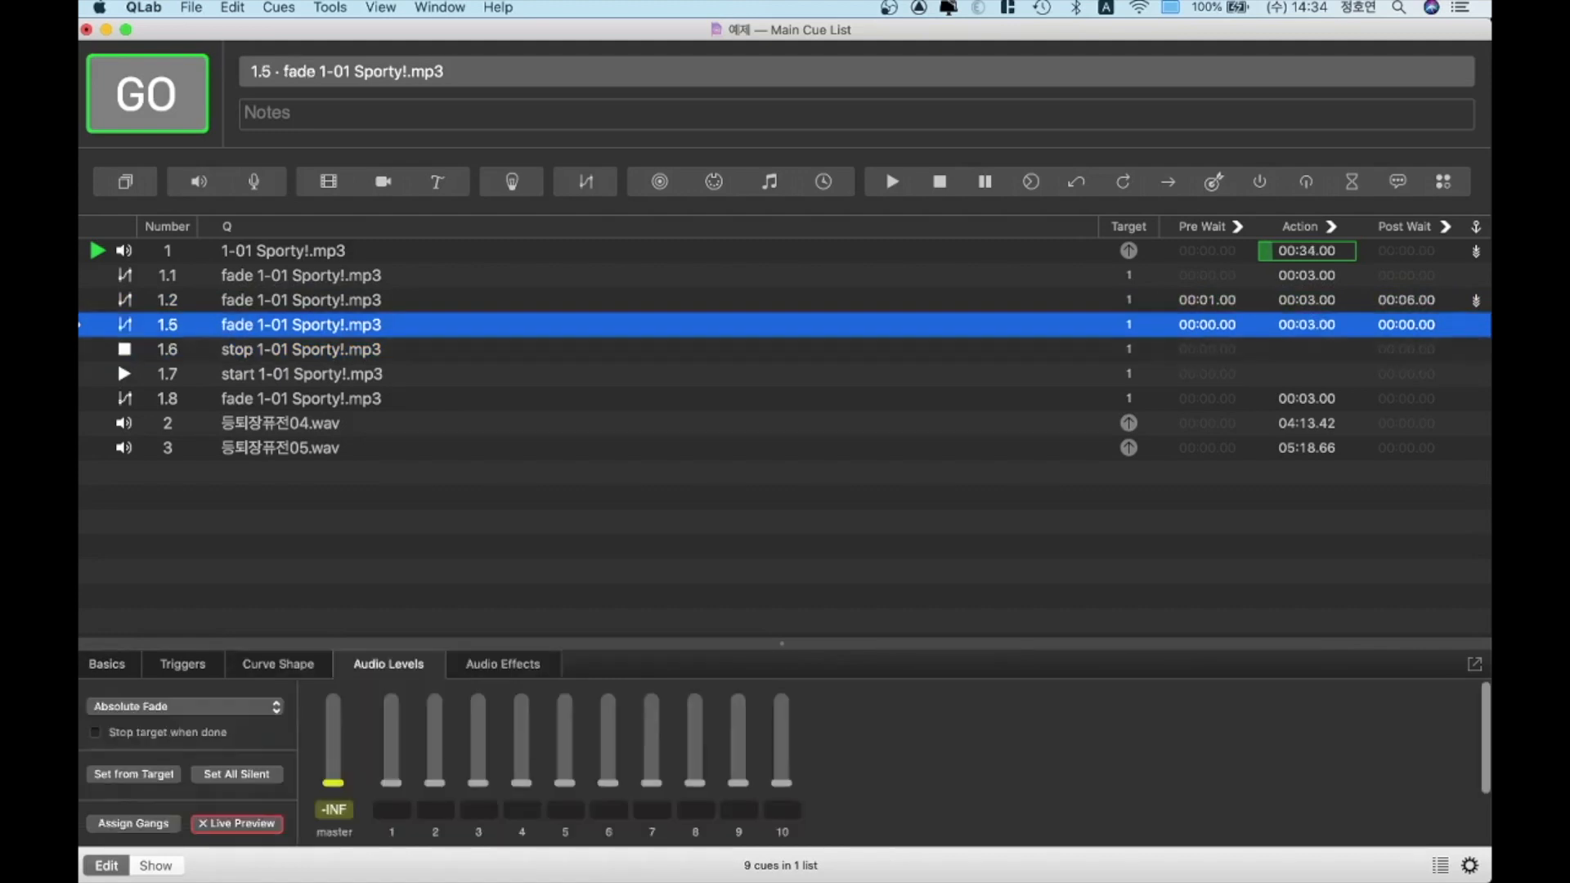